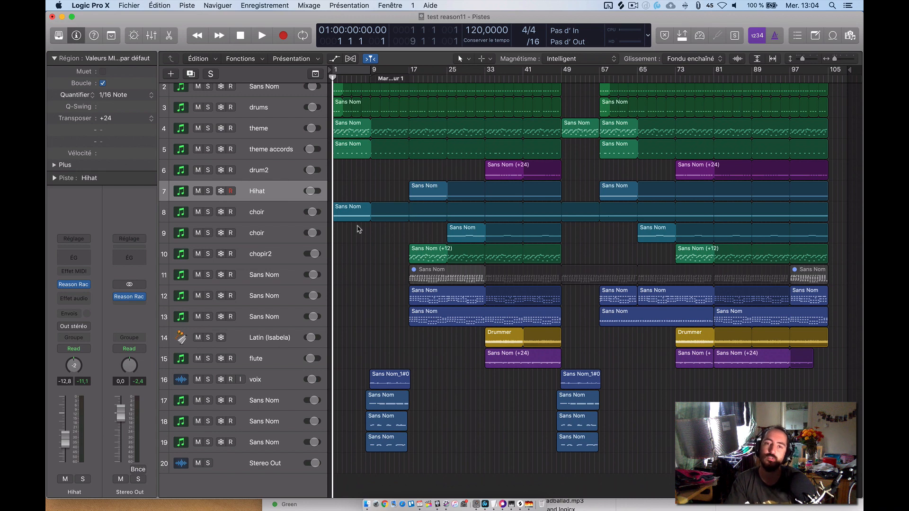
pyautogui.scroll(3, 257, 230)
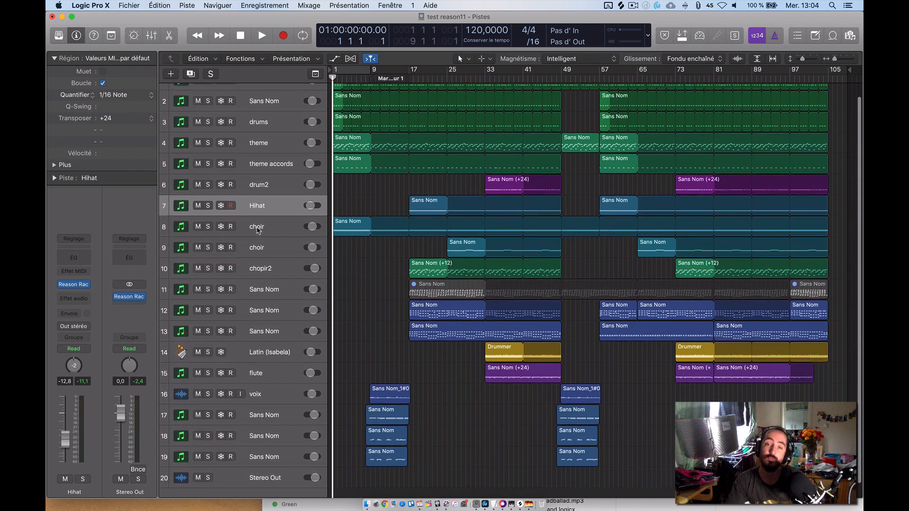
pyautogui.click(272, 227)
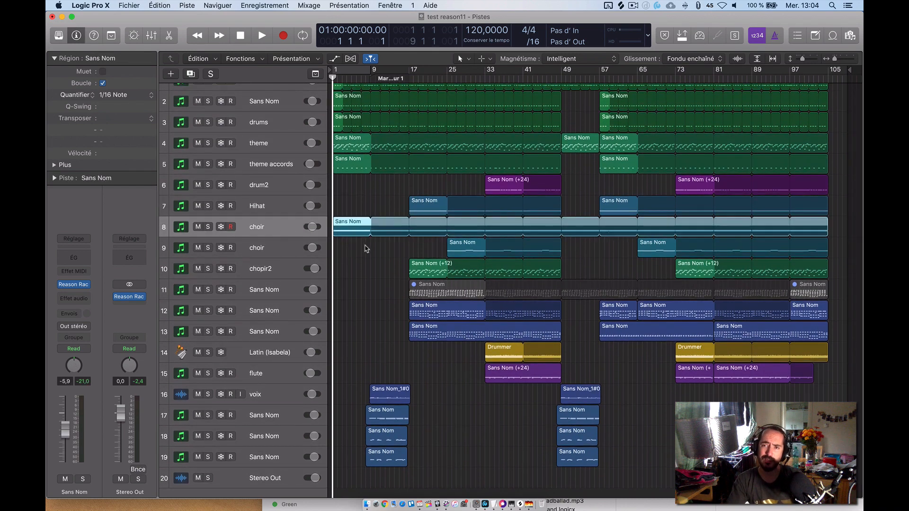
pyautogui.click(367, 248)
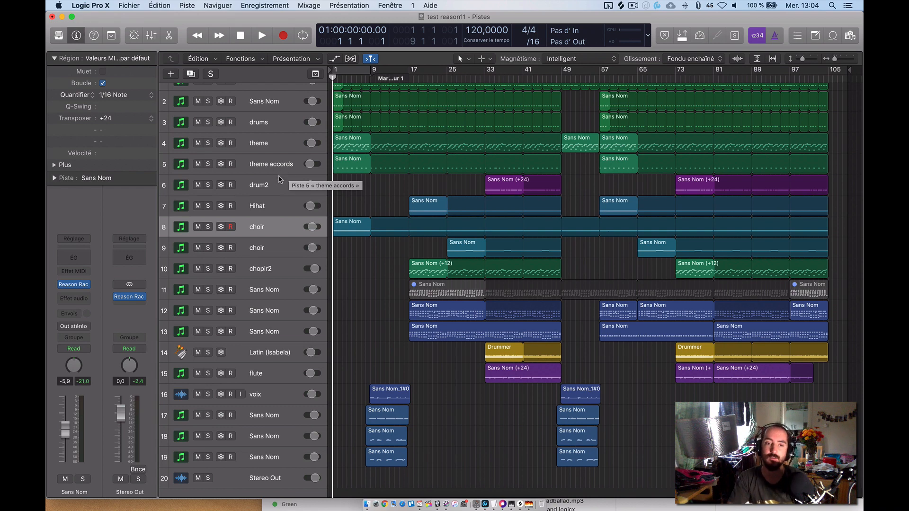
pyautogui.scroll(-2, 262, 297)
pyautogui.scroll(1, 262, 297)
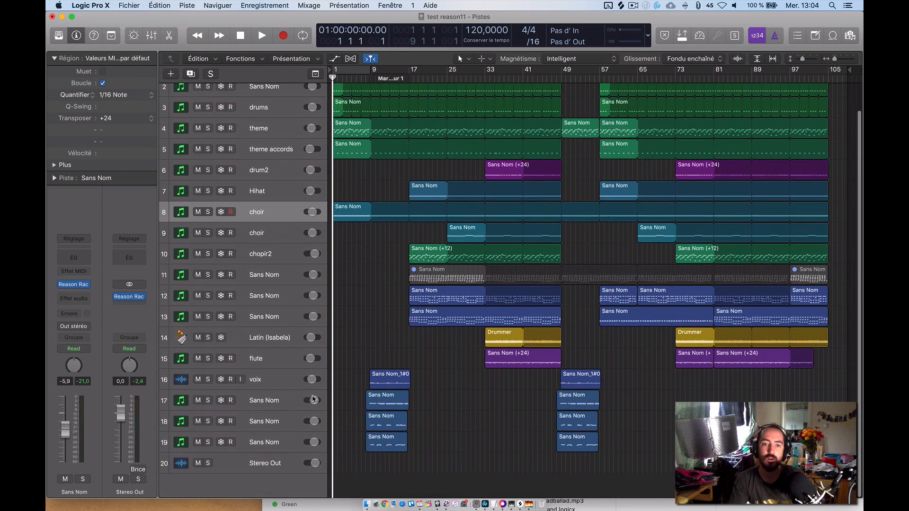
# Create one software instrument track with the Reason Rack Plugin below track 19
pyautogui.click(273, 441)
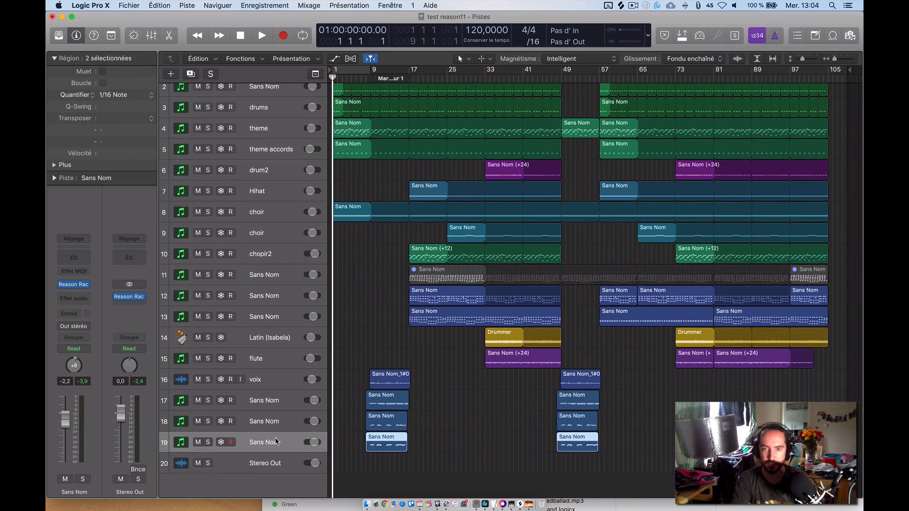
pyautogui.press('alt+super+n')
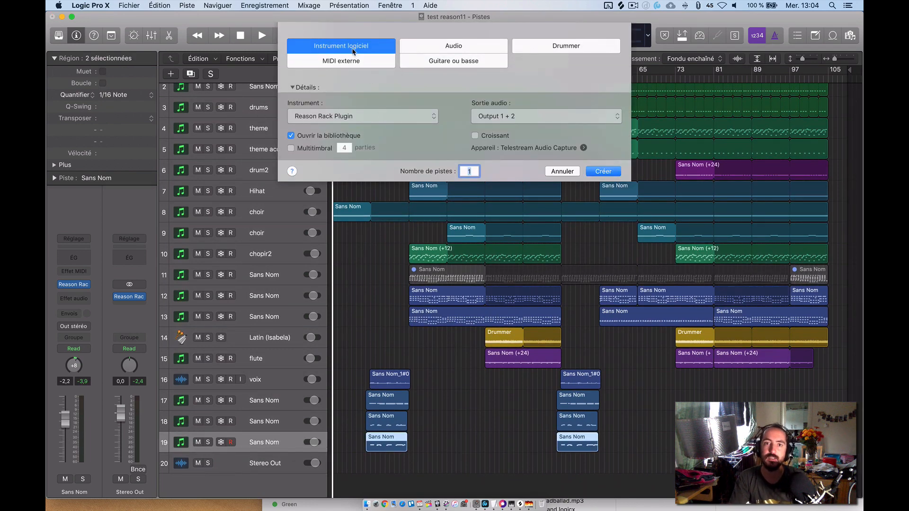
pyautogui.click(613, 174)
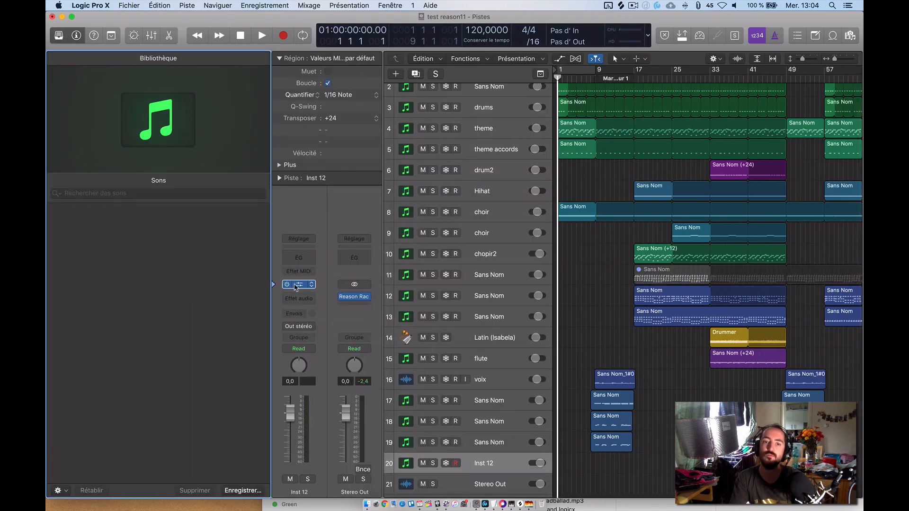
# Open the Reason Rack Plugin on the new track and add a Kong drum designer to the rack
pyautogui.click(299, 286)
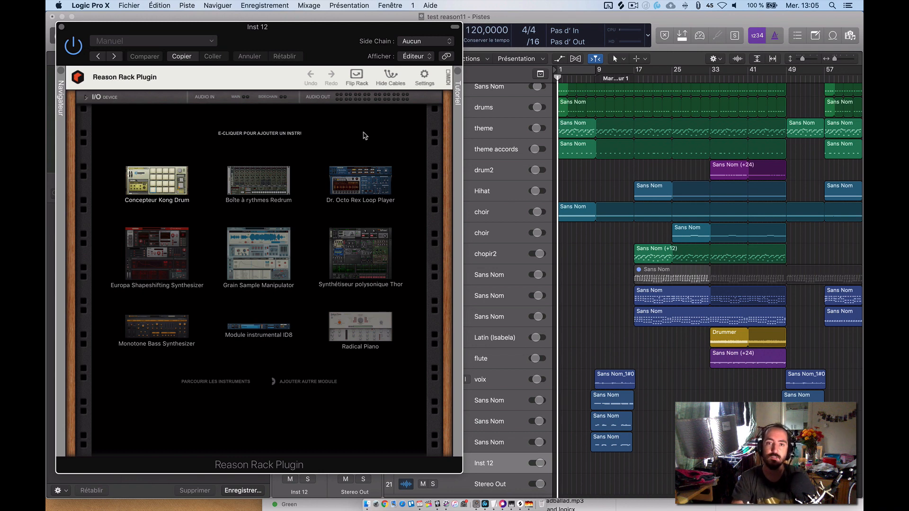
pyautogui.moveTo(306, 40); pyautogui.dragTo(477, 40)
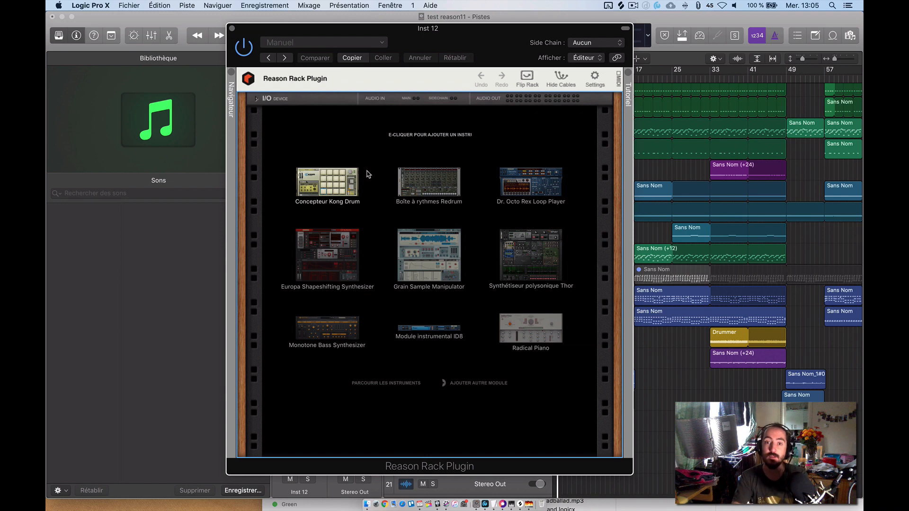
pyautogui.doubleClick(338, 183)
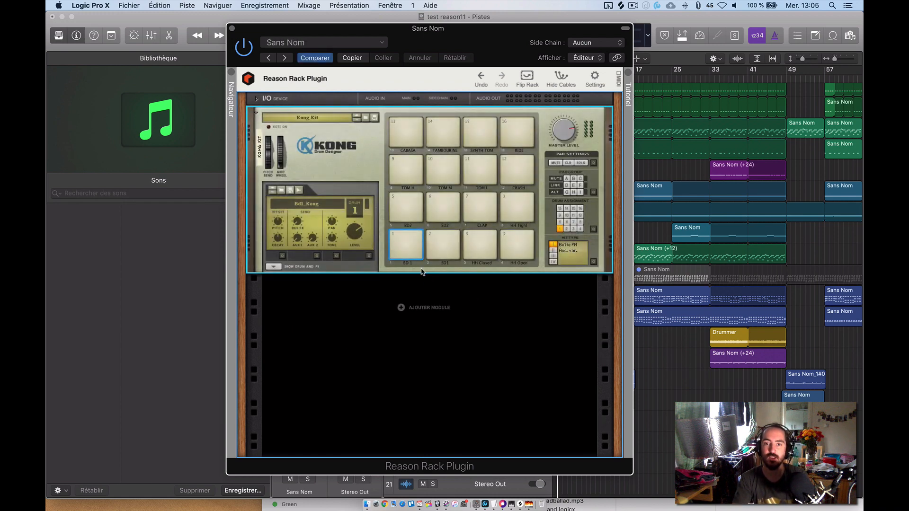
# Audition Kong pads 1 through 7
pyautogui.click(409, 246)
pyautogui.click(442, 245)
pyautogui.click(480, 245)
pyautogui.click(517, 245)
pyautogui.click(406, 209)
pyautogui.click(443, 209)
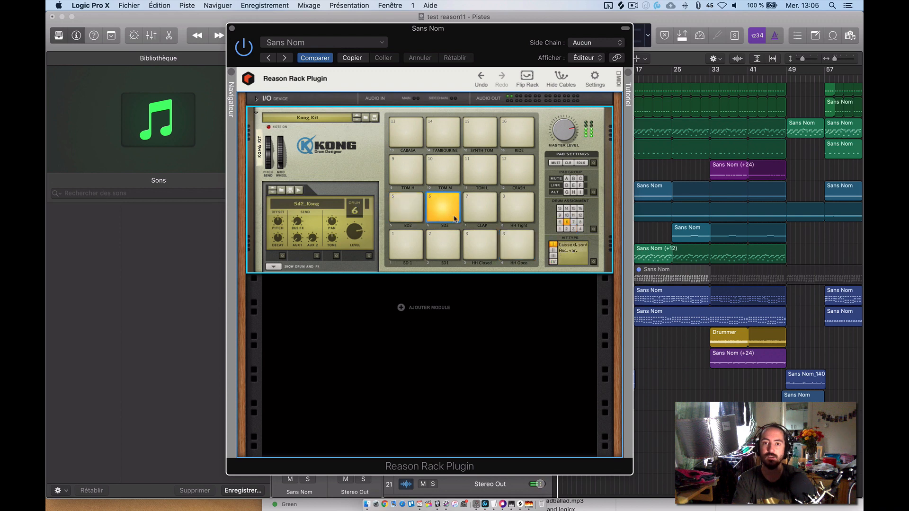
pyautogui.click(479, 209)
# Add an Alligator Filter Gate effect below the Kong module
pyautogui.rightClick(450, 318)
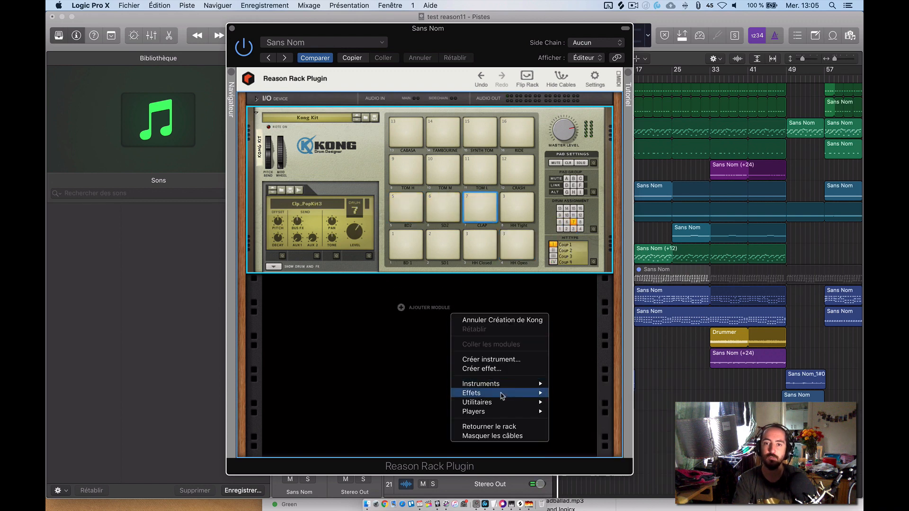
pyautogui.moveTo(531, 393)
pyautogui.click(626, 394)
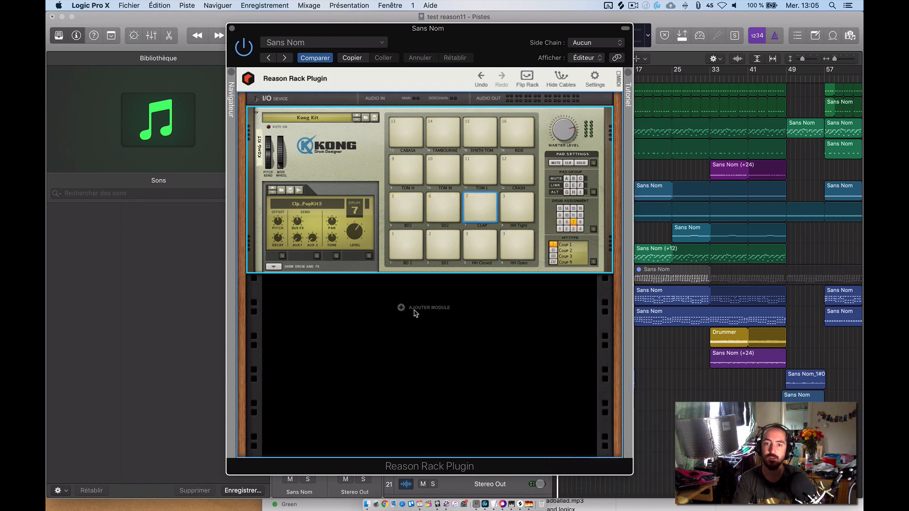
# Audition Kong pads 1, 2, 3, 4, 7 and 6 through the Alligator filter gate
pyautogui.click(402, 245)
pyautogui.click(443, 245)
pyautogui.click(491, 248)
pyautogui.click(518, 245)
pyautogui.click(480, 208)
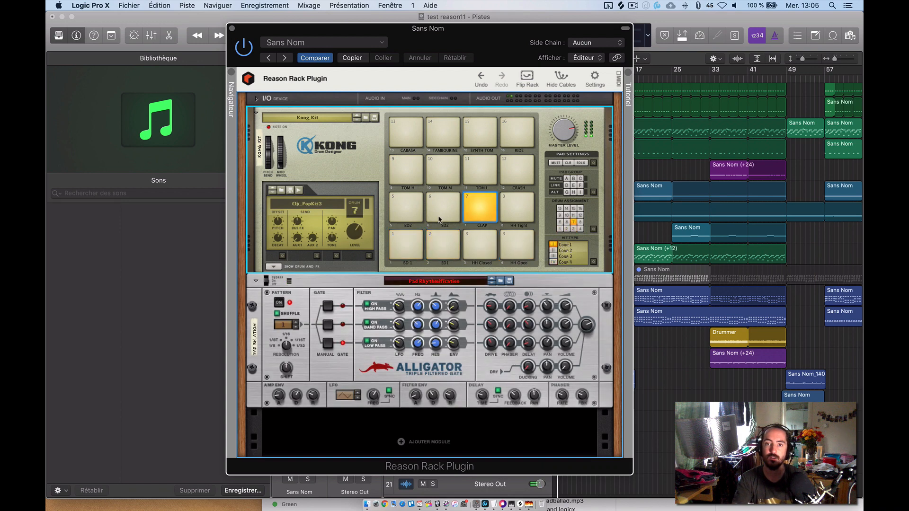
pyautogui.click(443, 208)
pyautogui.click(406, 245)
# Add an RV7000 MkII Reverb below the Alligator and turn its Dry/Wet down
pyautogui.scroll(-3, 426, 393)
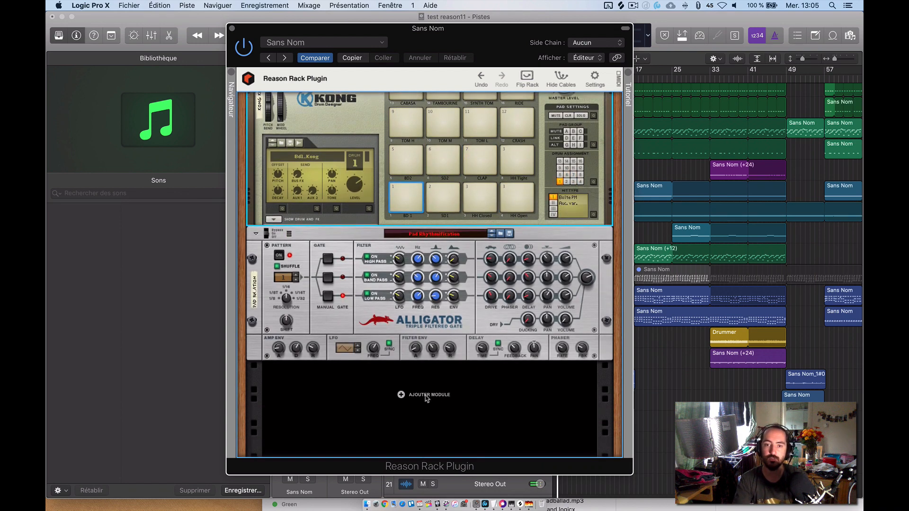
pyautogui.rightClick(427, 394)
pyautogui.moveTo(475, 447)
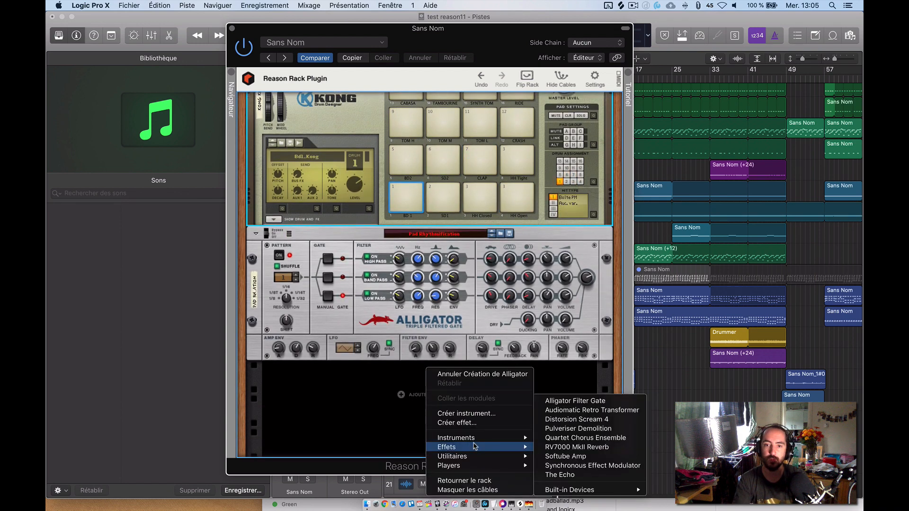
pyautogui.click(564, 447)
pyautogui.scroll(-2, 385, 375)
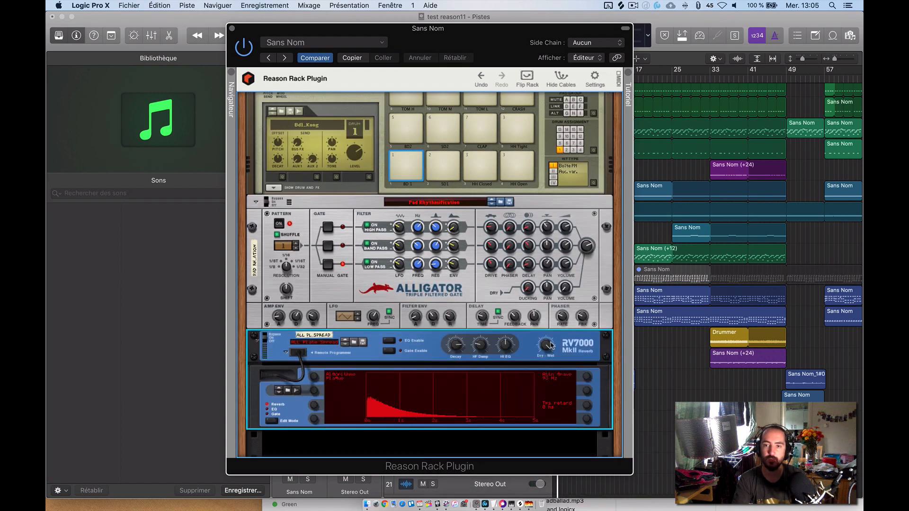
pyautogui.moveTo(551, 347); pyautogui.dragTo(549, 364)
# Audition Kong's bass drum and snare pads with both the Alligator and the RV7000 reverb in the chain
pyautogui.click(406, 166)
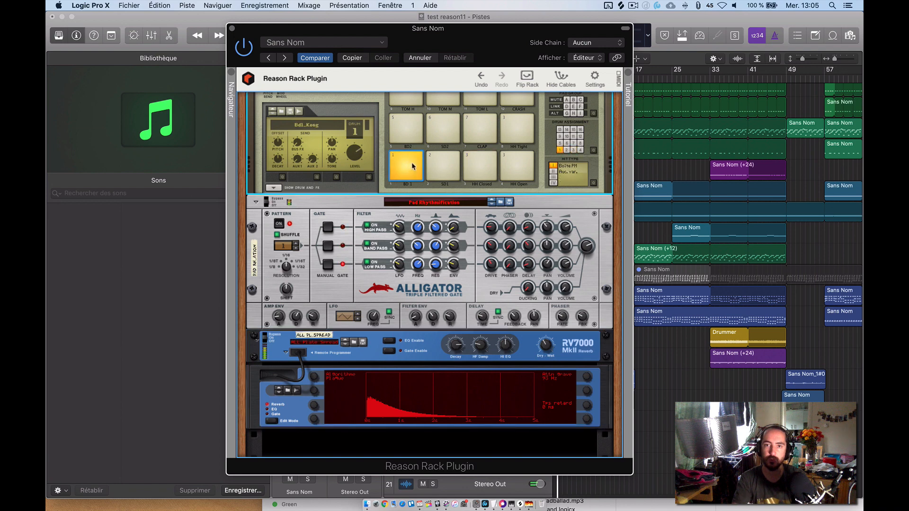
pyautogui.click(443, 166)
pyautogui.click(443, 128)
pyautogui.click(421, 138)
pyautogui.click(416, 164)
# Flip the rack to its rear side and expand the I/O device
pyautogui.scroll(-3, 452, 173)
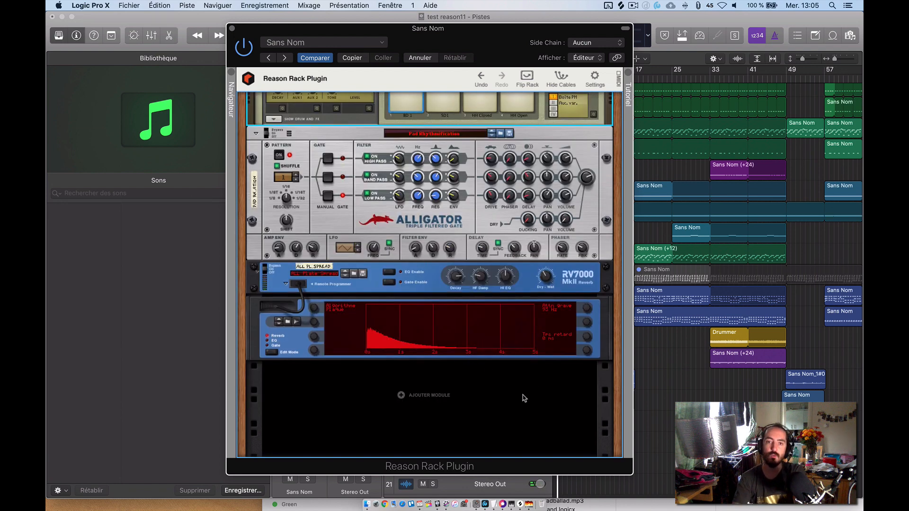
pyautogui.scroll(5, 524, 398)
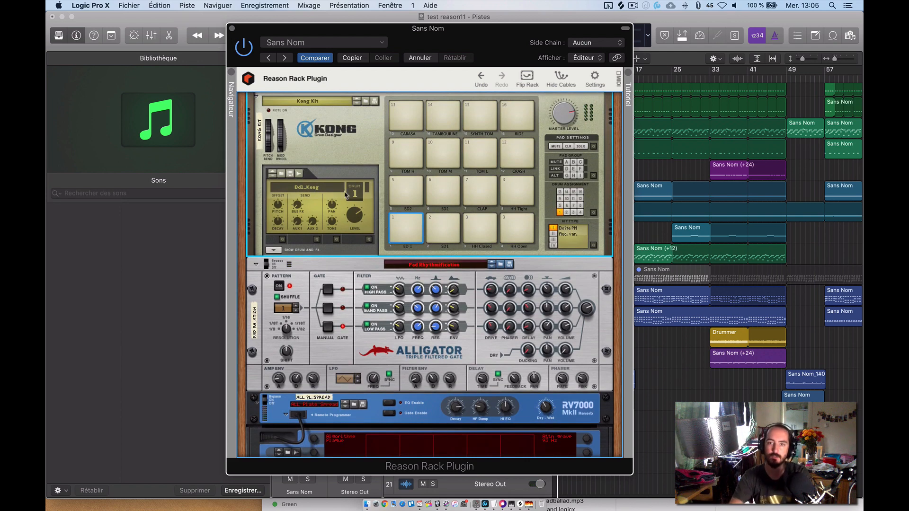
pyautogui.scroll(-4, 397, 175)
pyautogui.scroll(-2, 397, 175)
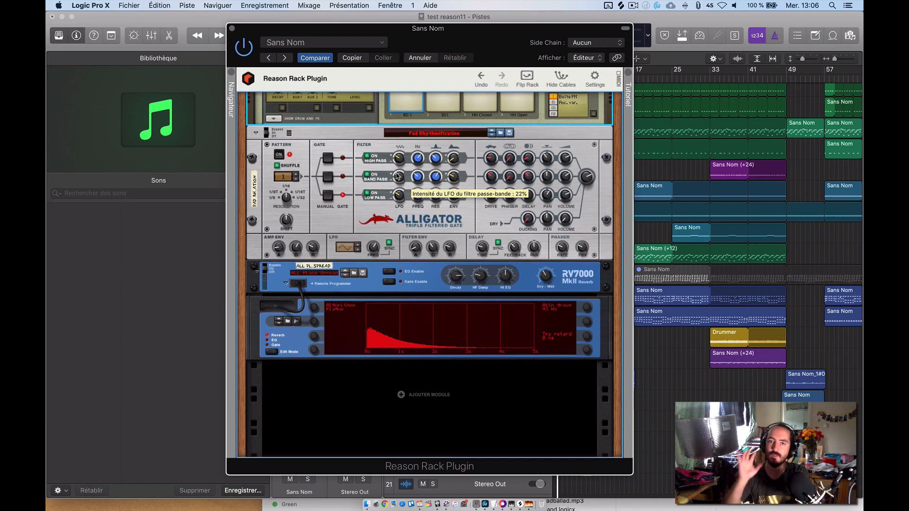
pyautogui.scroll(5, 397, 176)
pyautogui.scroll(1, 397, 175)
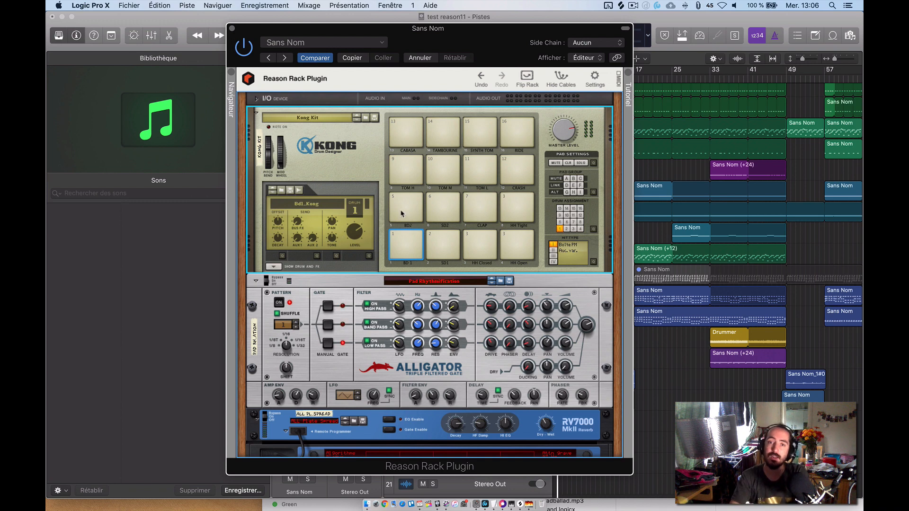
pyautogui.press('Tab')
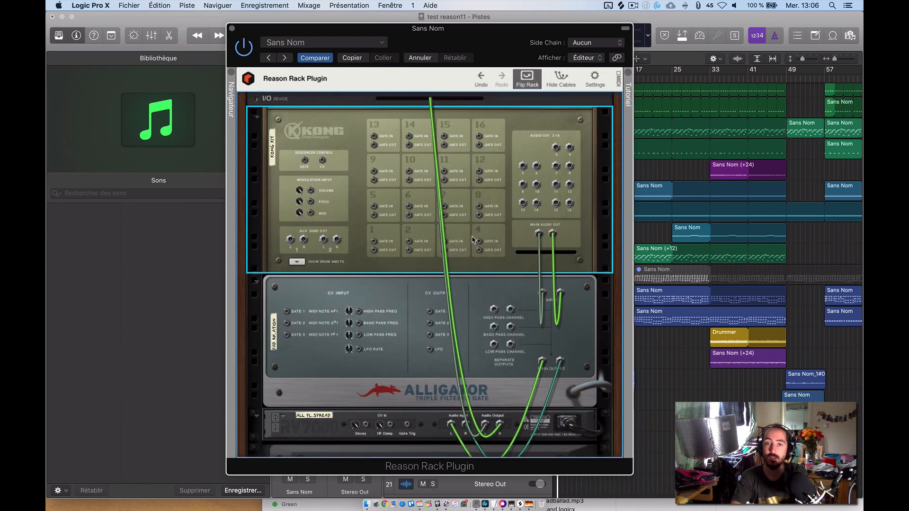
pyautogui.click(256, 99)
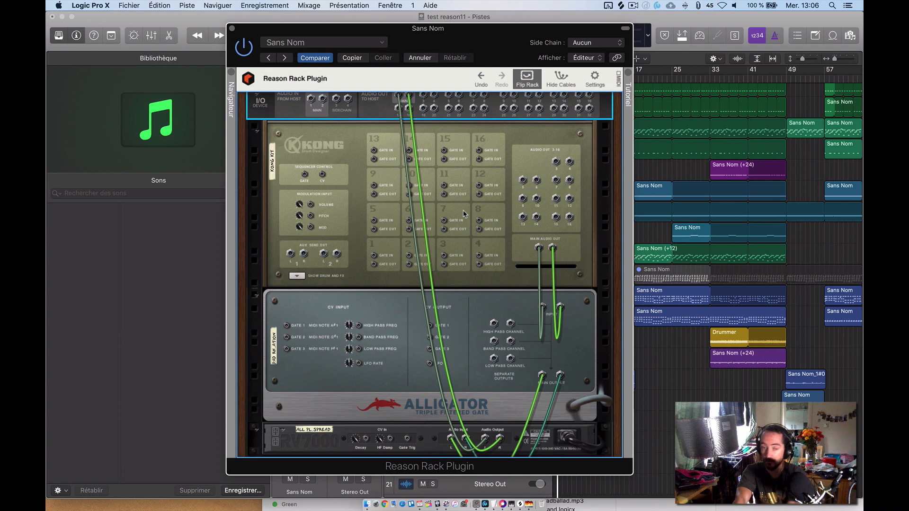
# Examine the audio cabling from Kong's main output through the Alligator and RV7000 to the I/O device
pyautogui.scroll(-5, 464, 214)
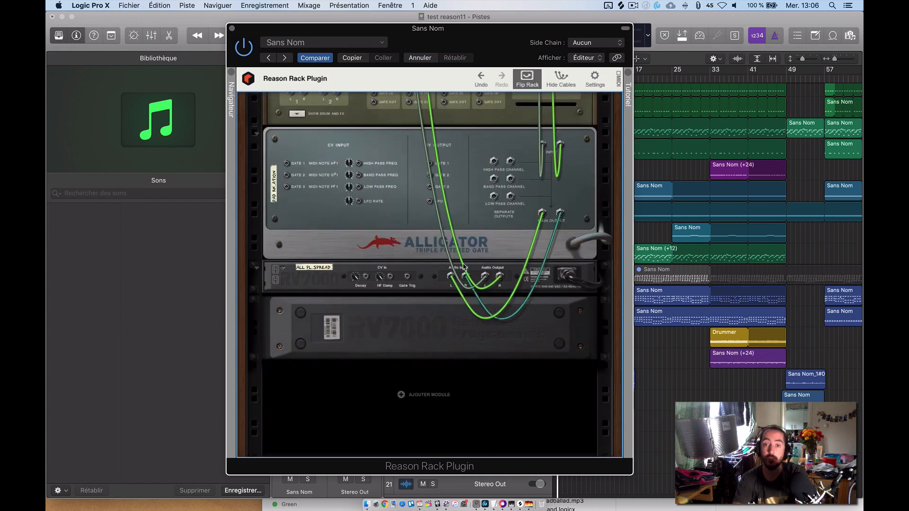
pyautogui.scroll(3, 464, 266)
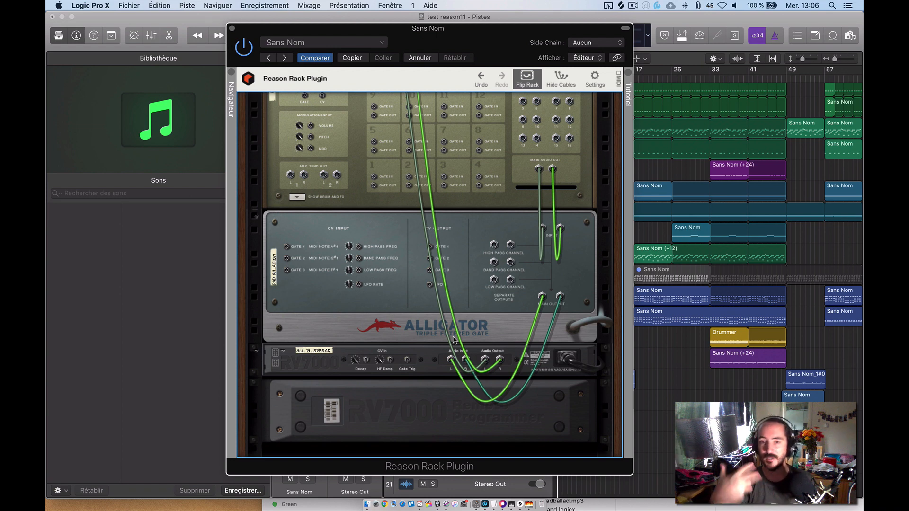
pyautogui.scroll(3, 453, 340)
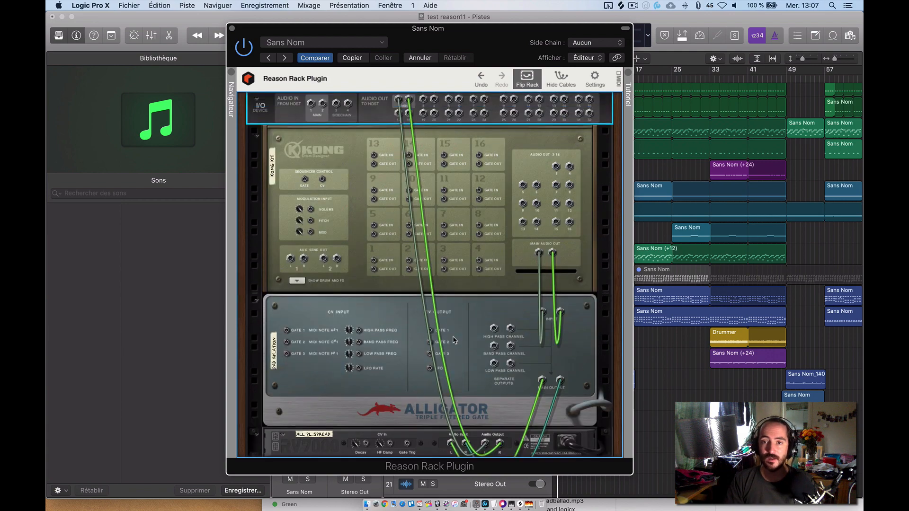
pyautogui.scroll(-3, 466, 290)
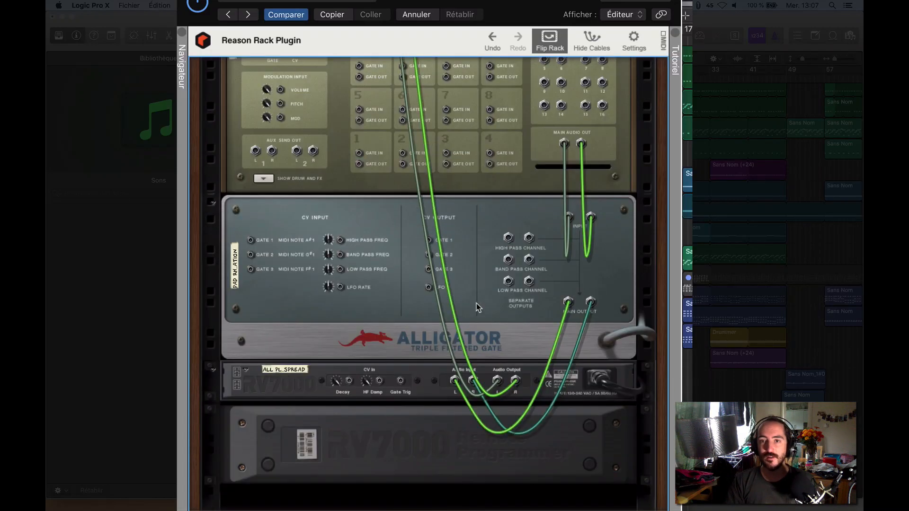
pyautogui.scroll(3, 468, 290)
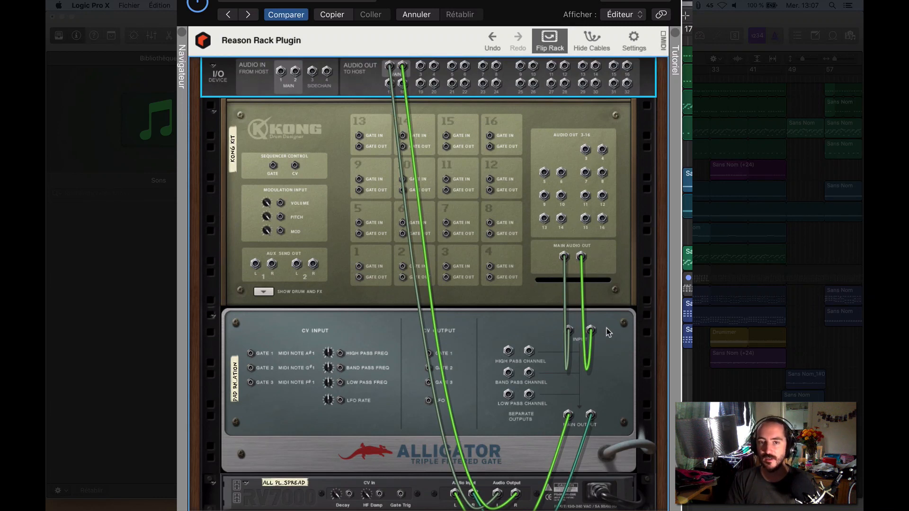
pyautogui.moveTo(591, 330)
pyautogui.mouseDown()
pyautogui.moveTo(593, 340)
pyautogui.moveTo(591, 331)
pyautogui.mouseUp()
pyautogui.scroll(-2, 602, 353)
pyautogui.scroll(-5, 619, 361)
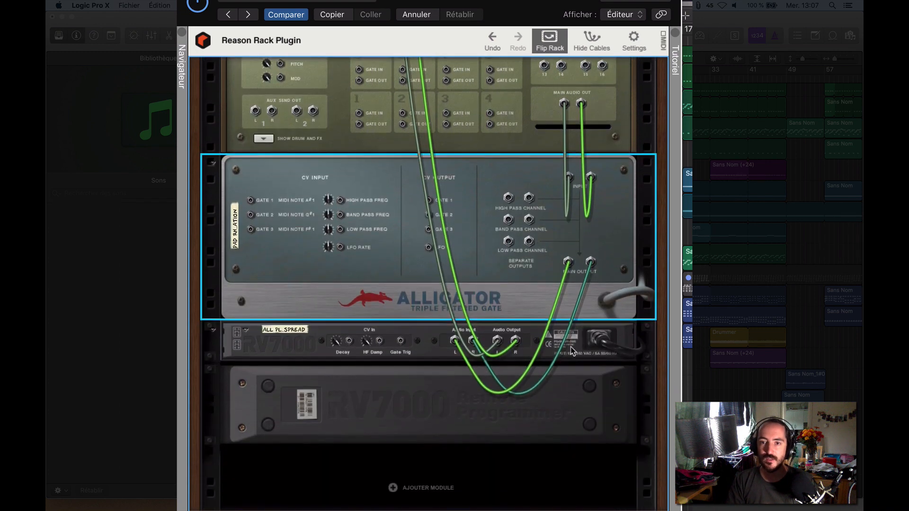
pyautogui.moveTo(563, 270)
pyautogui.mouseDown()
pyautogui.moveTo(476, 360)
pyautogui.moveTo(561, 280)
pyautogui.moveTo(455, 350)
pyautogui.moveTo(605, 284)
pyautogui.moveTo(574, 273)
pyautogui.moveTo(572, 262)
pyautogui.mouseUp()
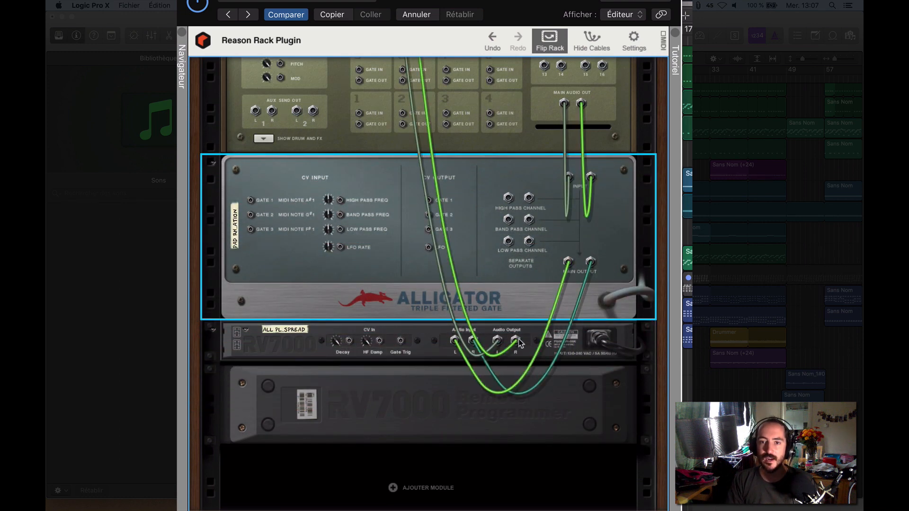
pyautogui.moveTo(516, 341)
pyautogui.mouseDown()
pyautogui.moveTo(526, 321)
pyautogui.moveTo(516, 308)
pyautogui.moveTo(515, 343)
pyautogui.mouseUp()
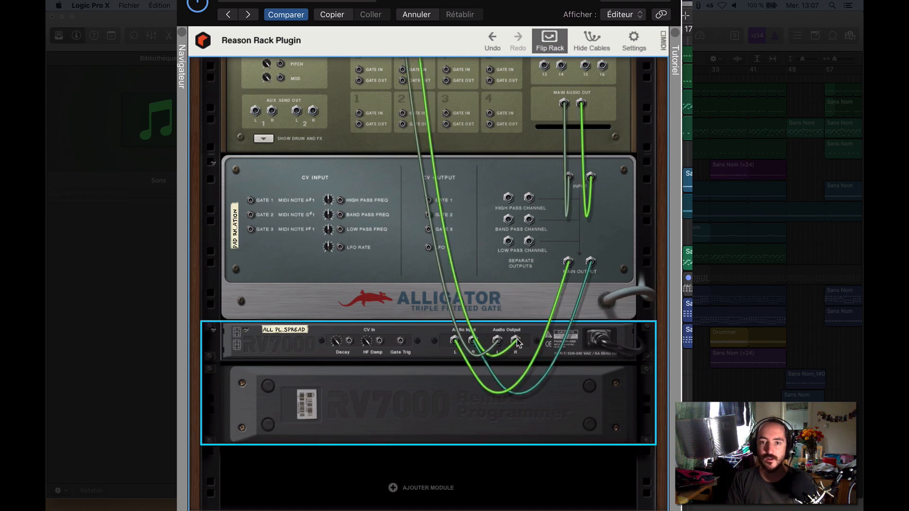
pyautogui.scroll(5, 516, 344)
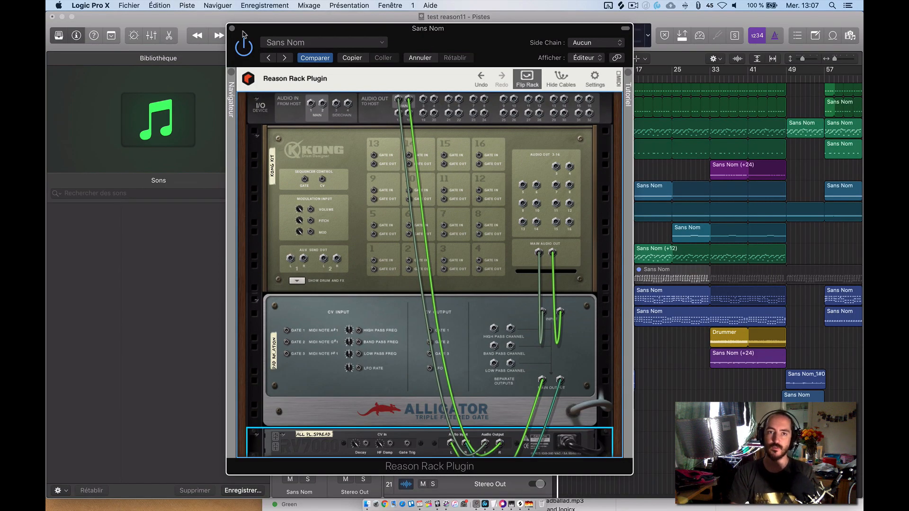
# Close the plugin window and reload the Reason Rack Plugin on the track in a multi-output format
pyautogui.click(232, 28)
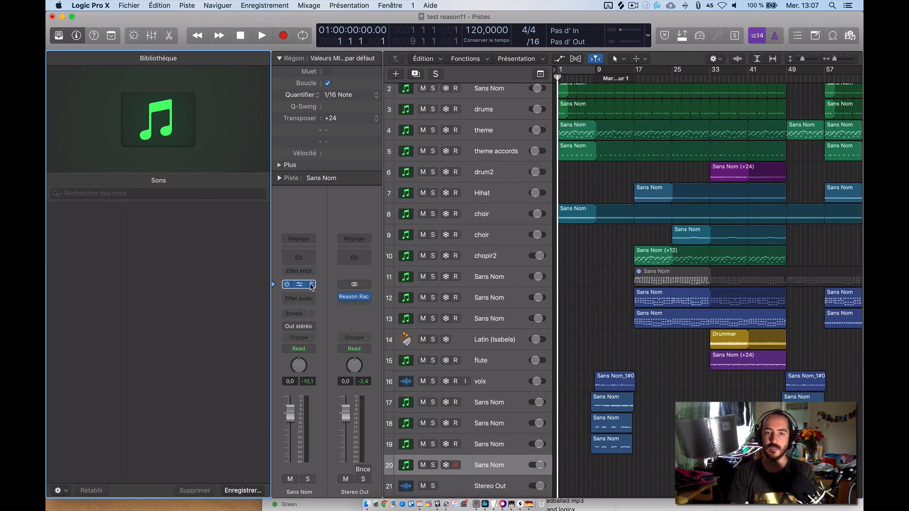
pyautogui.click(313, 284)
pyautogui.moveTo(391, 166)
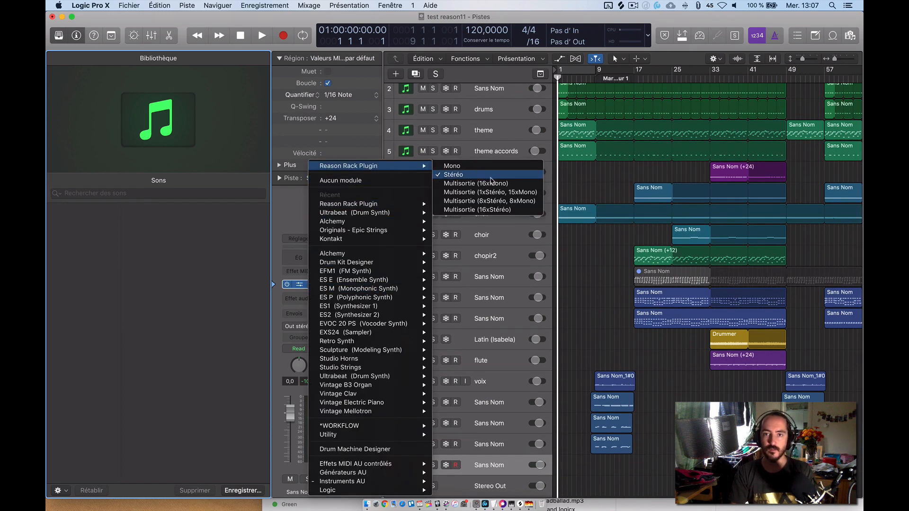
pyautogui.click(493, 184)
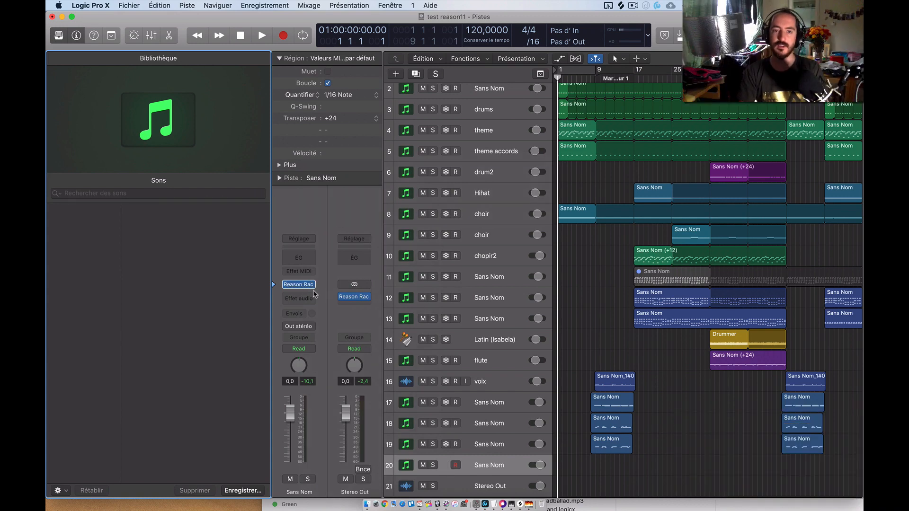
# Reopen the rack and recable the RV7000's stereo audio output to outputs 5-6 of the I/O device
pyautogui.click(299, 285)
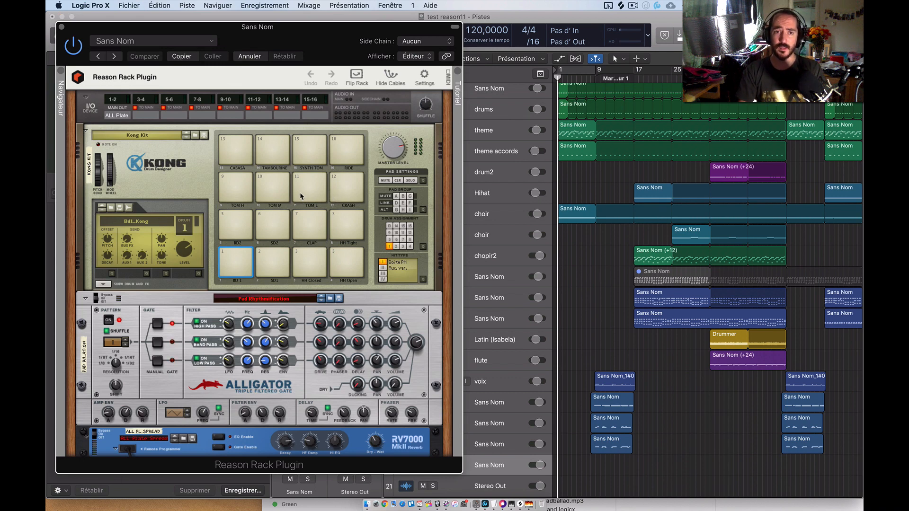
pyautogui.click(151, 118)
pyautogui.press('Tab')
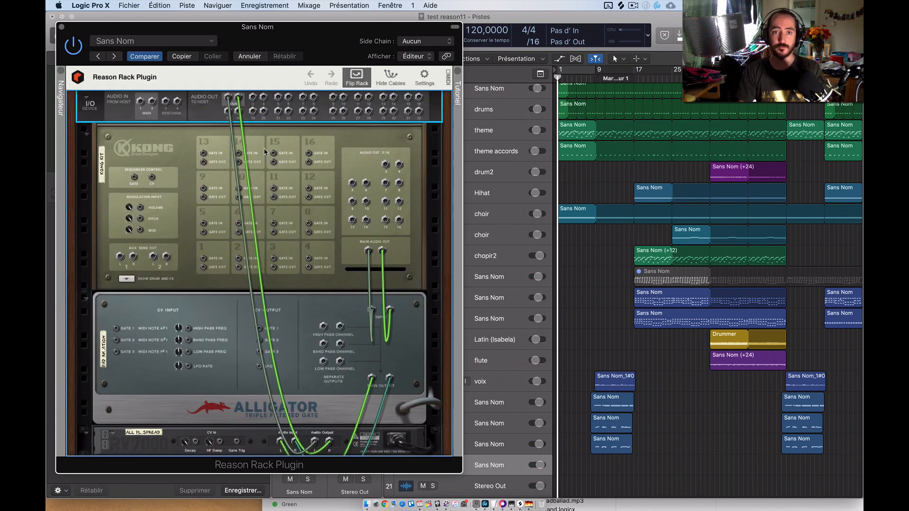
pyautogui.moveTo(239, 98); pyautogui.dragTo(288, 98)
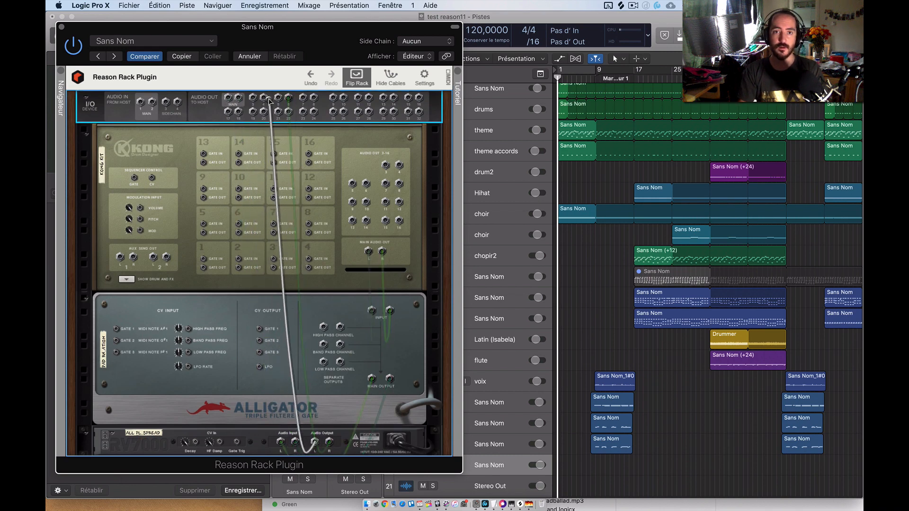
pyautogui.press('Tab')
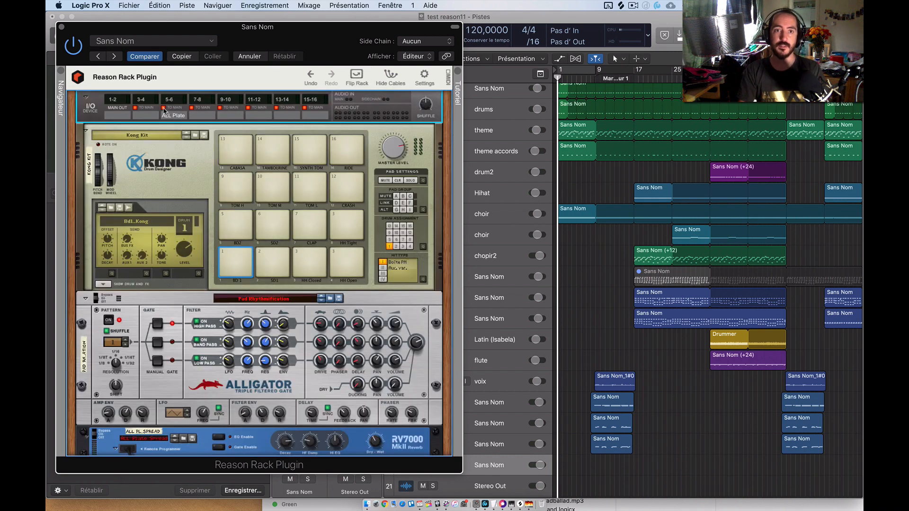
# Turn off the To Main routing for I/O outputs 5-6, check the rear cabling and close the plugin window
pyautogui.click(163, 108)
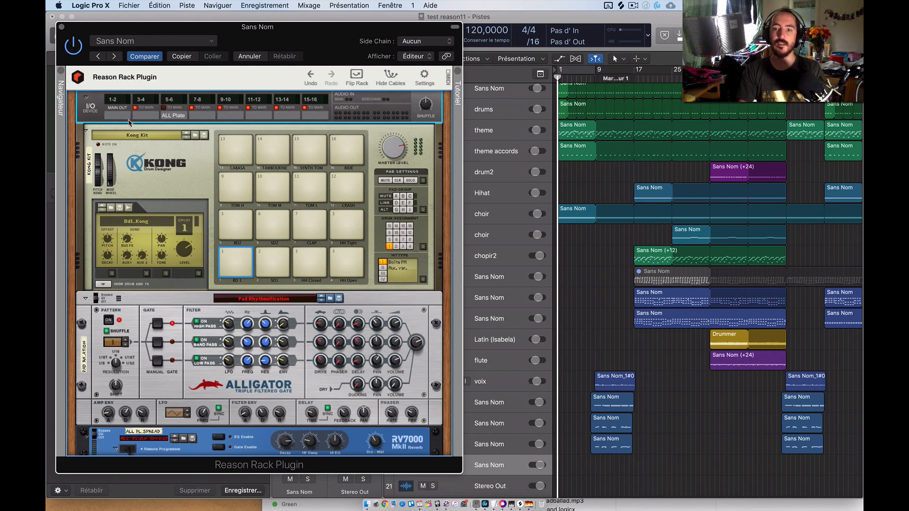
pyautogui.press('Tab')
pyautogui.press('Tab')
pyautogui.click(61, 27)
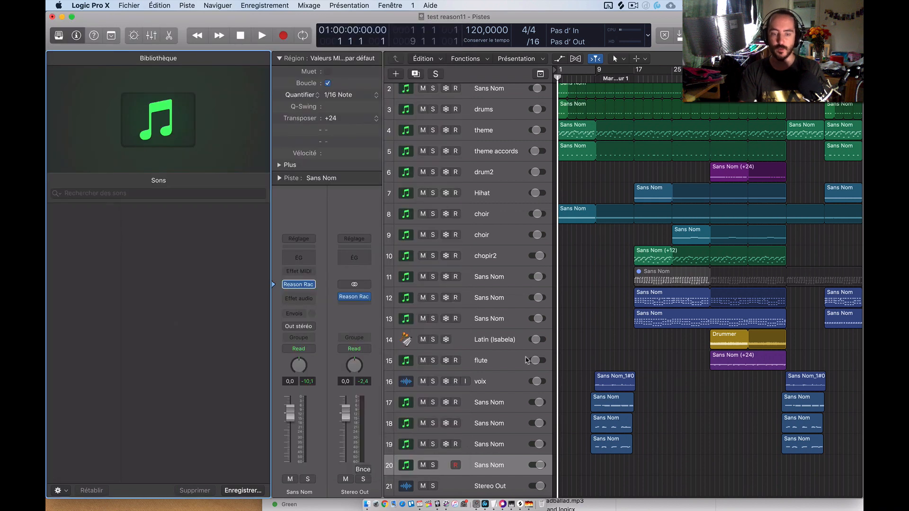
# Add two auxiliary channels for the Reason instrument's extra outputs in the mixer, play notes through them and hide the mixer
pyautogui.press('x')
pyautogui.hscroll(5, 639, 381)
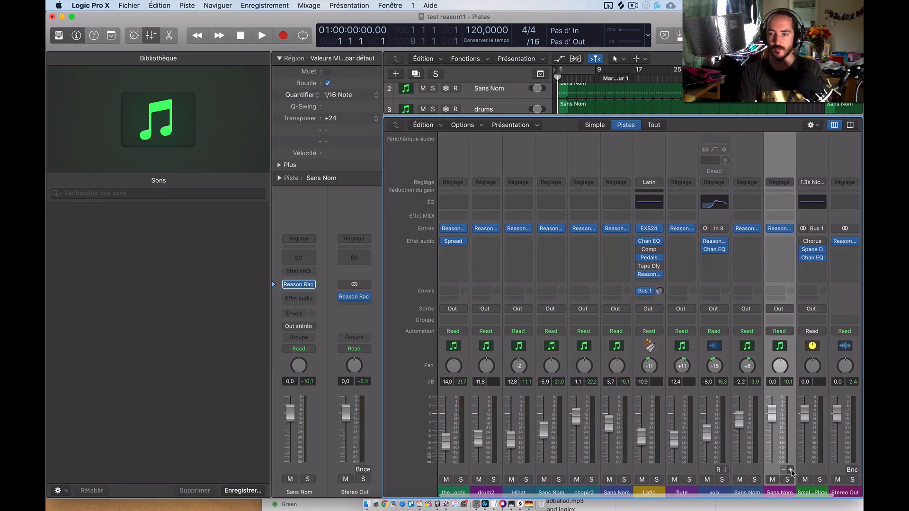
pyautogui.click(791, 470)
pyautogui.click(790, 470)
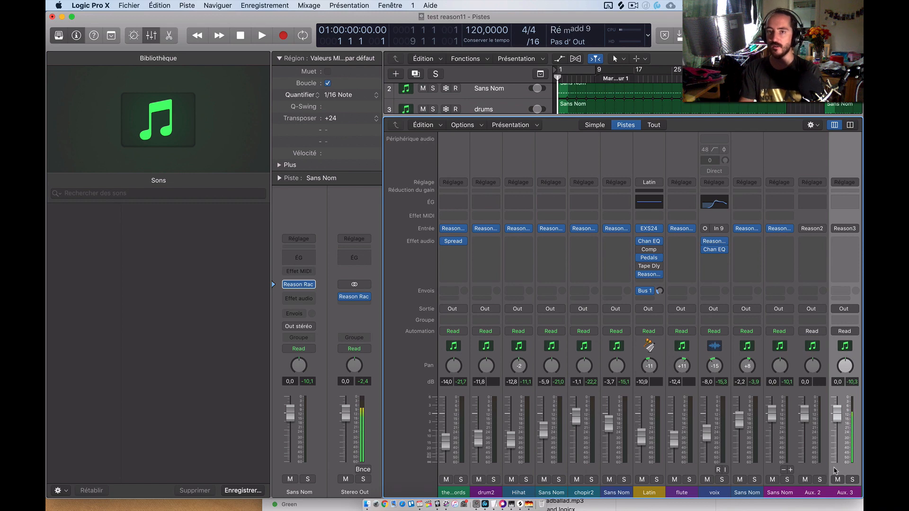
pyautogui.press('x')
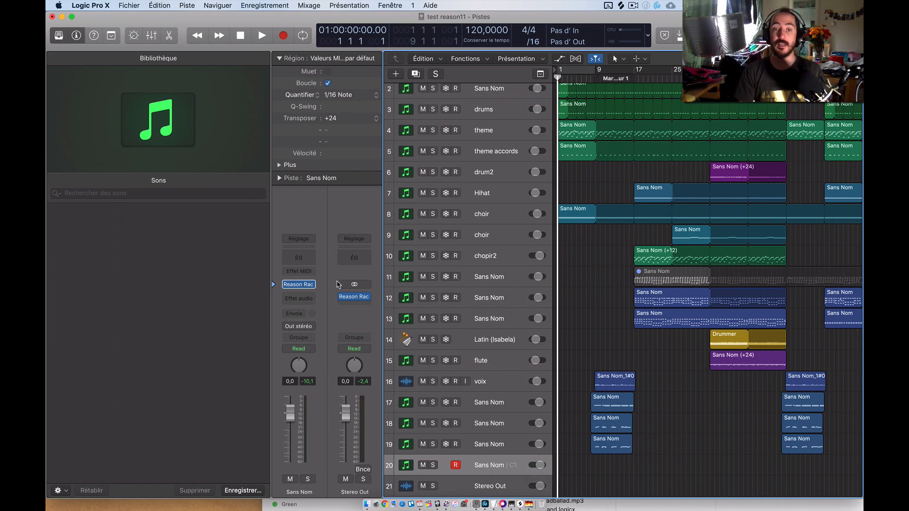
# Reopen the Reason Rack Plugin, move its window clear of the channel strips and expand its device browser
pyautogui.click(300, 285)
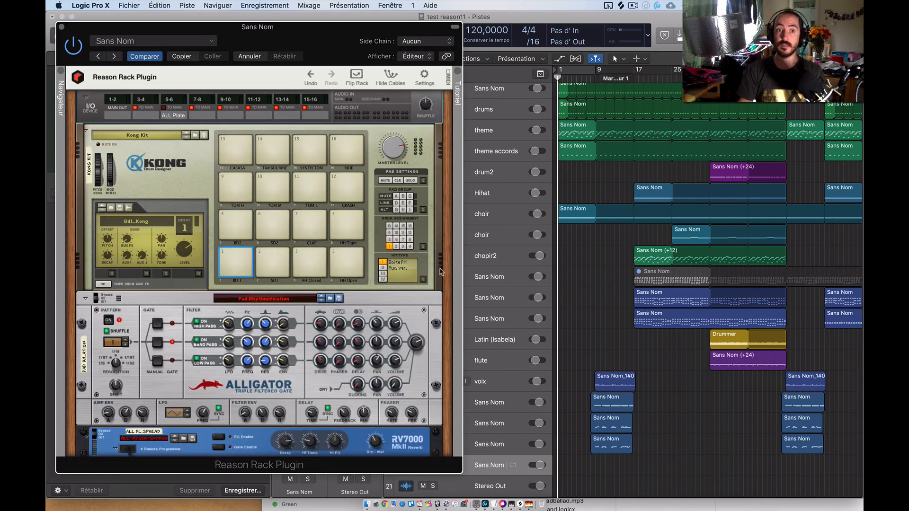
pyautogui.moveTo(318, 47); pyautogui.dragTo(488, 39)
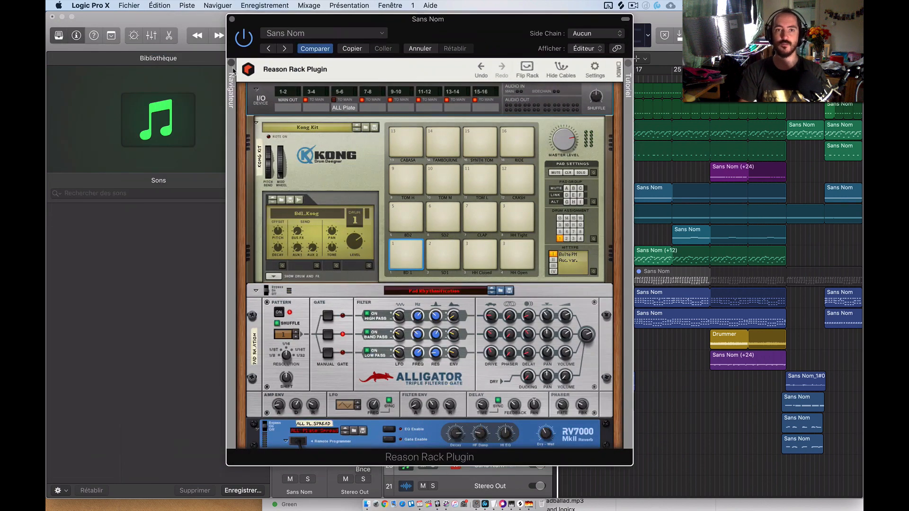
pyautogui.click(230, 64)
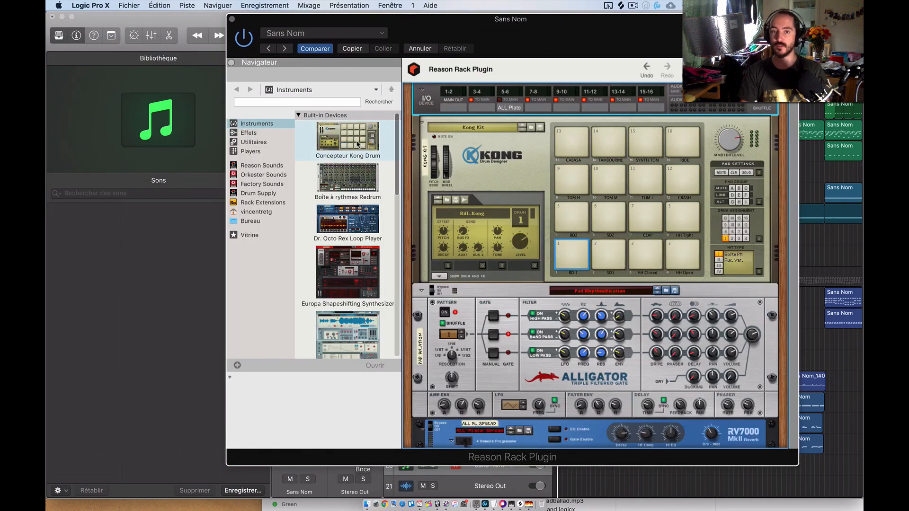
# Replace the Kong in the rack with the Dr. Octo Rex Loop Player from the built-in instruments
pyautogui.scroll(5, 358, 145)
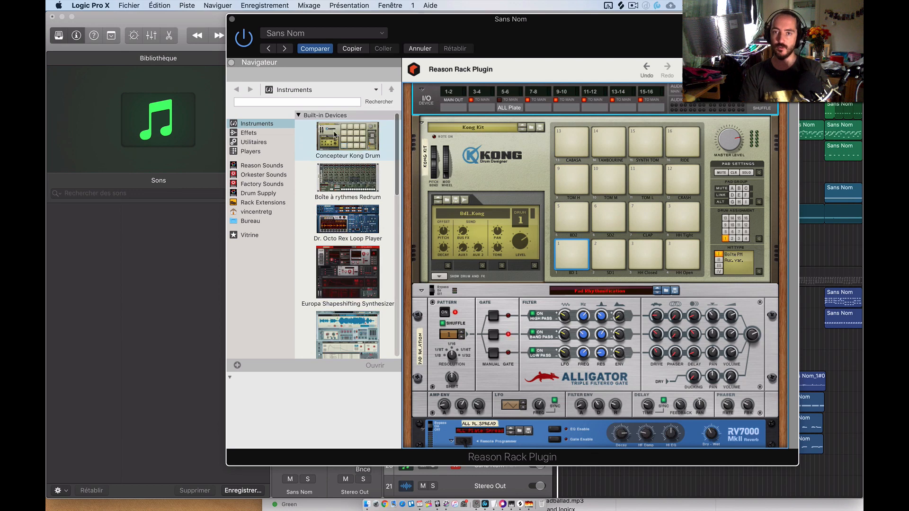
pyautogui.scroll(-2, 334, 135)
pyautogui.scroll(2, 336, 134)
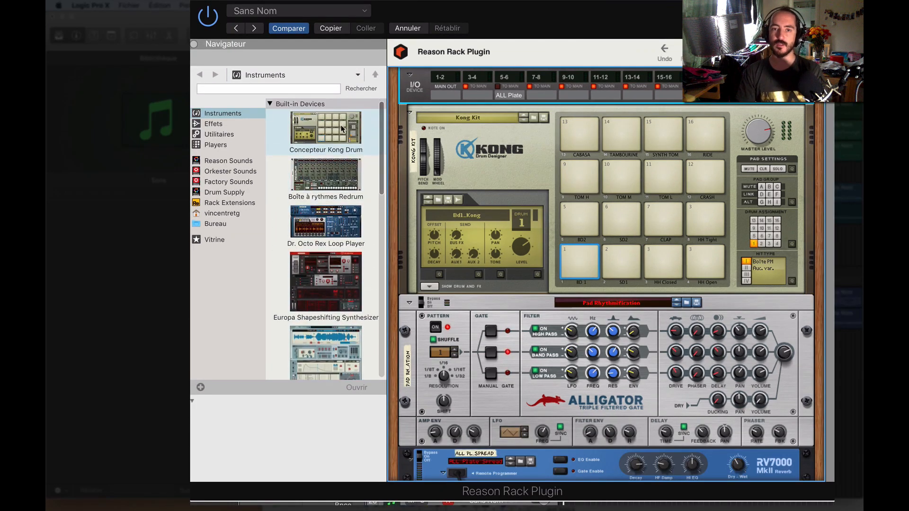
pyautogui.scroll(-1, 343, 129)
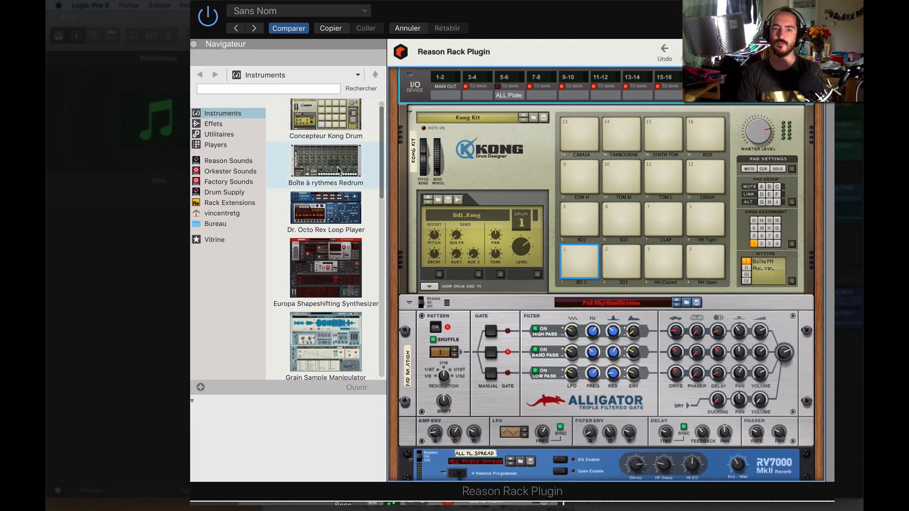
pyautogui.click(356, 216)
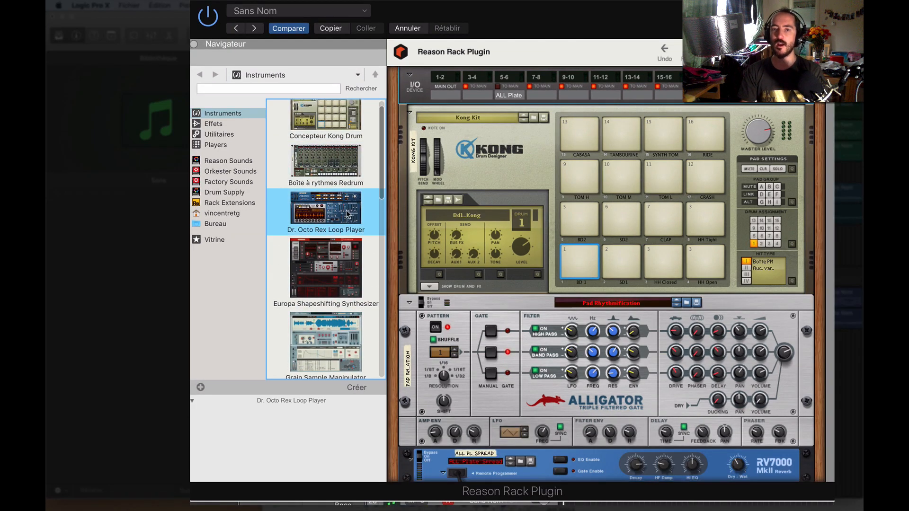
pyautogui.moveTo(348, 214); pyautogui.dragTo(607, 198)
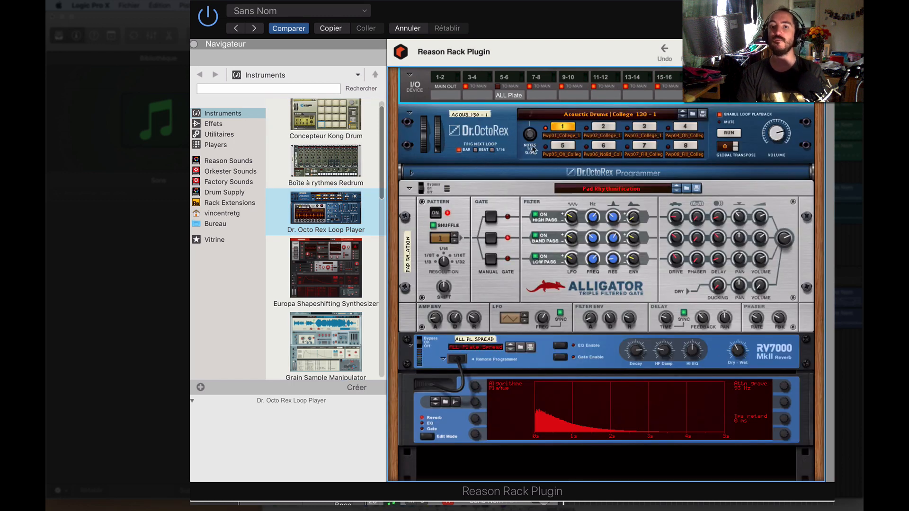
# Expand the Dr. OctoRex programmer and inspect individual slices of its first loop
pyautogui.click(412, 175)
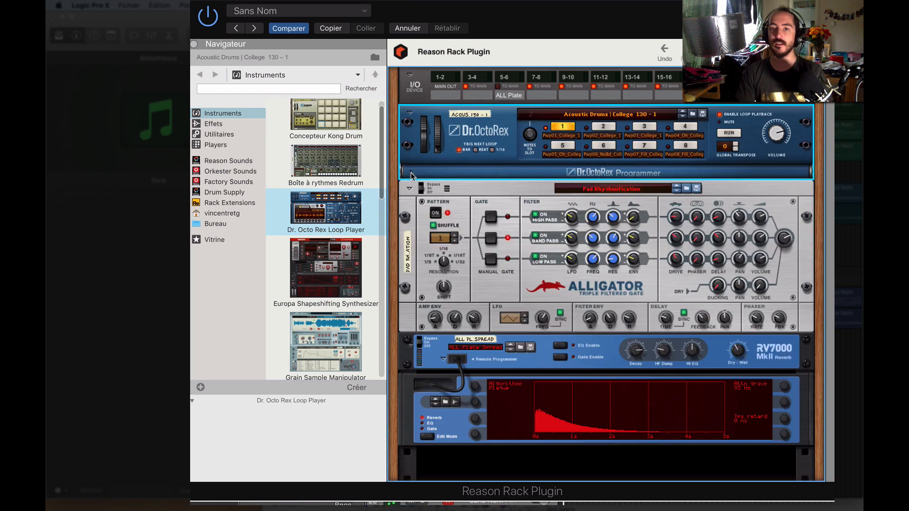
pyautogui.click(412, 174)
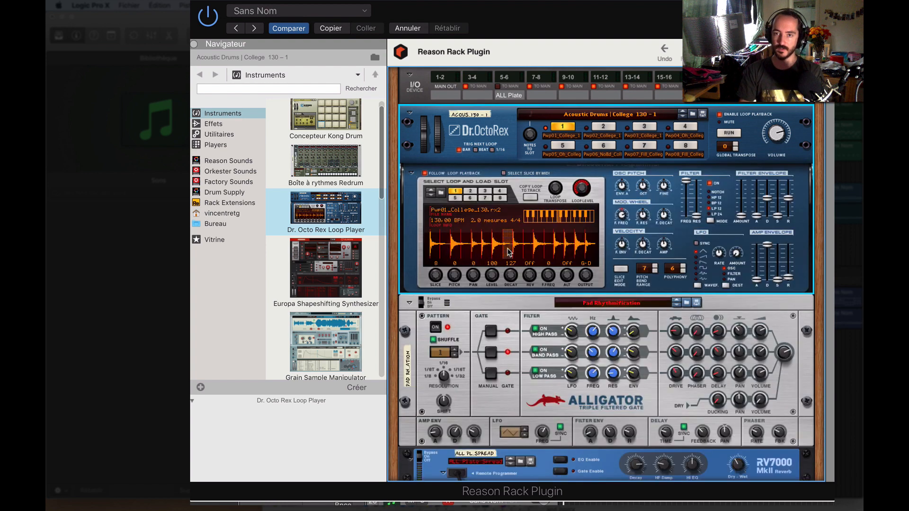
pyautogui.click(569, 246)
pyautogui.click(586, 255)
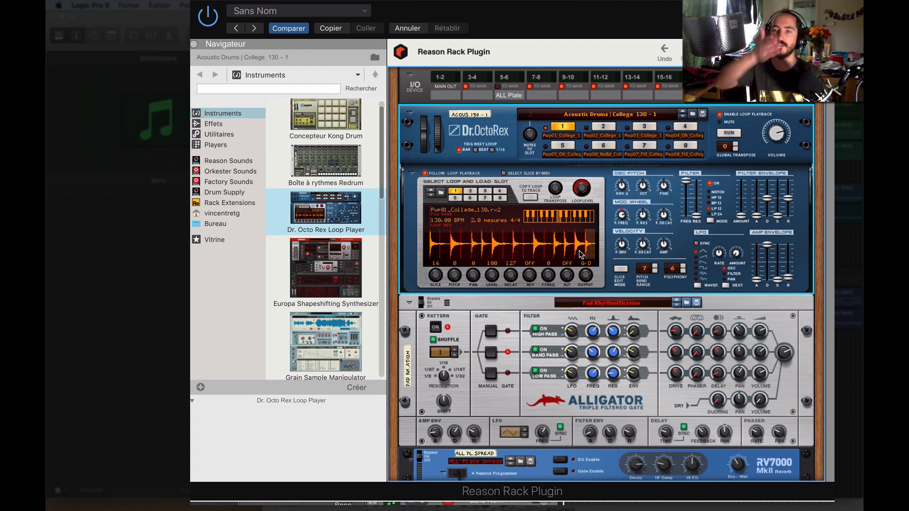
pyautogui.click(536, 255)
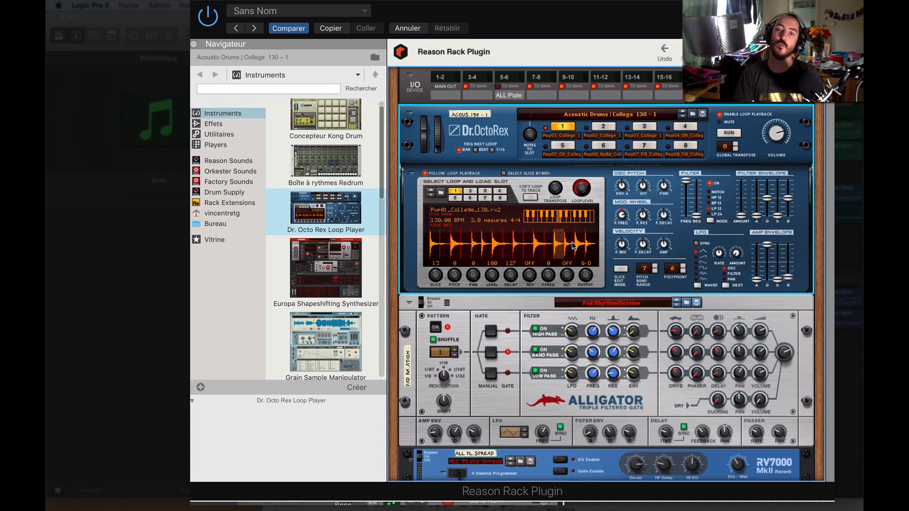
pyautogui.click(445, 246)
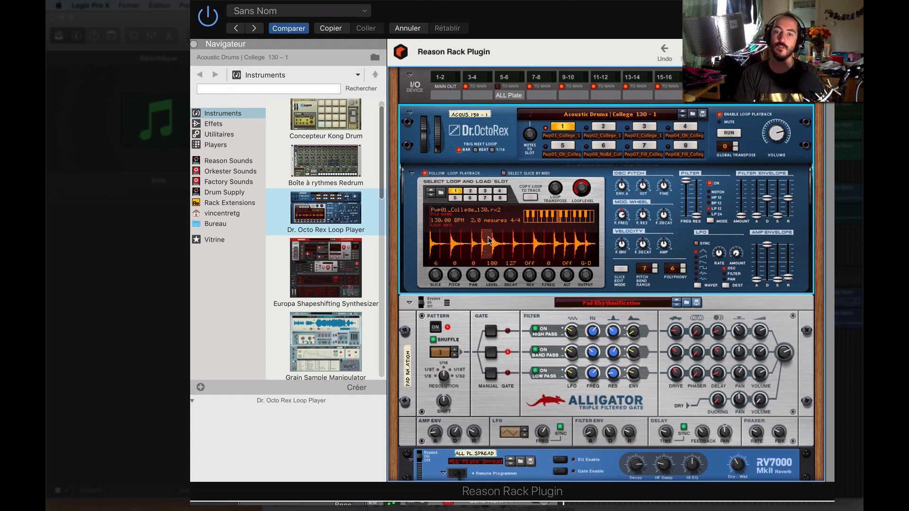
pyautogui.click(473, 250)
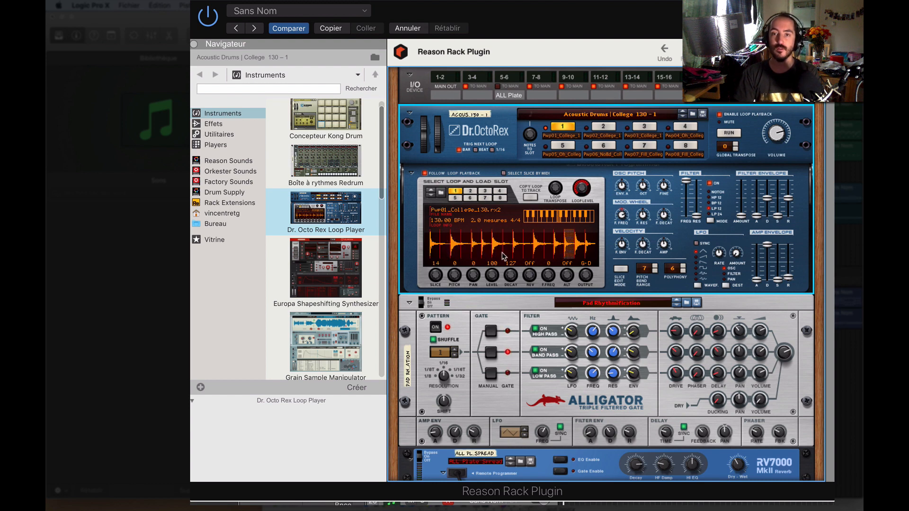
# Browse the built-in instruments, looking at the Grain Sample Manipulator, Thor and SubTractor
pyautogui.scroll(-6, 339, 198)
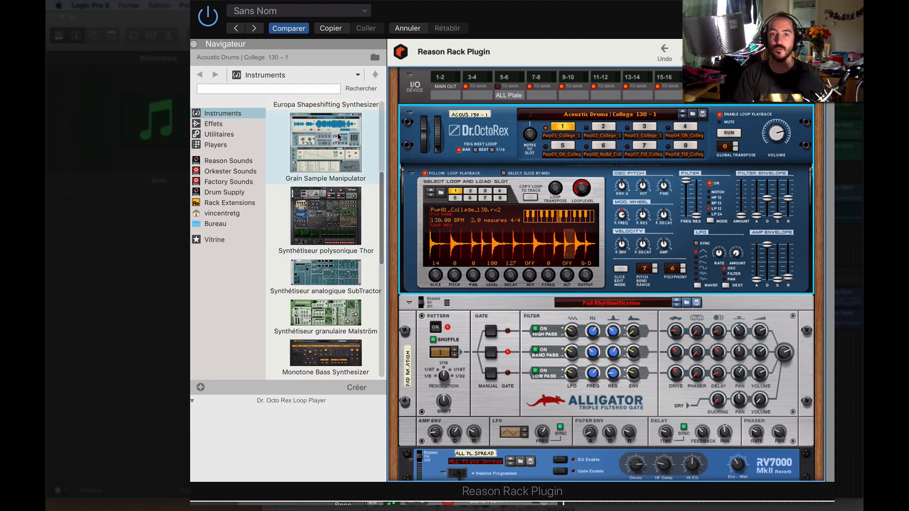
pyautogui.scroll(1, 348, 158)
pyautogui.click(360, 220)
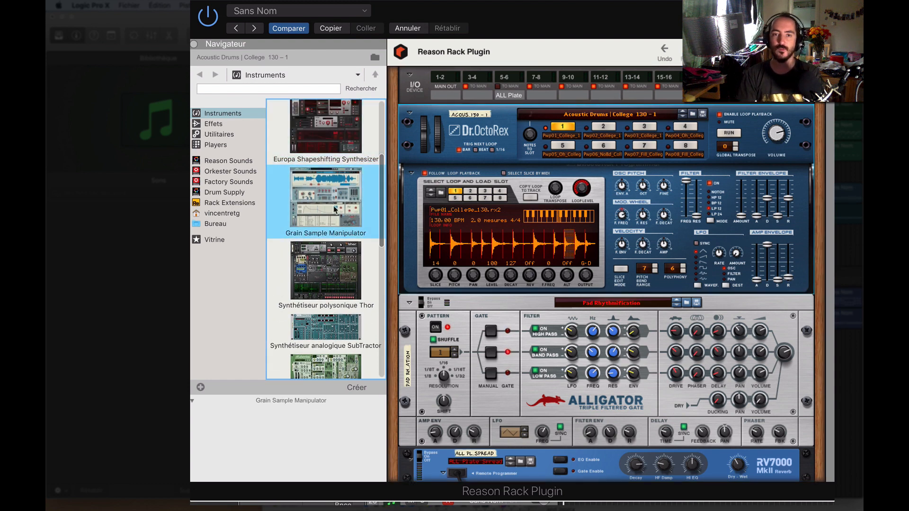
pyautogui.press('Down')
pyautogui.scroll(-3, 339, 227)
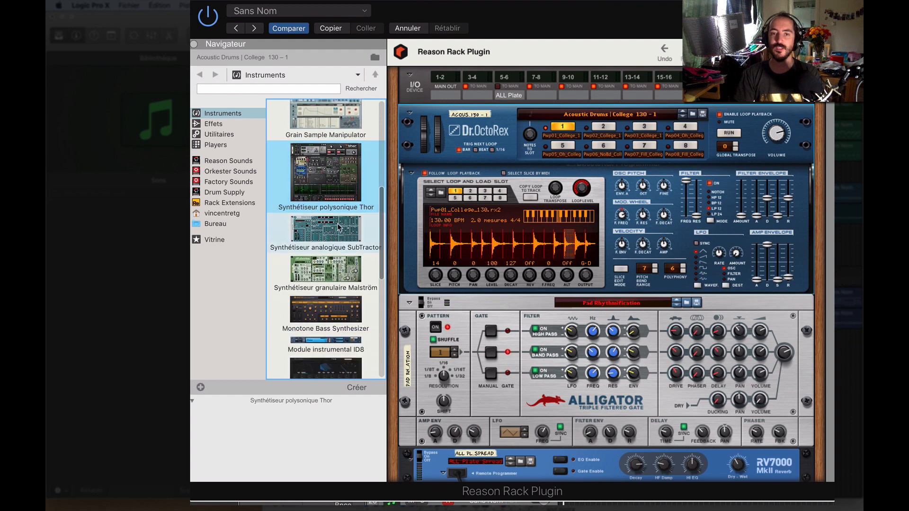
pyautogui.click(339, 228)
pyautogui.scroll(-1, 339, 227)
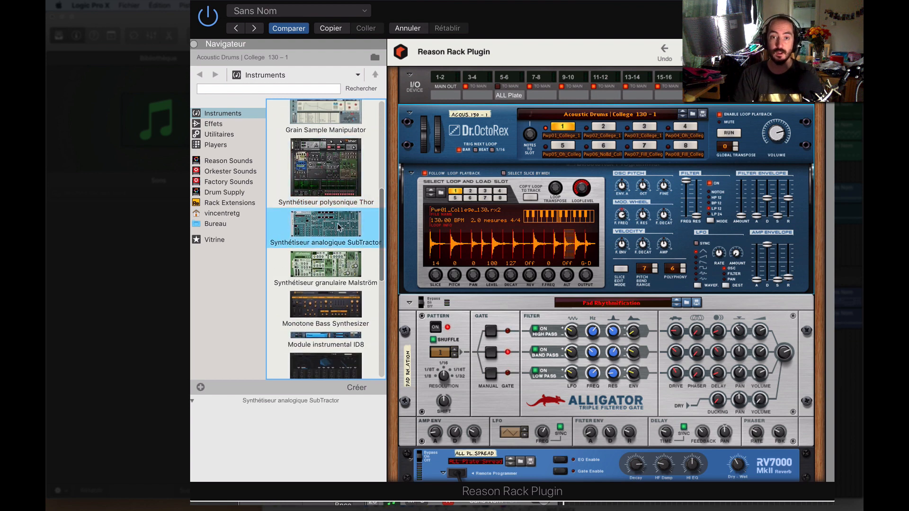
pyautogui.scroll(9, 339, 227)
pyautogui.click(348, 258)
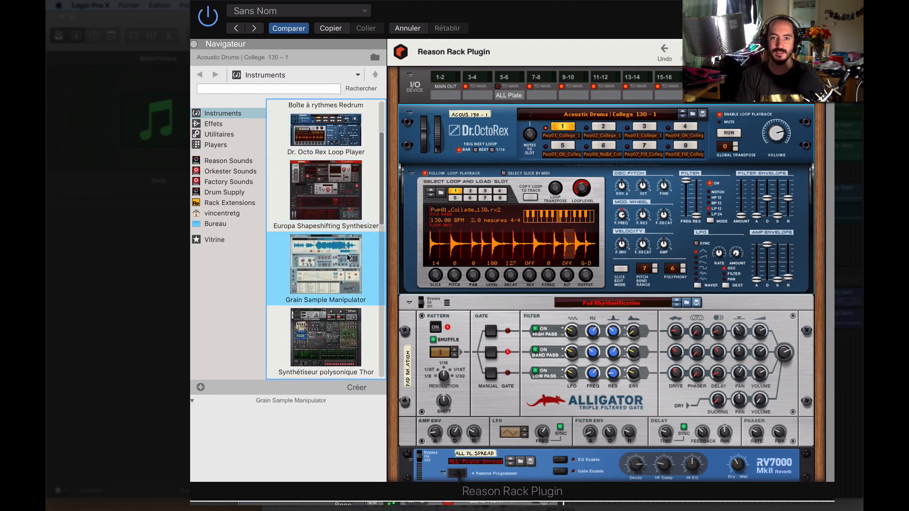
pyautogui.scroll(-3, 348, 258)
pyautogui.click(348, 259)
pyautogui.scroll(-5, 348, 251)
pyautogui.click(343, 253)
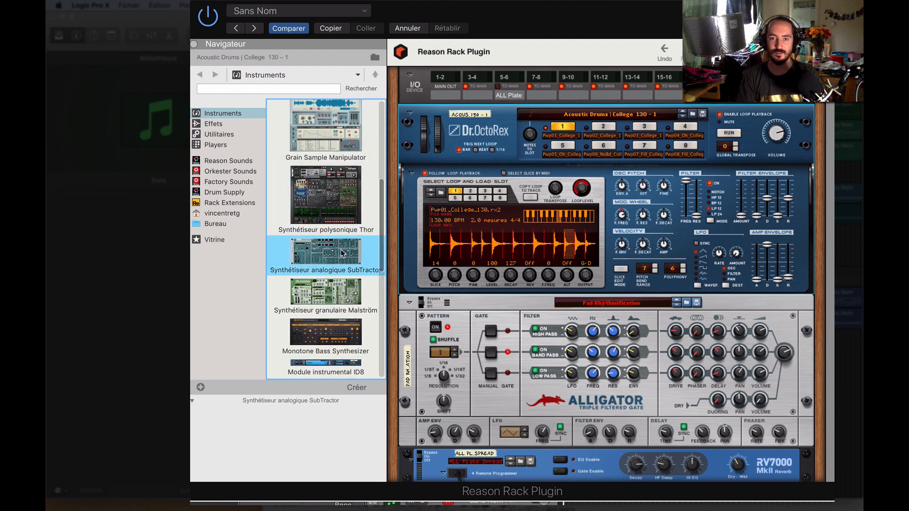
# Replace the Dr. OctoRex in the rack with the Malström granular synthesizer
pyautogui.click(322, 296)
pyautogui.scroll(-3, 317, 256)
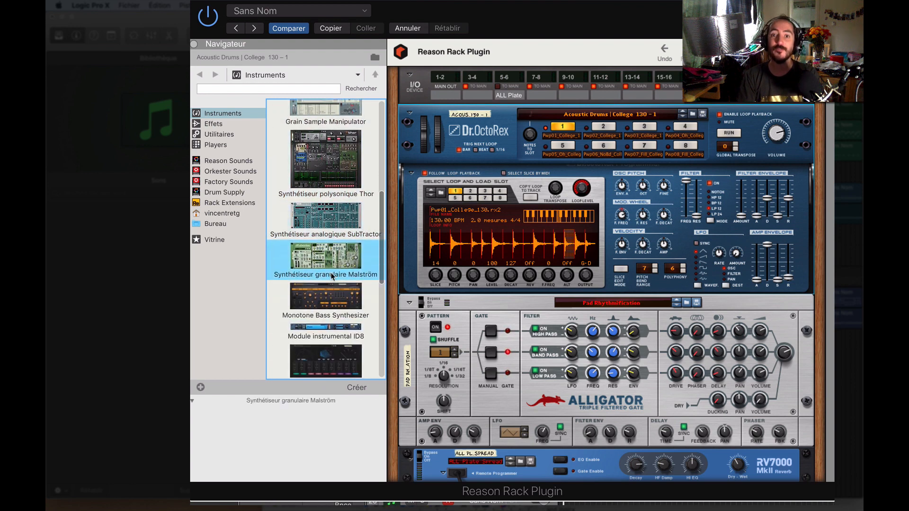
pyautogui.moveTo(315, 256); pyautogui.dragTo(523, 225)
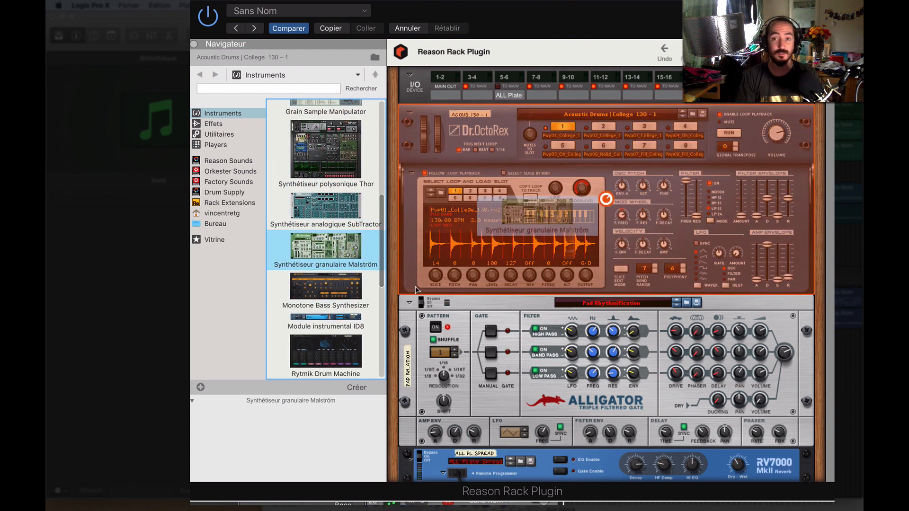
pyautogui.moveTo(417, 290); pyautogui.dragTo(417, 265)
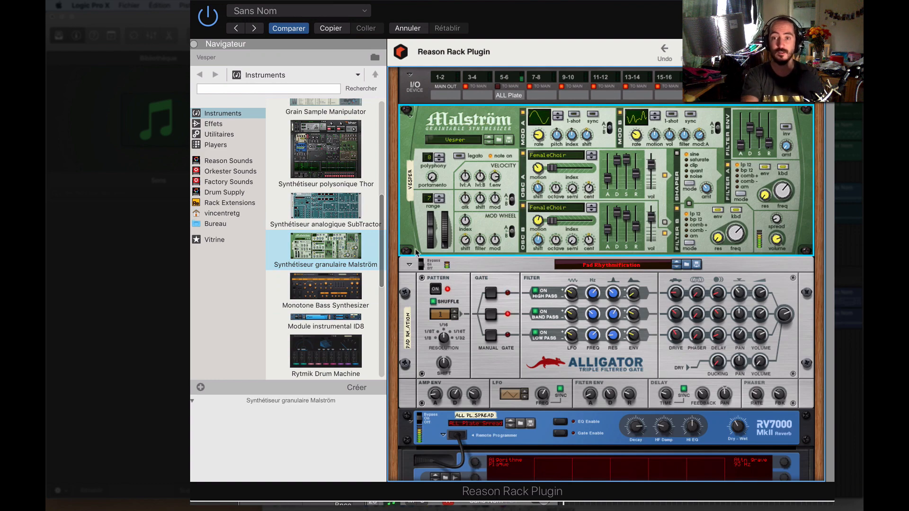
# Replace the Malström in the rack with the Monotone Bass Synthesizer and select the Alligator filter gate below it
pyautogui.scroll(-5, 416, 251)
pyautogui.moveTo(326, 289); pyautogui.dragTo(497, 109)
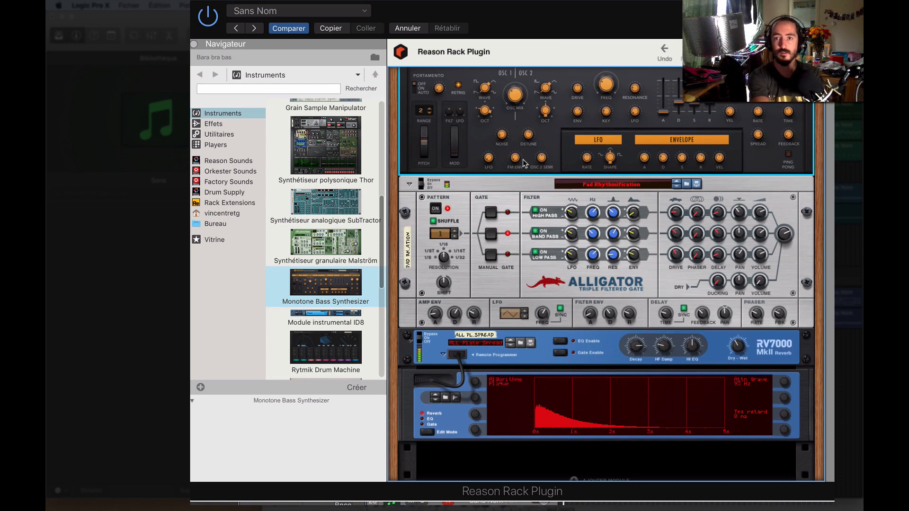
pyautogui.click(423, 184)
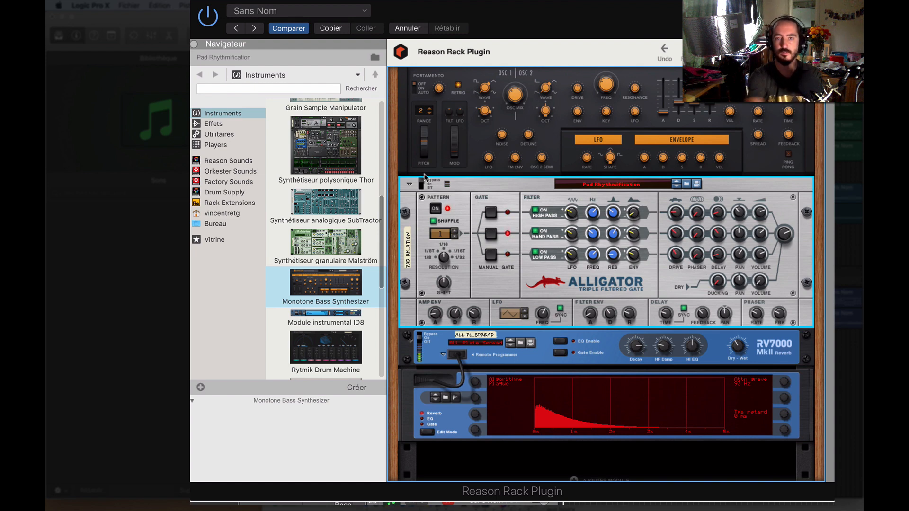
# Browse the remaining built-in instruments, from the ID8 and Radical Piano to the NN-XT and NN19 samplers
pyautogui.scroll(-5, 367, 203)
pyautogui.scroll(-1, 396, 191)
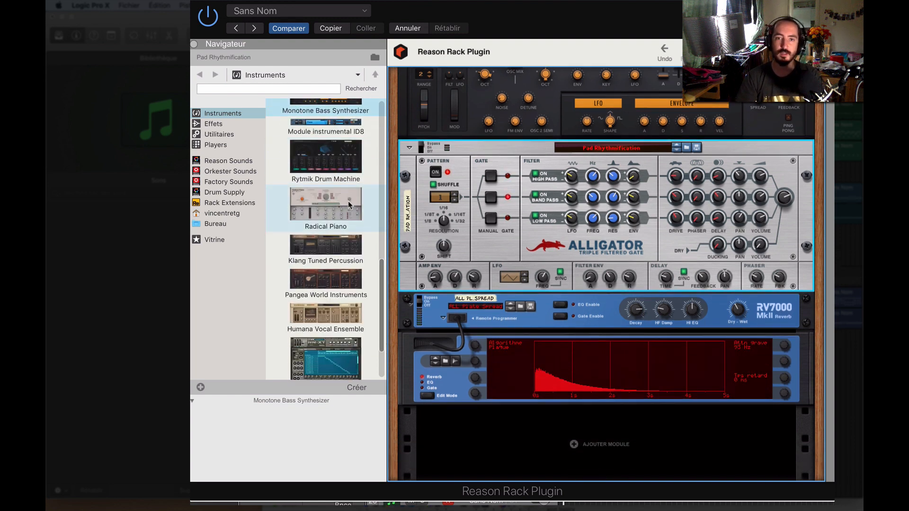
pyautogui.scroll(-1, 314, 209)
pyautogui.scroll(-2, 313, 208)
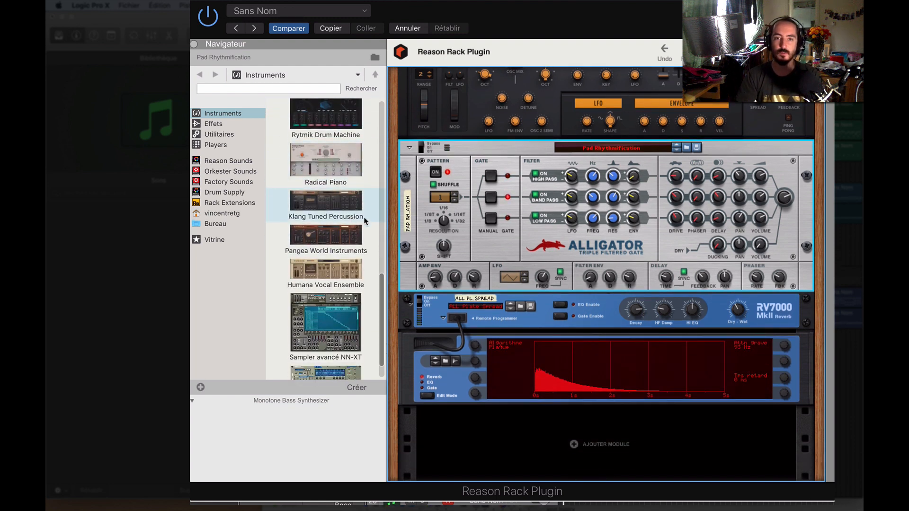
pyautogui.scroll(1, 311, 177)
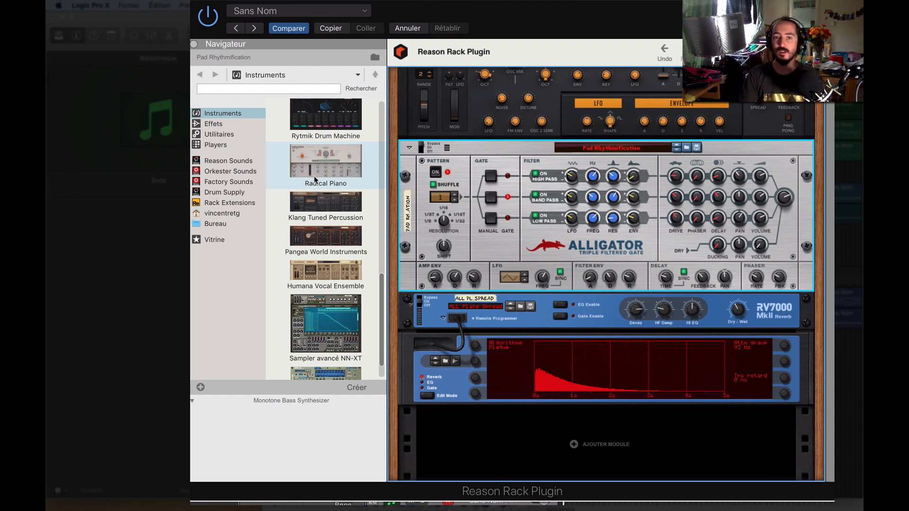
pyautogui.scroll(-1, 341, 213)
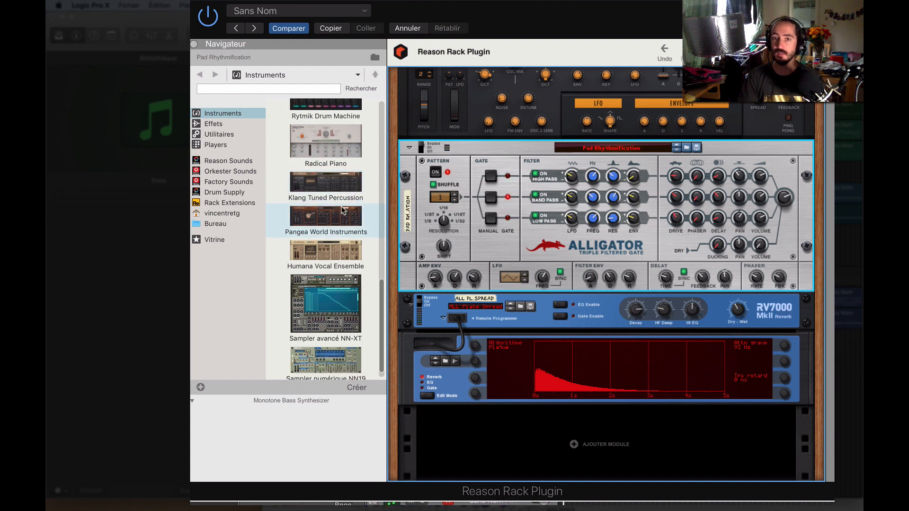
pyautogui.scroll(2, 335, 222)
pyautogui.scroll(-2, 332, 228)
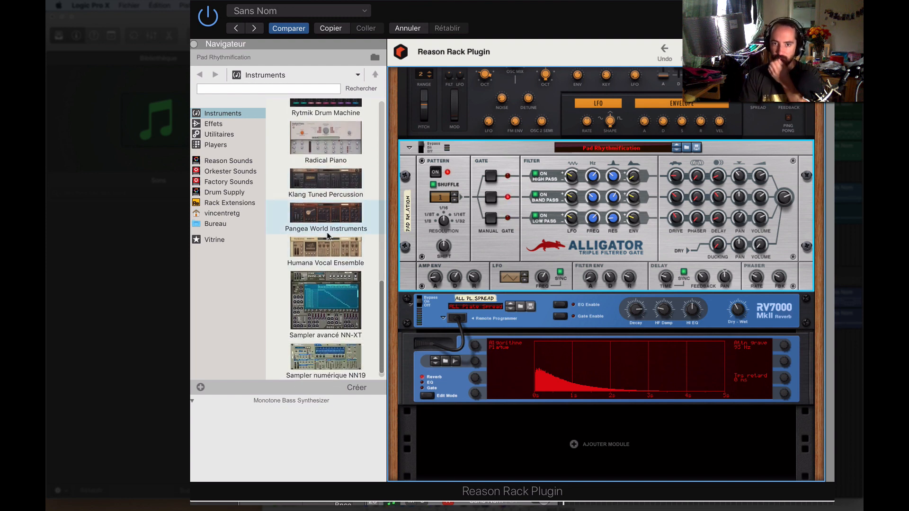
pyautogui.scroll(-1, 328, 236)
pyautogui.scroll(15, 328, 236)
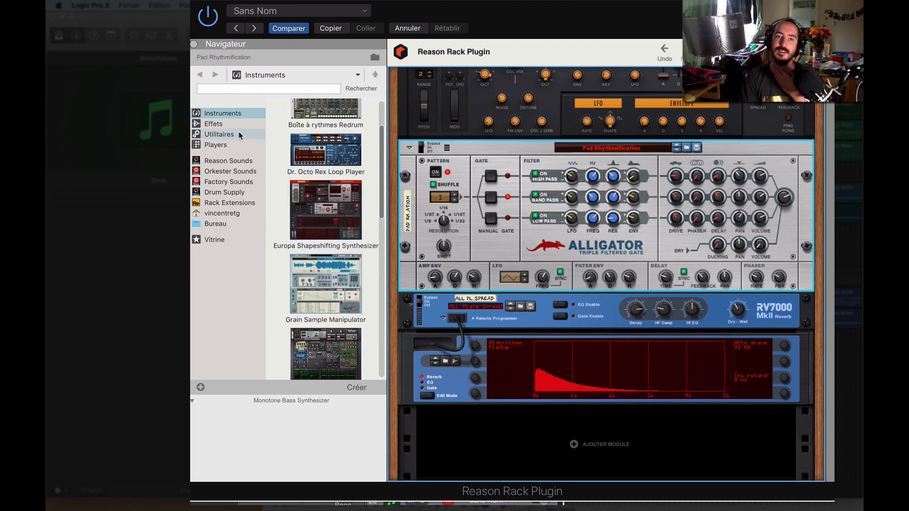
# Browse the built-in effects and the Players devices, and close the rack plugin window
pyautogui.click(258, 124)
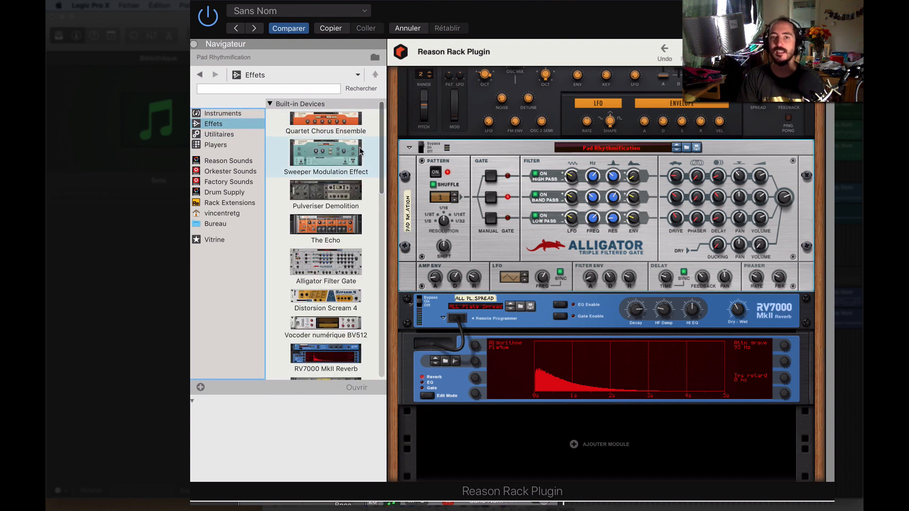
pyautogui.scroll(-15, 331, 202)
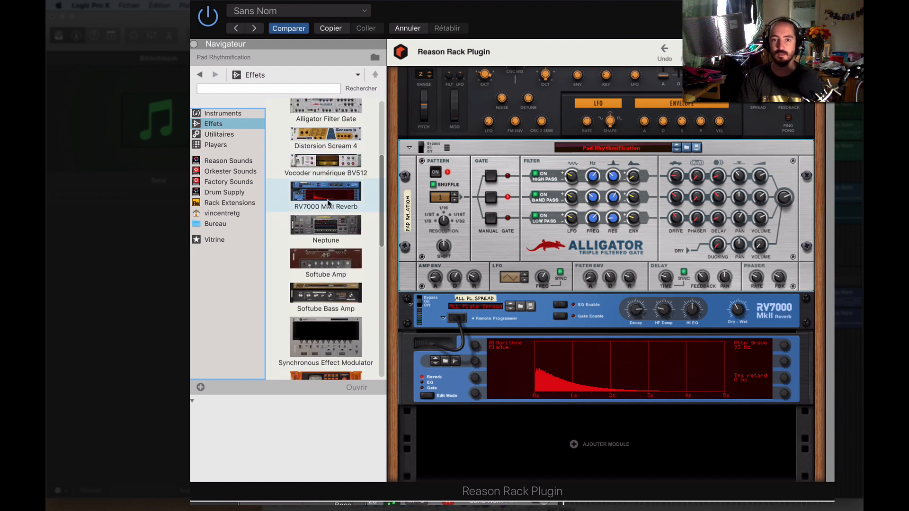
pyautogui.scroll(-2, 331, 203)
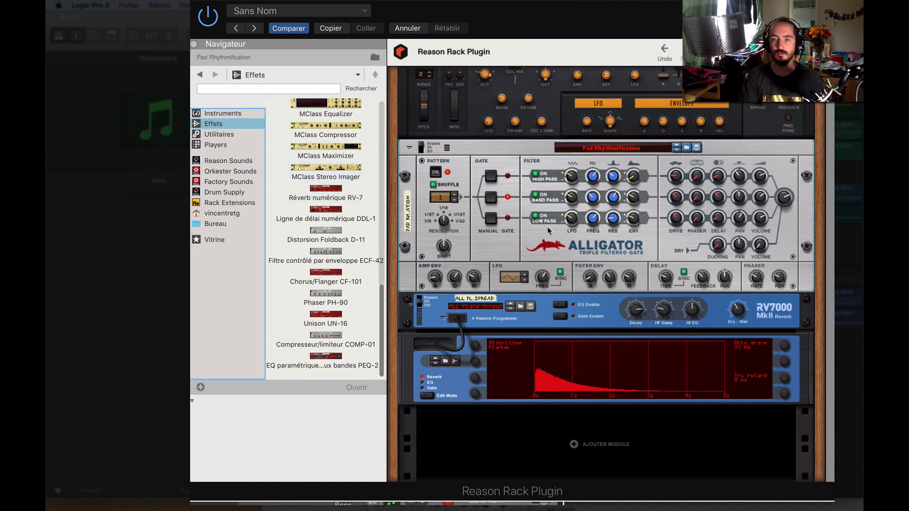
pyautogui.click(227, 145)
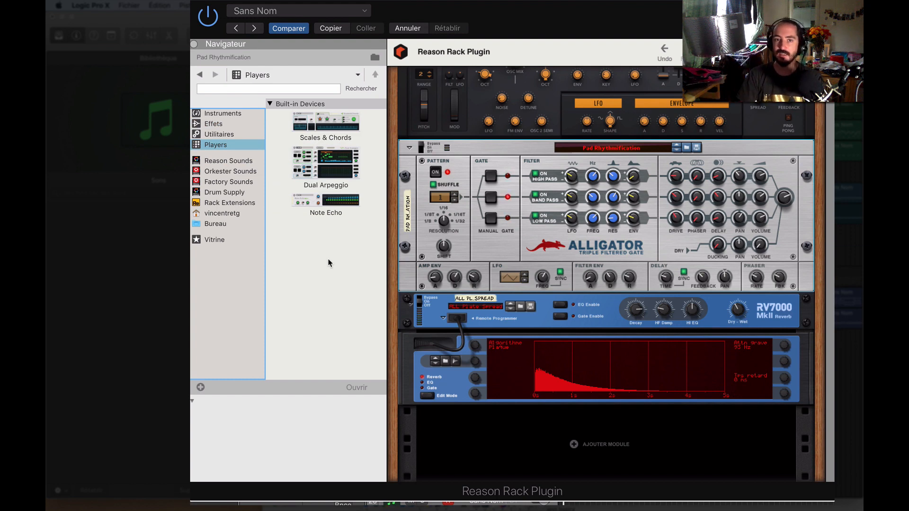
pyautogui.click(194, 2)
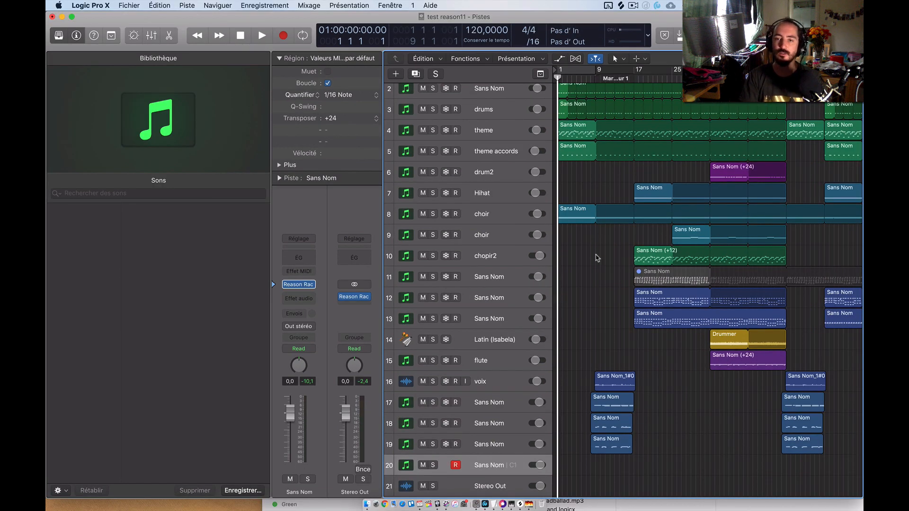
# Start playback of the song from bar 1, hide the sound library and fit the whole arrangement in view
pyautogui.press('space')
pyautogui.press('y')
pyautogui.press('z')
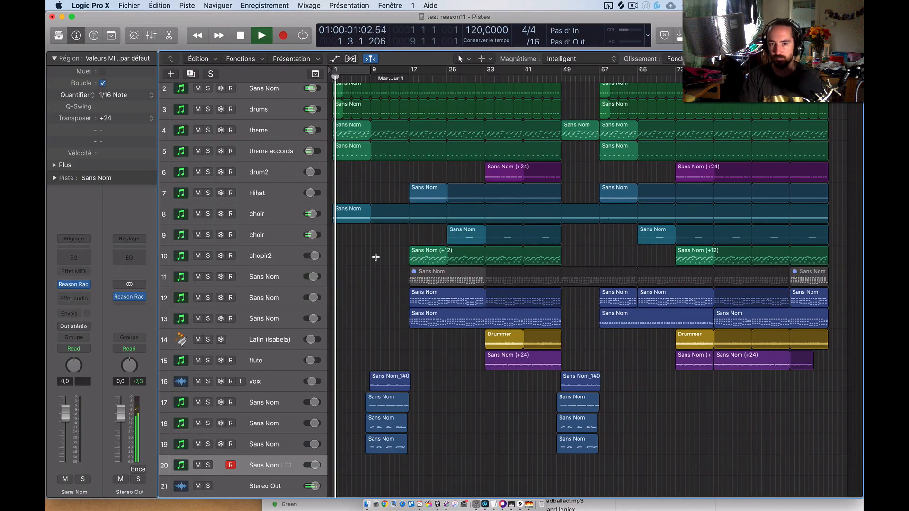
pyautogui.scroll(1, 388, 253)
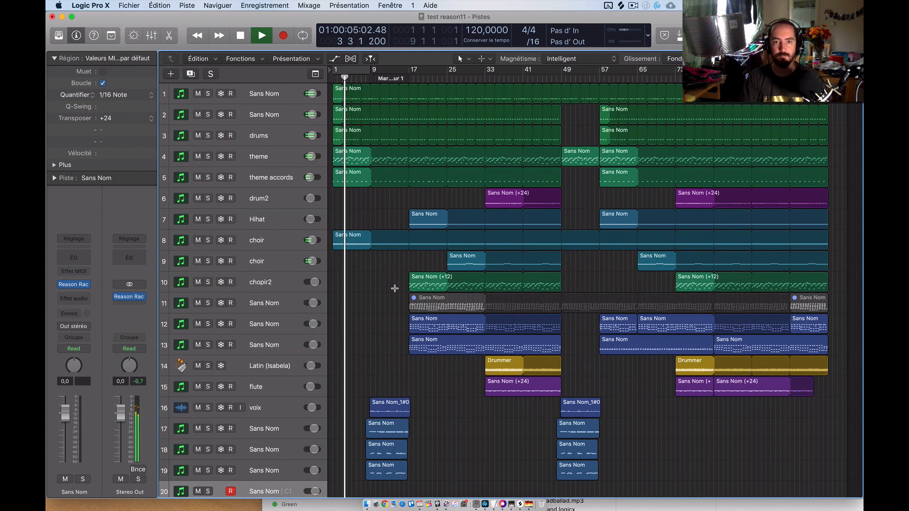
# Open the Reason Rack on the "theme accords" track, unfold its Thor synthesizer to inspect it, and close the window
pyautogui.click(280, 181)
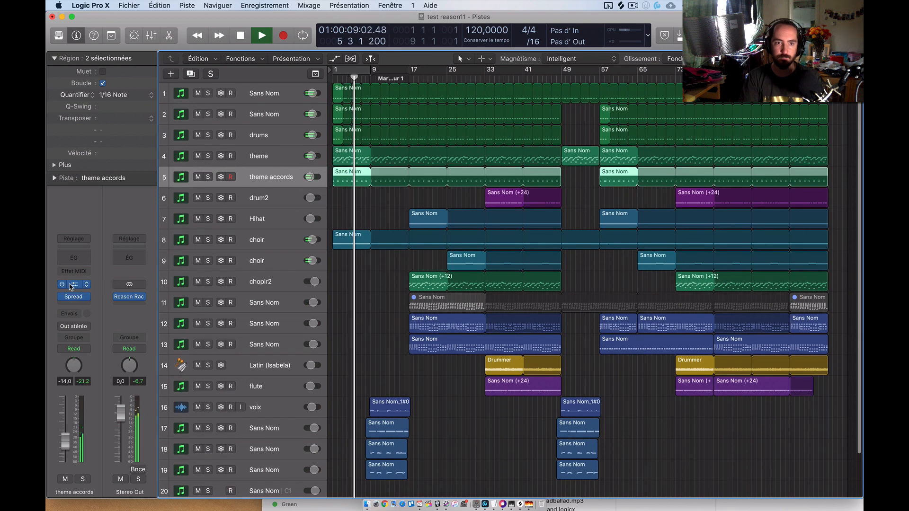
pyautogui.press('v')
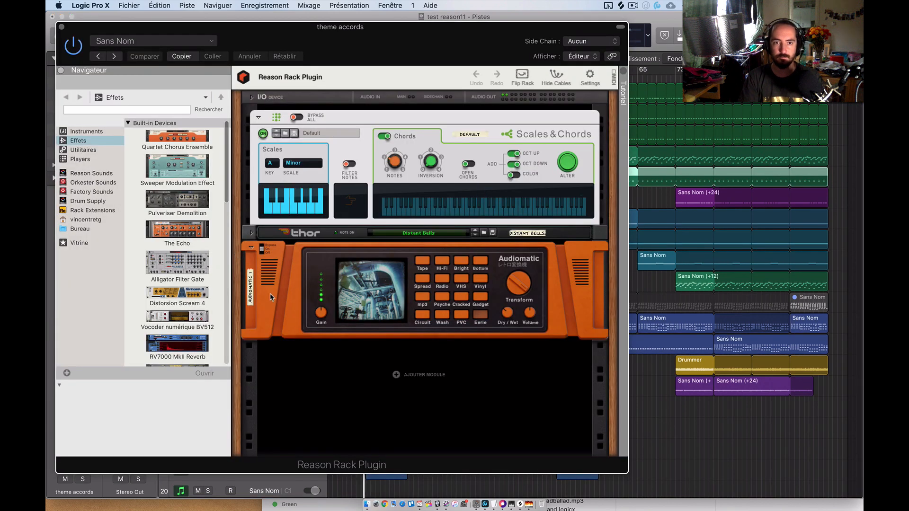
pyautogui.click(251, 233)
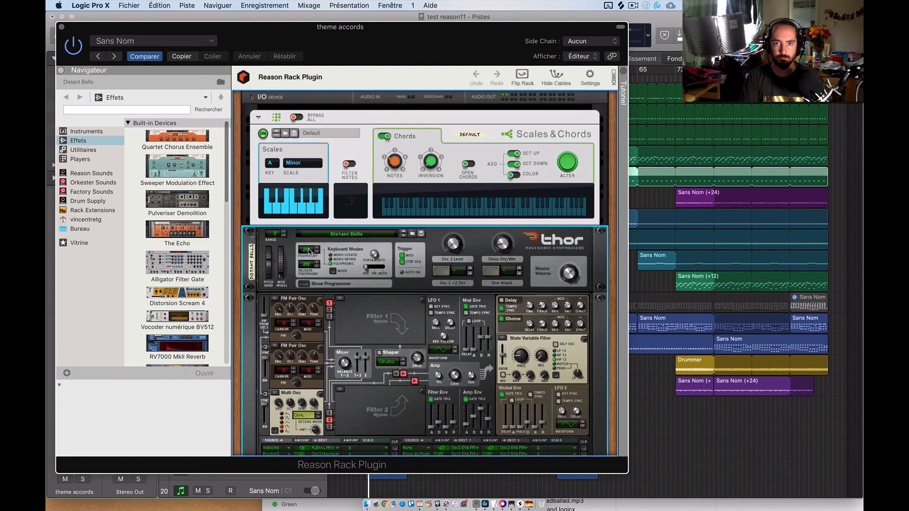
pyautogui.click(62, 26)
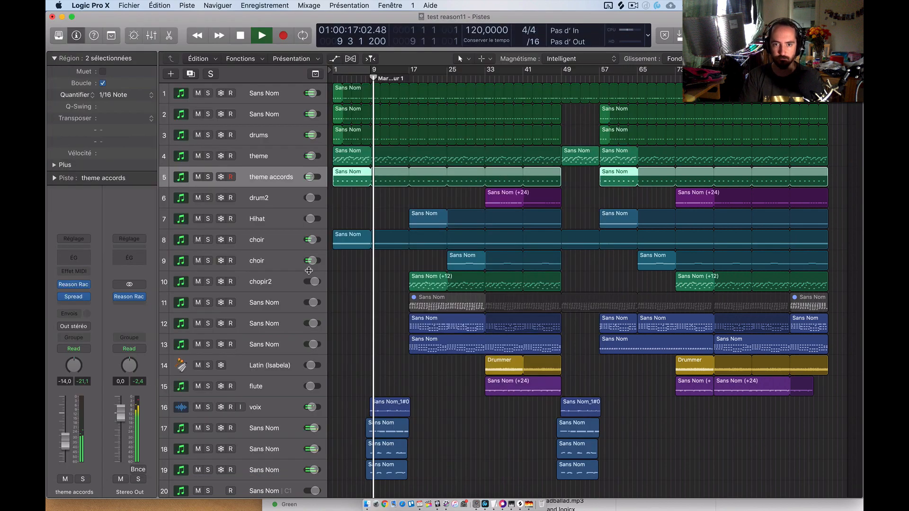
# Inspect the Europa, BV512 vocoder and RV7000 reverb in track 17's Reason Rack and close the window
pyautogui.scroll(-1, 312, 303)
pyautogui.scroll(-1, 312, 304)
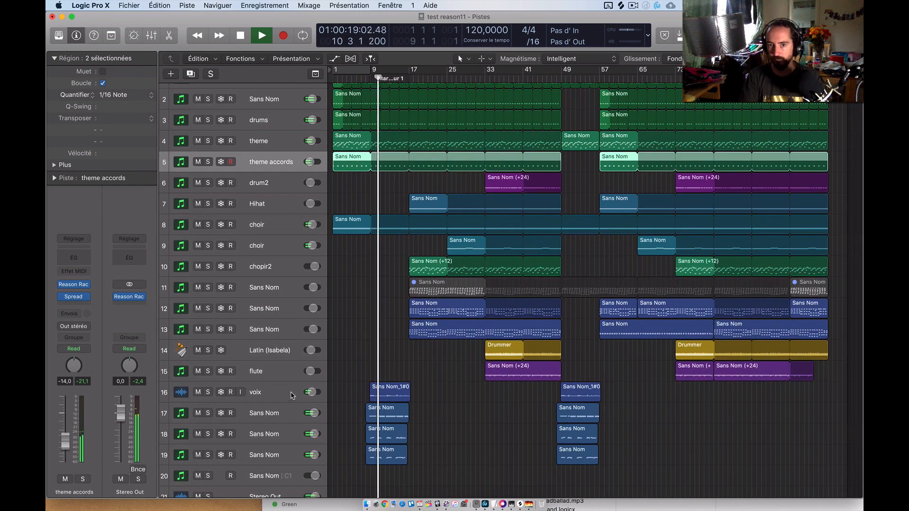
pyautogui.click(291, 393)
pyautogui.click(289, 414)
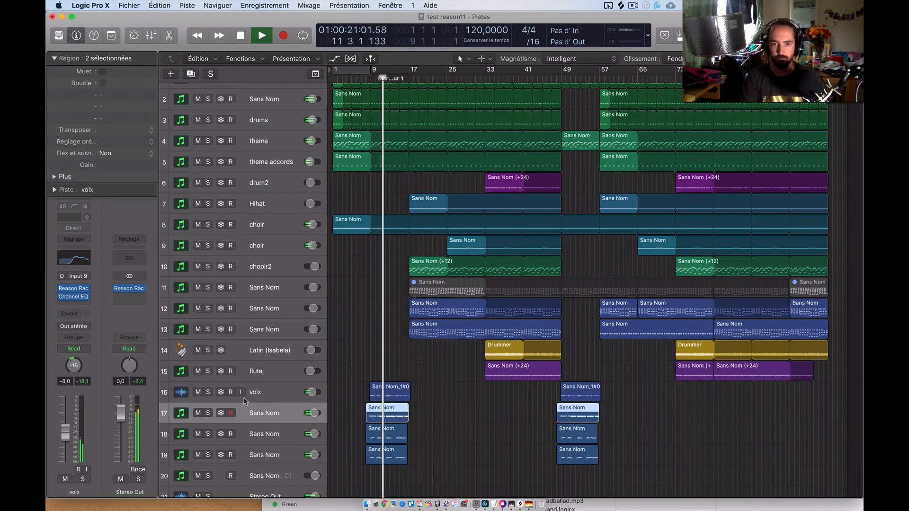
pyautogui.click(73, 286)
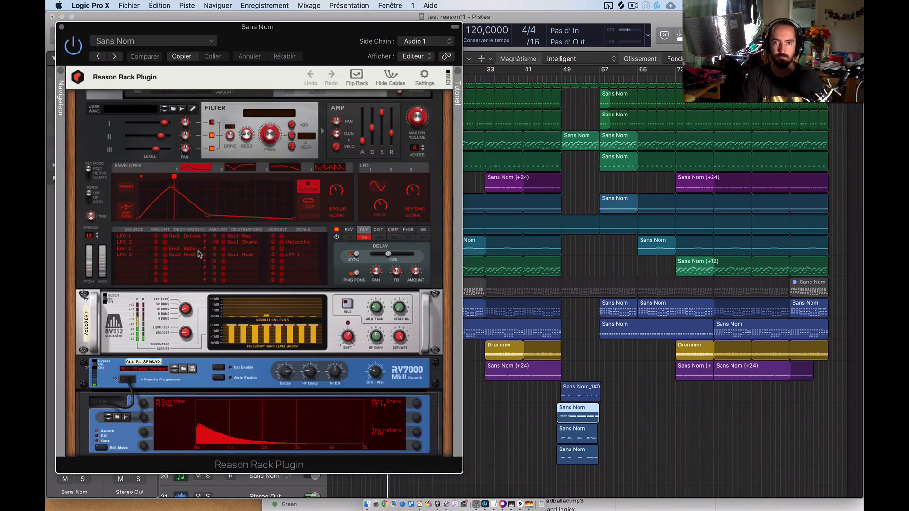
pyautogui.scroll(-5, 284, 197)
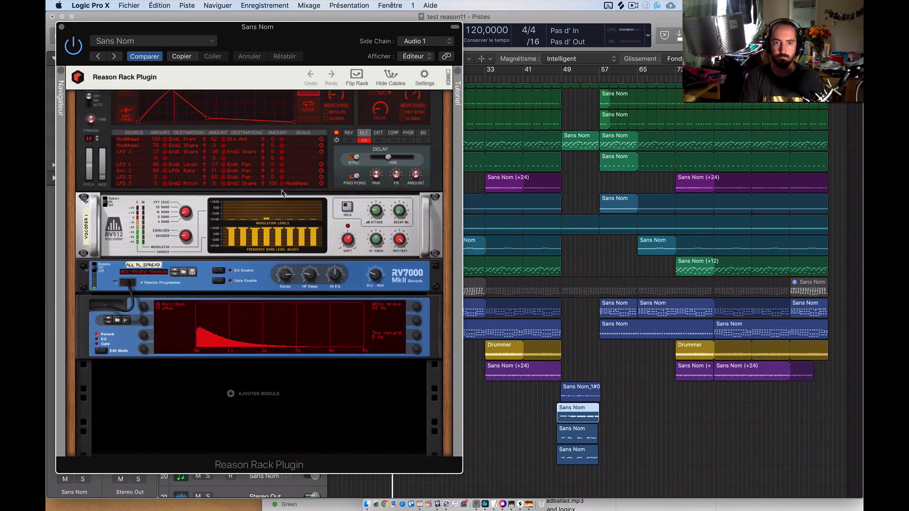
pyautogui.scroll(12, 318, 220)
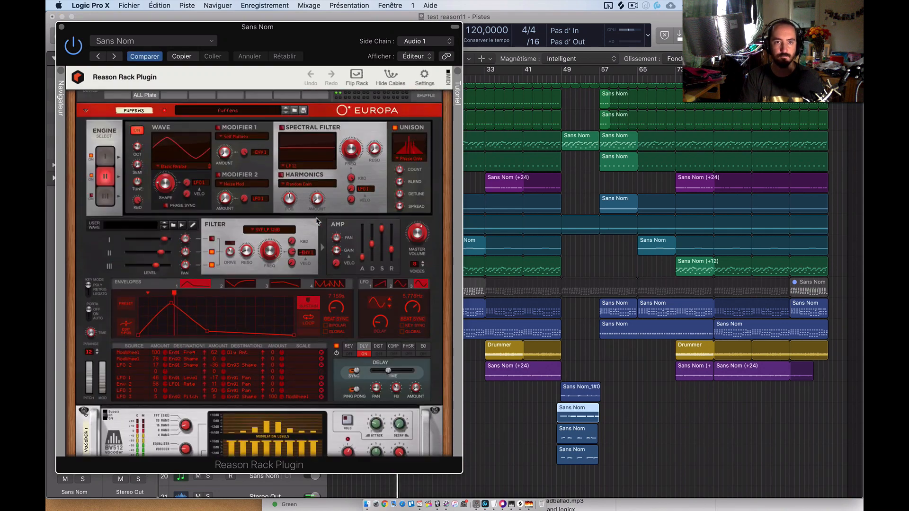
pyautogui.click(61, 27)
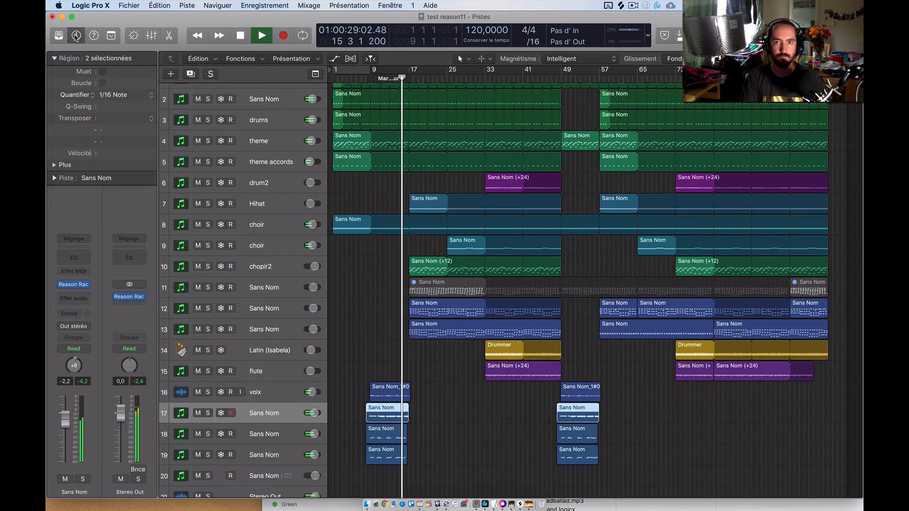
# View the Pulveriser, Klang and echo devices in the "theme" track's Reason Rack, close the window and stop playback
pyautogui.click(258, 142)
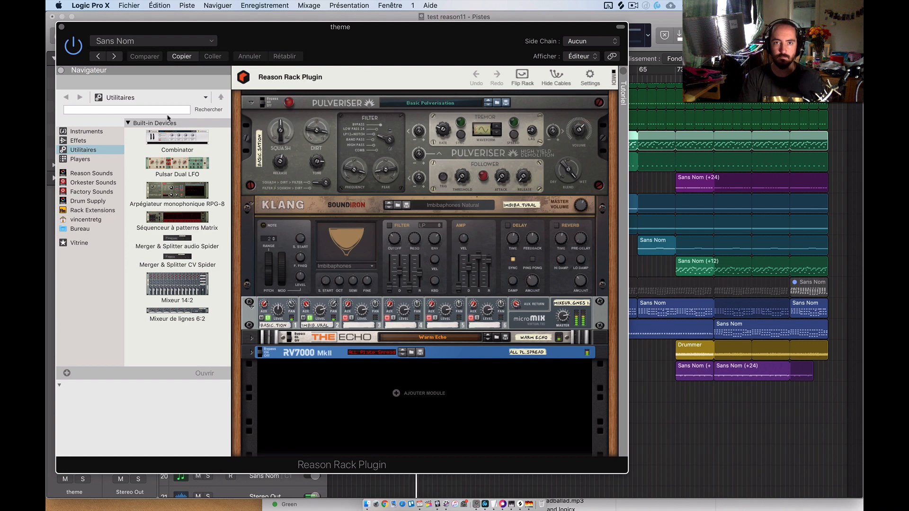
pyautogui.click(61, 27)
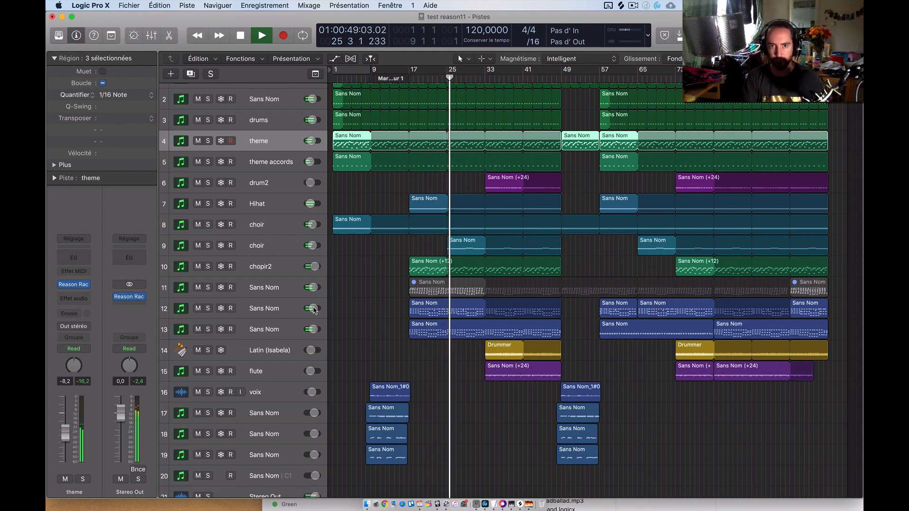
pyautogui.press('space')
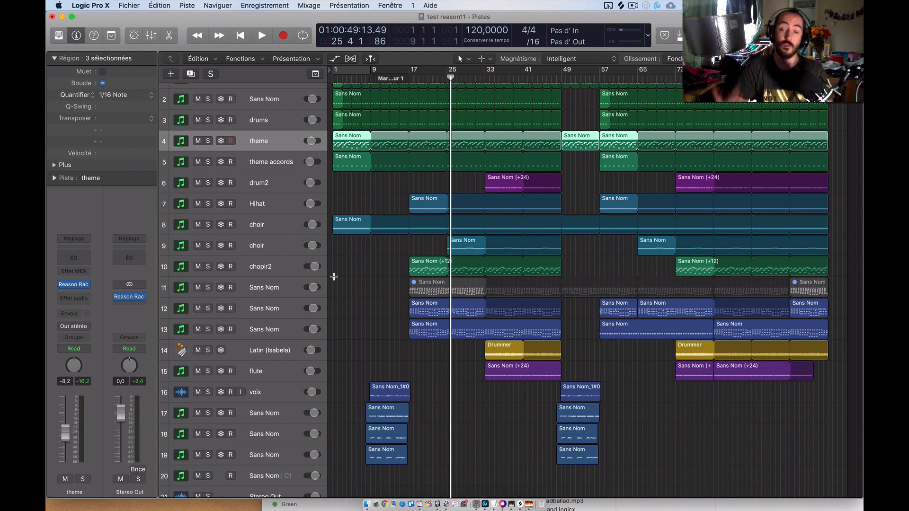
# Inspect the Channel EQ, Master Bus Compressor and Maximizer in the Stereo Out's Reason Rack effect and close it
pyautogui.click(365, 269)
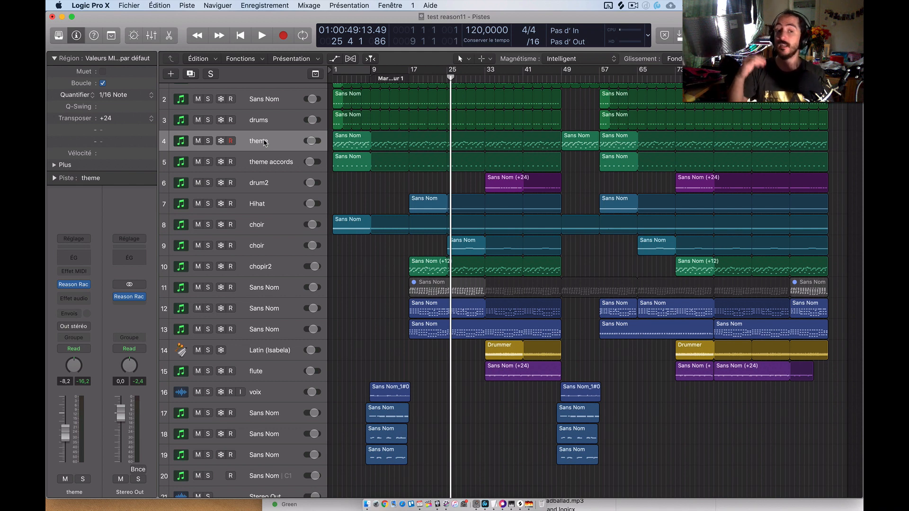
pyautogui.scroll(-1, 195, 221)
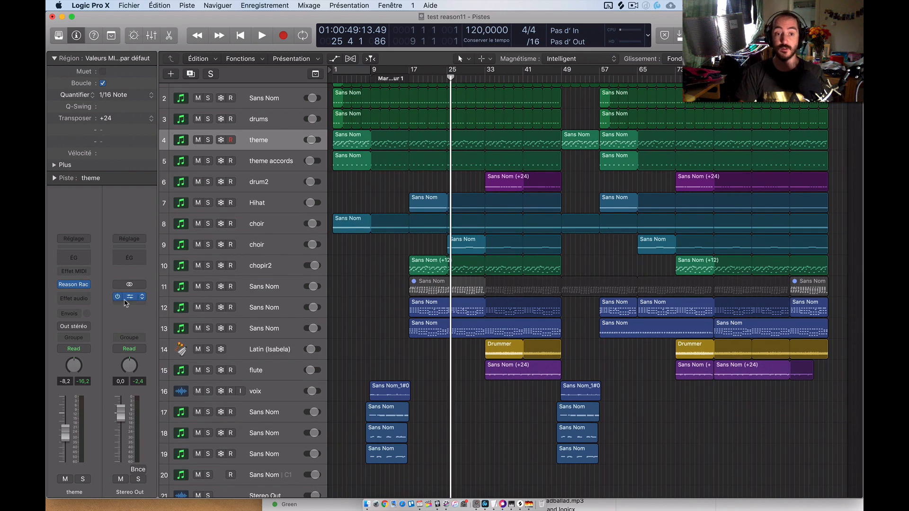
pyautogui.click(132, 297)
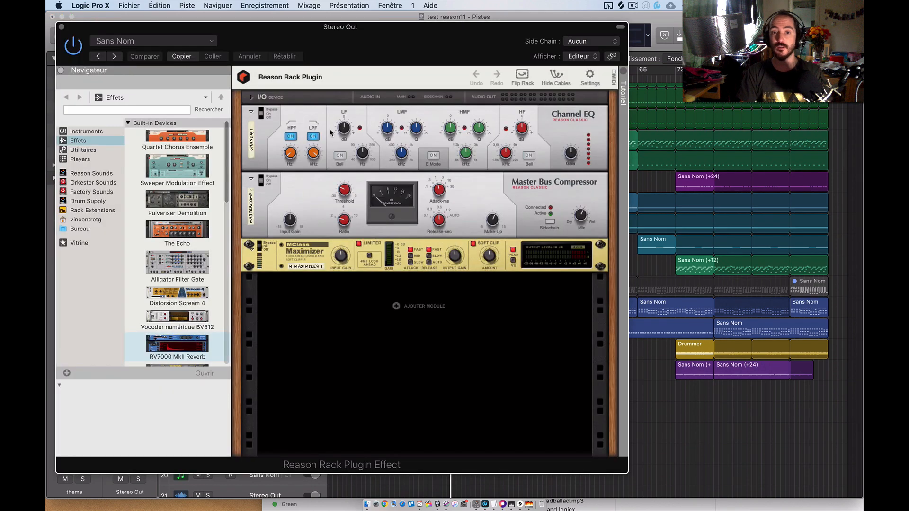
pyautogui.click(549, 137)
pyautogui.click(570, 191)
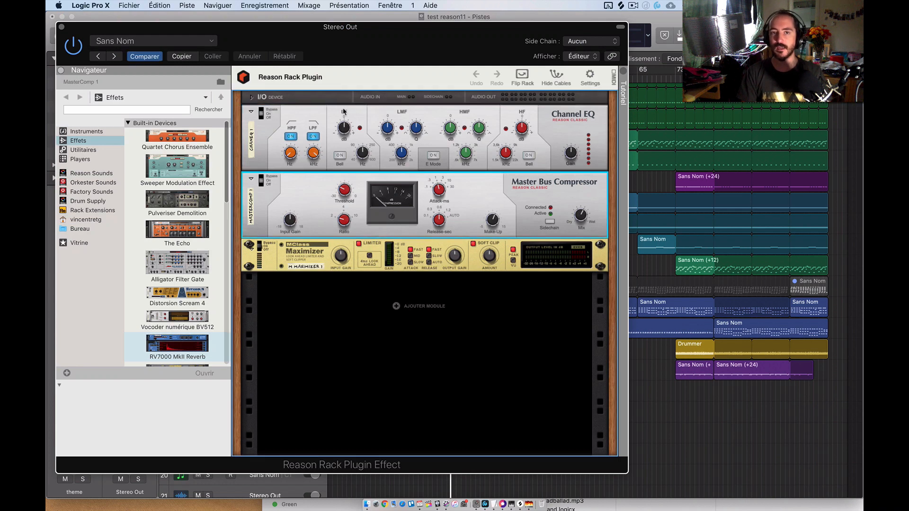
pyautogui.click(62, 27)
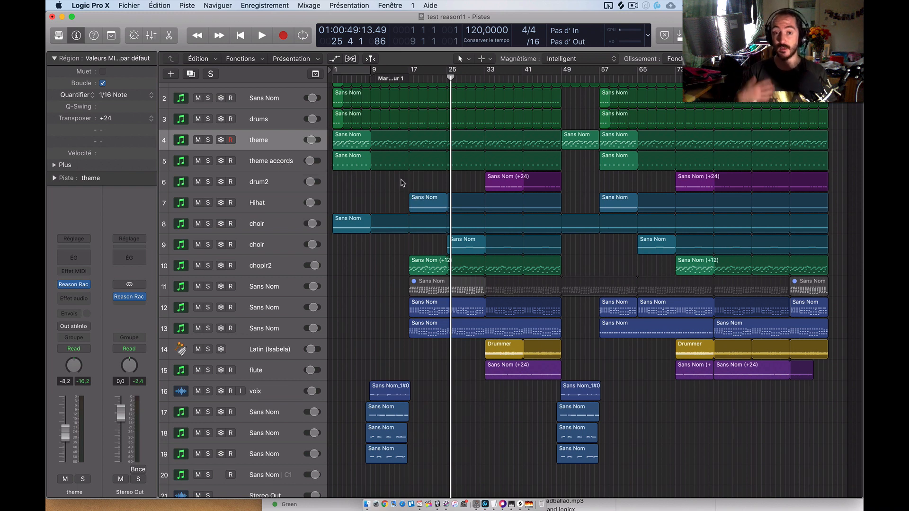
# Solo the "theme" track and play it from bar 25 with its Reason Rack open
pyautogui.click(208, 140)
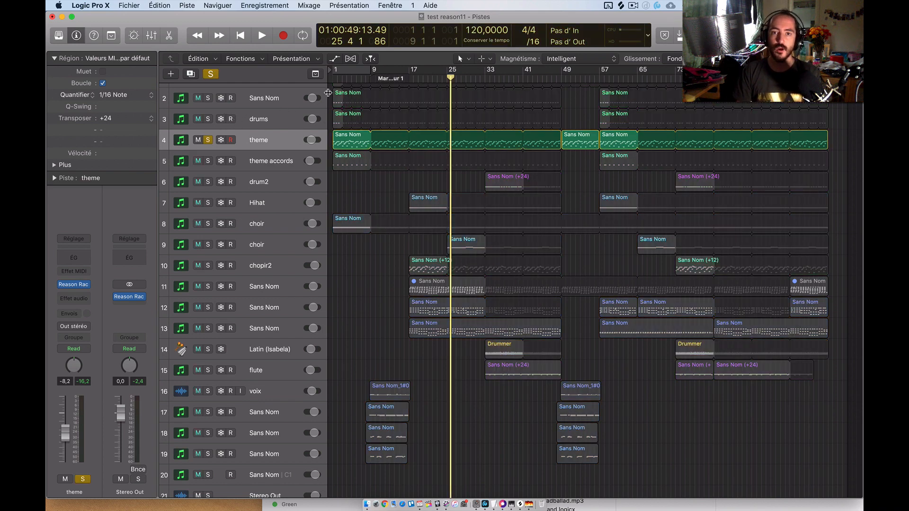
pyautogui.press('space')
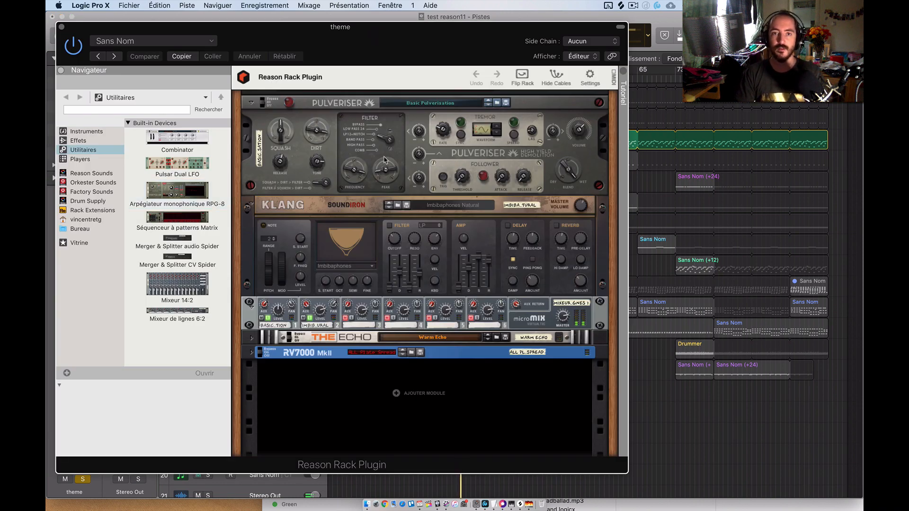
# Review the Europa, Pulveriser and Klang devices in the "theme" track's rack, folding and unfolding Klang
pyautogui.scroll(10, 384, 160)
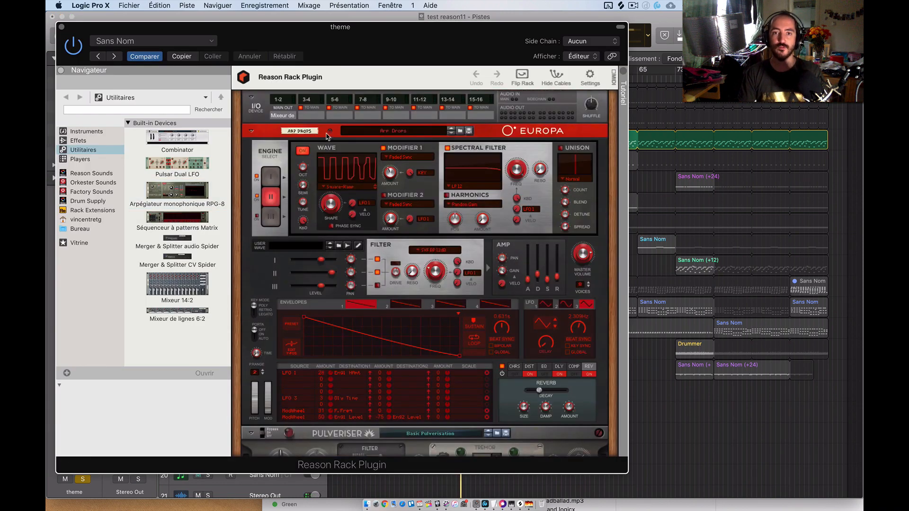
pyautogui.click(275, 132)
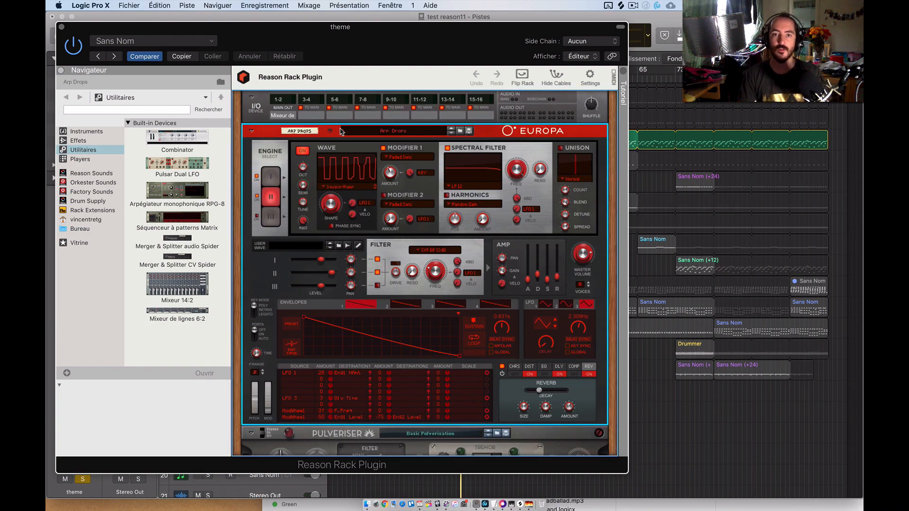
pyautogui.scroll(-10, 341, 132)
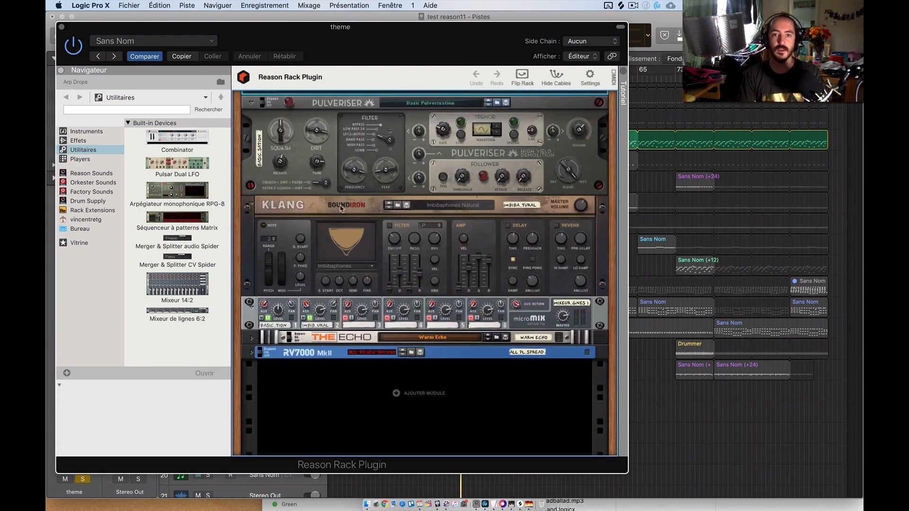
pyautogui.click(325, 210)
pyautogui.click(252, 205)
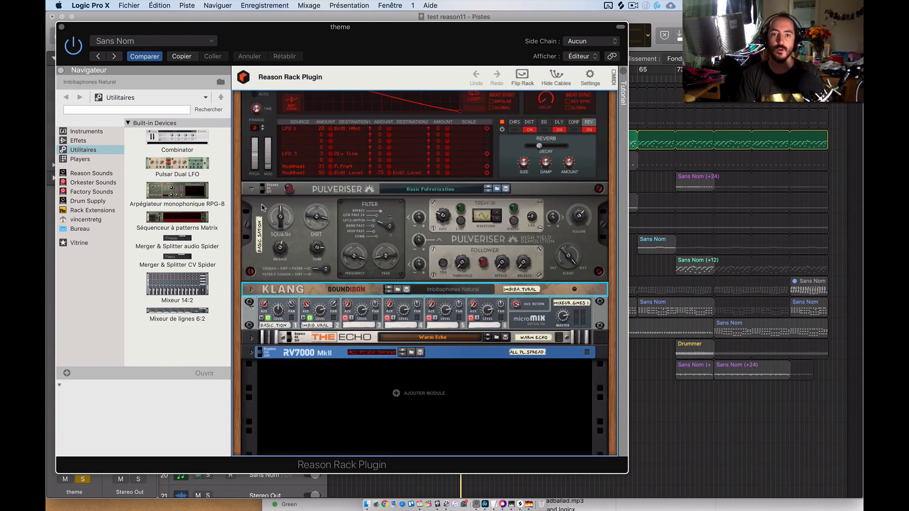
pyautogui.click(252, 290)
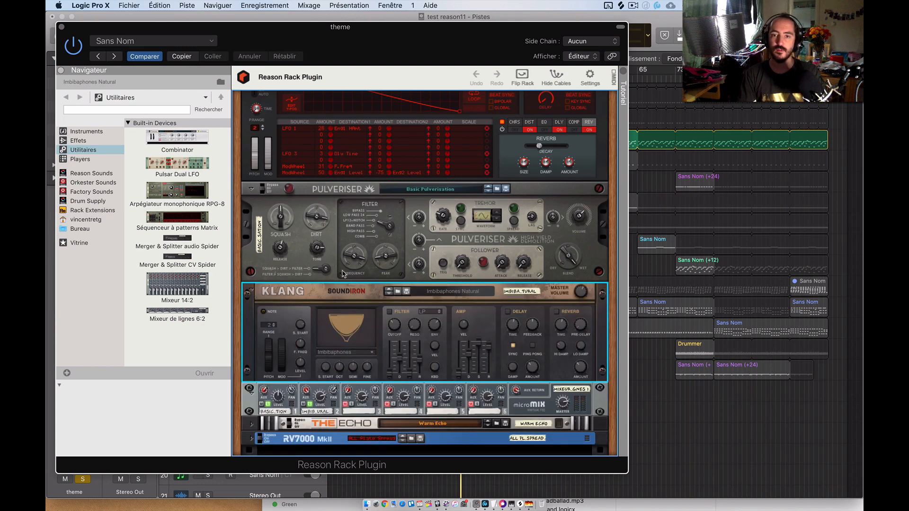
pyautogui.scroll(-3, 343, 273)
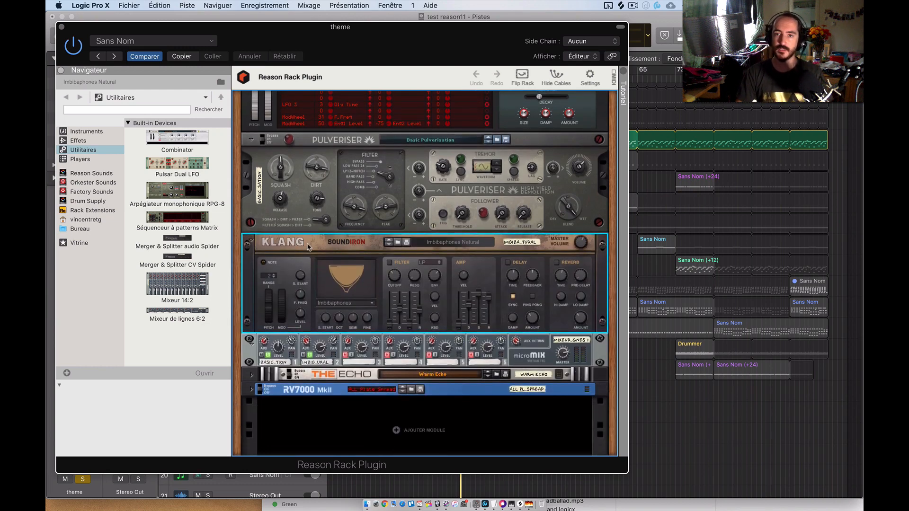
# Inspect the rear cabling from Europa, Pulveriser and Klang to the microMIX mixer, and return to the rack's front
pyautogui.press('Tab')
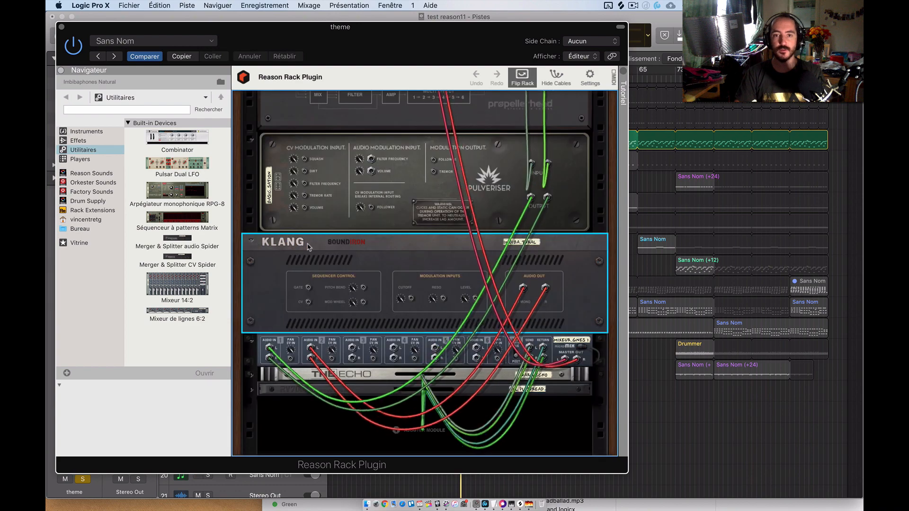
pyautogui.scroll(6, 399, 281)
pyautogui.scroll(-7, 399, 282)
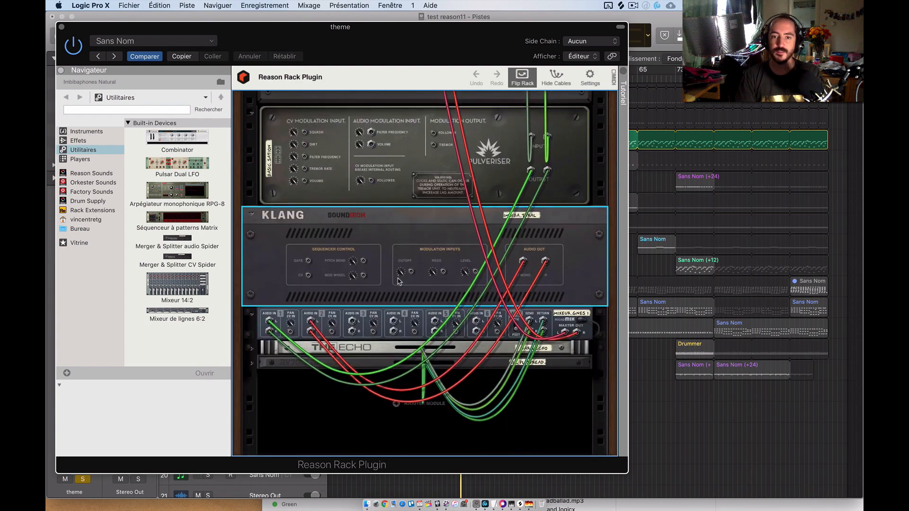
pyautogui.scroll(-1, 399, 281)
pyautogui.press('Tab')
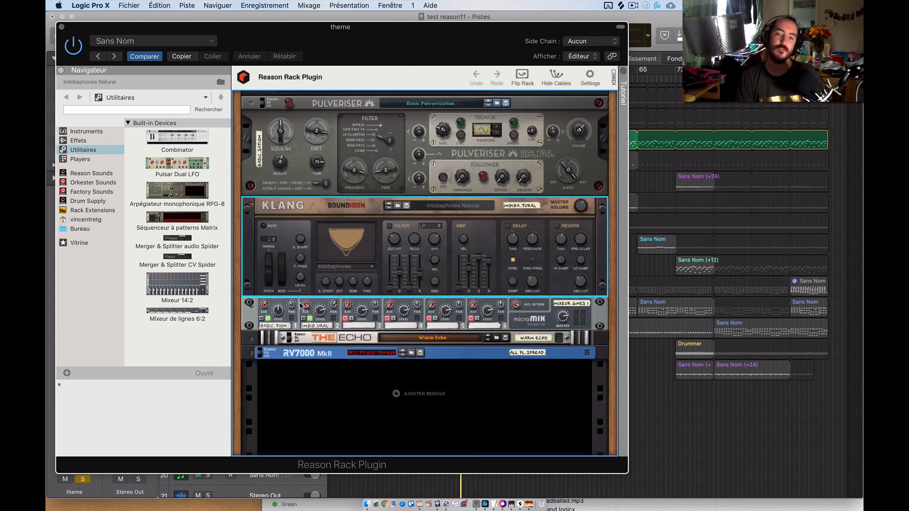
# Turn off the solos on microMIX channels 1 and 2, and select the Europa synthesizer to review its signal chain
pyautogui.click(271, 322)
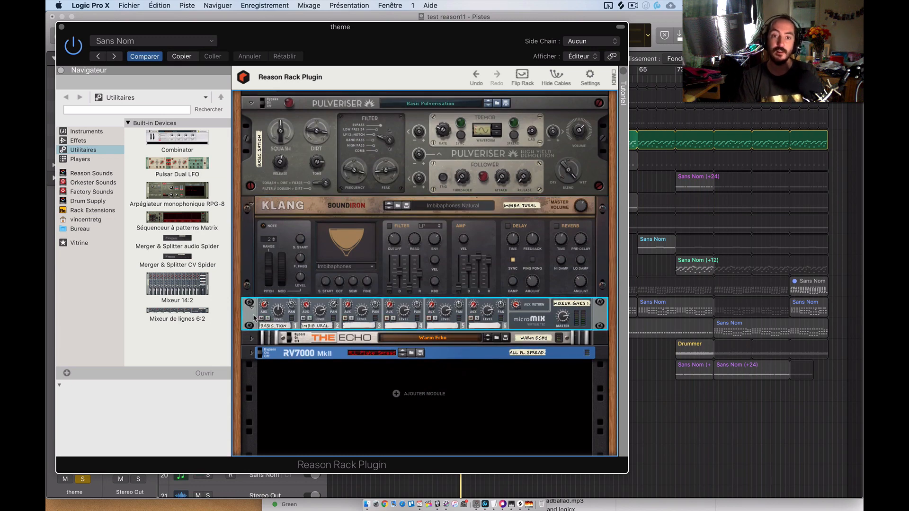
pyautogui.scroll(6, 337, 302)
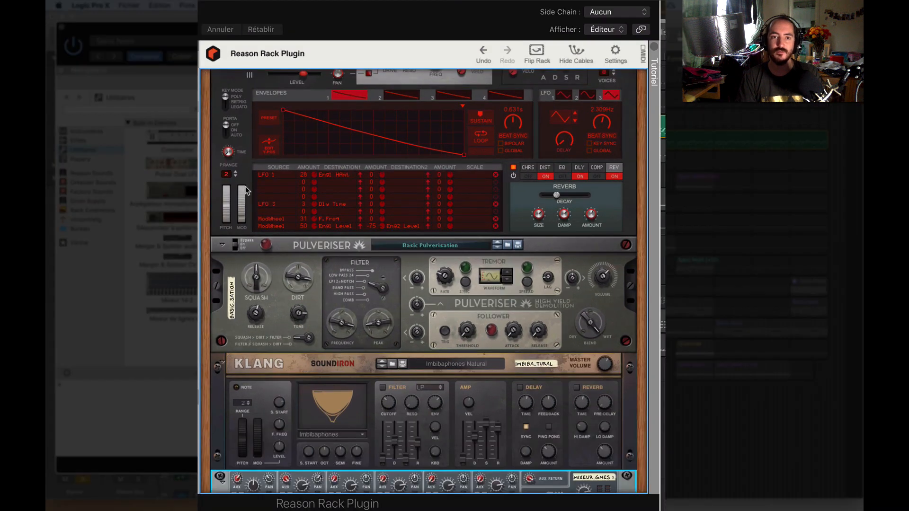
pyautogui.click(245, 185)
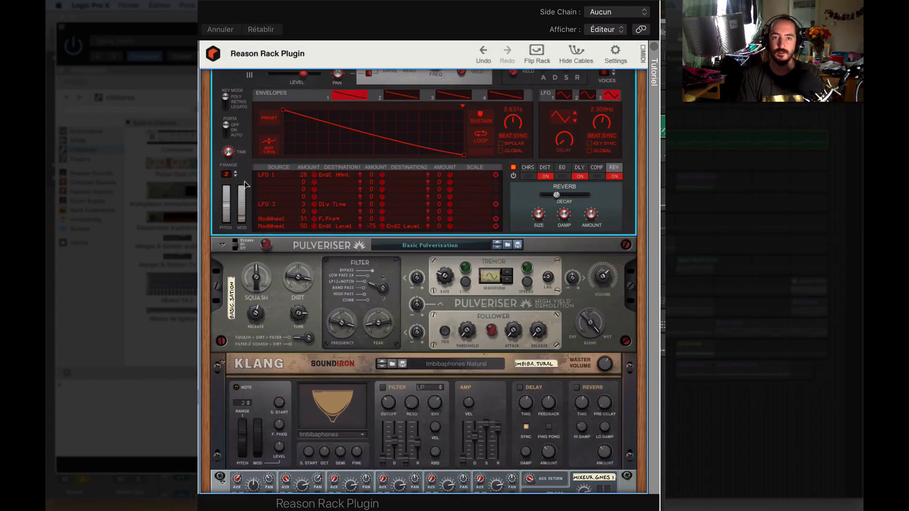
pyautogui.scroll(-5, 278, 429)
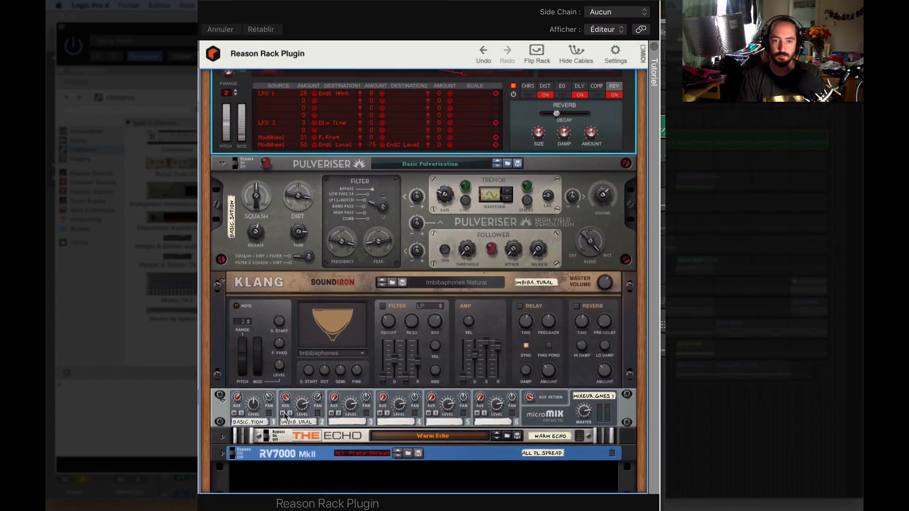
# Audition the two instruments separately on the microMIX by muting channel 2, muting channel 1 and soloing channel 2
pyautogui.click(283, 415)
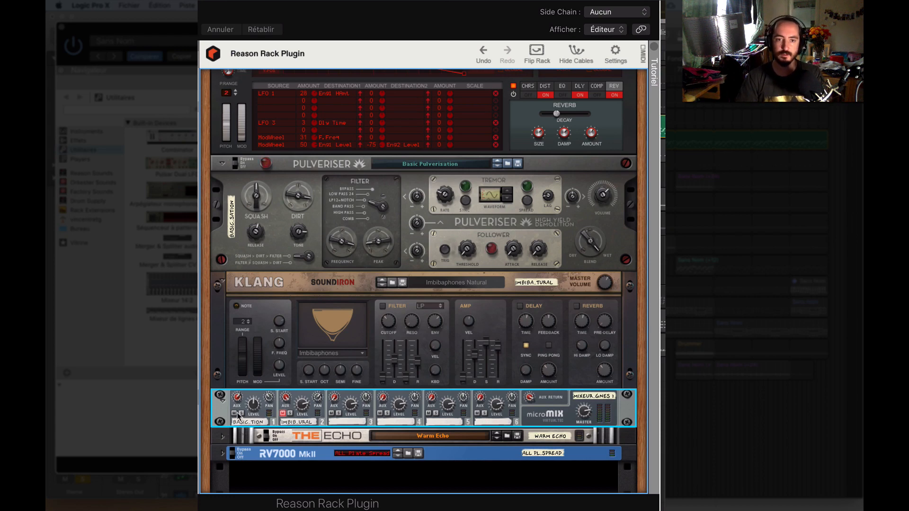
pyautogui.click(234, 414)
pyautogui.click(289, 413)
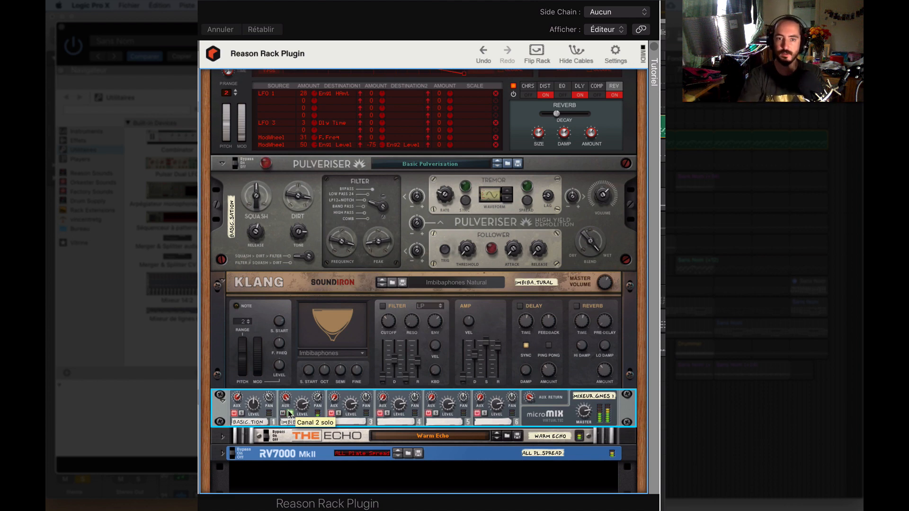
pyautogui.moveTo(300, 411); pyautogui.dragTo(302, 409)
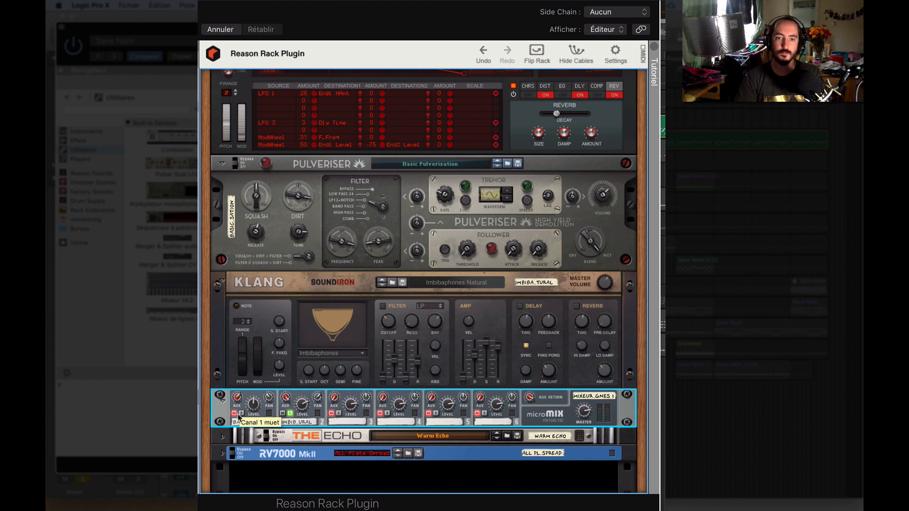
# Trace Europa's rear audio outputs through the Pulveriser to the microMIX, and compare them with the rack's front
pyautogui.press('Tab')
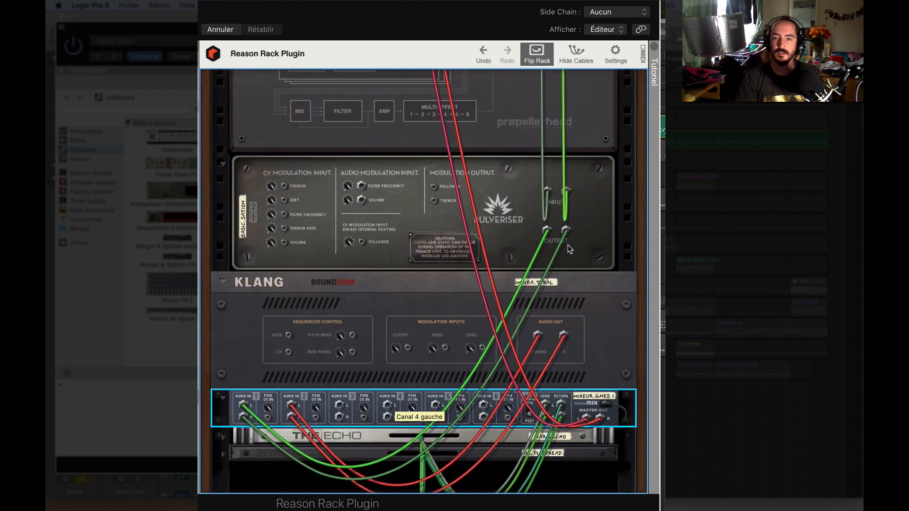
pyautogui.press('Tab')
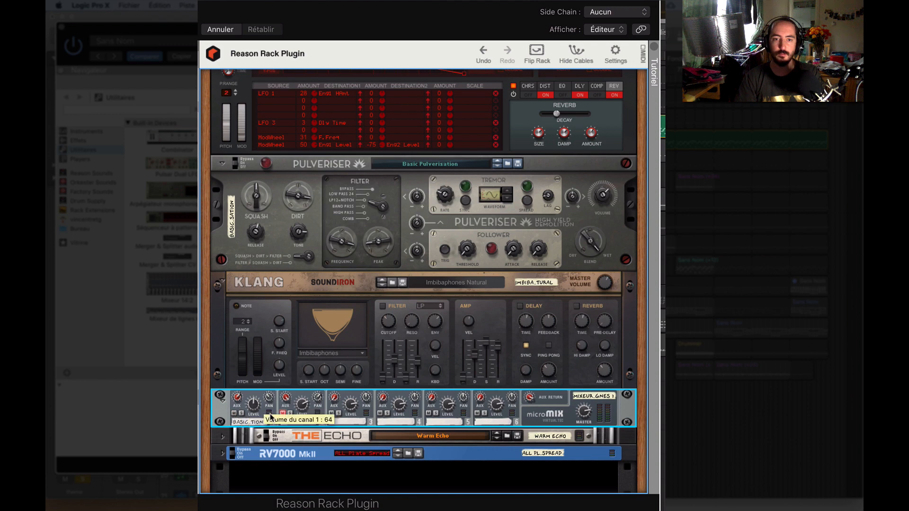
pyautogui.press('Tab')
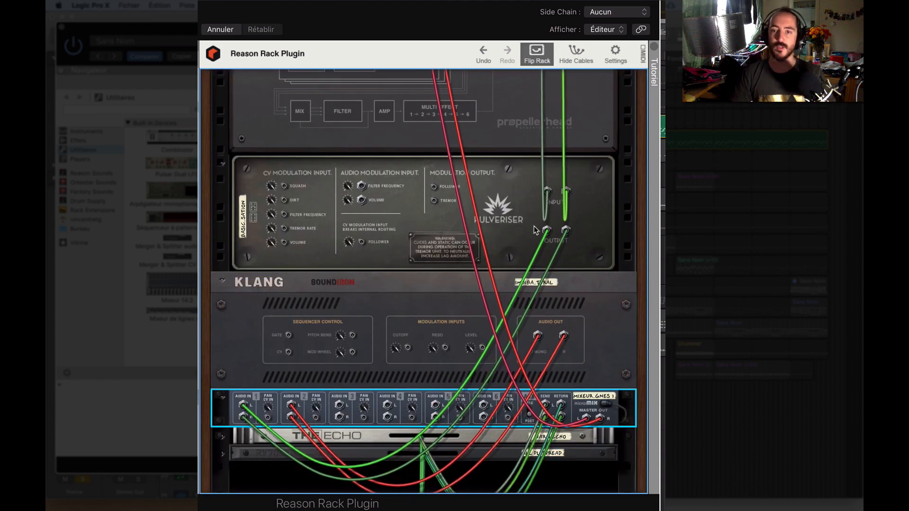
pyautogui.scroll(5, 549, 303)
pyautogui.scroll(1, 540, 313)
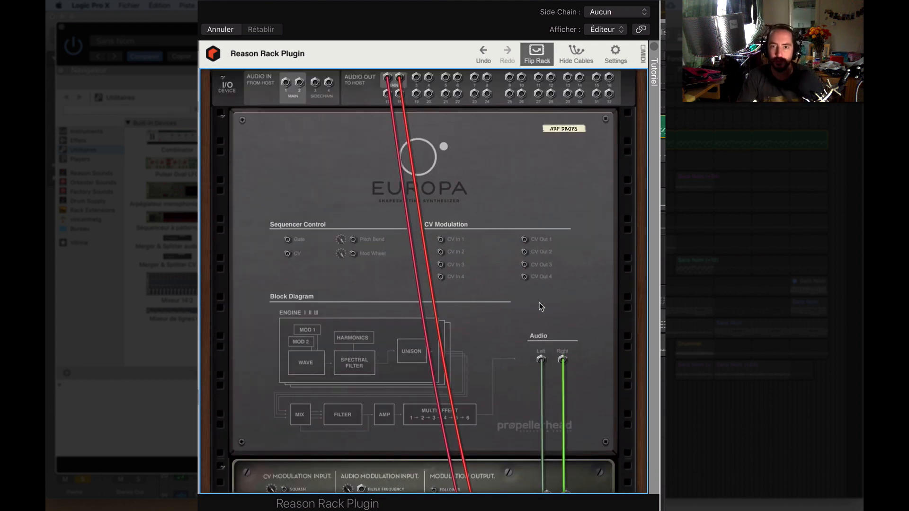
pyautogui.scroll(-7, 537, 265)
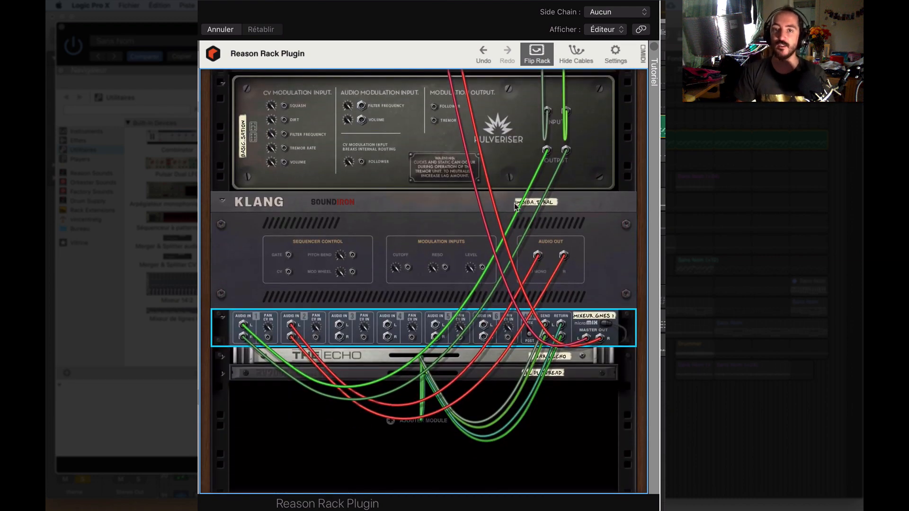
pyautogui.click(513, 131)
pyautogui.press('Tab')
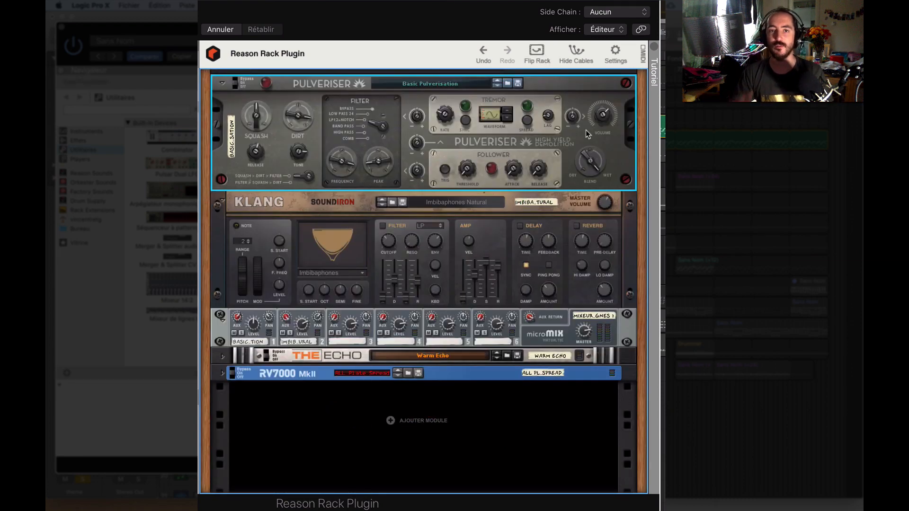
# Examine on the rack's rear how Pulveriser feeds microMIX channel 1 and Klang's audio outputs feed channel 2
pyautogui.press('Tab')
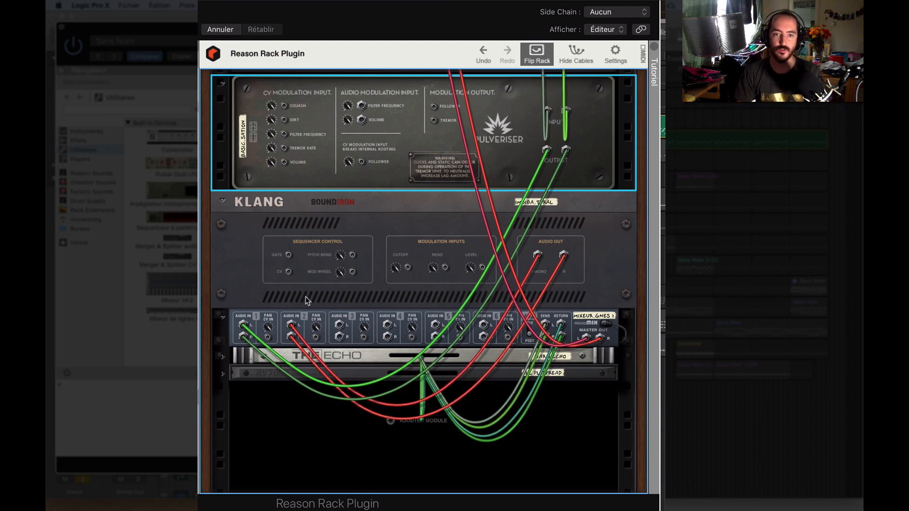
pyautogui.click(247, 321)
pyautogui.scroll(1, 284, 354)
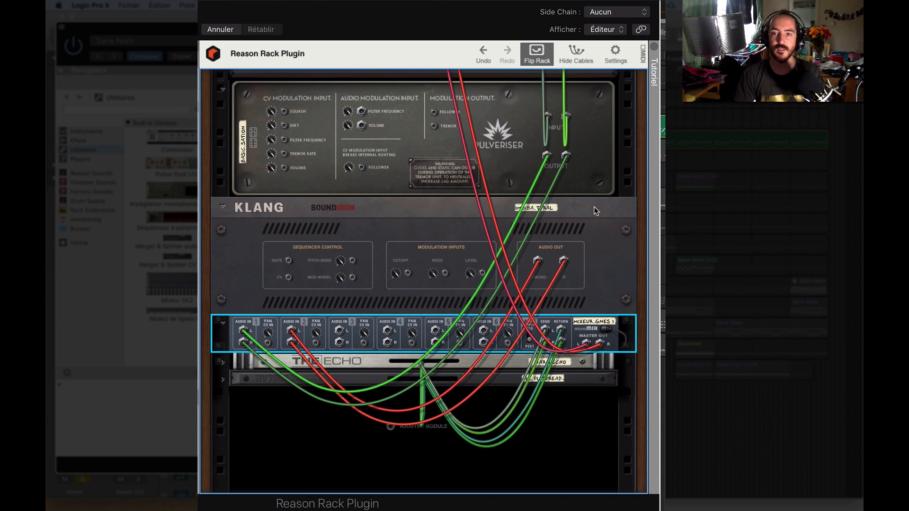
pyautogui.scroll(-1, 584, 220)
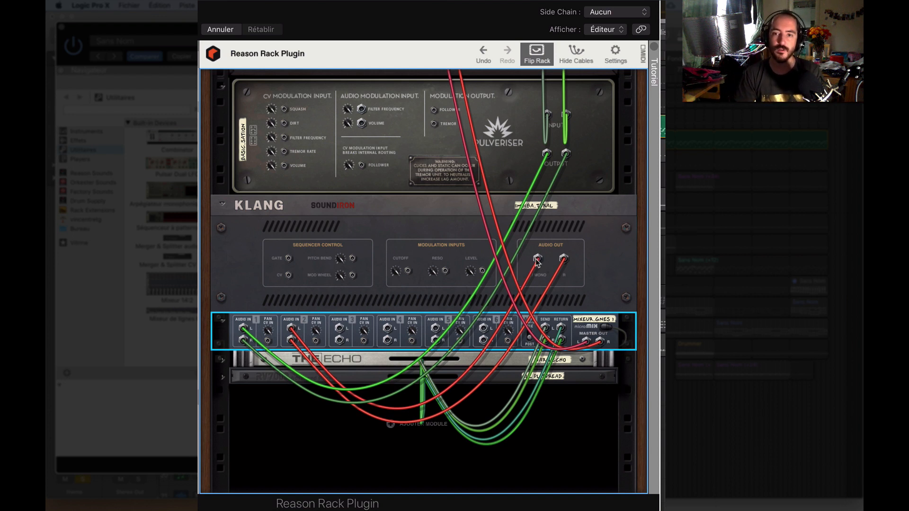
pyautogui.moveTo(537, 263)
pyautogui.mouseDown()
pyautogui.moveTo(340, 308)
pyautogui.moveTo(442, 302)
pyautogui.moveTo(539, 261)
pyautogui.mouseUp()
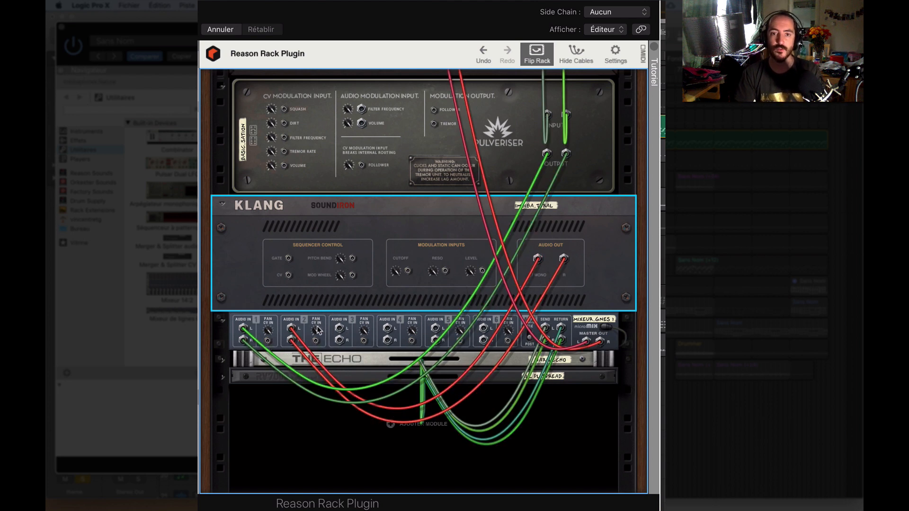
pyautogui.click(298, 317)
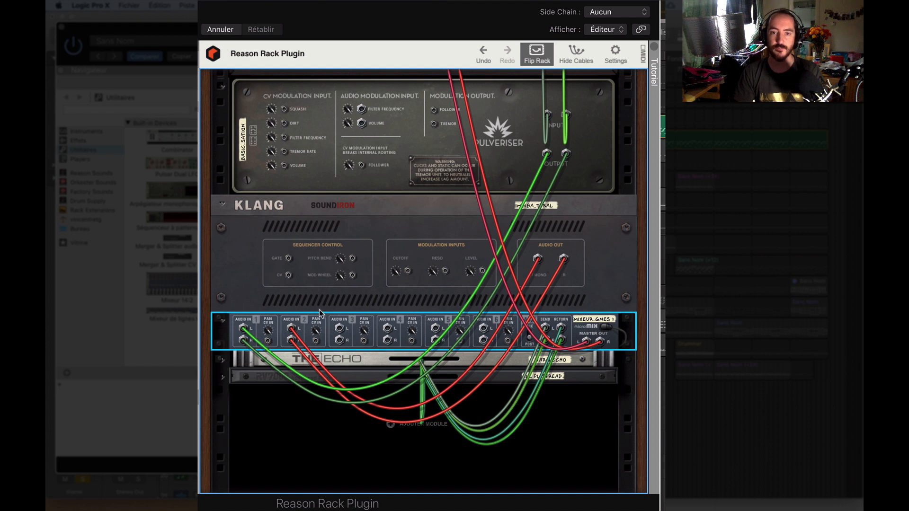
pyautogui.scroll(-1, 332, 295)
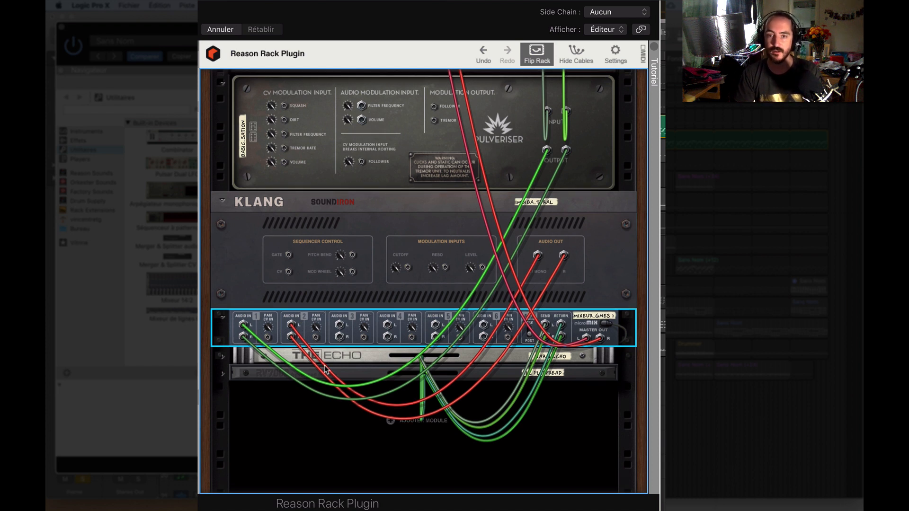
# Unfold The Echo and the RV7000 on the rack's rear and check their connections to the microMIX send and return
pyautogui.click(223, 356)
pyautogui.scroll(-5, 226, 379)
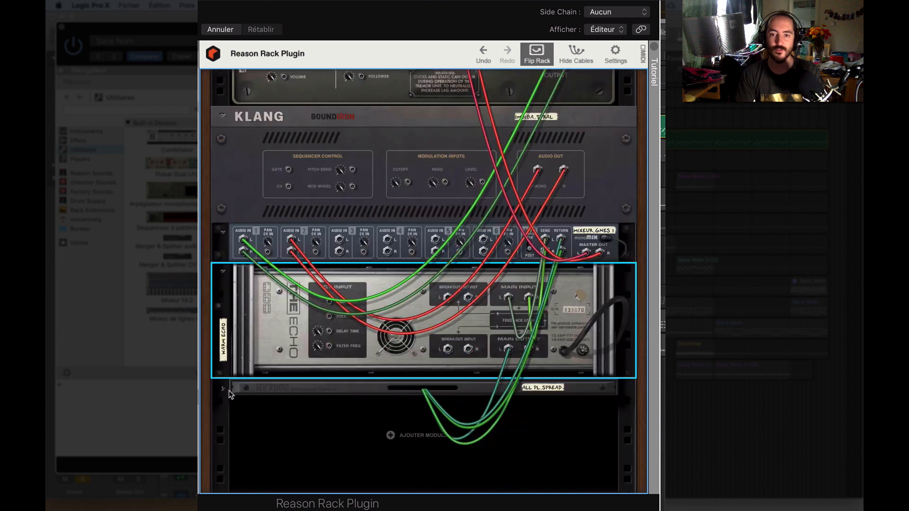
pyautogui.click(225, 377)
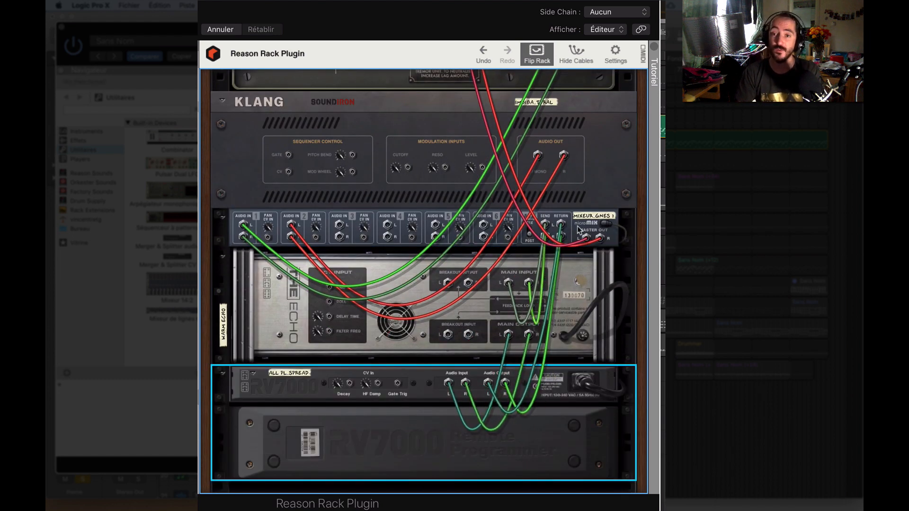
pyautogui.moveTo(545, 228)
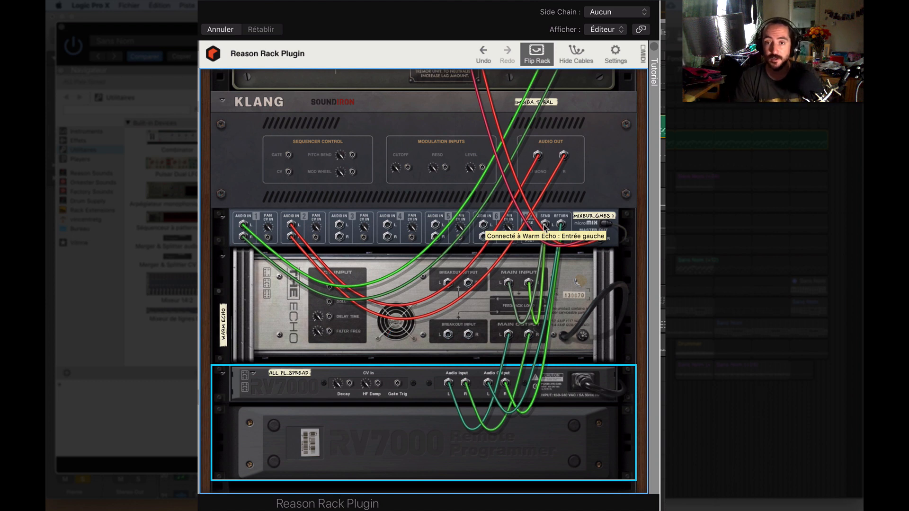
pyautogui.moveTo(545, 228)
pyautogui.mouseDown()
pyautogui.moveTo(460, 294)
pyautogui.moveTo(519, 282)
pyautogui.moveTo(563, 214)
pyautogui.moveTo(561, 225)
pyautogui.mouseUp()
# Compare the front controls of The Echo and RV7000 with their rear send-effect cabling
pyautogui.press('Tab')
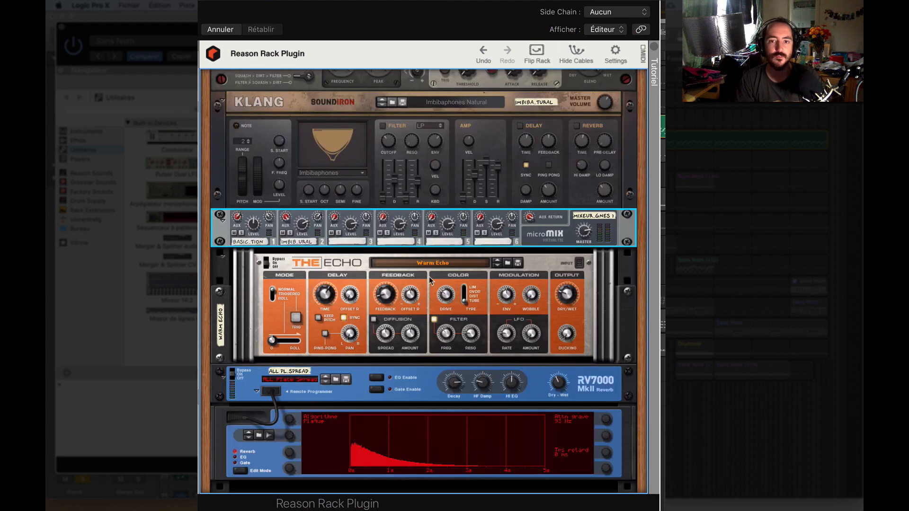
pyautogui.scroll(1, 493, 300)
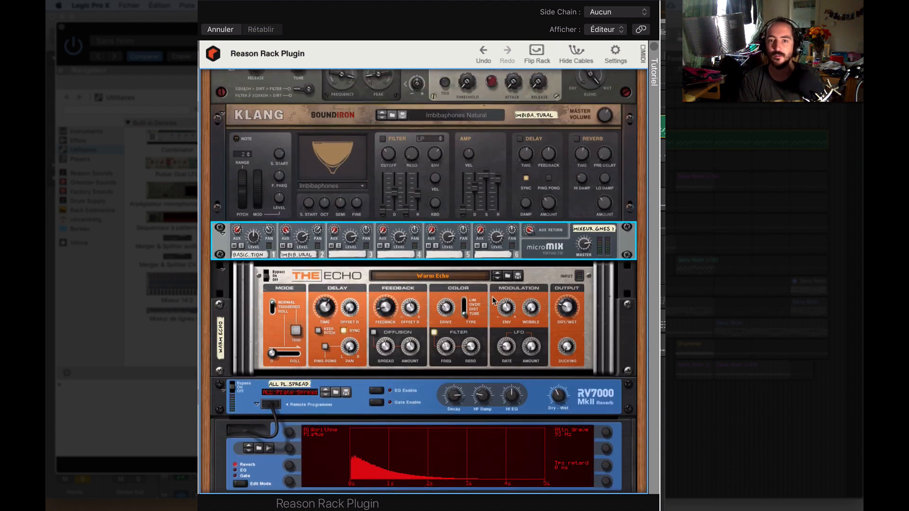
pyautogui.scroll(-1, 541, 282)
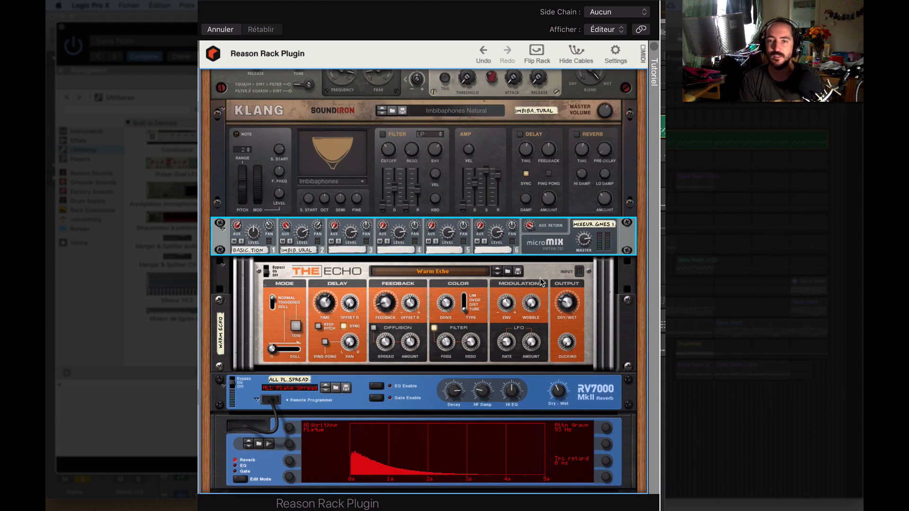
pyautogui.press('Tab')
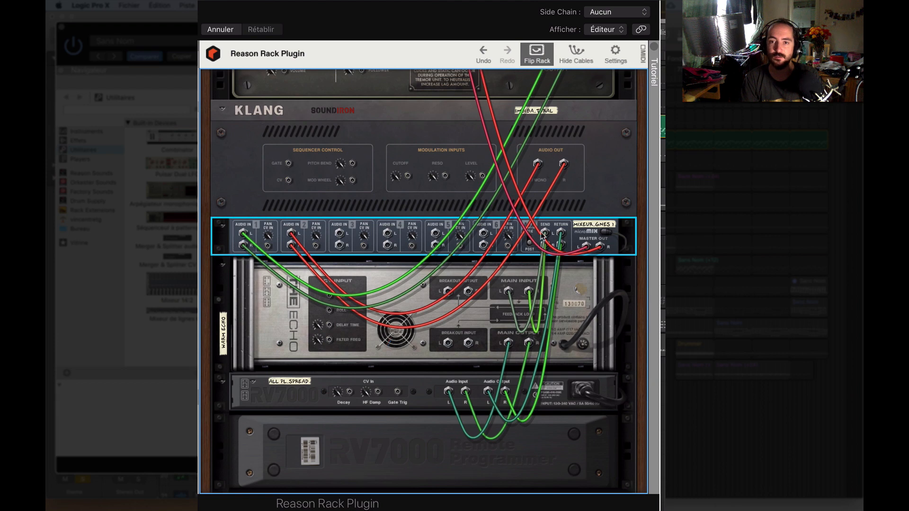
# Turn on cable hiding for the rack's rear so unrelated cables are dimmed around the microMIX
pyautogui.moveTo(544, 234)
pyautogui.mouseDown()
pyautogui.moveTo(541, 255)
pyautogui.moveTo(516, 283)
pyautogui.moveTo(544, 231)
pyautogui.mouseUp()
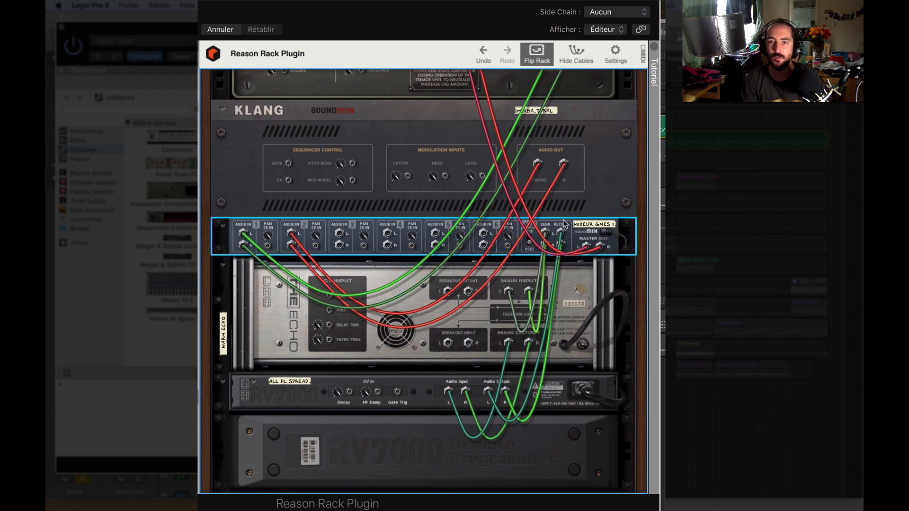
pyautogui.click(575, 61)
pyautogui.click(573, 56)
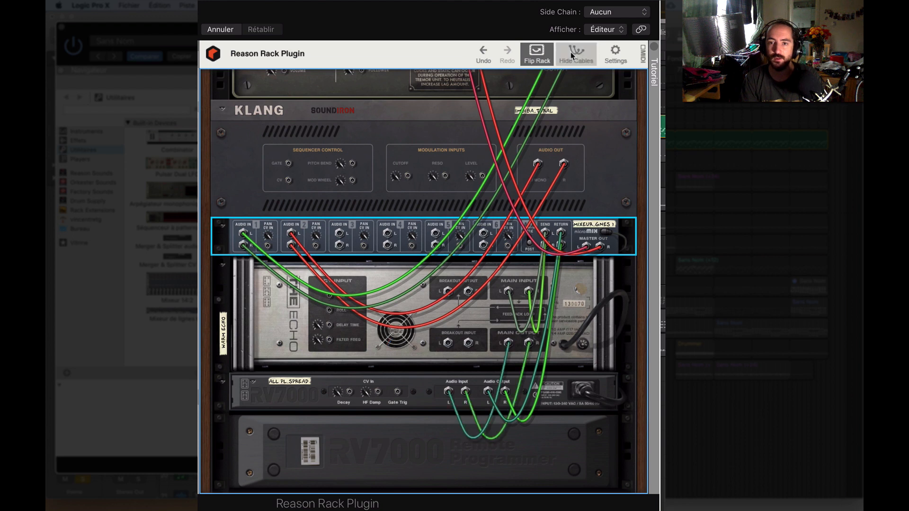
pyautogui.click(573, 56)
pyautogui.click(573, 56)
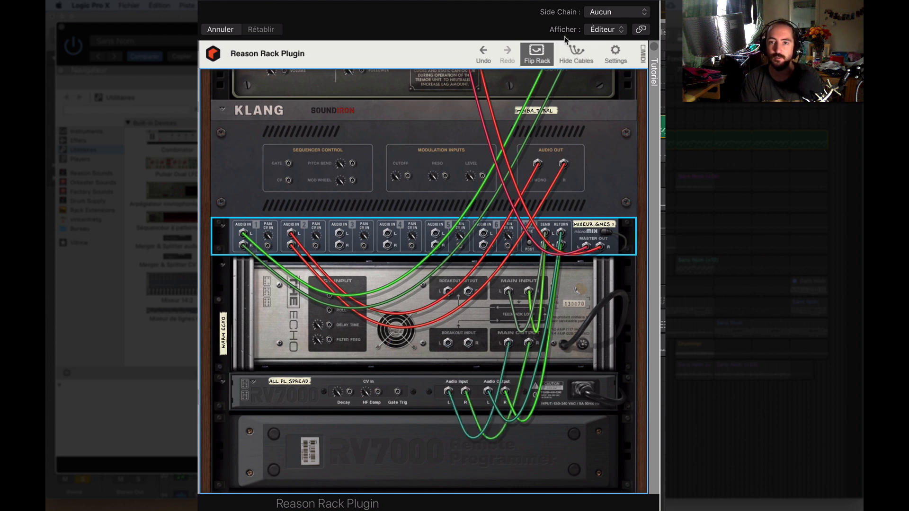
pyautogui.click(568, 56)
pyautogui.click(568, 56)
pyautogui.click(568, 56)
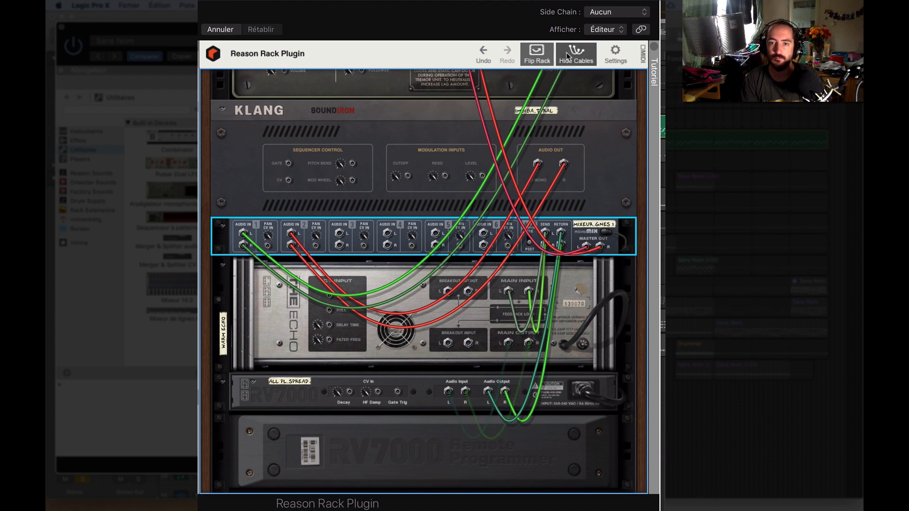
# Trace the send chain on the rear from the microMIX through The Echo and RV7000 to the return, and show the rack's front
pyautogui.moveTo(547, 235)
pyautogui.mouseDown()
pyautogui.moveTo(548, 260)
pyautogui.moveTo(519, 250)
pyautogui.moveTo(534, 232)
pyautogui.moveTo(546, 234)
pyautogui.mouseUp()
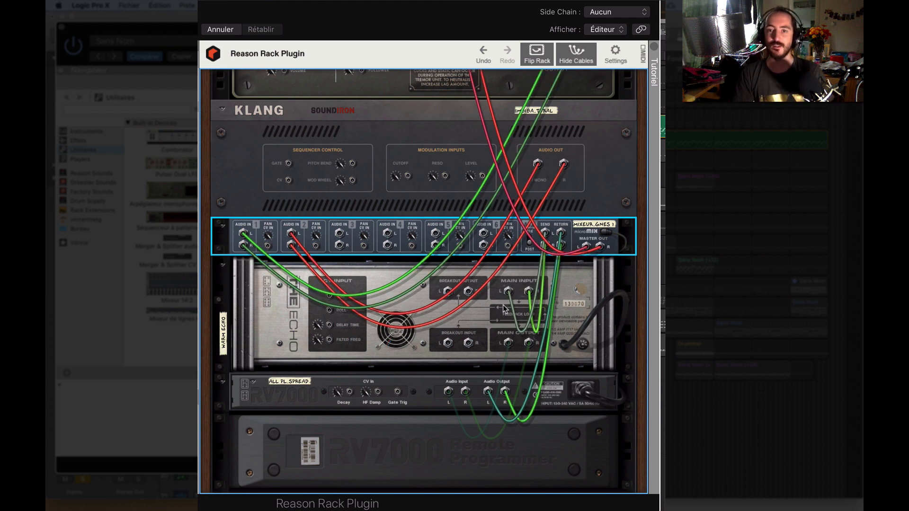
pyautogui.click(525, 284)
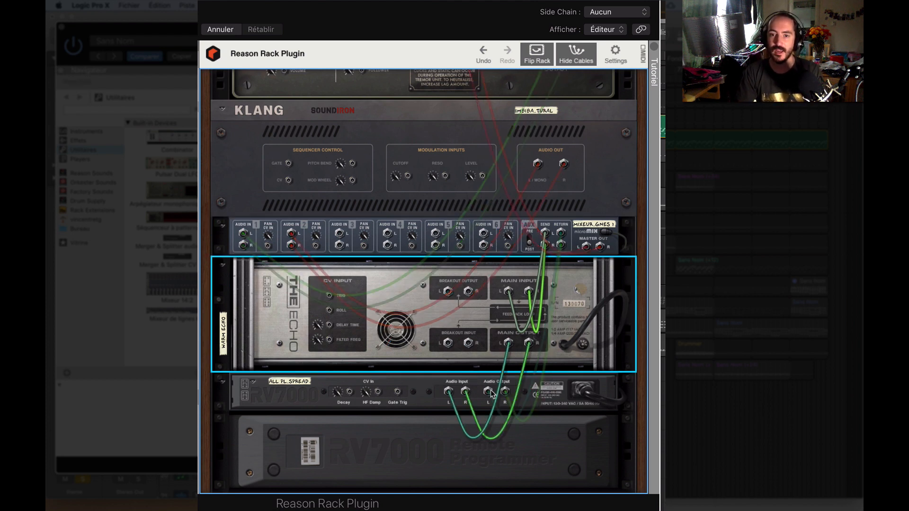
pyautogui.click(568, 229)
pyautogui.press('Tab')
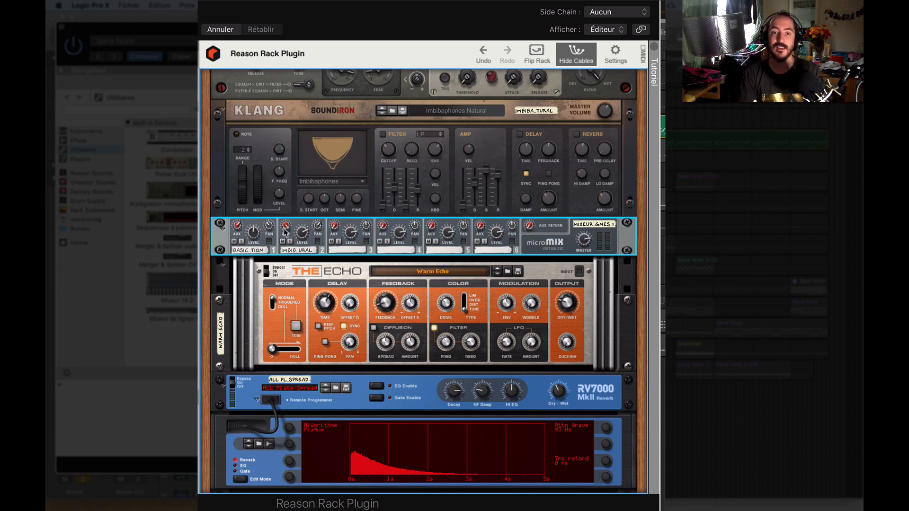
# Adjust the microMIX aux sends during playback, setting channel 1 to 101 and raising channel 2
pyautogui.moveTo(286, 227)
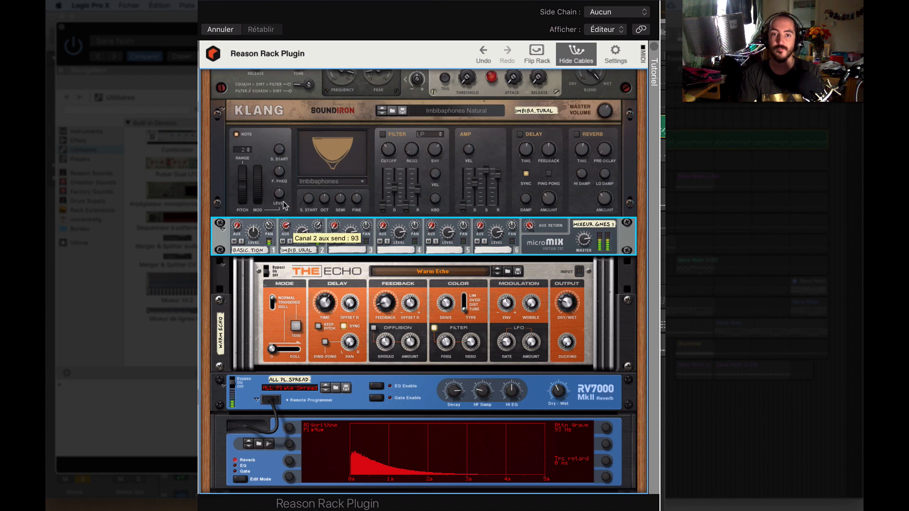
pyautogui.moveTo(236, 205); pyautogui.dragTo(238, 198)
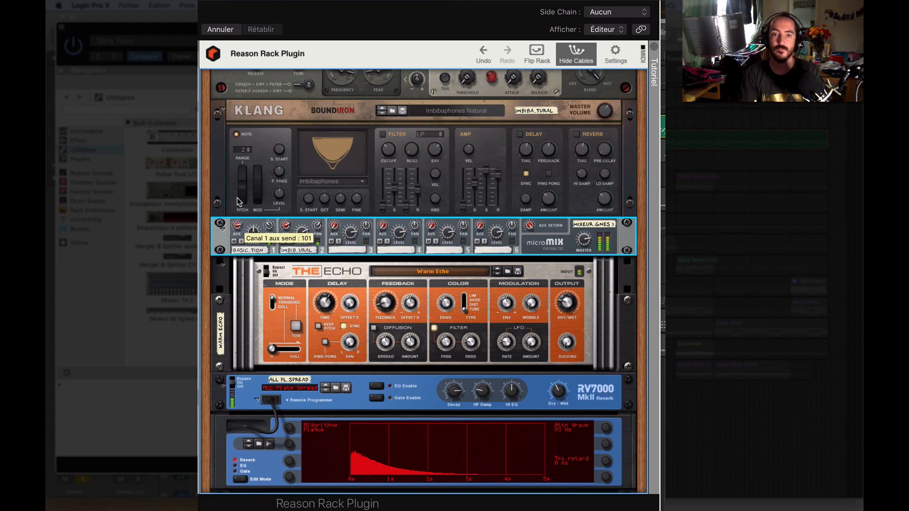
pyautogui.moveTo(285, 224); pyautogui.dragTo(285, 217)
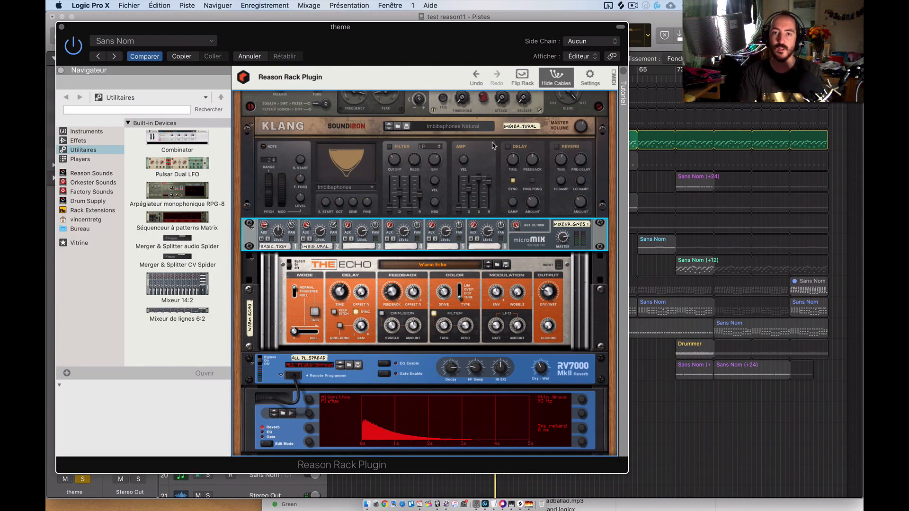
# Insert an MClass Equalizer from the effect devices between Klang and the microMIX
pyautogui.click(300, 129)
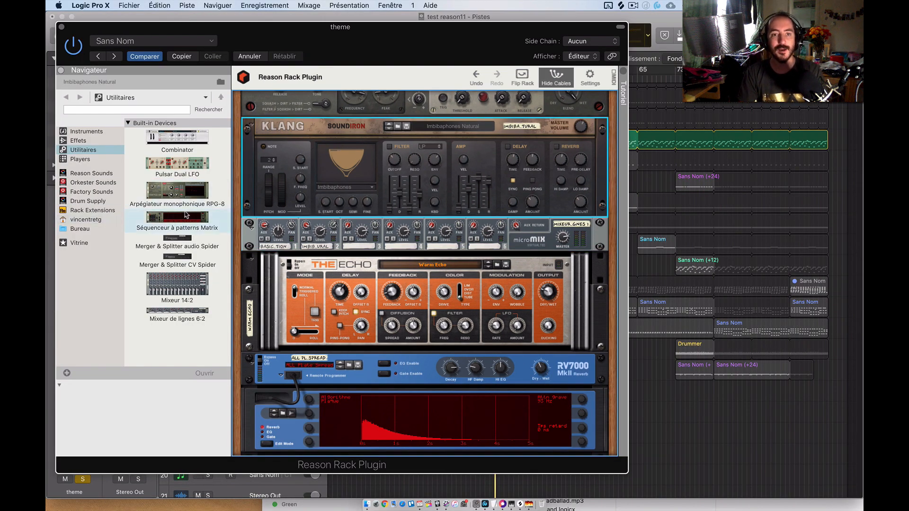
pyautogui.click(80, 140)
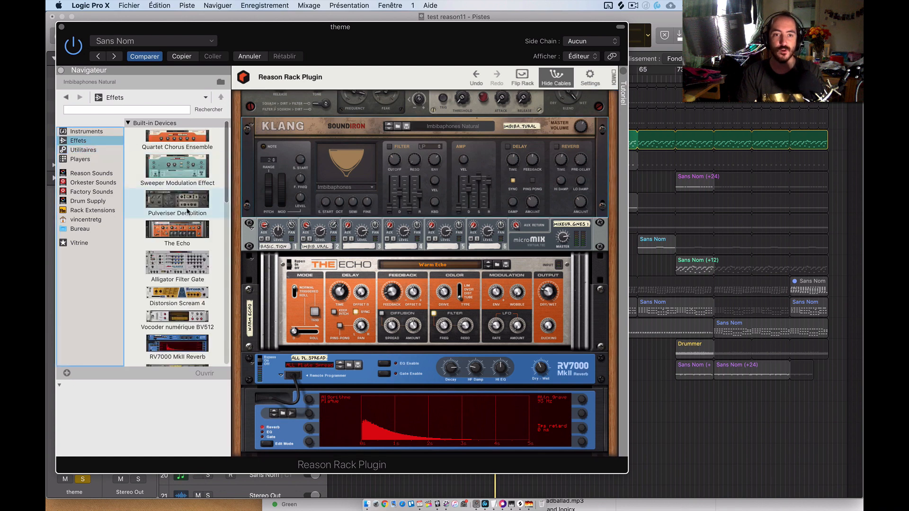
pyautogui.scroll(-10, 188, 212)
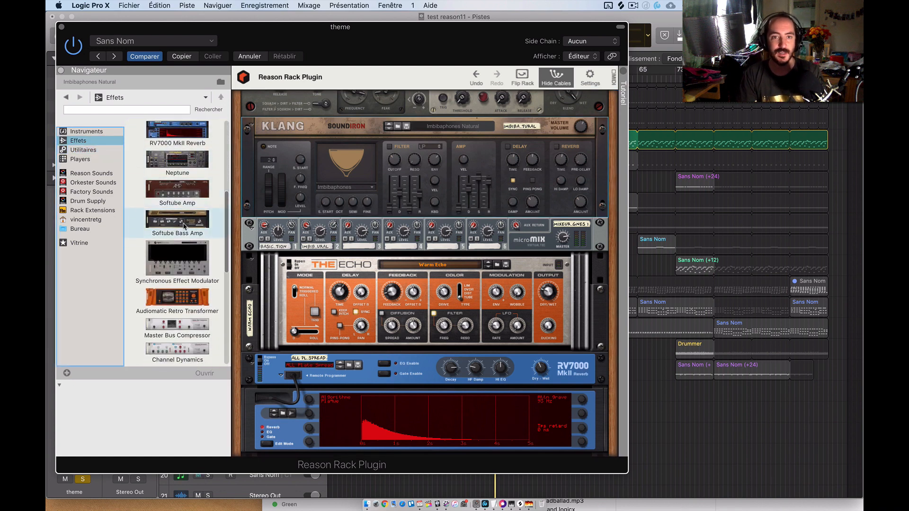
pyautogui.scroll(-5, 185, 226)
pyautogui.scroll(-2, 173, 225)
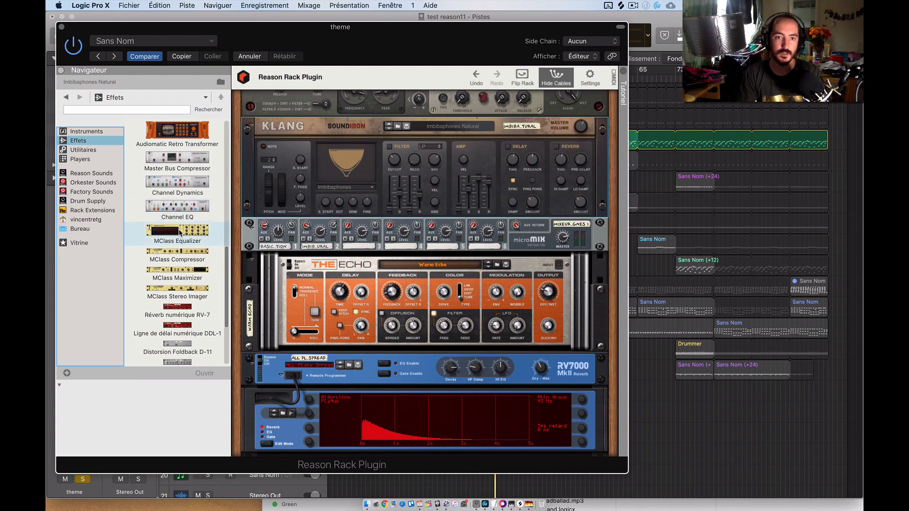
pyautogui.moveTo(180, 233); pyautogui.dragTo(426, 216)
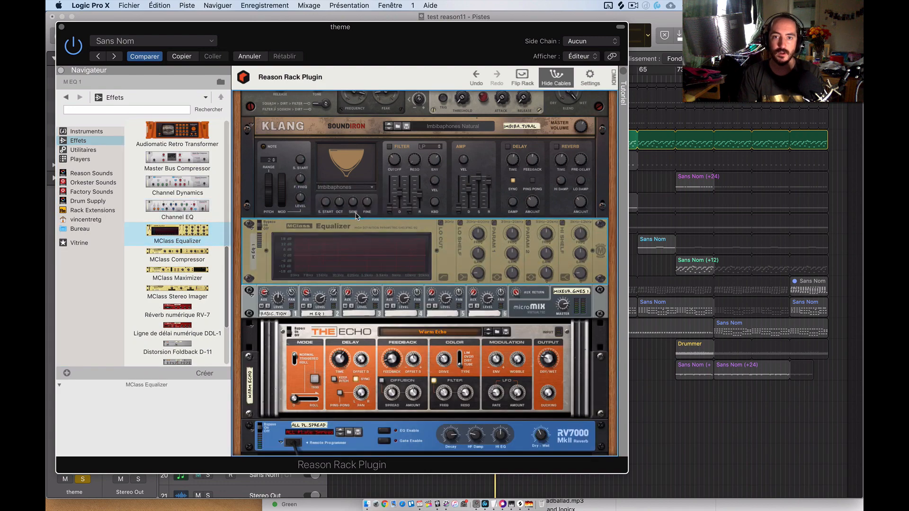
# Trace the rear cabling from Klang's audio outputs through the MClass Equalizer into microMIX channel 2, and return to the front
pyautogui.press('Tab')
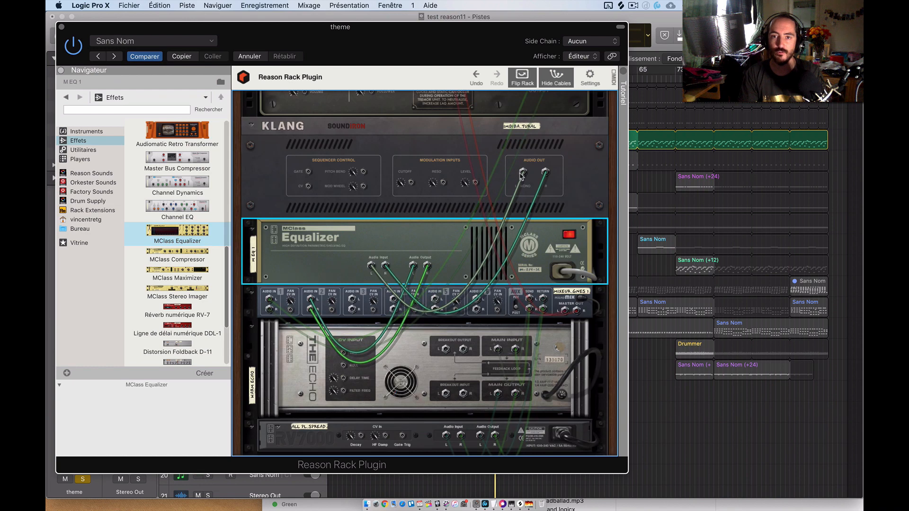
pyautogui.moveTo(522, 176)
pyautogui.mouseDown()
pyautogui.moveTo(359, 286)
pyautogui.moveTo(373, 266)
pyautogui.moveTo(411, 256)
pyautogui.moveTo(529, 182)
pyautogui.moveTo(523, 173)
pyautogui.mouseUp()
pyautogui.moveTo(414, 269)
pyautogui.mouseDown()
pyautogui.moveTo(432, 292)
pyautogui.moveTo(413, 267)
pyautogui.mouseUp()
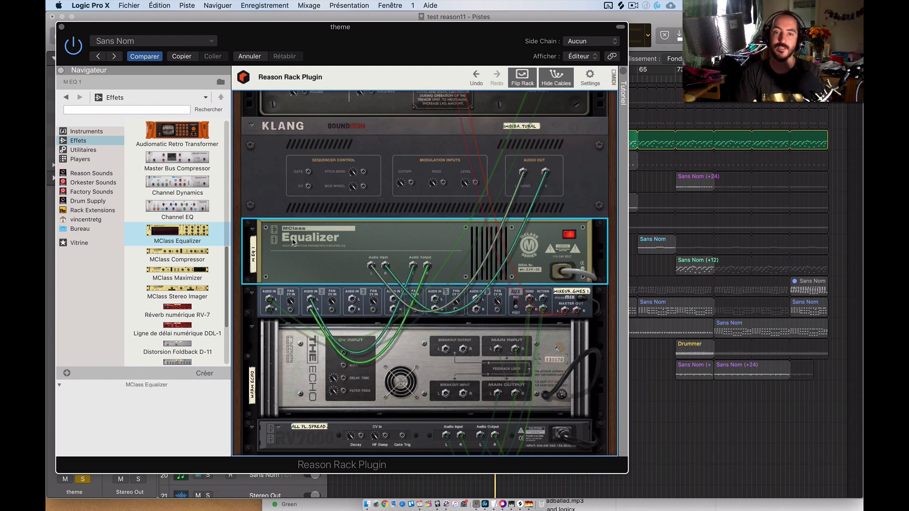
pyautogui.press('Tab')
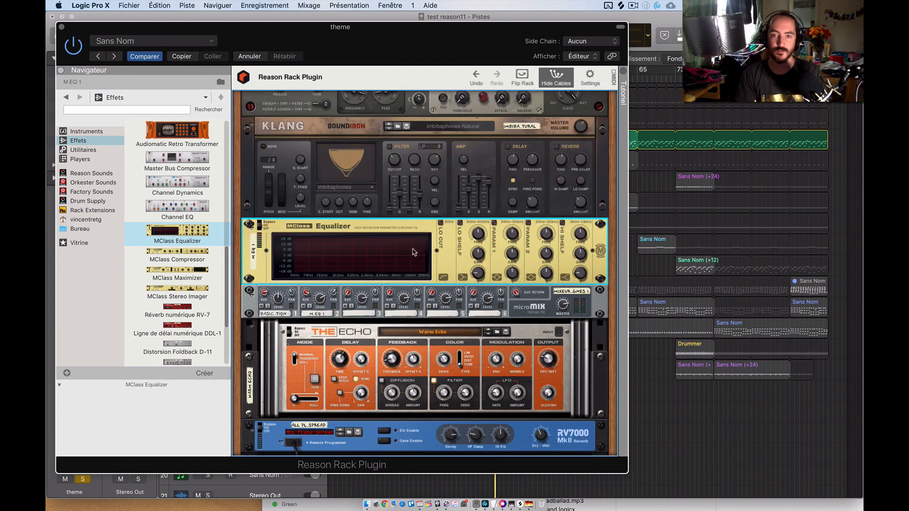
# Enable the equalizer's Lo Cut and Lo Shelf bands and lower the low shelf gain
pyautogui.click(440, 223)
pyautogui.click(461, 223)
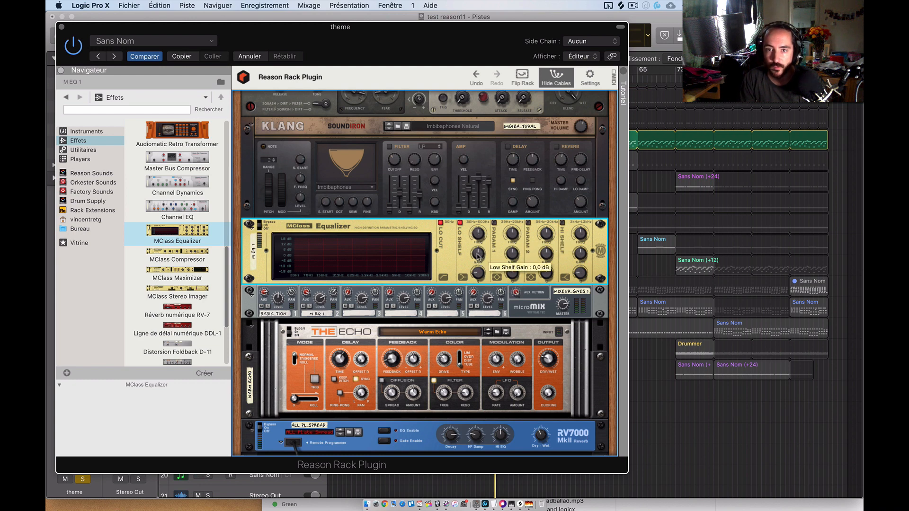
pyautogui.moveTo(478, 255); pyautogui.dragTo(474, 288)
# Play the track with microMIX channel 2 soloed and raise the equalizer's low shelf frequency
pyautogui.press('space')
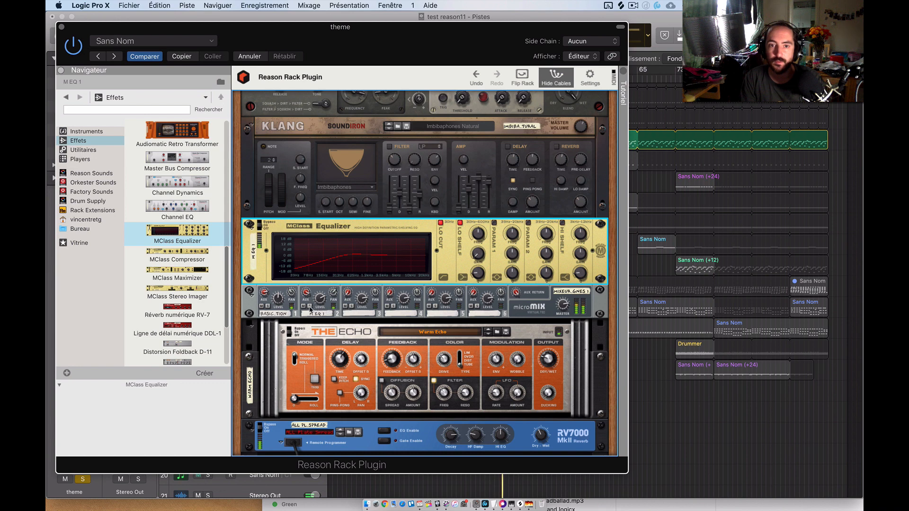
pyautogui.click(310, 308)
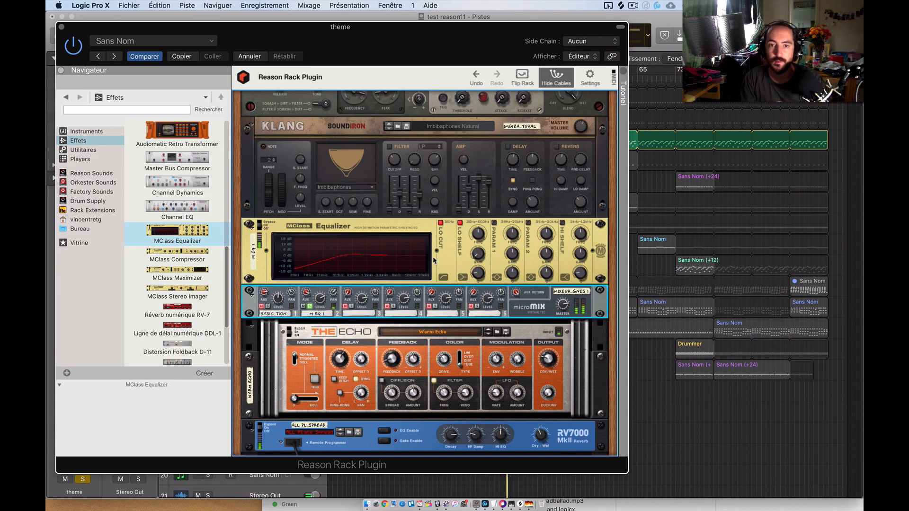
pyautogui.click(478, 234)
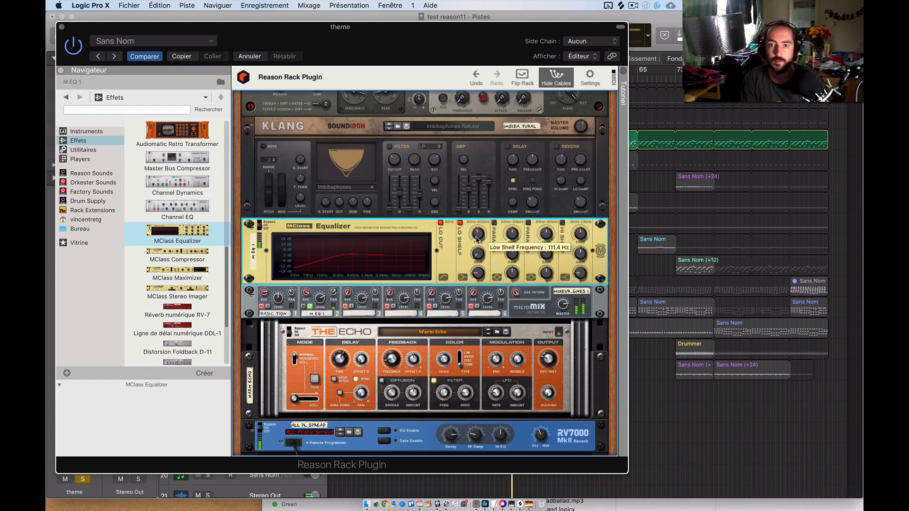
pyautogui.moveTo(477, 235)
pyautogui.mouseDown()
pyautogui.moveTo(482, 222)
pyautogui.moveTo(479, 232)
pyautogui.mouseUp()
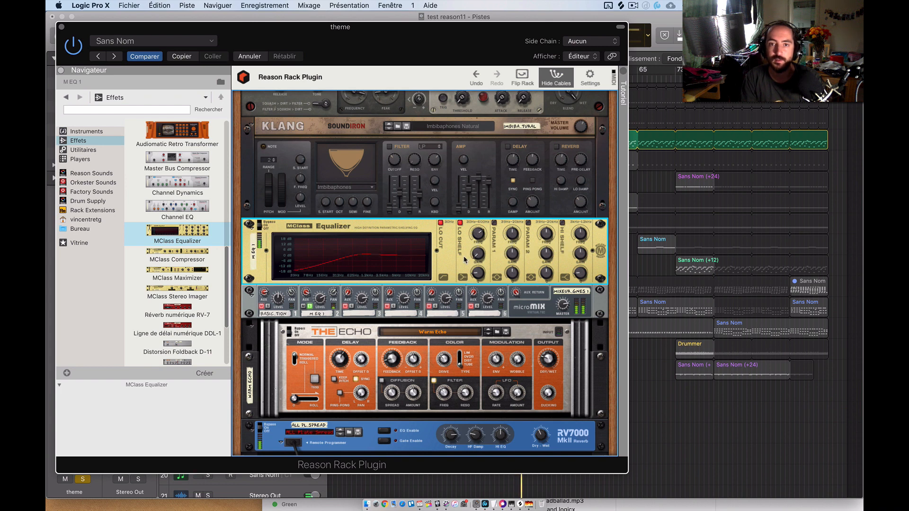
# Copy the MClass Equalizer to the slot between Europa and the Pulveriser, and solo microMIX channel 1
pyautogui.scroll(5, 465, 260)
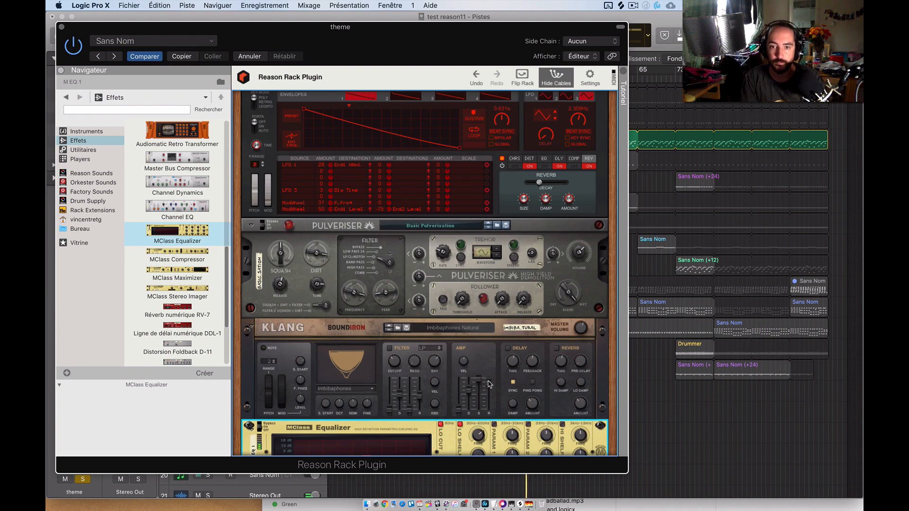
pyautogui.moveTo(496, 433)
pyautogui.mouseDown()
pyautogui.moveTo(473, 328)
pyautogui.moveTo(466, 217)
pyautogui.mouseUp()
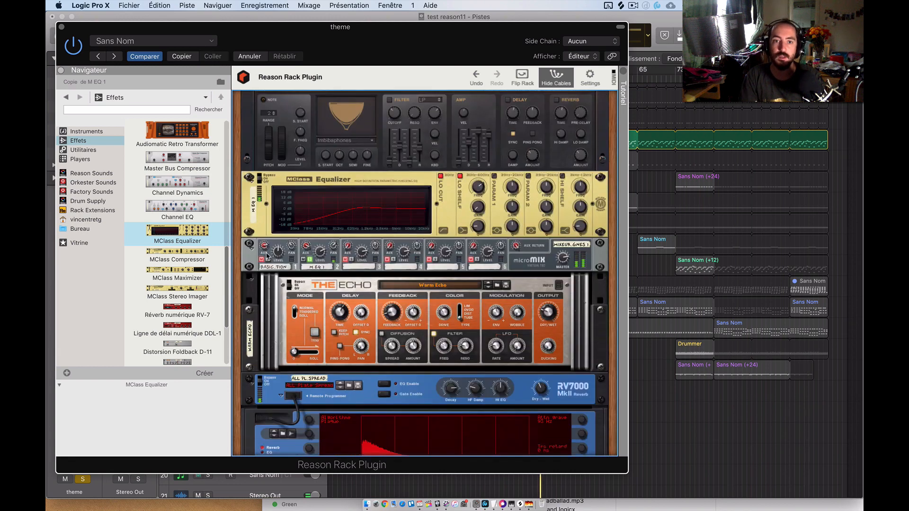
pyautogui.click(268, 260)
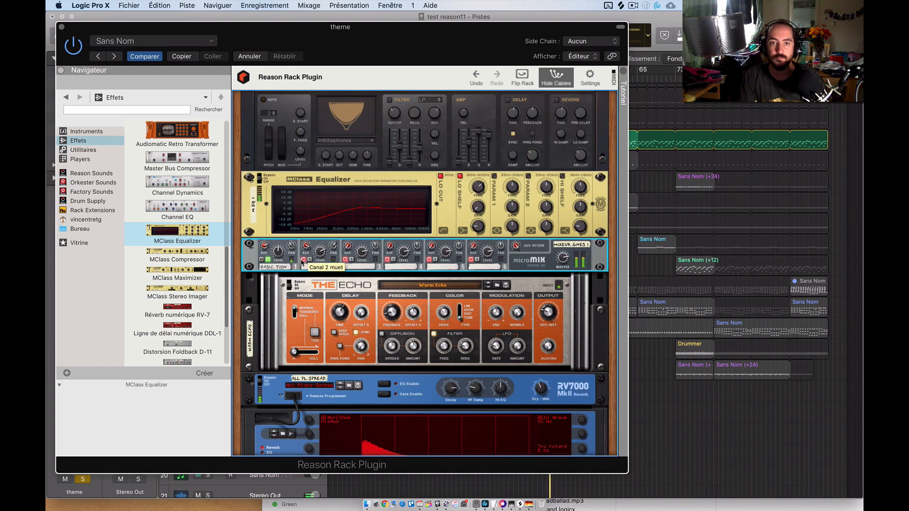
# Inspect the copied equalizer's audio inputs and outputs on the rear, between Europa and the Pulveriser
pyautogui.press('Tab')
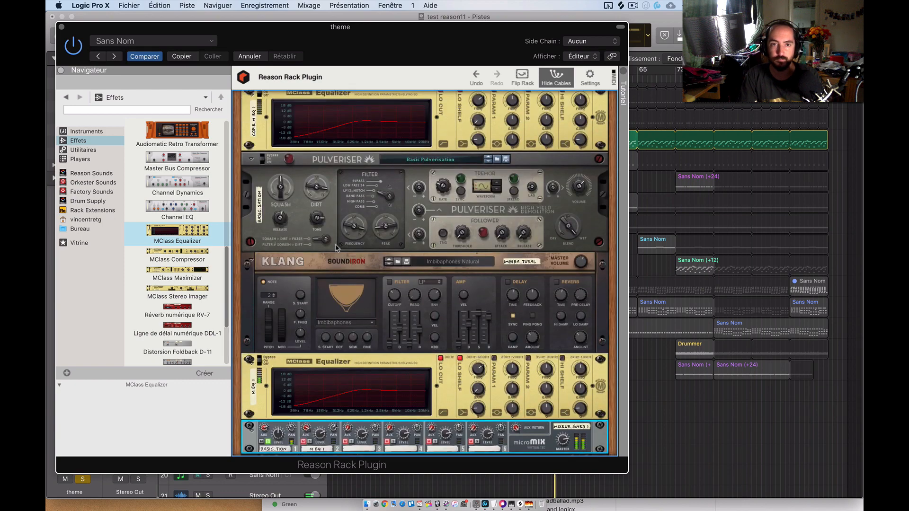
pyautogui.scroll(5, 345, 241)
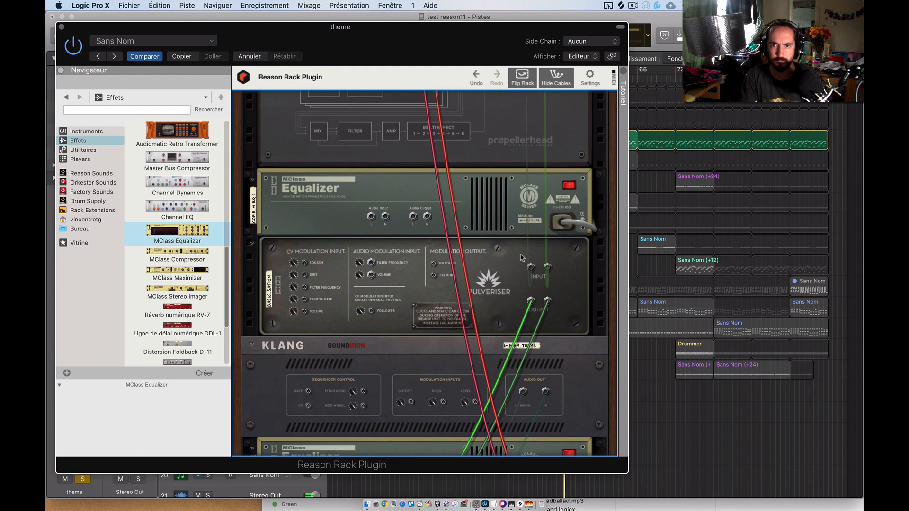
pyautogui.scroll(2, 509, 251)
pyautogui.scroll(3, 508, 251)
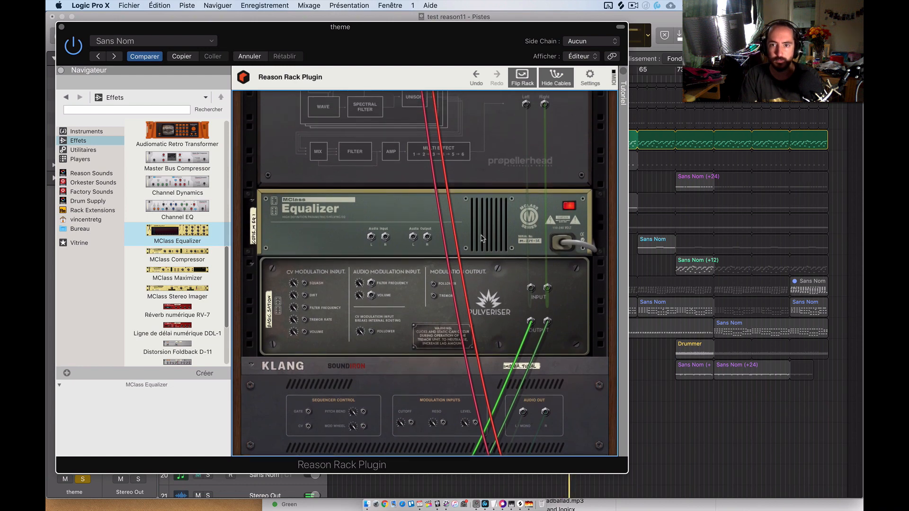
pyautogui.scroll(1, 511, 243)
pyautogui.click(497, 235)
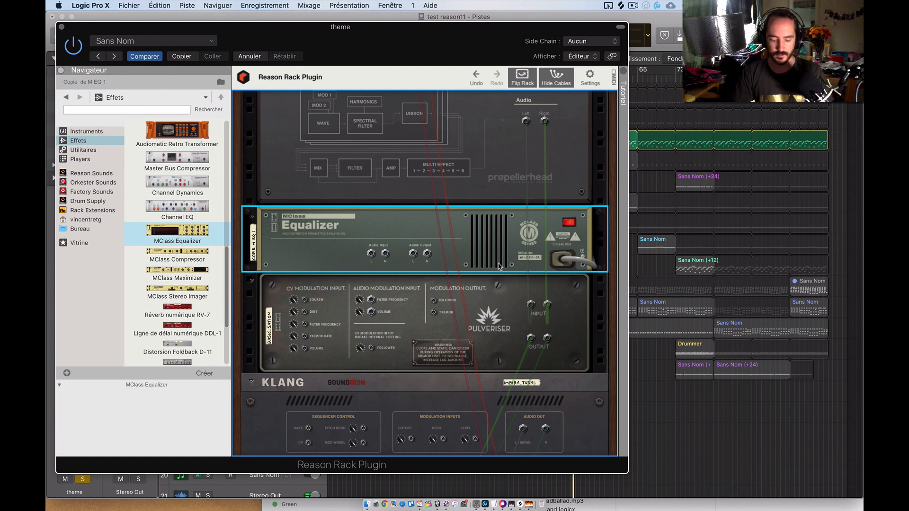
# Try to undo the last change from the rack, and check which undo and redo actions Logic offers
pyautogui.press('super+z')
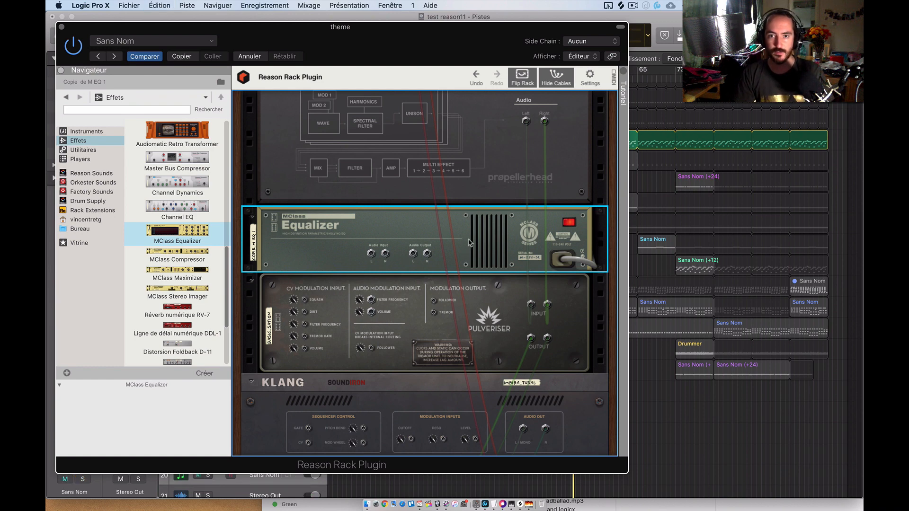
pyautogui.press('Tab')
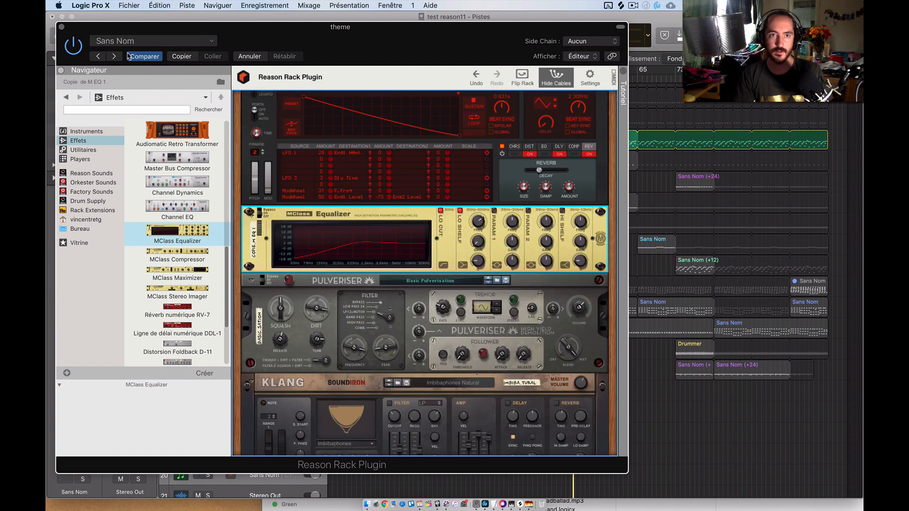
pyautogui.click(173, 5)
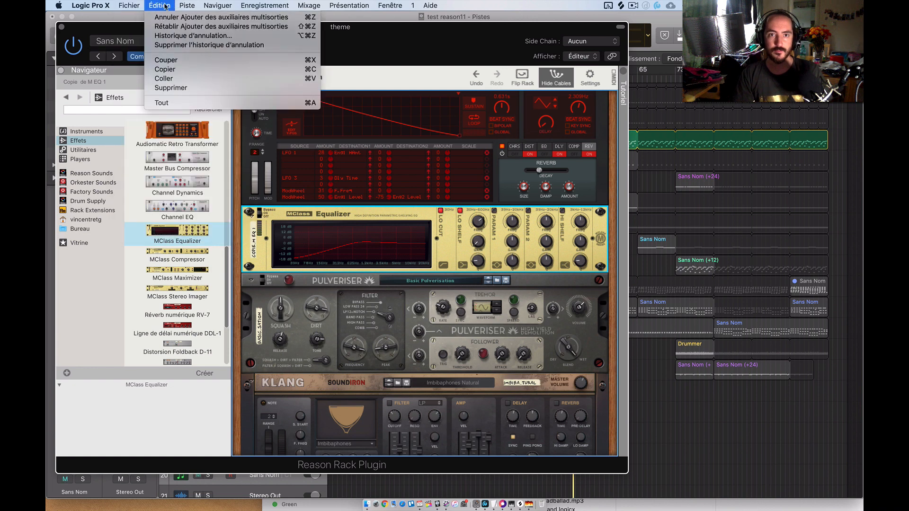
pyautogui.click(161, 6)
pyautogui.scroll(-3, 423, 211)
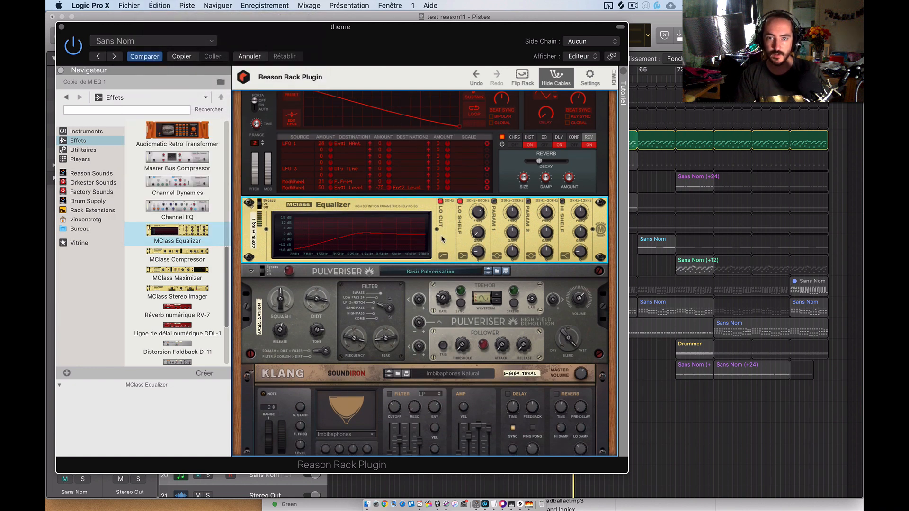
pyautogui.scroll(-4, 406, 180)
pyautogui.scroll(10, 421, 223)
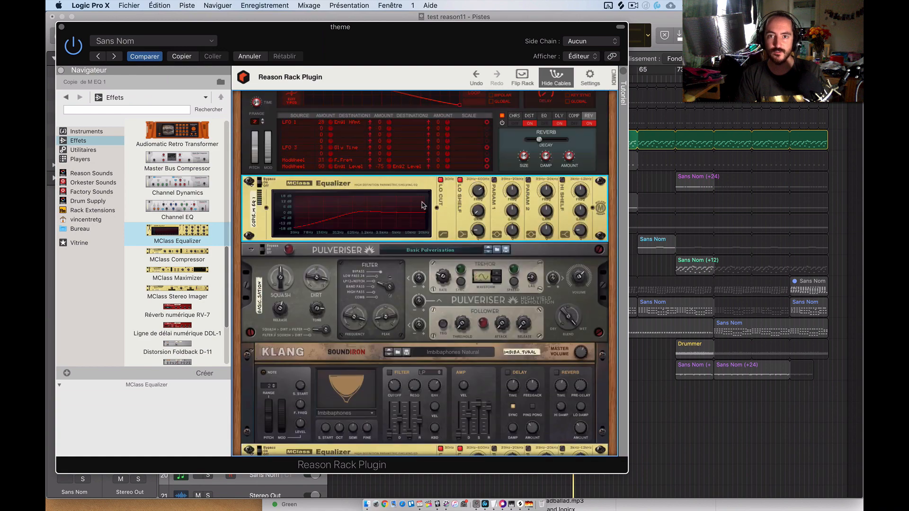
# Insert a new MClass Equalizer directly after Europa and set its low shelf to -18.3 dB gain at 600 Hz
pyautogui.scroll(1, 162, 241)
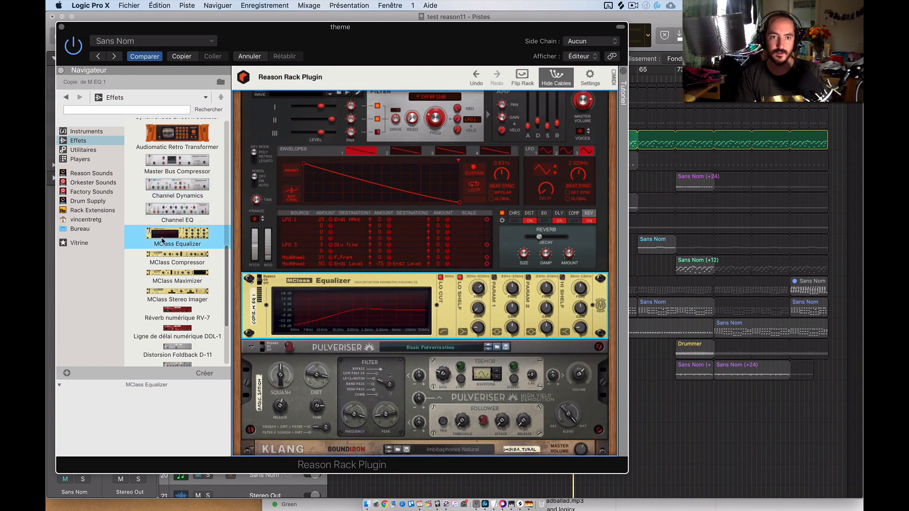
pyautogui.moveTo(177, 233); pyautogui.dragTo(441, 272)
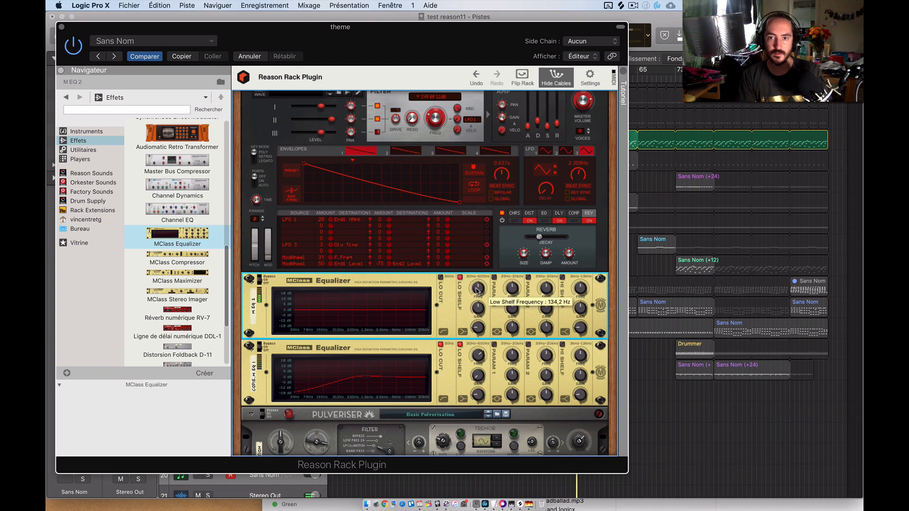
pyautogui.moveTo(478, 301); pyautogui.dragTo(478, 287)
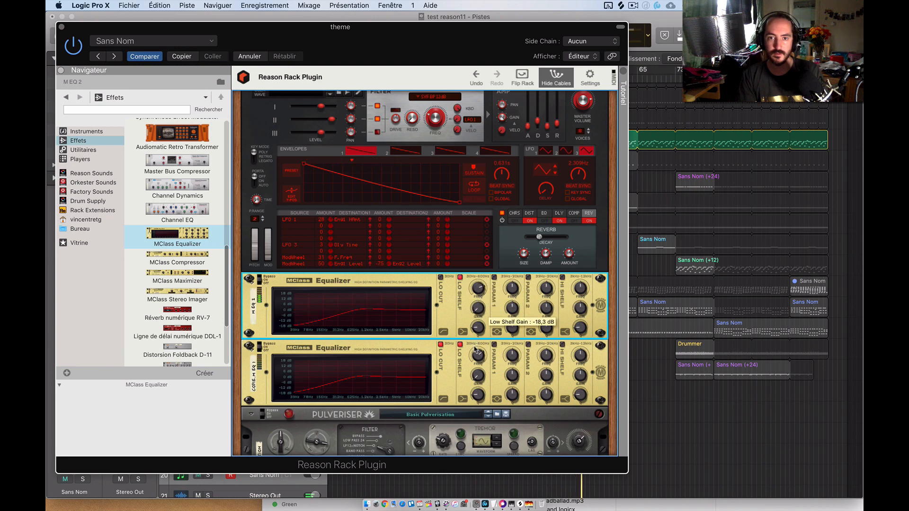
pyautogui.moveTo(479, 331); pyautogui.dragTo(478, 303)
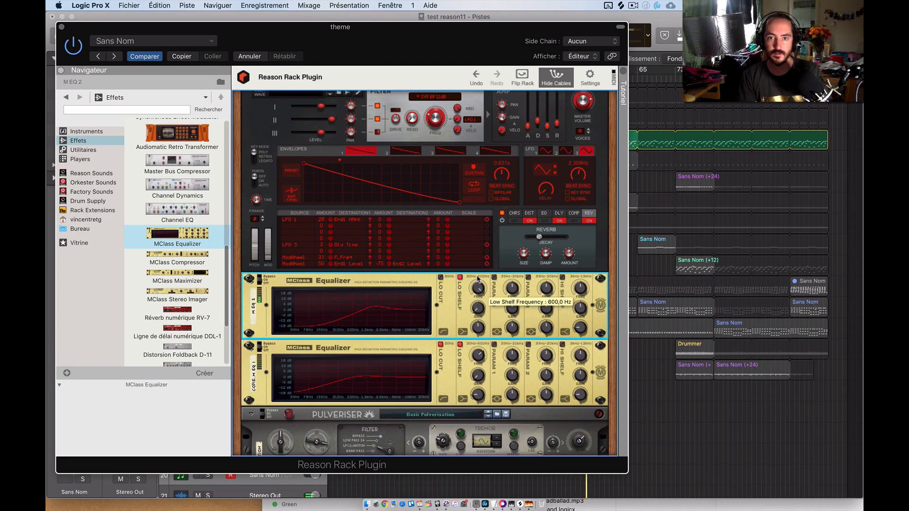
# Delete the copied MClass Equalizer sitting directly above the Pulveriser
pyautogui.scroll(-5, 417, 287)
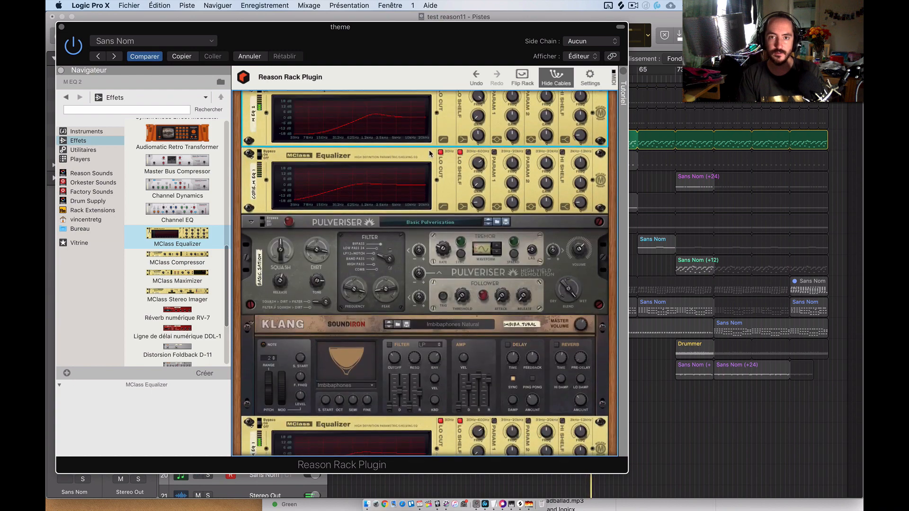
pyautogui.click(430, 153)
pyautogui.press('BackSpace')
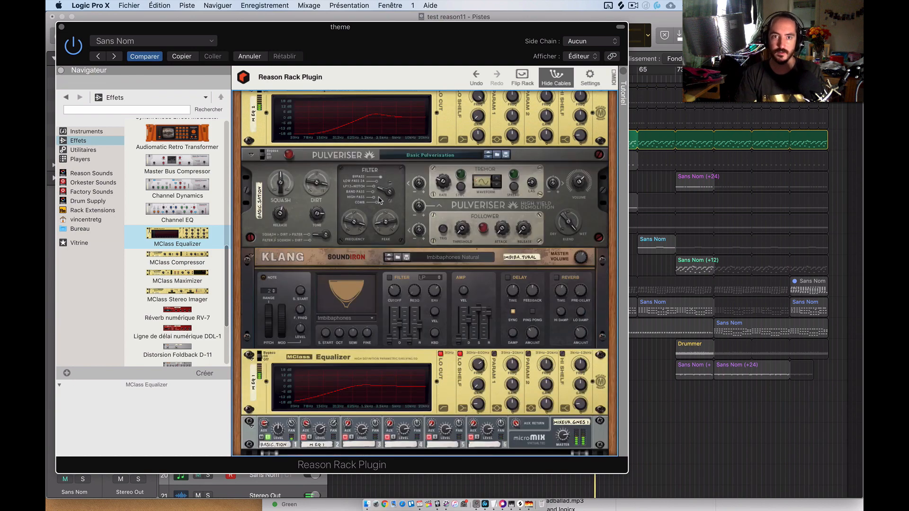
# Check on the rear of the rack how Europa's outputs are cabled into the new equalizer, down to the microMIX
pyautogui.scroll(2, 379, 201)
pyautogui.scroll(2, 379, 200)
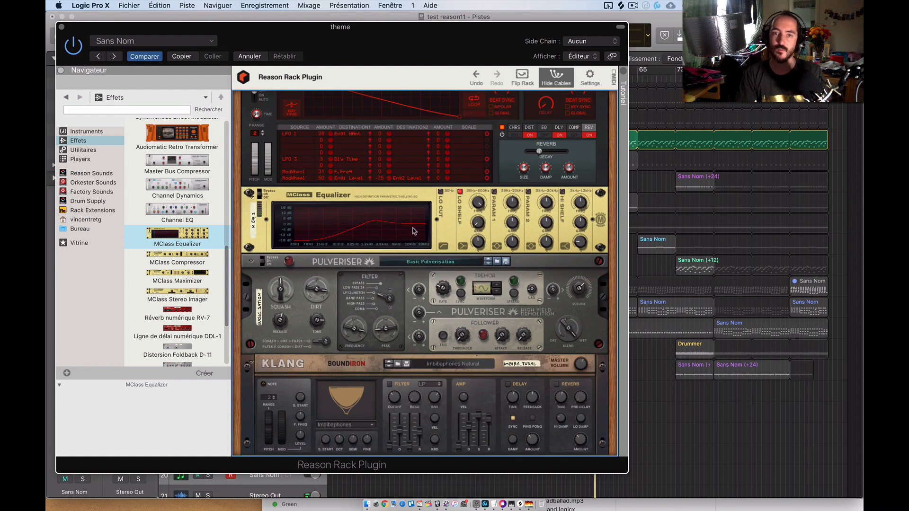
pyautogui.press('Tab')
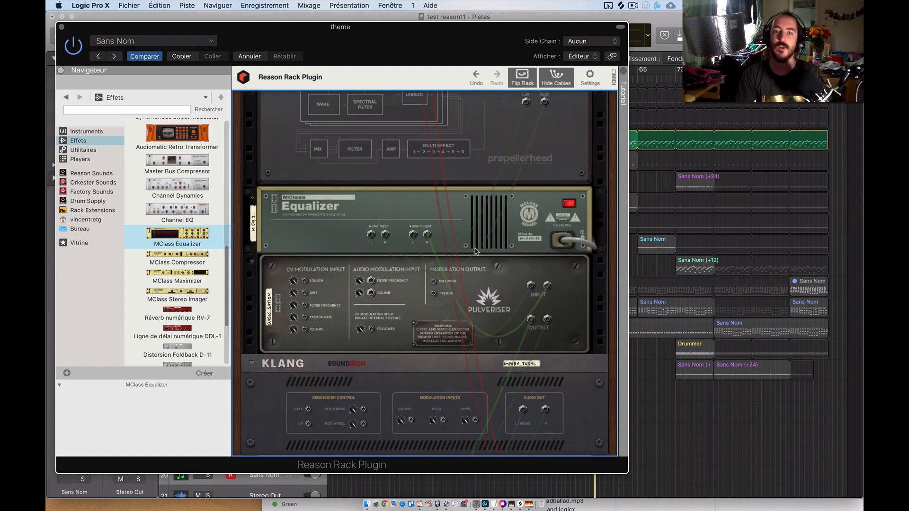
pyautogui.scroll(1, 490, 237)
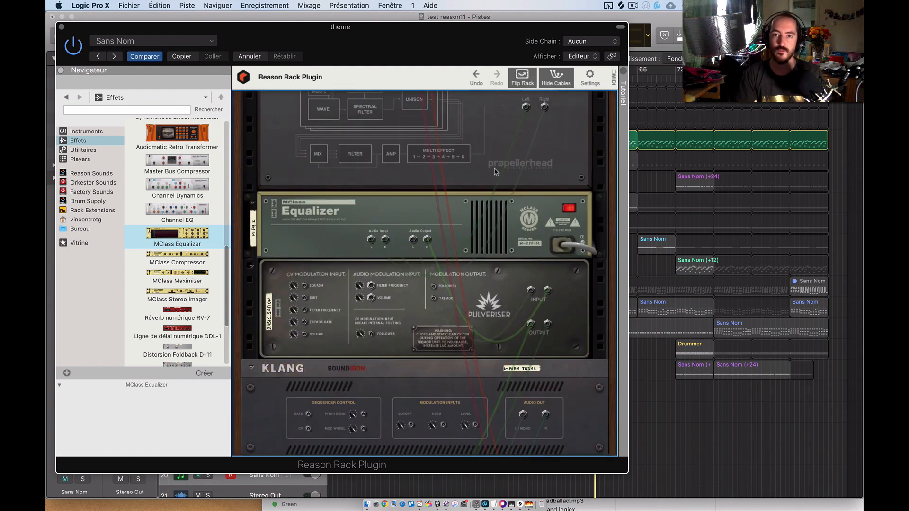
pyautogui.click(530, 107)
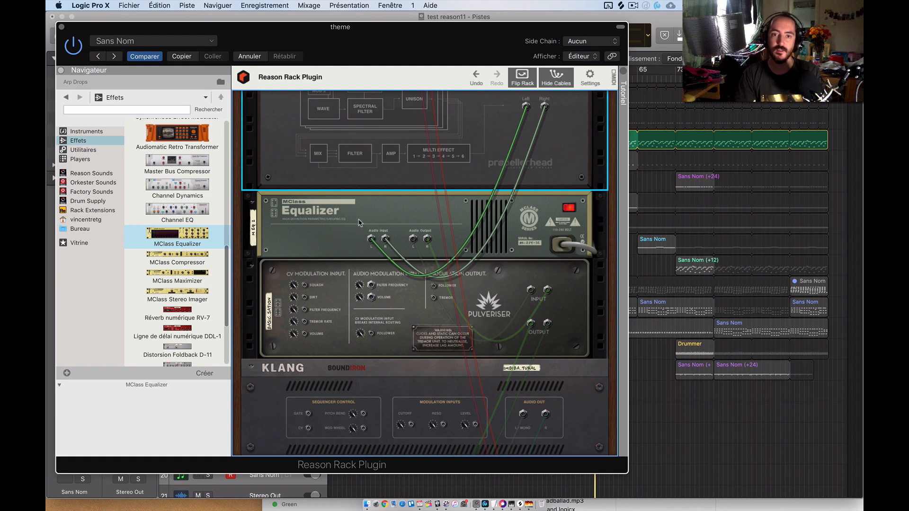
pyautogui.scroll(-10, 503, 313)
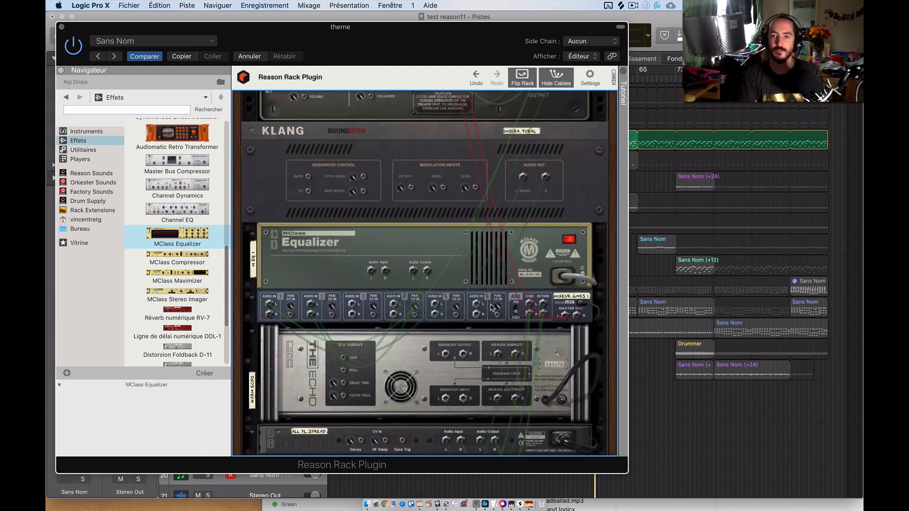
# Clear the solos on microMIX channel 1 and the theme track, and loop the arrangement's playback over bars 1 to 9
pyautogui.press('Tab')
pyautogui.click(268, 316)
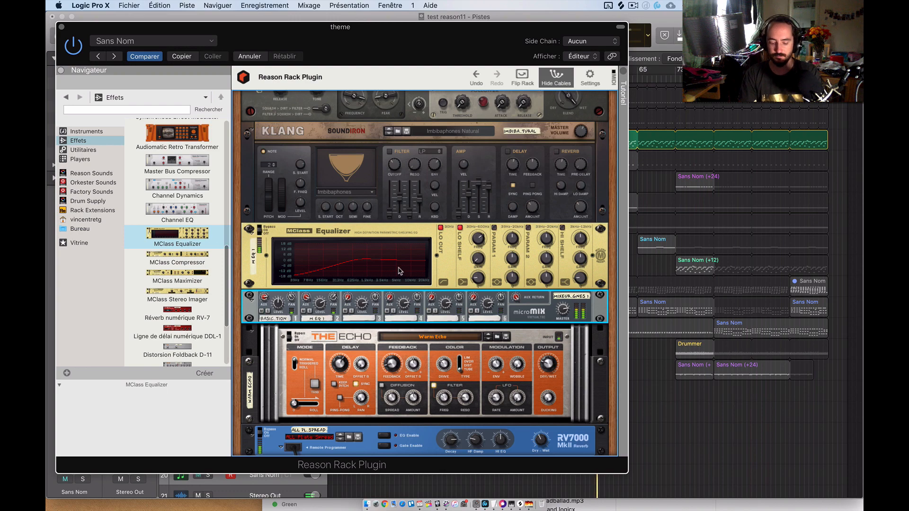
pyautogui.press('s')
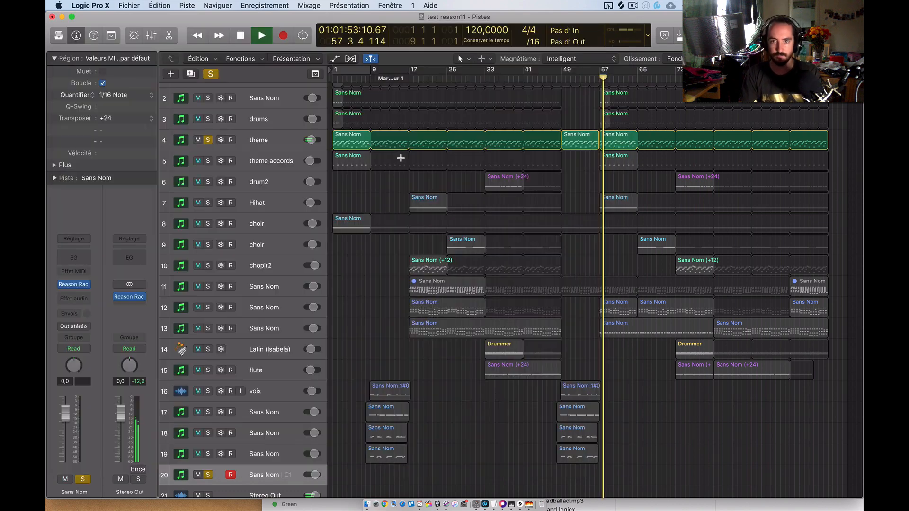
pyautogui.press('v')
pyautogui.press('s')
pyautogui.click(362, 70)
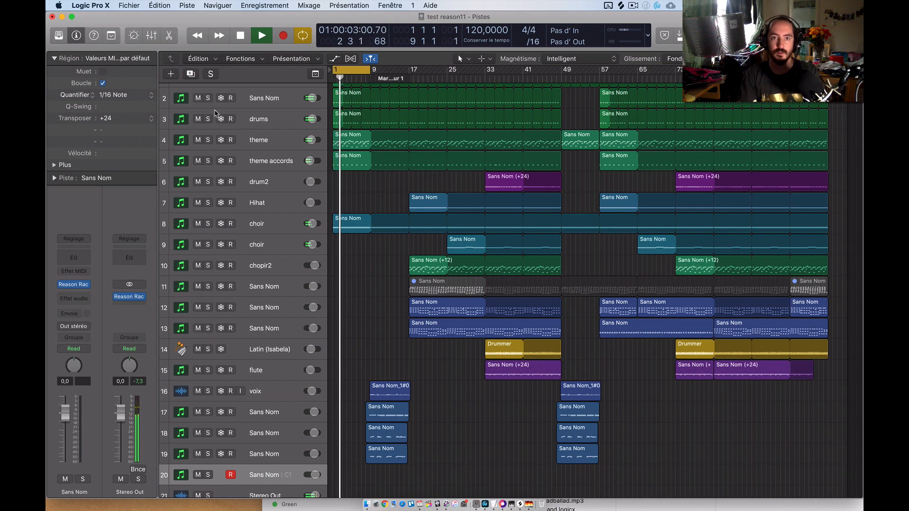
# Solo track 2, drums and track 20, view track 20's rack up to the Monotone synthesizer, and start playback
pyautogui.press('space')
pyautogui.press('s')
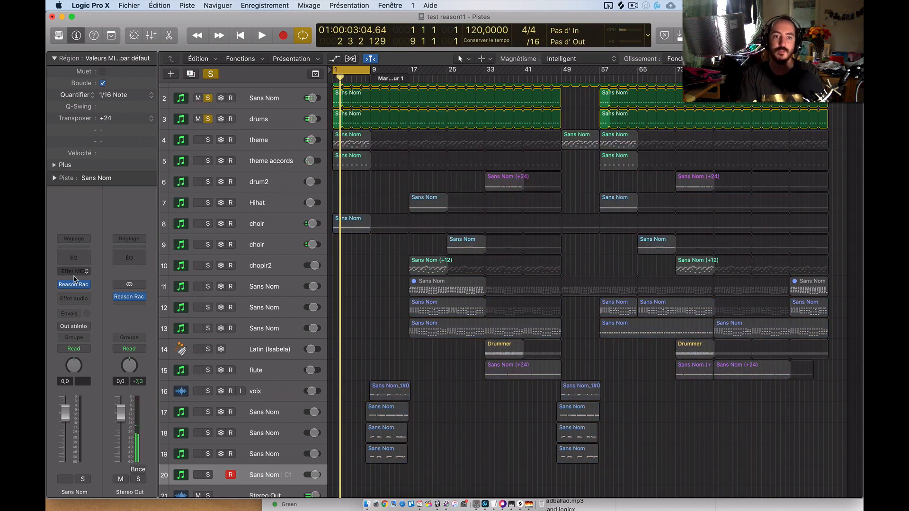
pyautogui.click(75, 285)
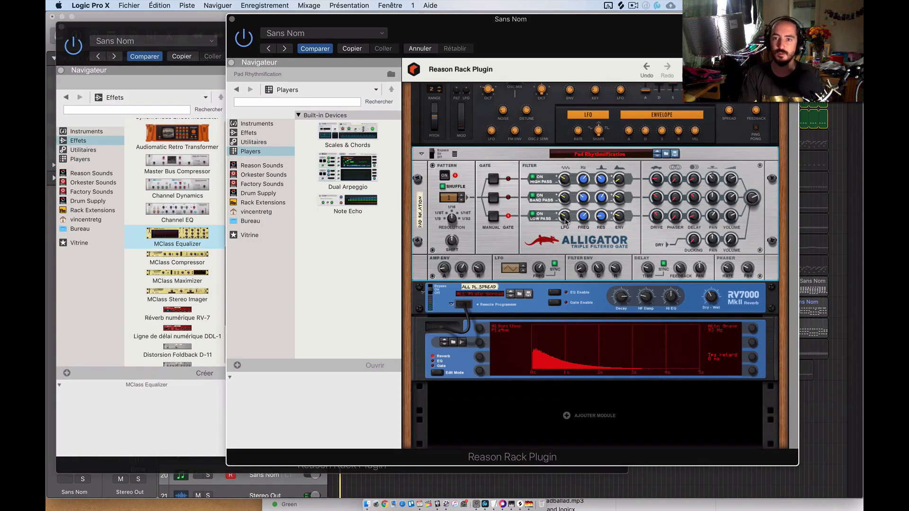
pyautogui.scroll(5, 611, 204)
pyautogui.press('s')
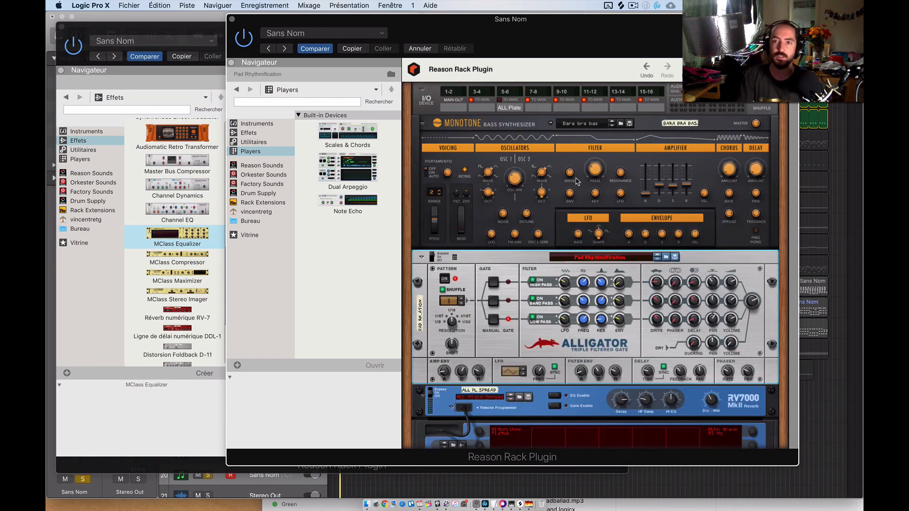
pyautogui.press('space')
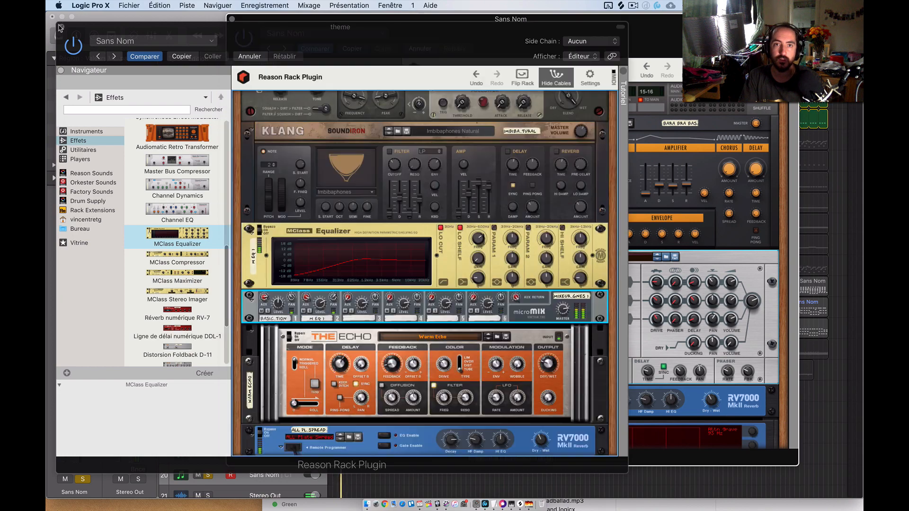
# Close both rack windows, open track 2's rack, and unfold the Kong Drum Designer with pad 3 selected
pyautogui.click(52, 17)
pyautogui.click(232, 19)
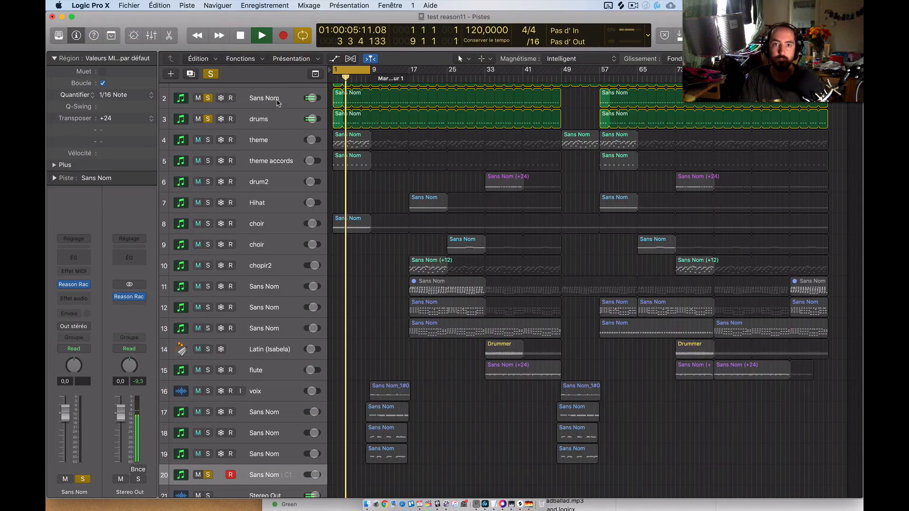
pyautogui.click(282, 100)
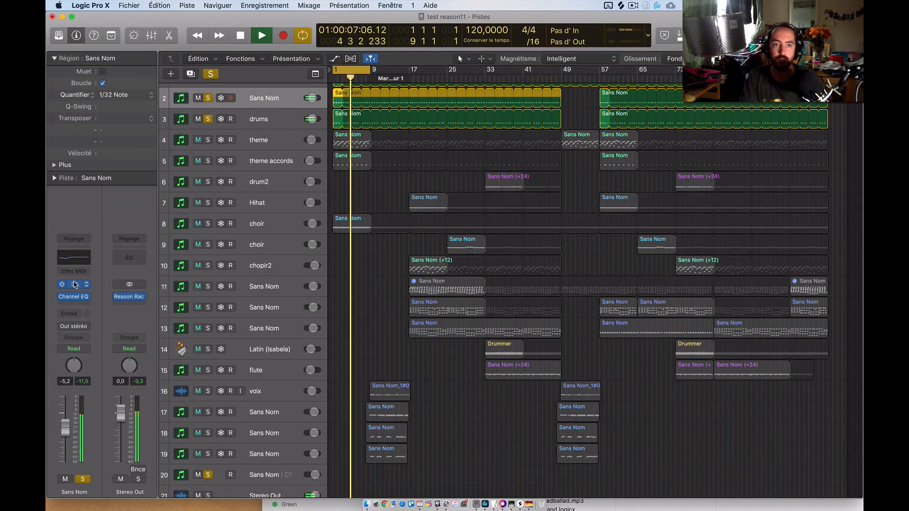
pyautogui.click(74, 284)
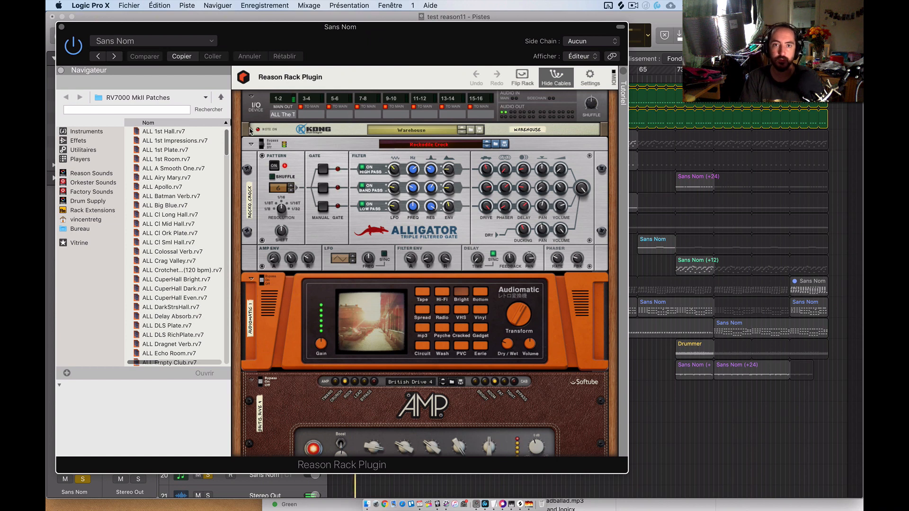
pyautogui.click(252, 129)
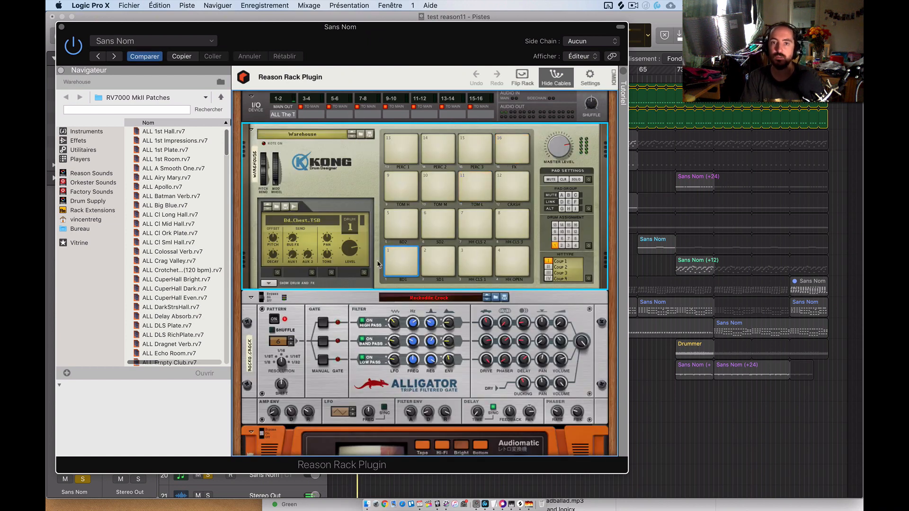
pyautogui.click(473, 261)
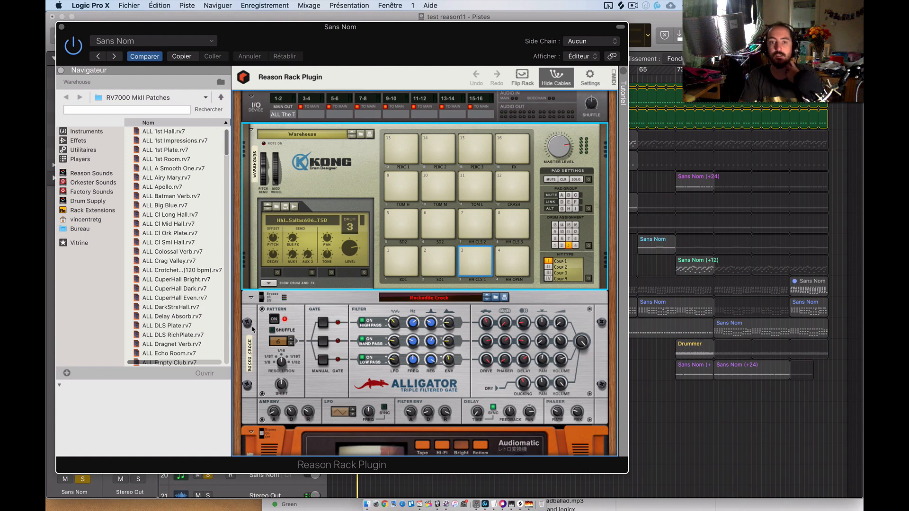
# Examine track 2's effect chain below Kong, from the Alligator to the Audiomatic and AMP, including the rear cabling
pyautogui.scroll(-3, 432, 315)
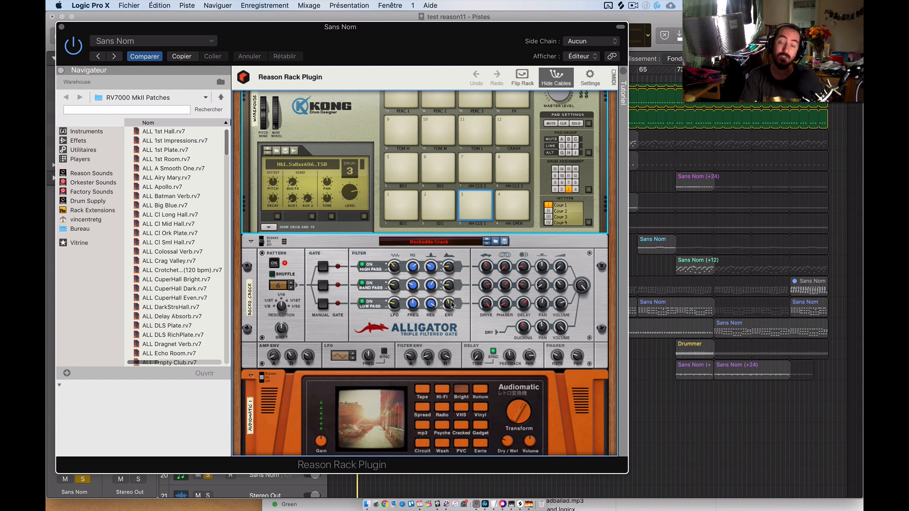
pyautogui.scroll(-1, 483, 266)
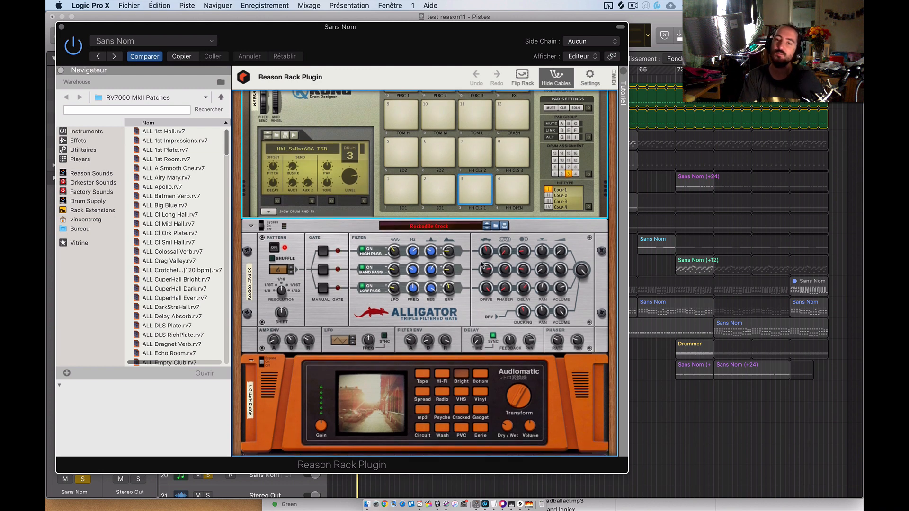
pyautogui.scroll(-8, 483, 266)
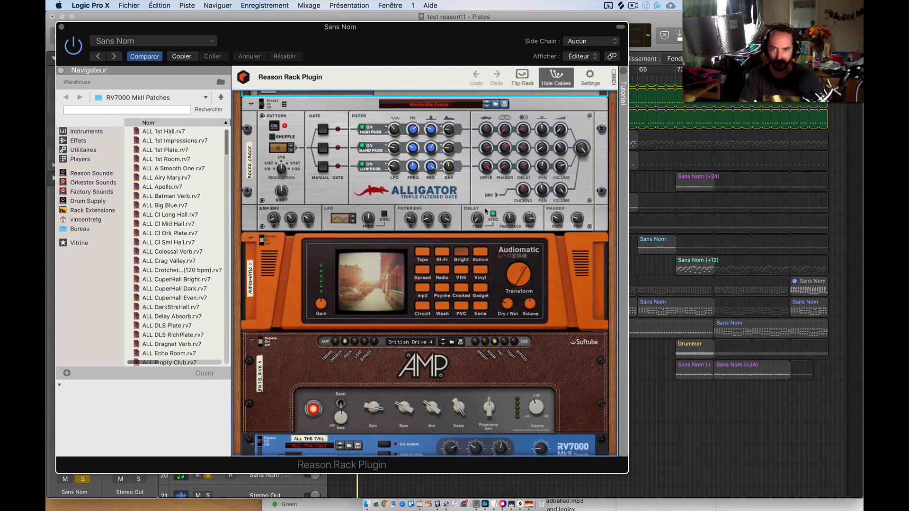
pyautogui.click(538, 256)
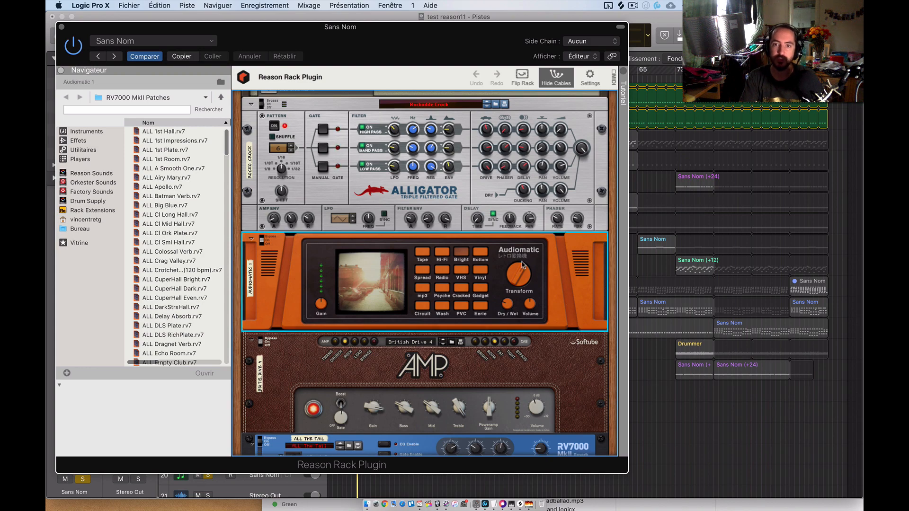
pyautogui.press('Tab')
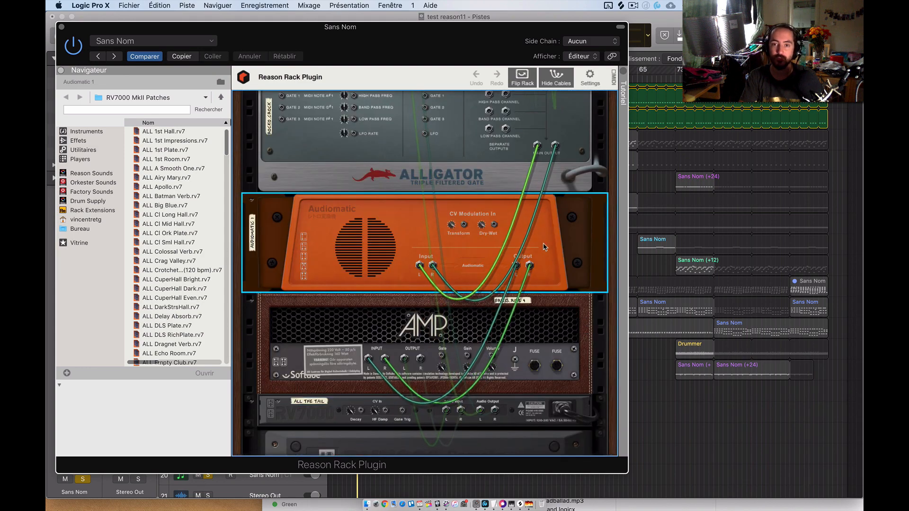
pyautogui.press('Tab')
# Try the Vinyl and Cracked presets on the Audiomatic, set Transform to 86%, and lower the dry/wet mix
pyautogui.moveTo(522, 232)
pyautogui.mouseDown()
pyautogui.moveTo(513, 238)
pyautogui.moveTo(526, 248)
pyautogui.mouseUp()
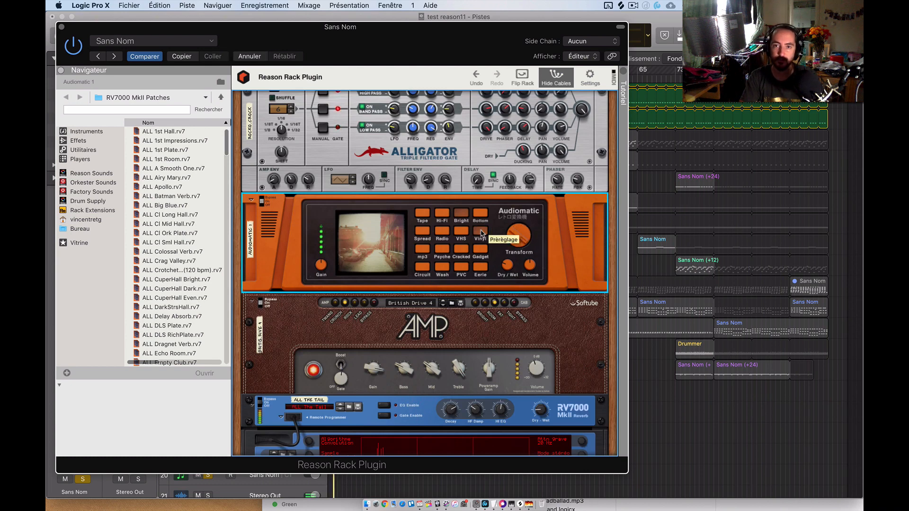
pyautogui.click(461, 249)
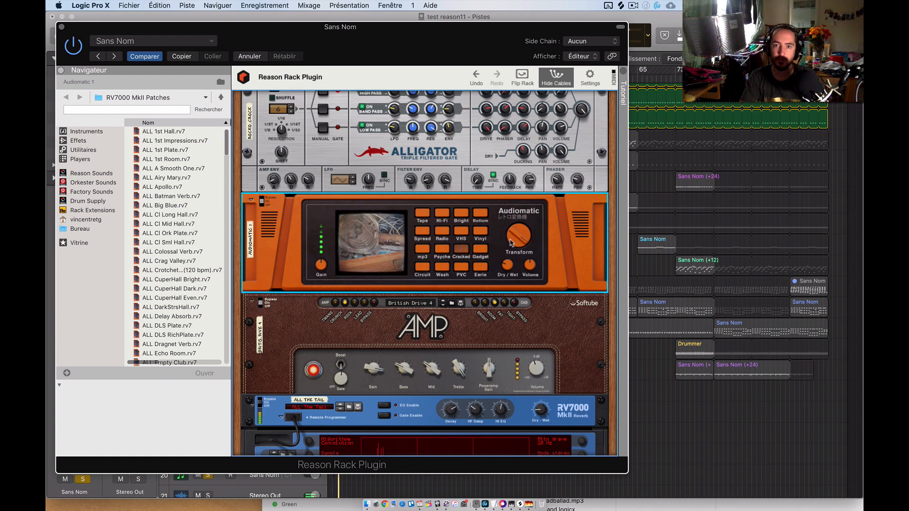
pyautogui.moveTo(519, 236); pyautogui.dragTo(513, 185)
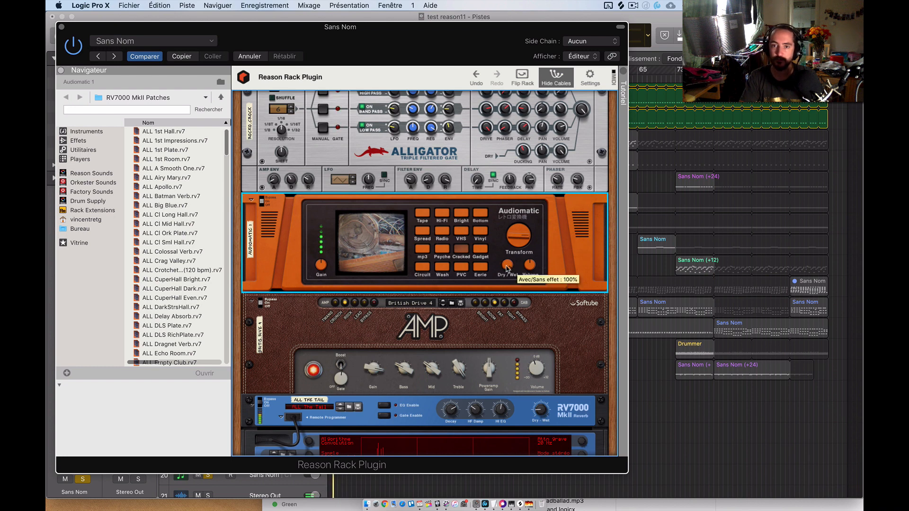
pyautogui.moveTo(508, 270); pyautogui.dragTo(508, 296)
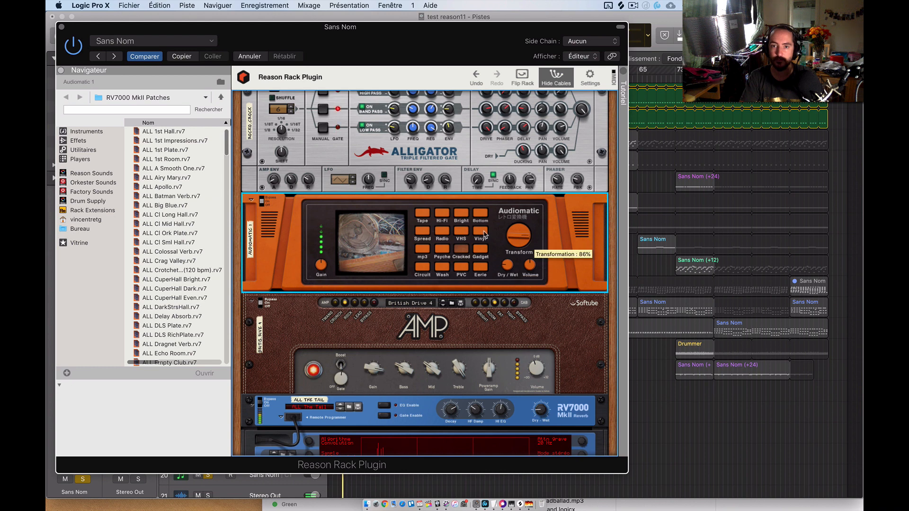
# Try the Audiomatic's Bottom preset, set its dry/wet mix to 53%, and switch to the Vinyl preset
pyautogui.click(480, 215)
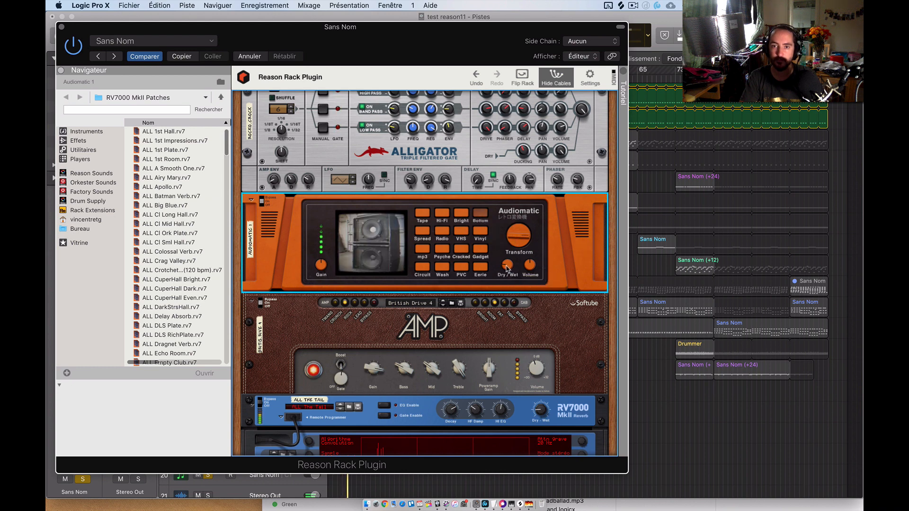
pyautogui.moveTo(507, 269); pyautogui.dragTo(510, 258)
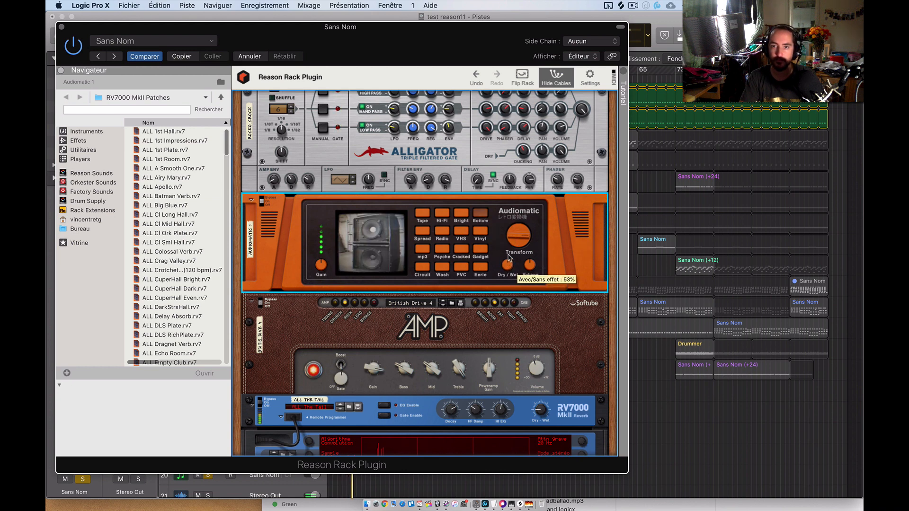
pyautogui.click(481, 239)
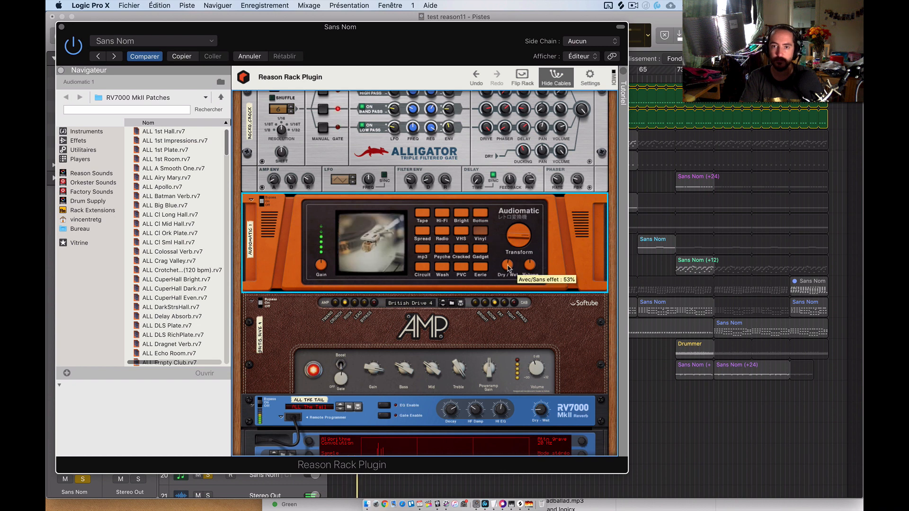
# Try the Audiomatic's VHS preset, set its dry/wet mix to 45%, and switch to the mp3 preset
pyautogui.moveTo(509, 272); pyautogui.dragTo(509, 273)
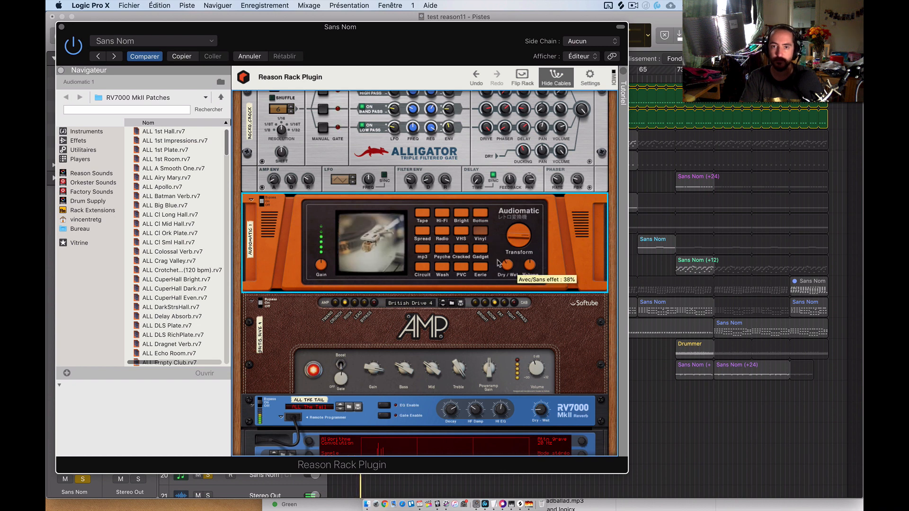
pyautogui.click(462, 235)
pyautogui.moveTo(510, 259); pyautogui.dragTo(510, 259)
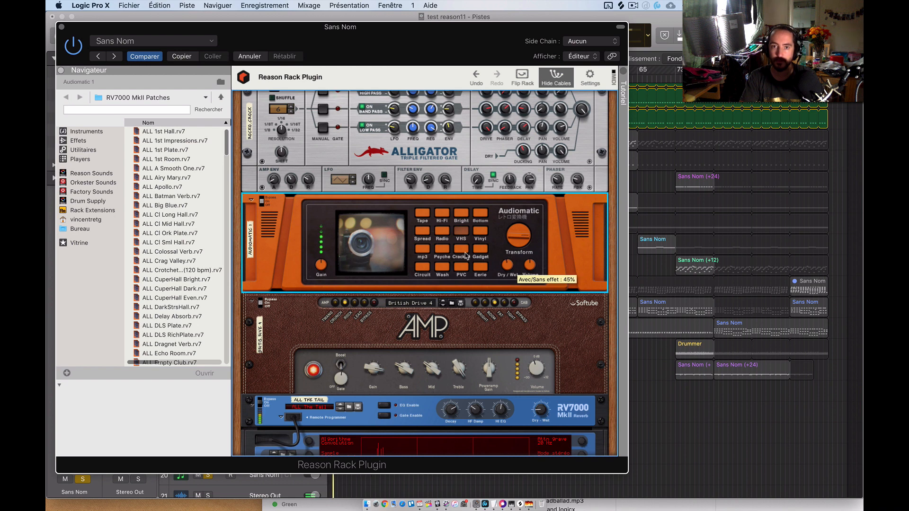
pyautogui.click(422, 249)
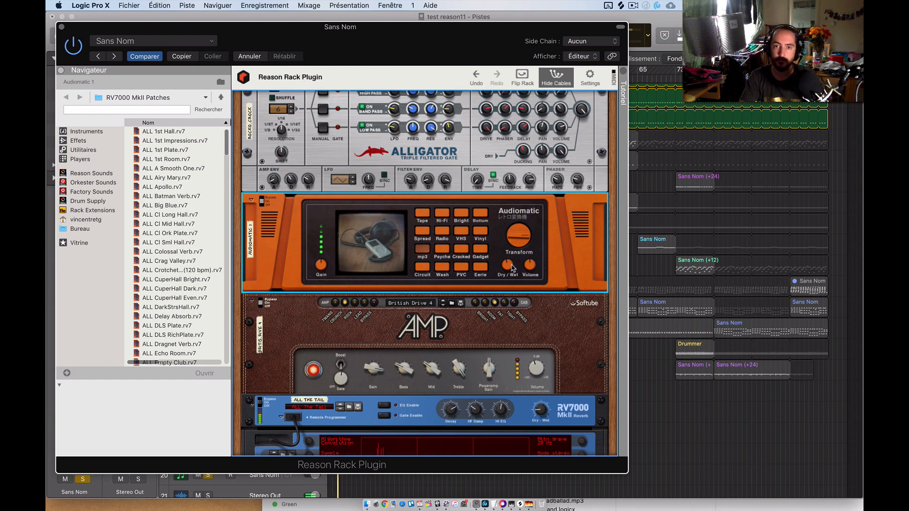
# Examine the rack from the AMP and RV7000 back up to Kong, including the rear cabling, and close the rack window
pyautogui.scroll(-6, 474, 240)
pyautogui.click(560, 204)
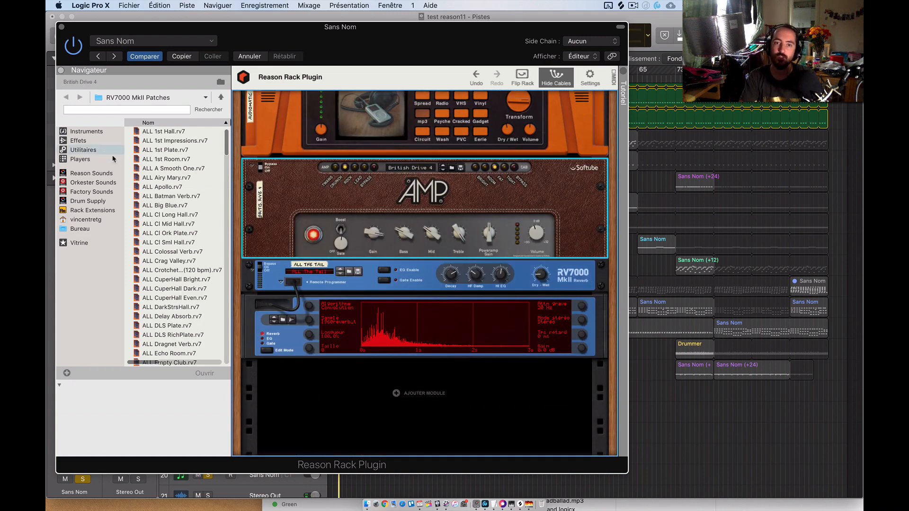
pyautogui.press('Tab')
pyautogui.scroll(3, 408, 204)
pyautogui.scroll(5, 408, 204)
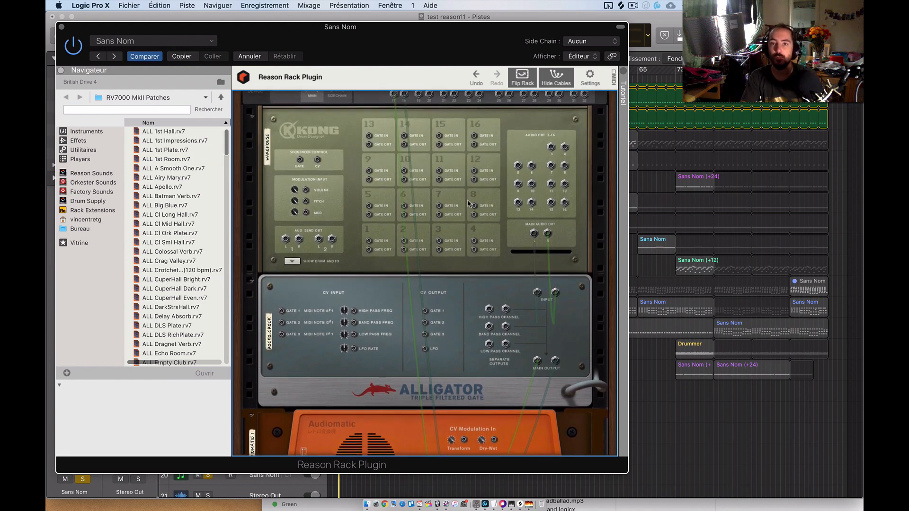
pyautogui.scroll(1, 469, 204)
pyautogui.press('Tab')
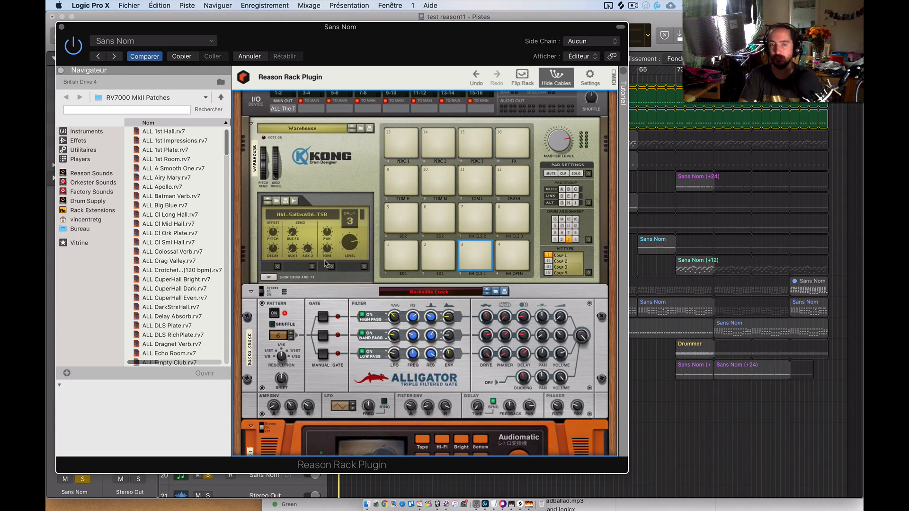
pyautogui.click(61, 28)
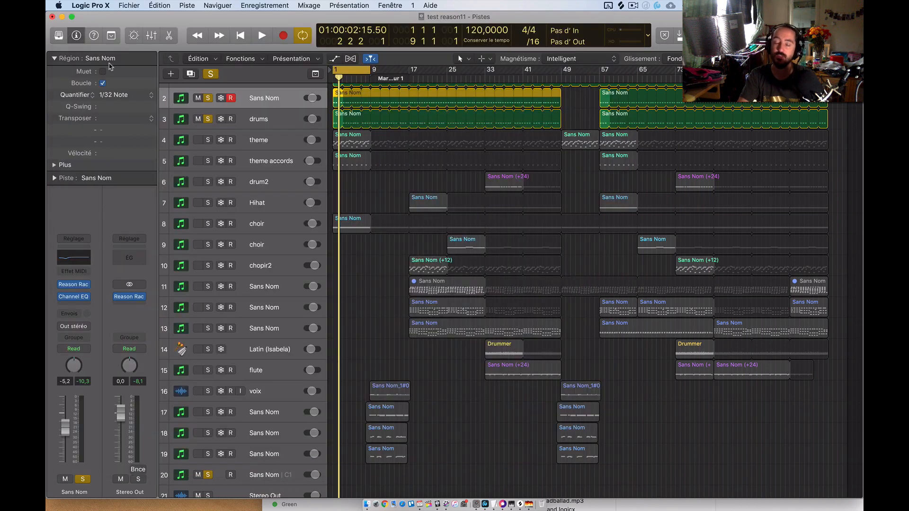
# Select the choir track 8, look briefly at its Reason Rack instrument, and clear all active track solos
pyautogui.click(209, 118)
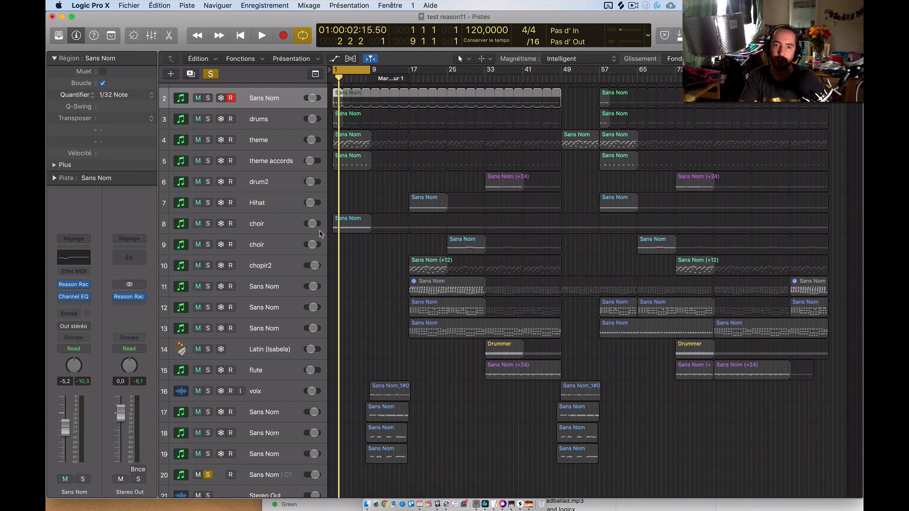
pyautogui.click(262, 227)
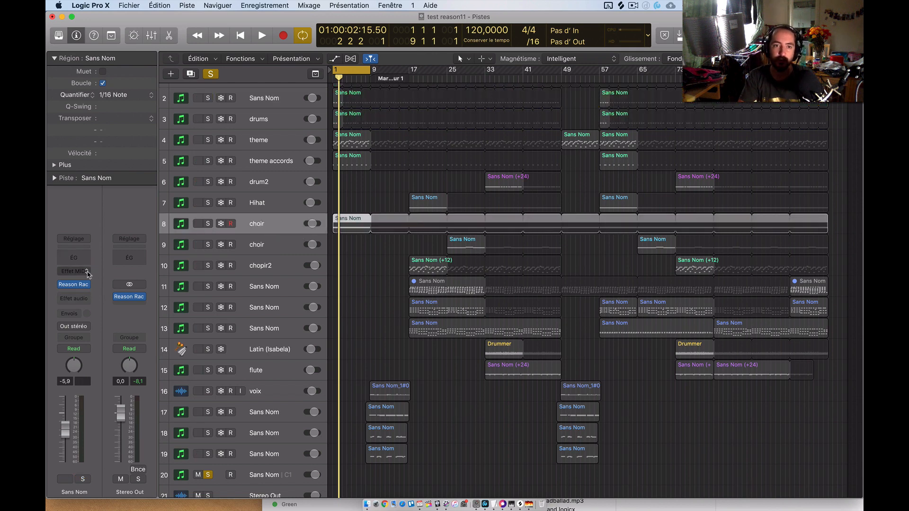
pyautogui.moveTo(76, 286)
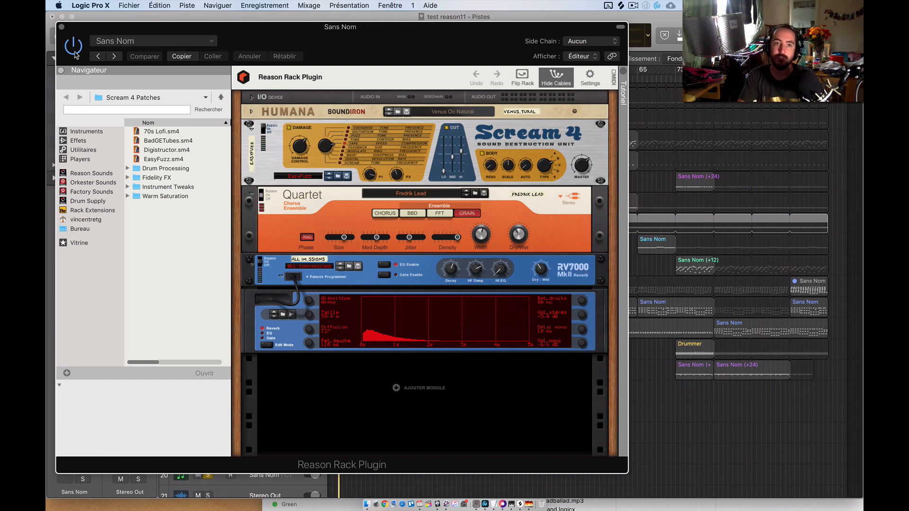
pyautogui.click(63, 28)
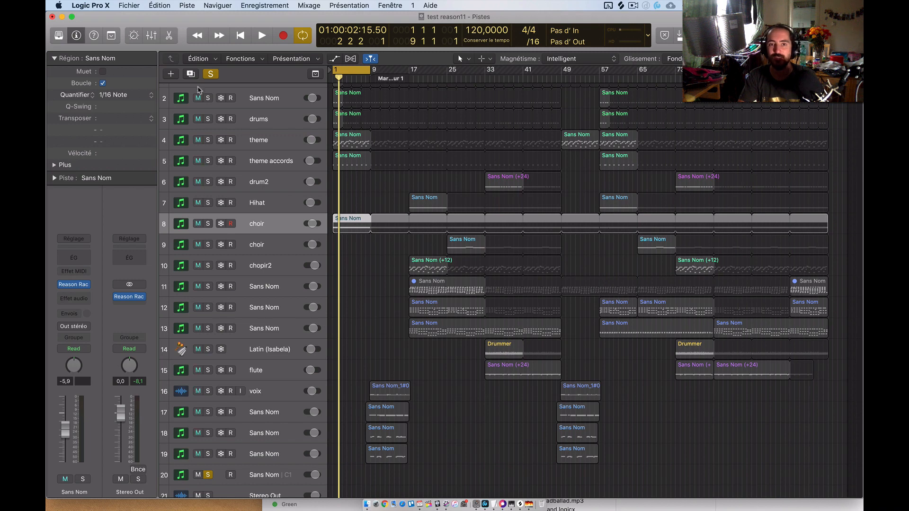
pyautogui.click(211, 74)
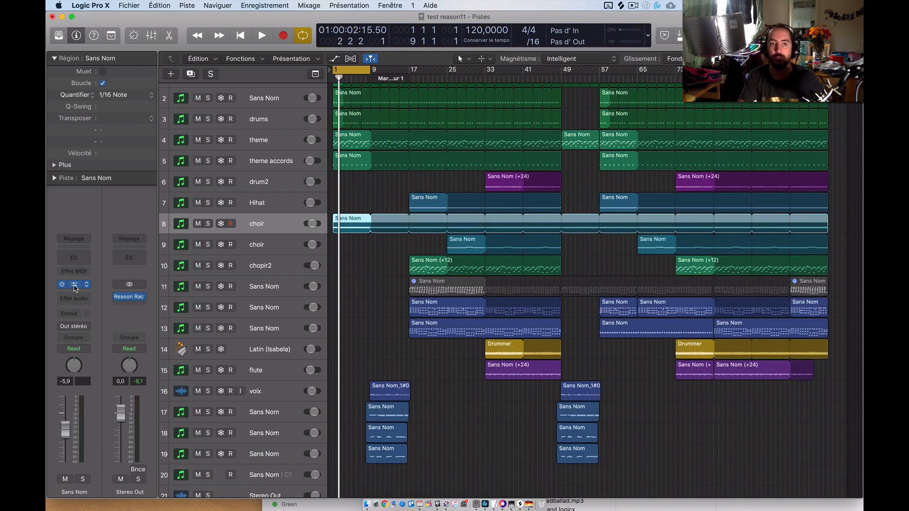
# Open the choir track's Reason Rack, examine its front panels and rear cabling, and close it
pyautogui.click(75, 286)
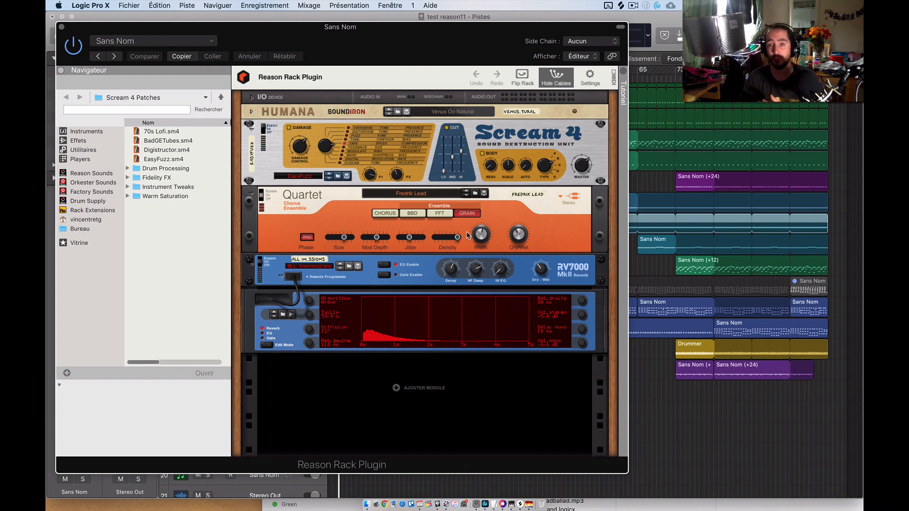
pyautogui.click(557, 77)
pyautogui.click(523, 77)
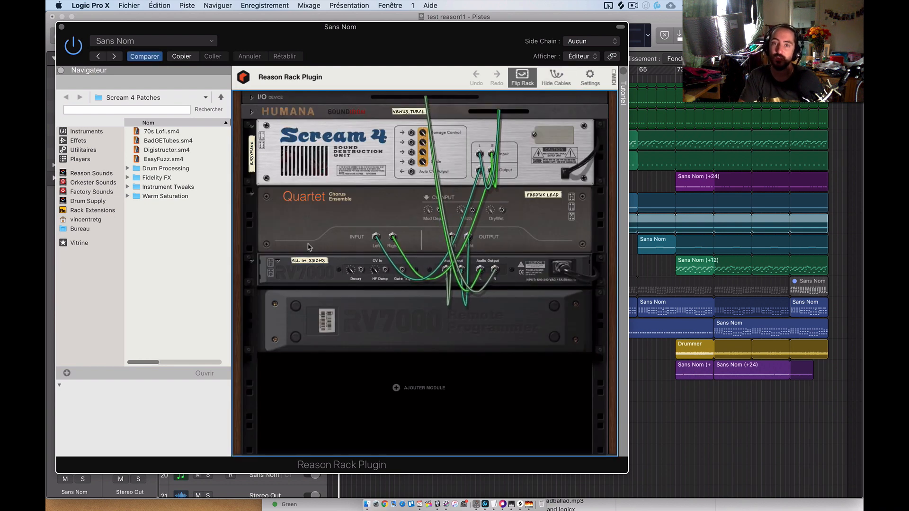
pyautogui.press('Tab')
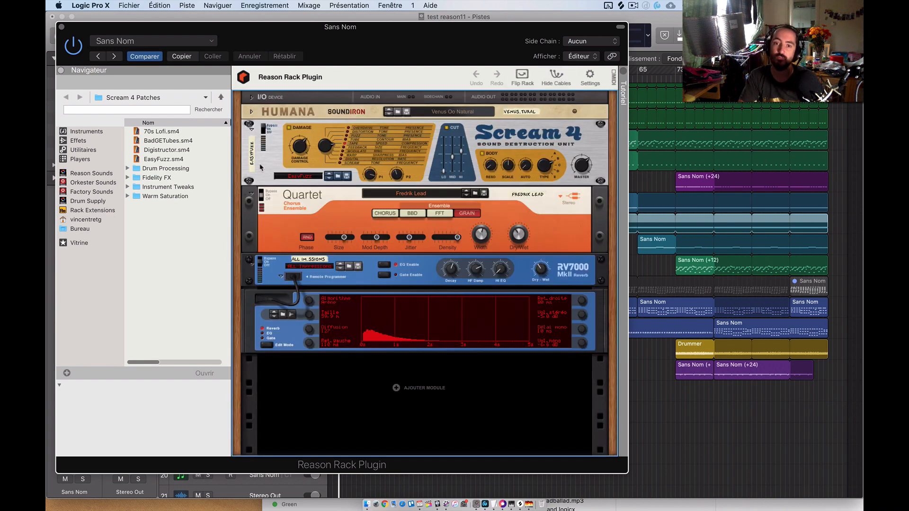
pyautogui.click(61, 27)
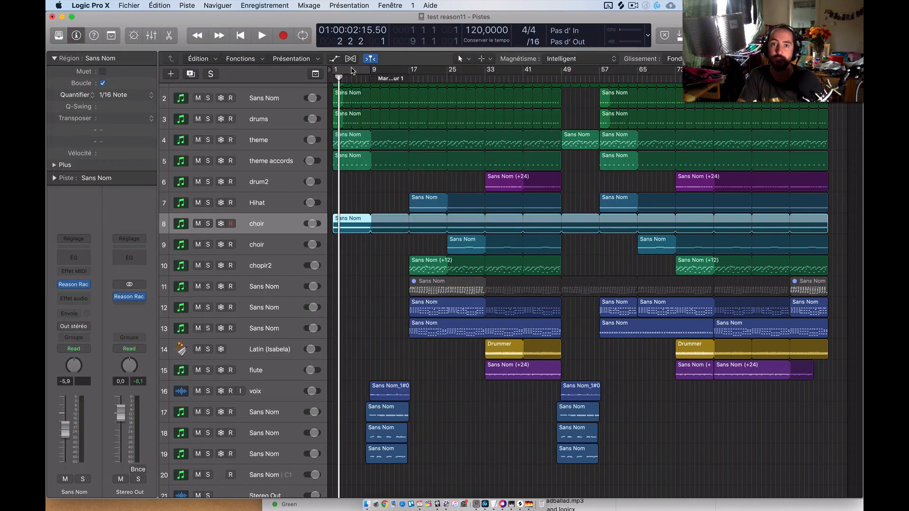
# Set the cycle range to bars 9–17, solo tracks 16 to 19 and start playback
pyautogui.moveTo(353, 69); pyautogui.dragTo(393, 70)
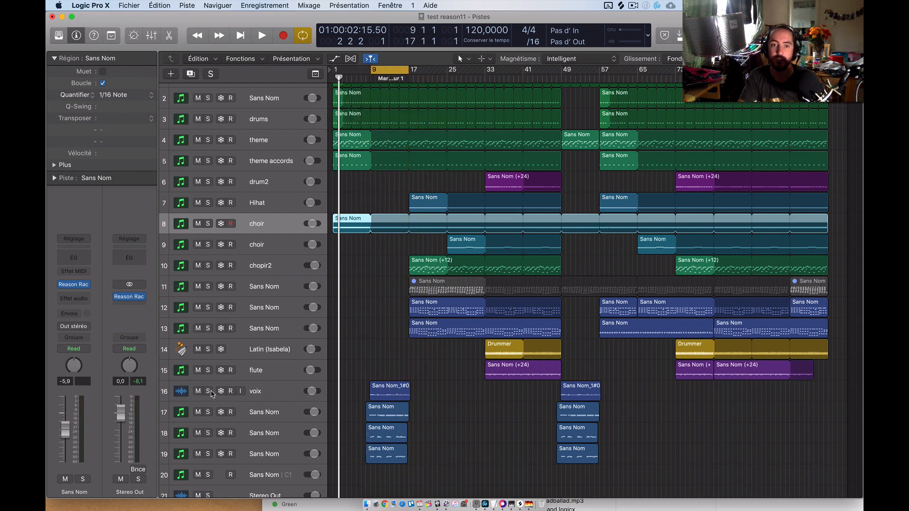
pyautogui.moveTo(208, 391); pyautogui.dragTo(207, 454)
pyautogui.press('space')
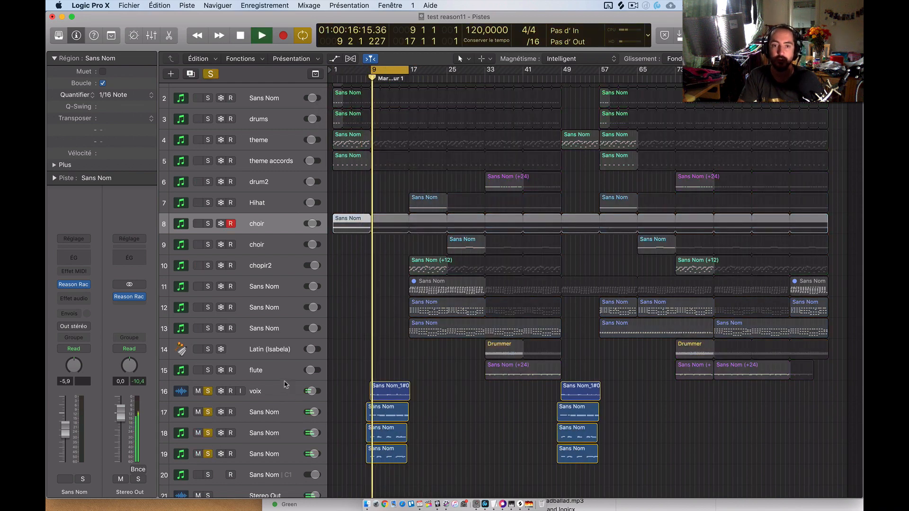
# Listen to tracks 17–19 without the voix track, stop playback, select track 17 and clear all solos
pyautogui.click(208, 391)
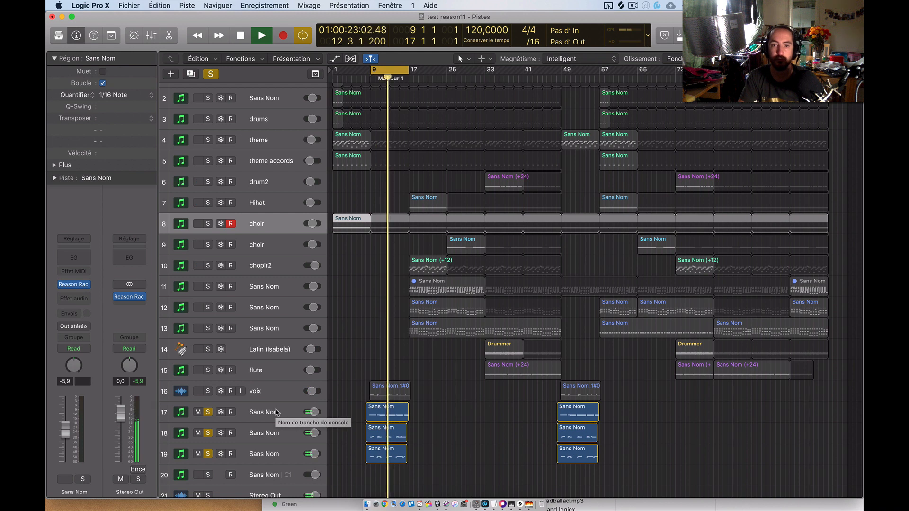
pyautogui.press('space')
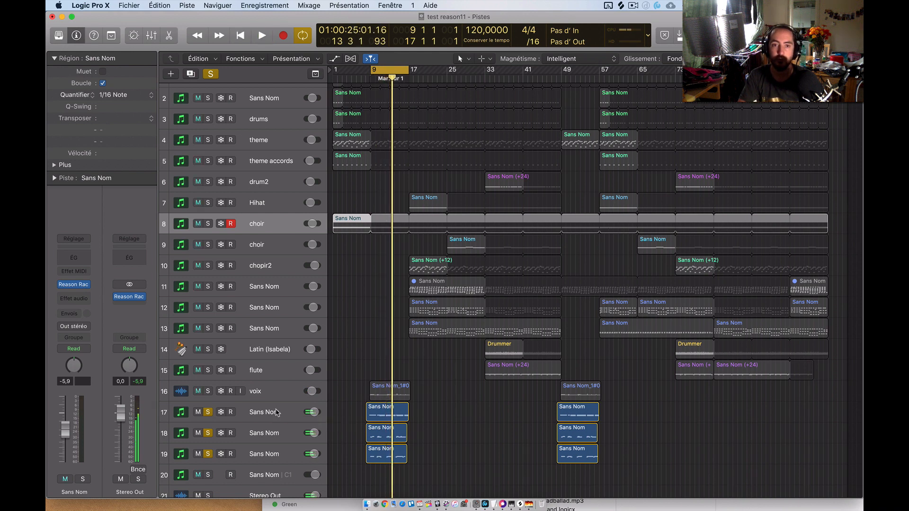
pyautogui.click(277, 413)
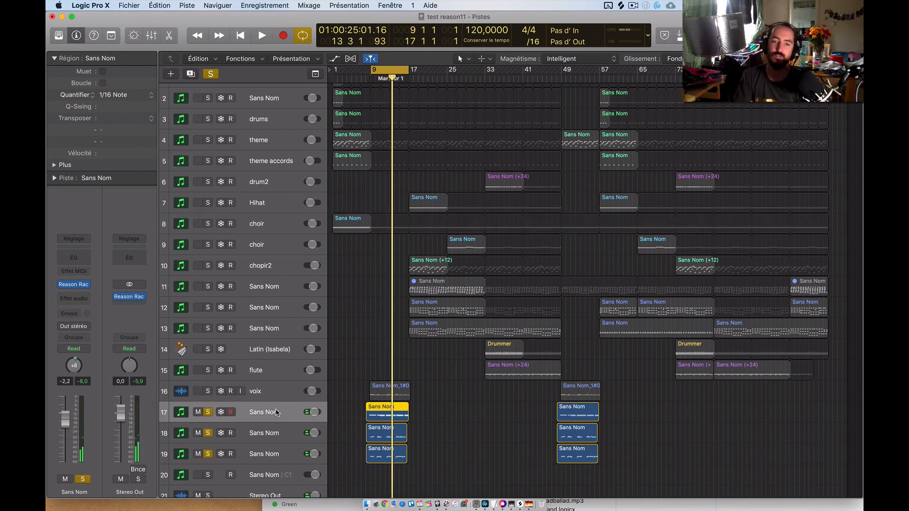
pyautogui.keyDown('alt'); pyautogui.click(207, 412); pyautogui.keyUp('alt')
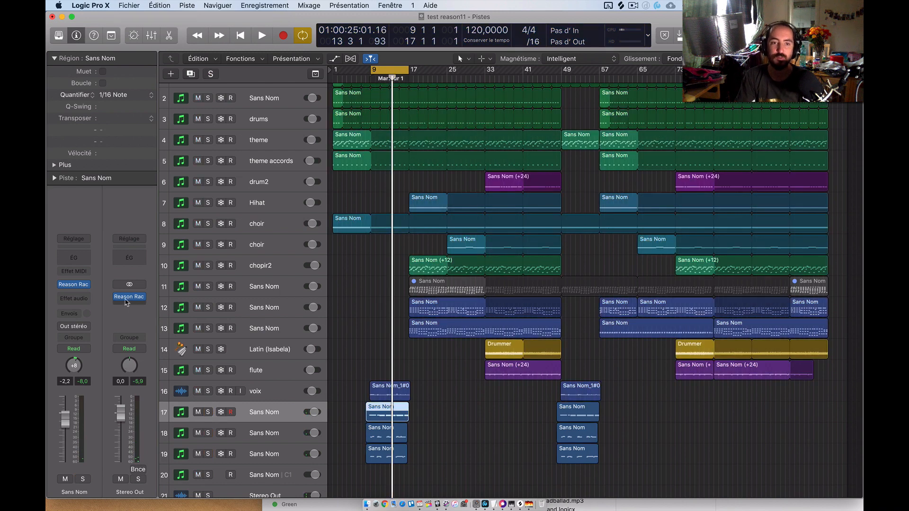
# Select and solo the voix track, and listen briefly to it alone
pyautogui.click(289, 391)
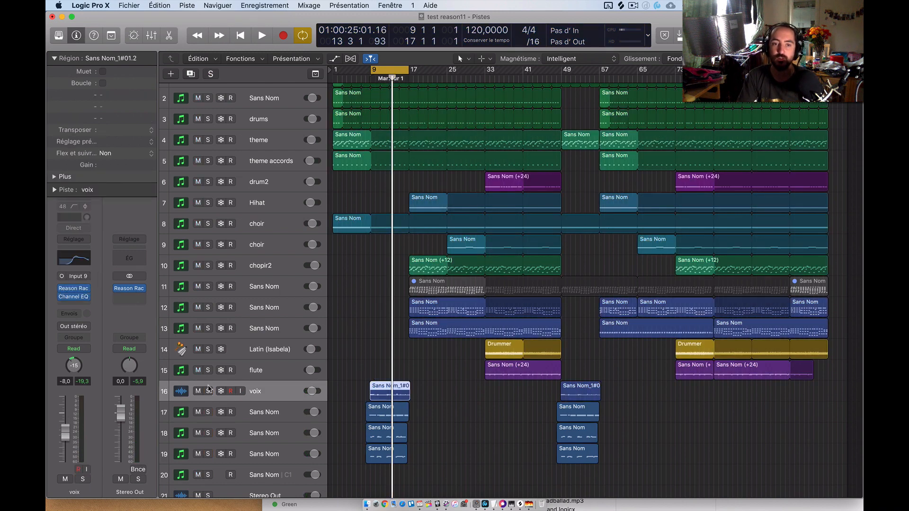
pyautogui.click(208, 391)
pyautogui.press('space')
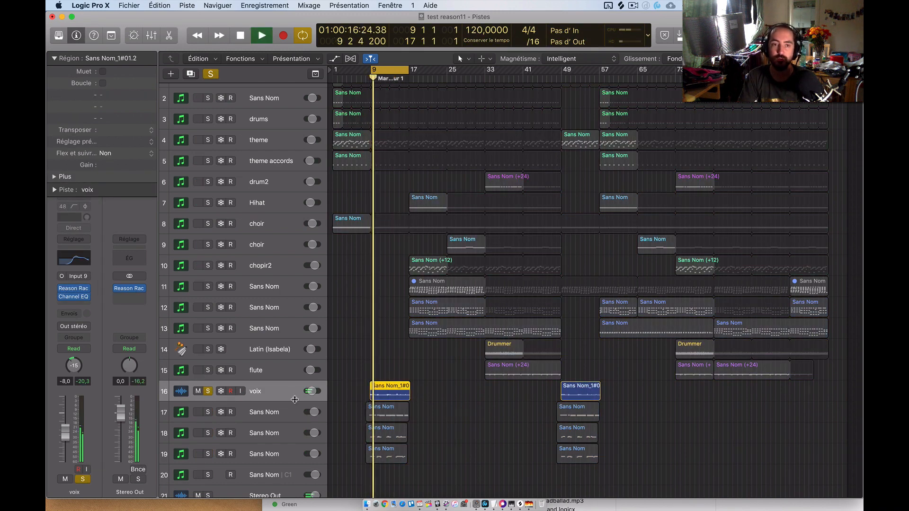
pyautogui.press('space')
# Open the voix track's Reason Rack effect, compare the vocal with the Alligator bypassed and switched on, and close it
pyautogui.click(76, 291)
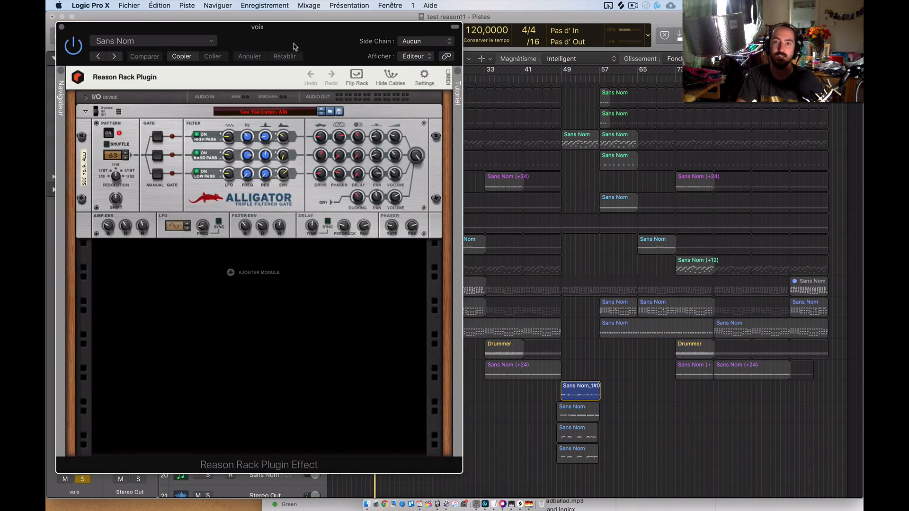
pyautogui.moveTo(295, 46); pyautogui.dragTo(491, 81)
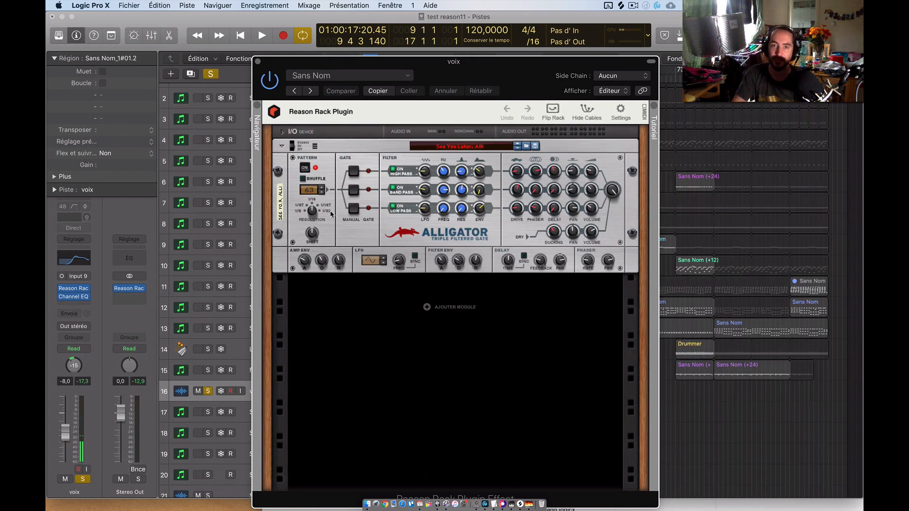
pyautogui.press('space')
pyautogui.click(292, 146)
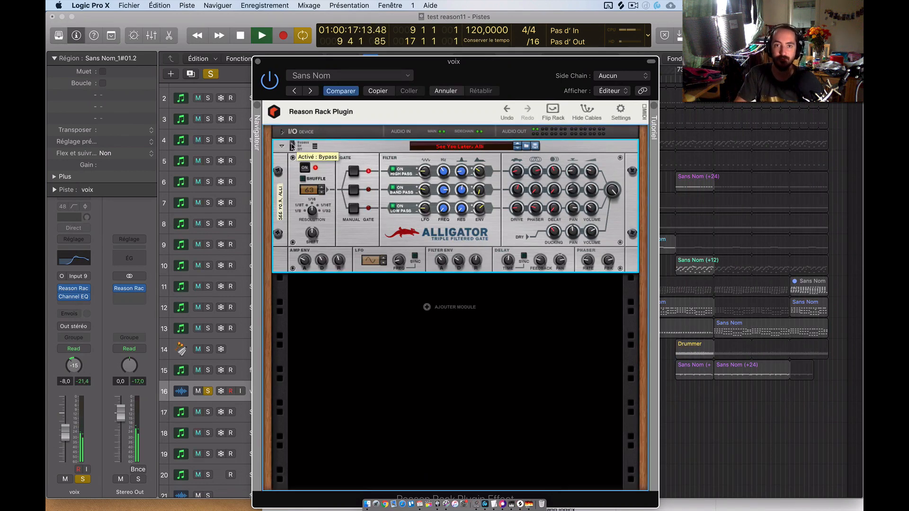
pyautogui.click(292, 146)
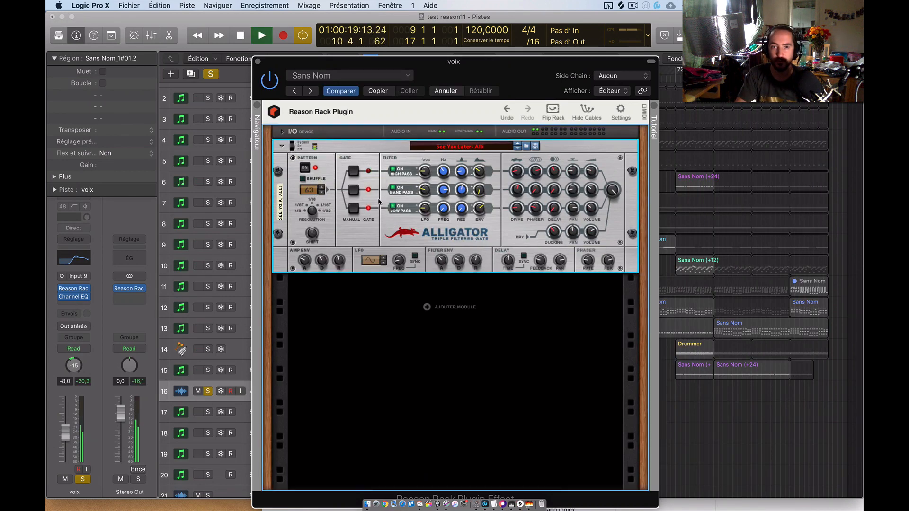
pyautogui.press('space')
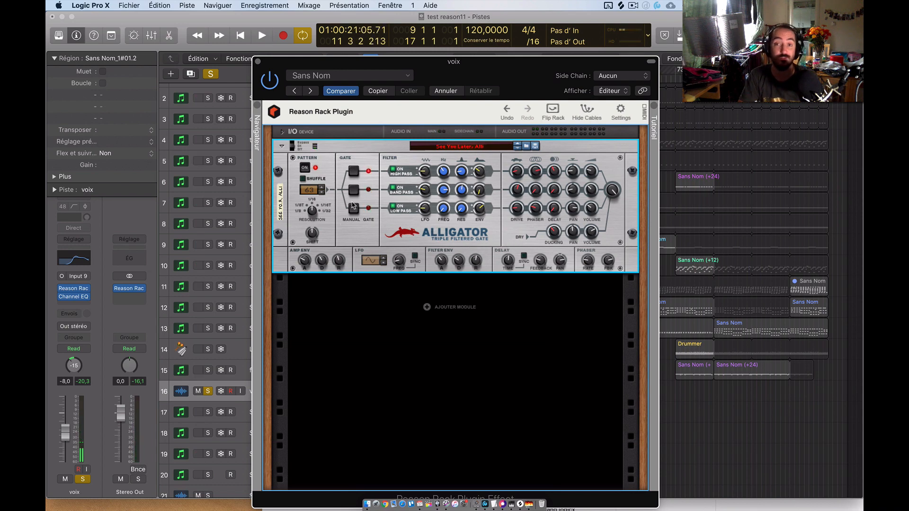
pyautogui.click(258, 62)
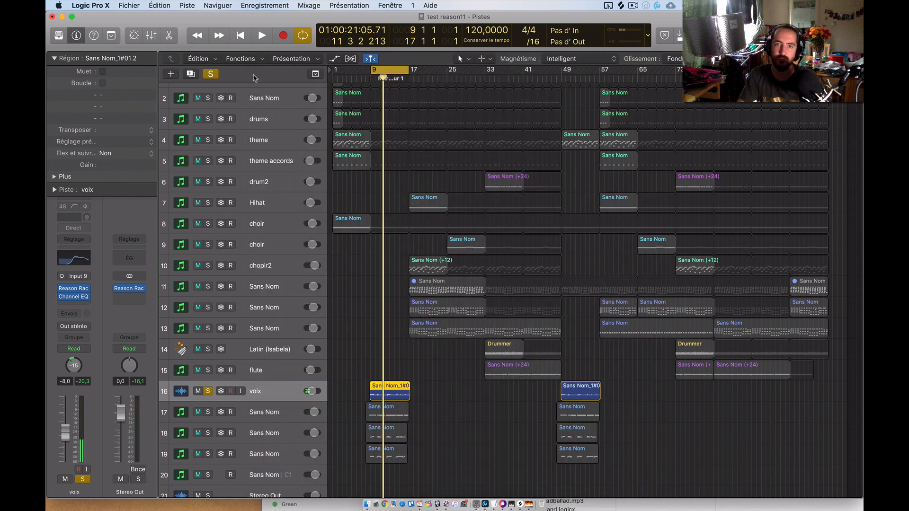
# Turn off the voix track's solo and open the Reason Rack instrument of track 17
pyautogui.scroll(-1, 256, 313)
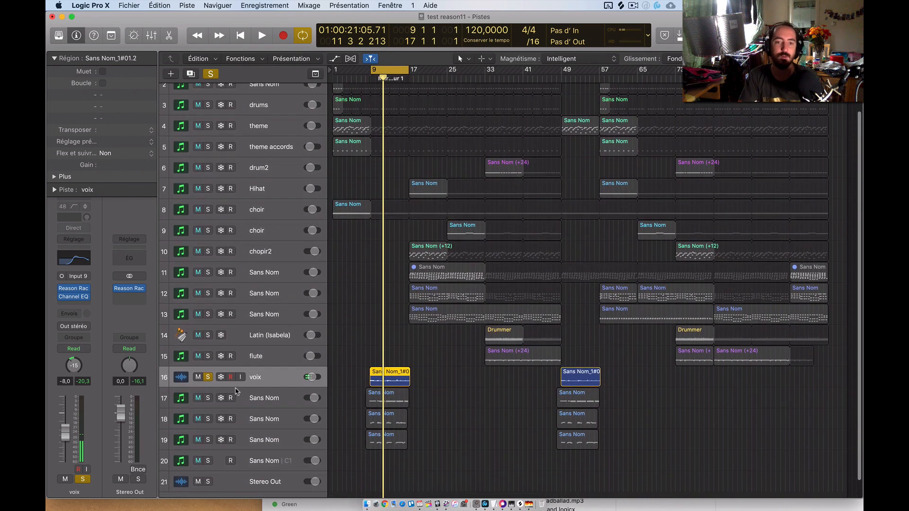
pyautogui.click(208, 377)
pyautogui.click(273, 400)
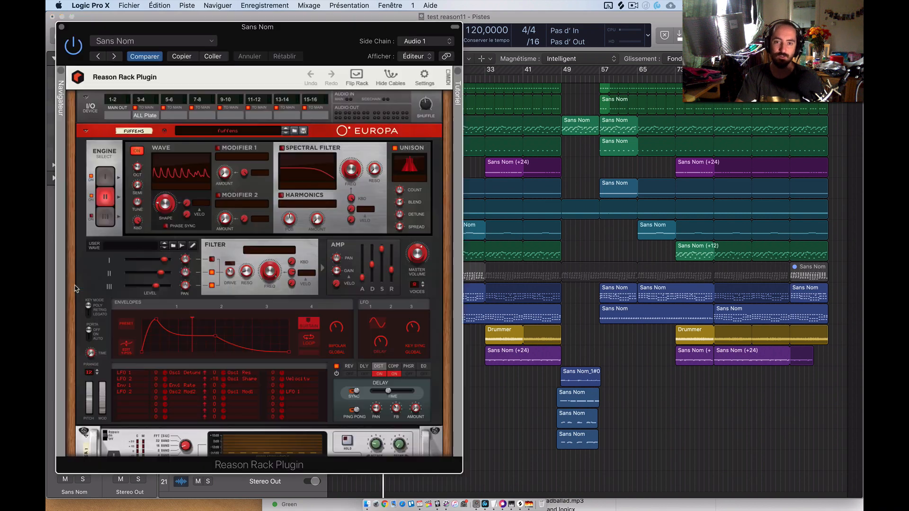
pyautogui.click(74, 286)
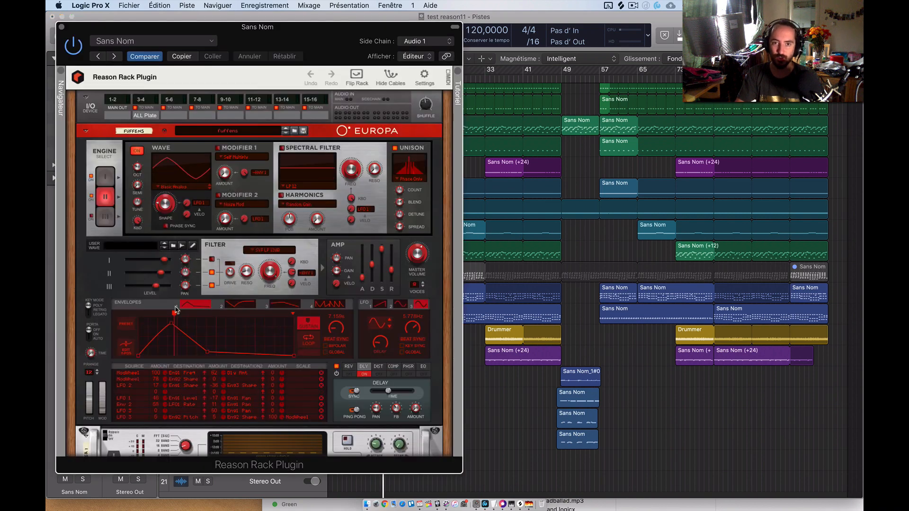
pyautogui.moveTo(344, 43); pyautogui.dragTo(510, 34)
# Look through the devices in track 17's rack and fold the Europa synthesizer
pyautogui.scroll(-5, 480, 184)
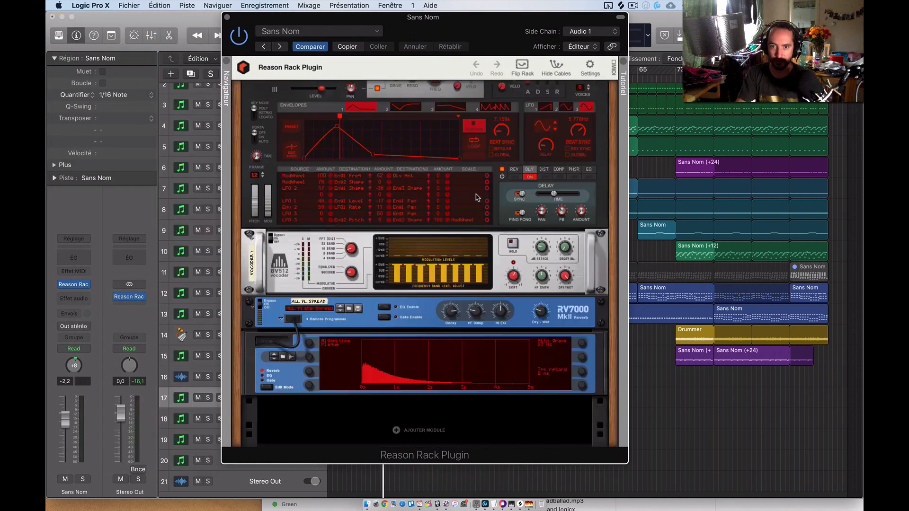
pyautogui.scroll(5, 480, 184)
pyautogui.scroll(1, 479, 184)
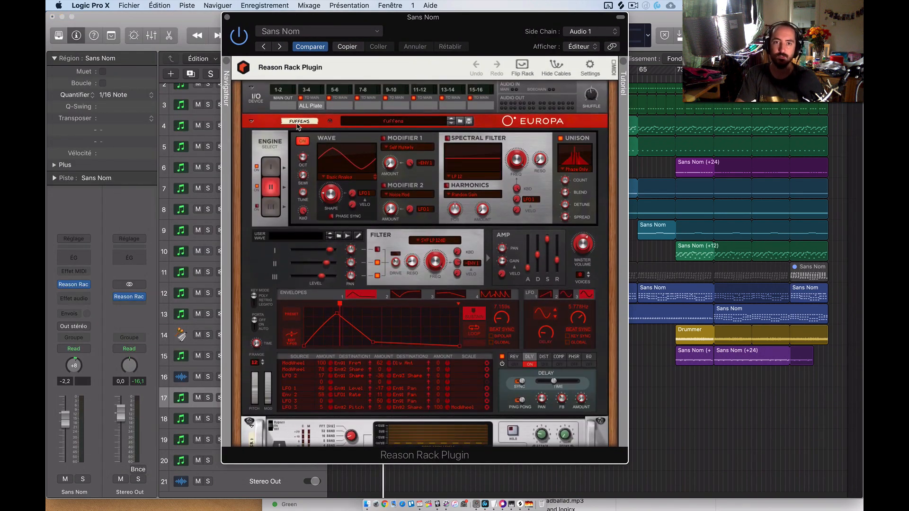
pyautogui.click(251, 122)
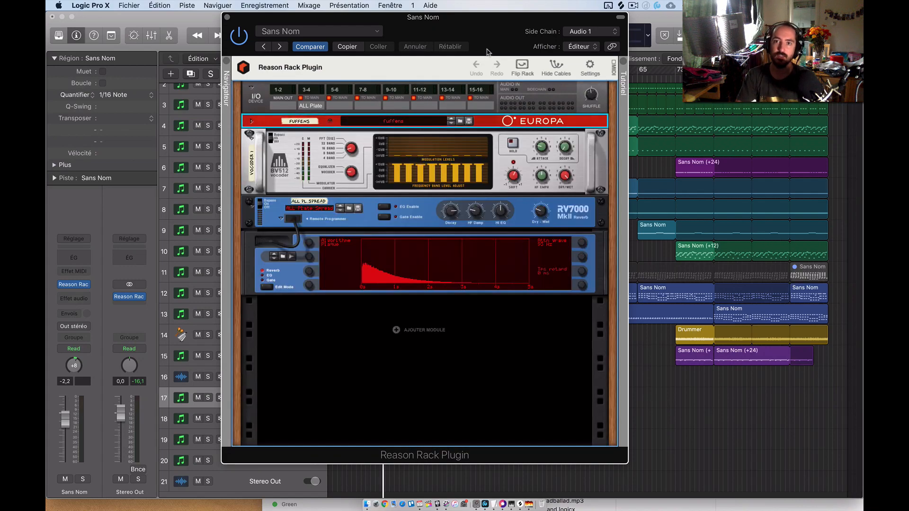
# Examine the side chain source choices of track 17's Reason Rack, keeping voix (Audio 1) as the source
pyautogui.moveTo(489, 51); pyautogui.dragTo(606, 65)
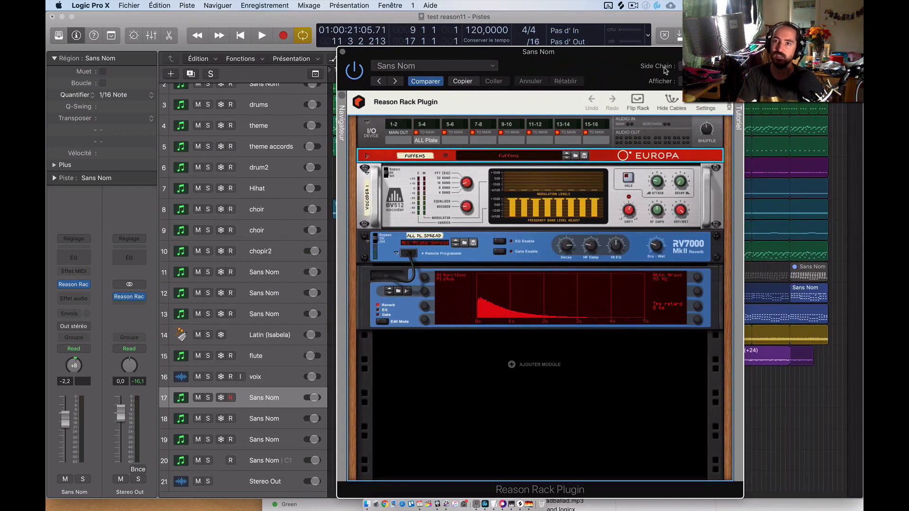
pyautogui.click(680, 66)
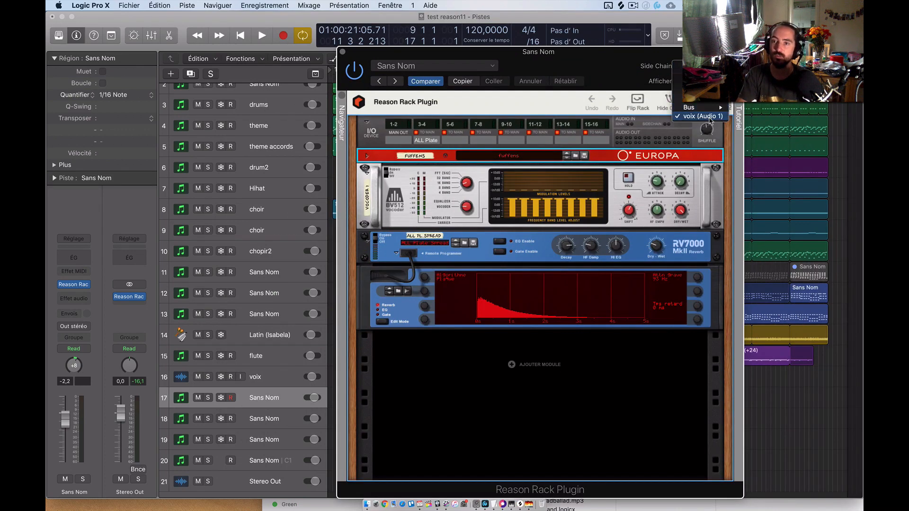
pyautogui.click(644, 59)
pyautogui.click(703, 66)
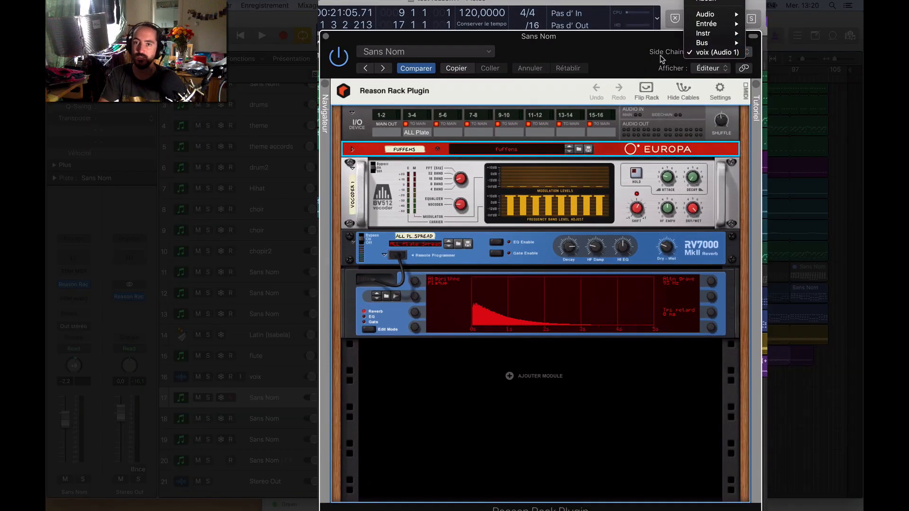
pyautogui.click(624, 62)
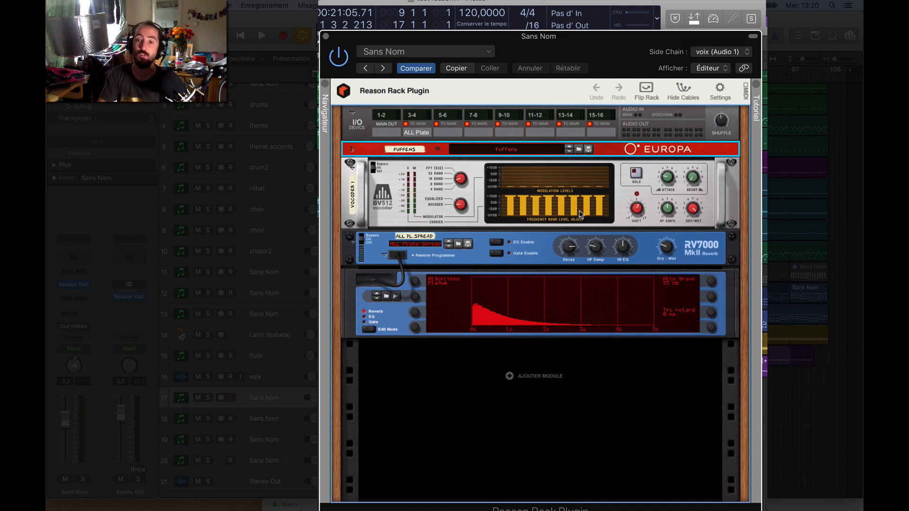
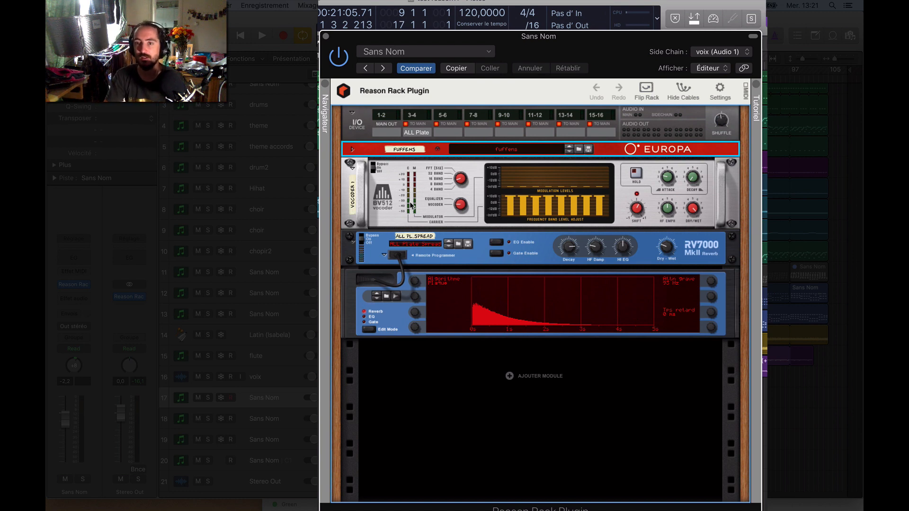
# Select the BV512 vocoder and flip the rack to examine its rear cabling
pyautogui.click(411, 205)
pyautogui.press('Tab')
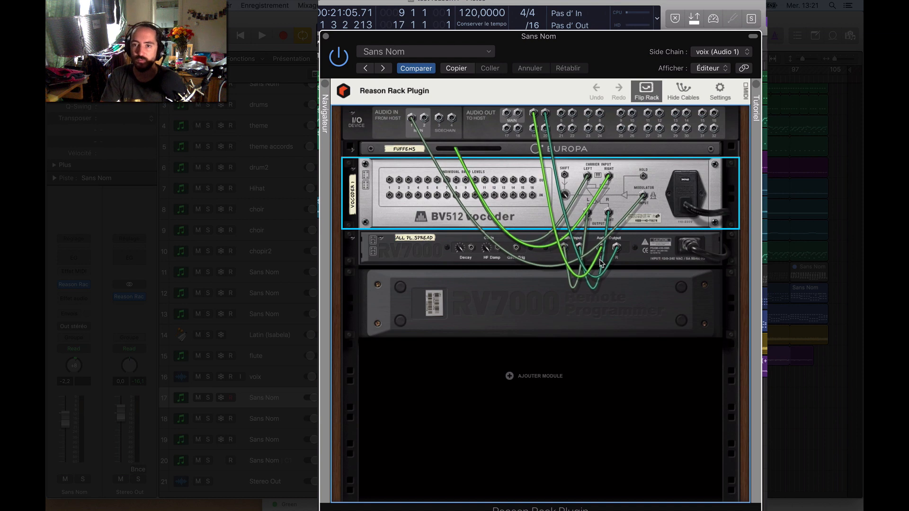
# Unfold the Europa synthesizer in the rear view and dim the cables of devices that are not selected
pyautogui.click(351, 152)
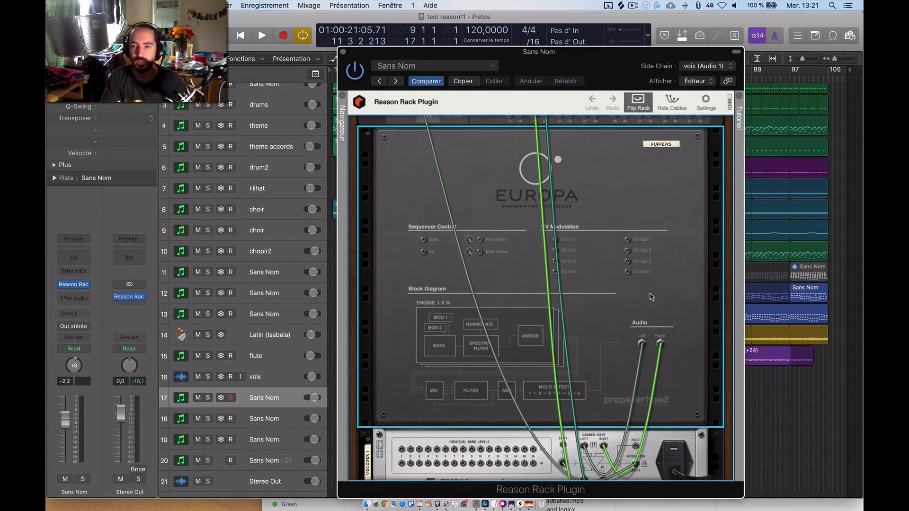
pyautogui.scroll(-8, 651, 295)
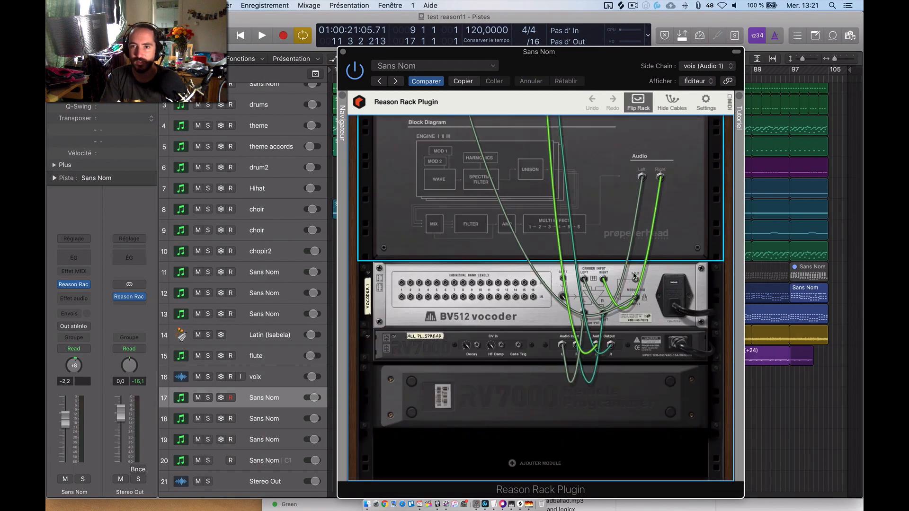
pyautogui.click(671, 112)
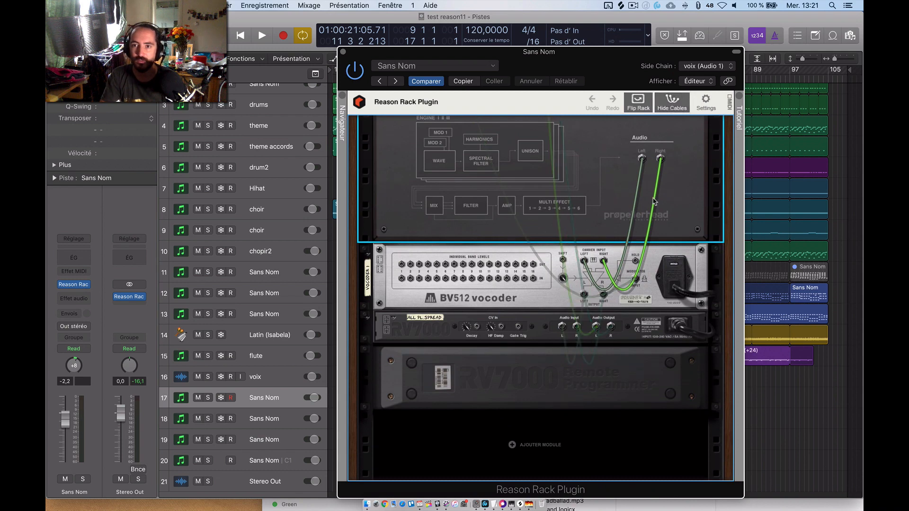
pyautogui.scroll(1, 666, 194)
pyautogui.scroll(2, 694, 190)
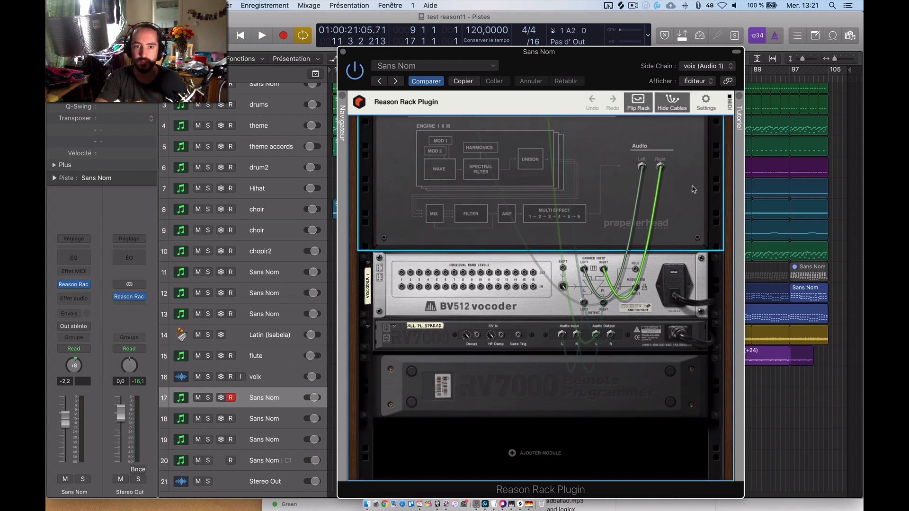
pyautogui.scroll(10, 694, 190)
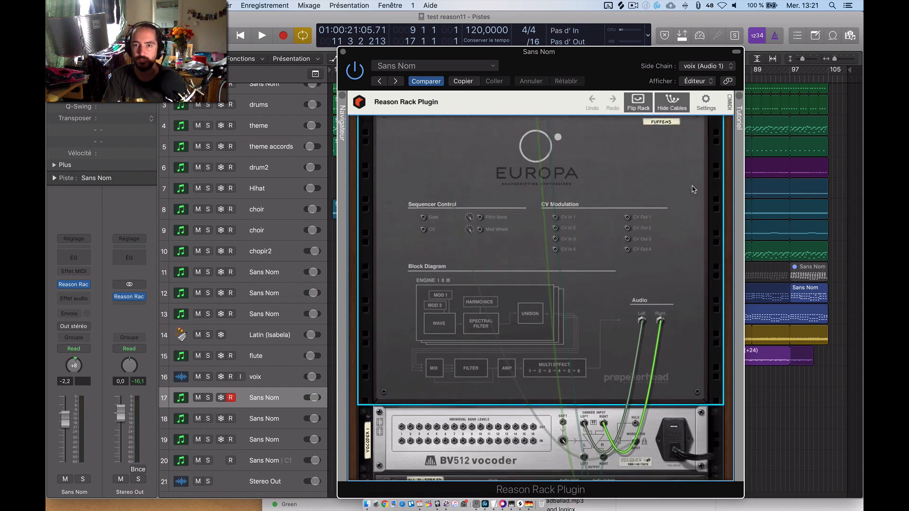
pyautogui.scroll(-8, 680, 160)
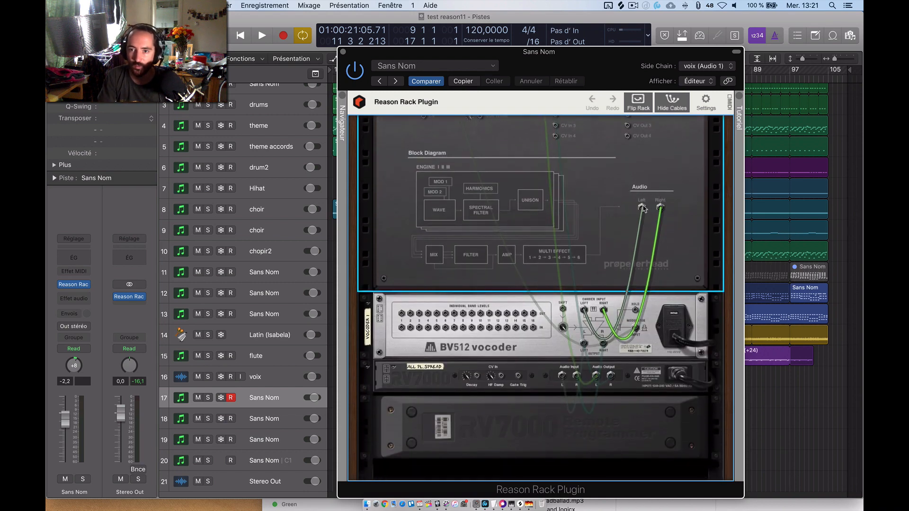
# Trace the cabling between the host audio inputs, Europa's audio outputs, the BV512 vocoder and the RV7000 reverb
pyautogui.moveTo(642, 207)
pyautogui.mouseDown()
pyautogui.moveTo(561, 235)
pyautogui.moveTo(642, 206)
pyautogui.mouseUp()
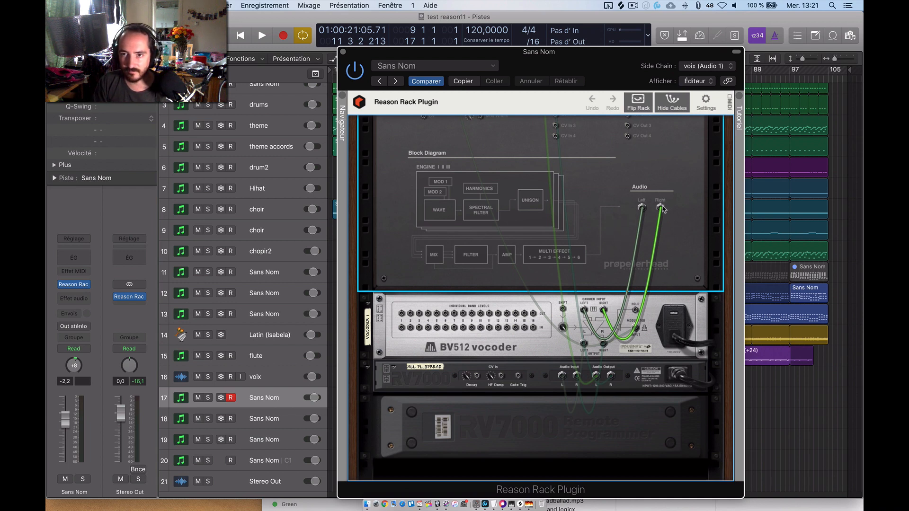
pyautogui.moveTo(661, 207)
pyautogui.mouseDown()
pyautogui.moveTo(590, 220)
pyautogui.moveTo(662, 210)
pyautogui.mouseUp()
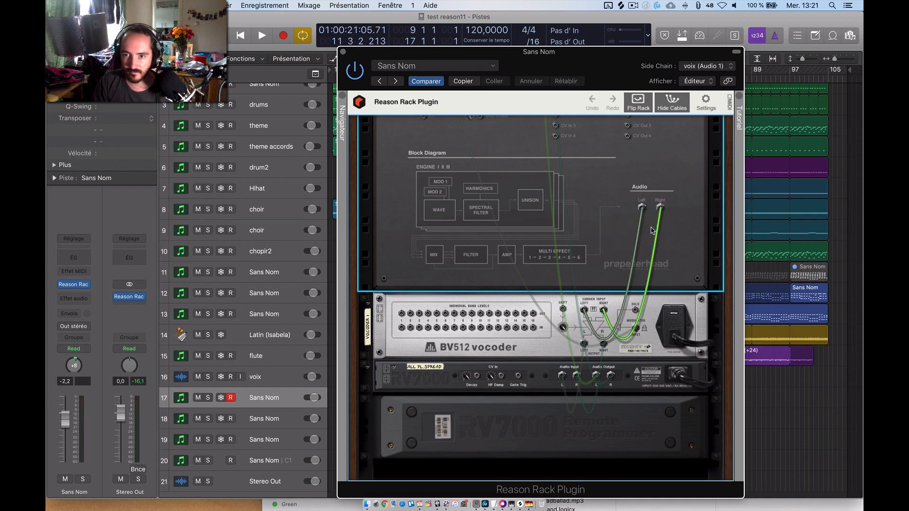
pyautogui.click(642, 332)
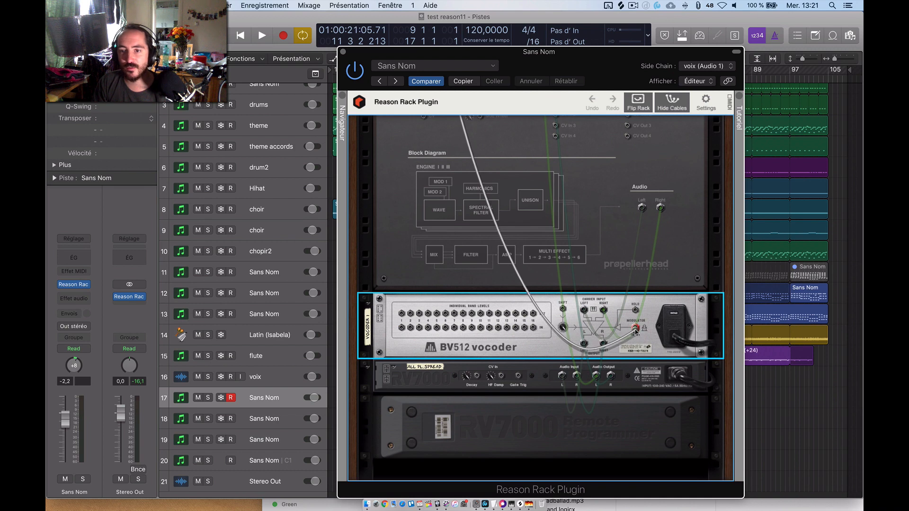
pyautogui.moveTo(635, 329); pyautogui.dragTo(636, 329)
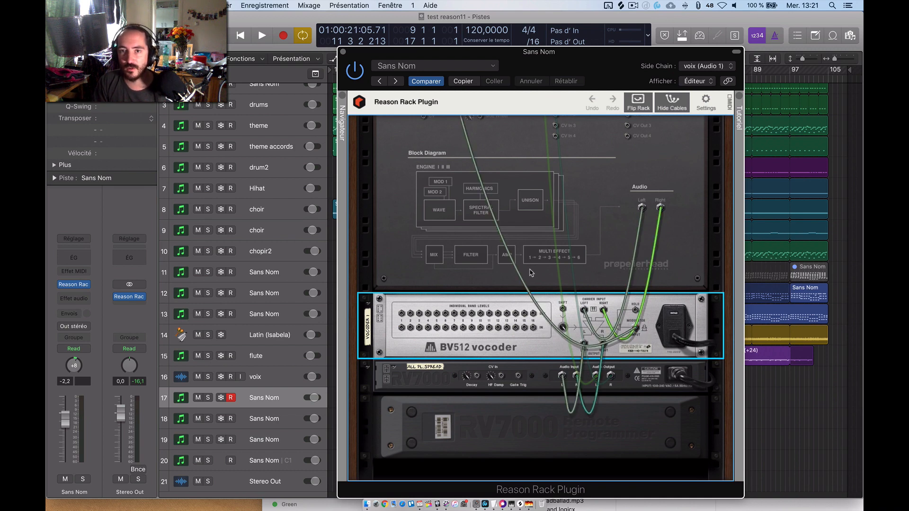
pyautogui.scroll(5, 532, 272)
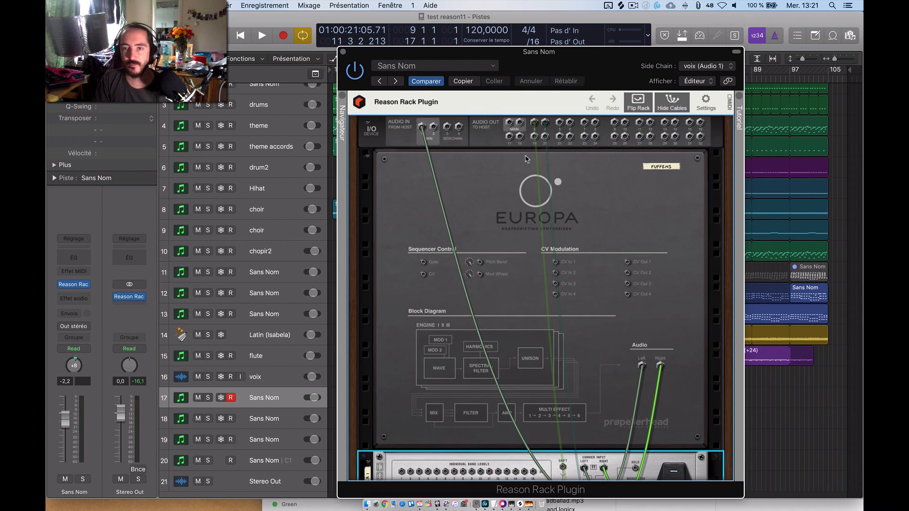
pyautogui.scroll(-1, 476, 168)
pyautogui.scroll(-5, 476, 169)
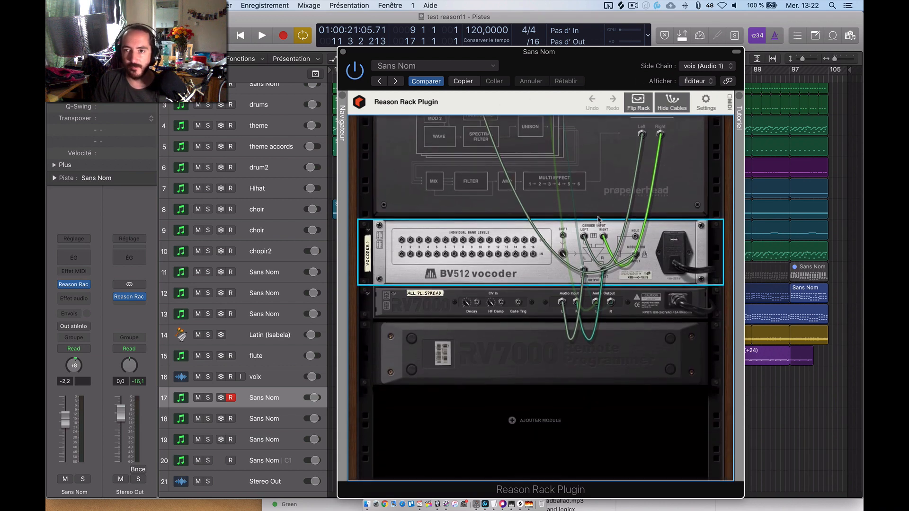
pyautogui.scroll(1, 525, 172)
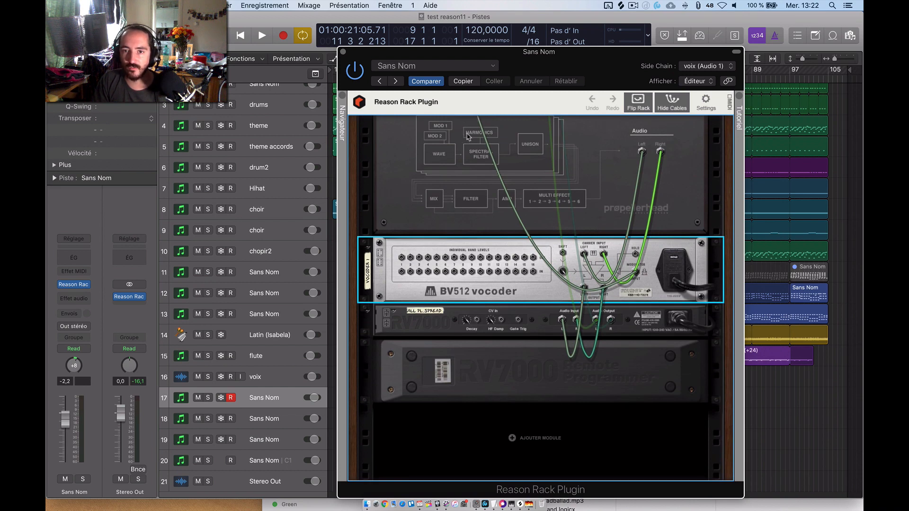
pyautogui.moveTo(636, 274); pyautogui.dragTo(574, 296)
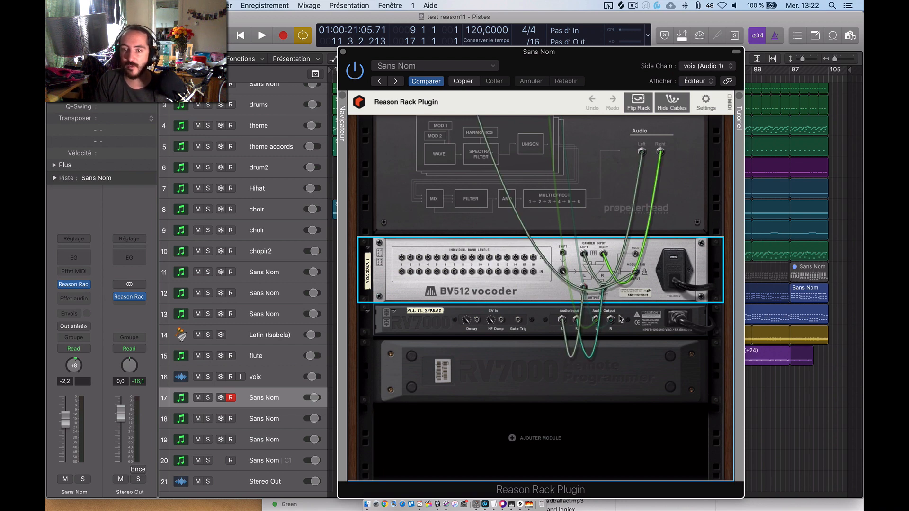
pyautogui.scroll(5, 609, 303)
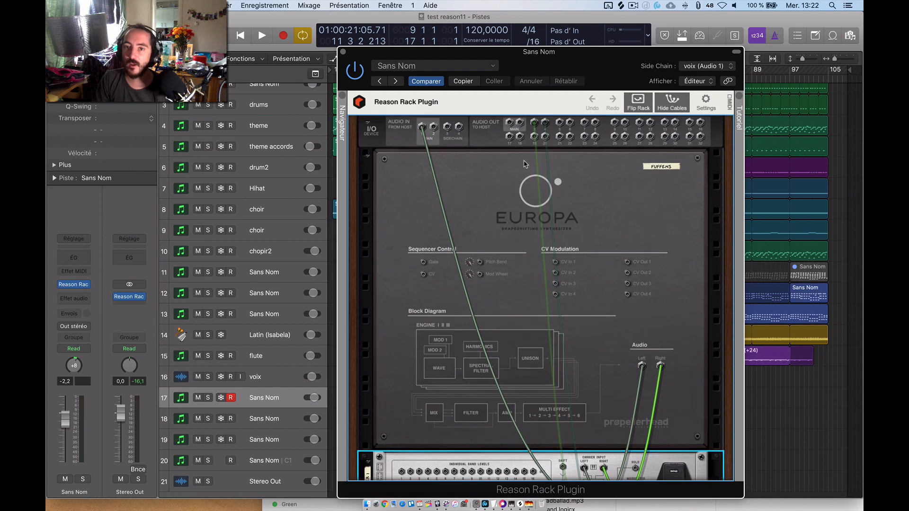
# Flip the rack back to its front and look through the Europa, BV512 vocoder and RV7000 panels
pyautogui.press('Tab')
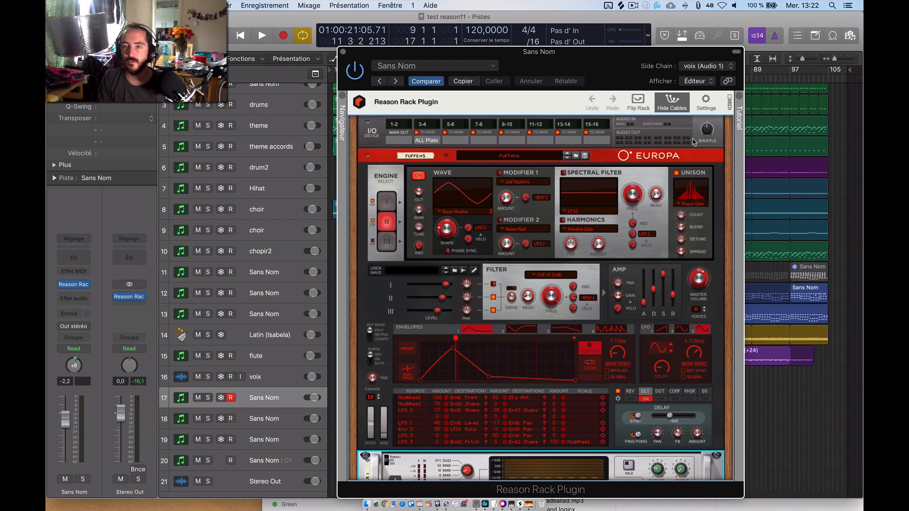
pyautogui.scroll(-2, 568, 139)
pyautogui.scroll(2, 569, 139)
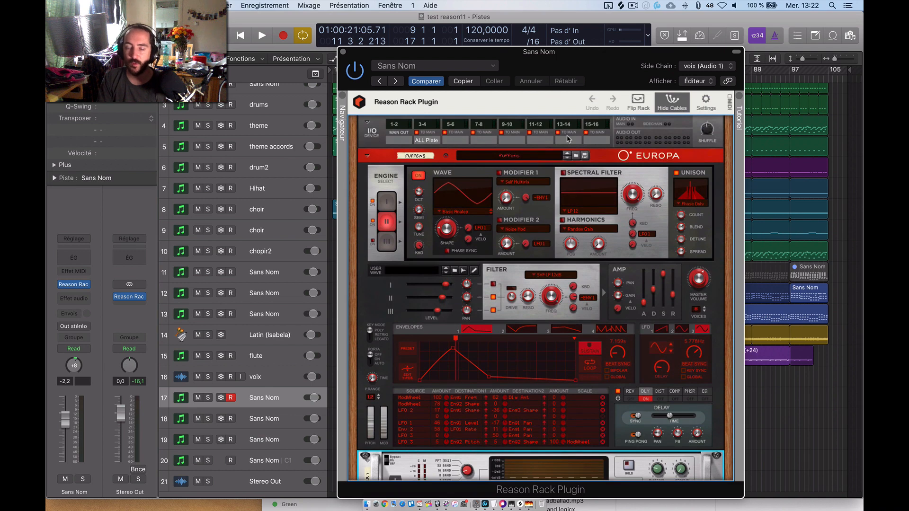
pyautogui.scroll(-6, 569, 139)
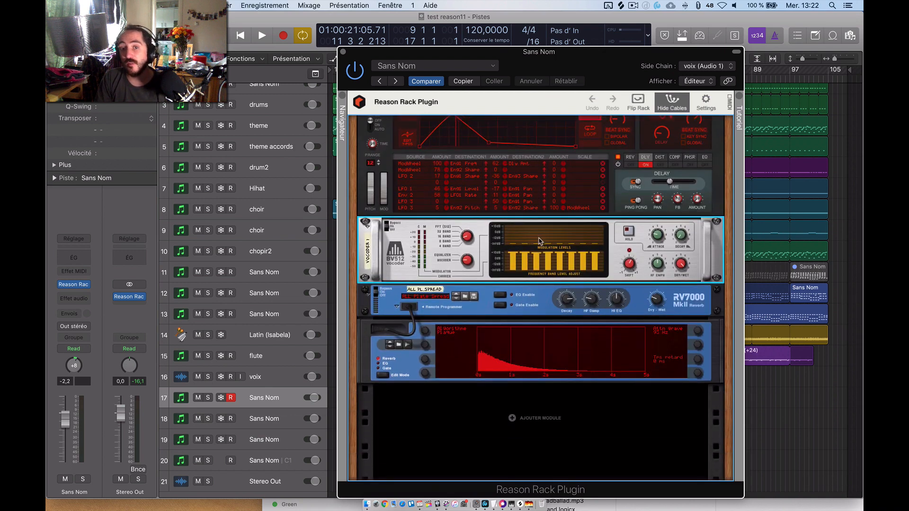
pyautogui.scroll(2, 482, 239)
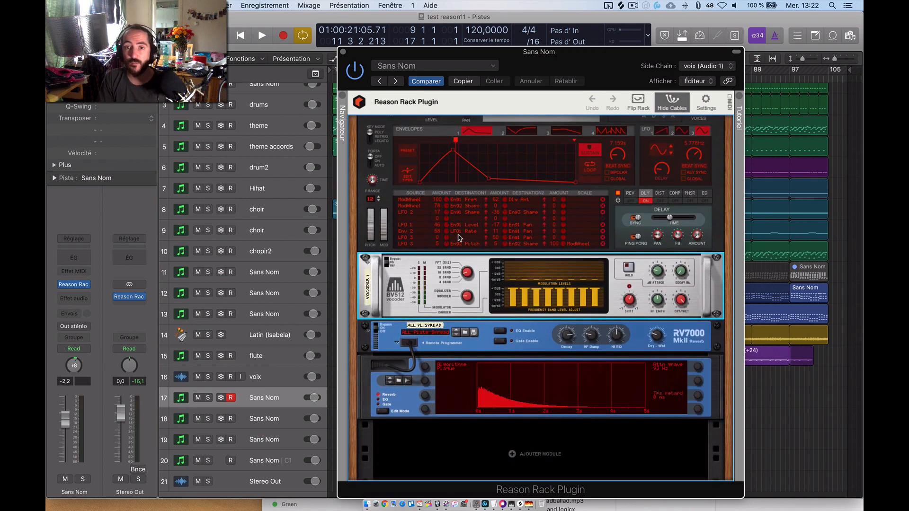
# Move the plug-in window clear of the first bars, start playback and solo tracks 17 to 19
pyautogui.moveTo(539, 75); pyautogui.dragTo(624, 103)
pyautogui.scroll(1, 643, 176)
pyautogui.scroll(10, 642, 175)
pyautogui.press('space')
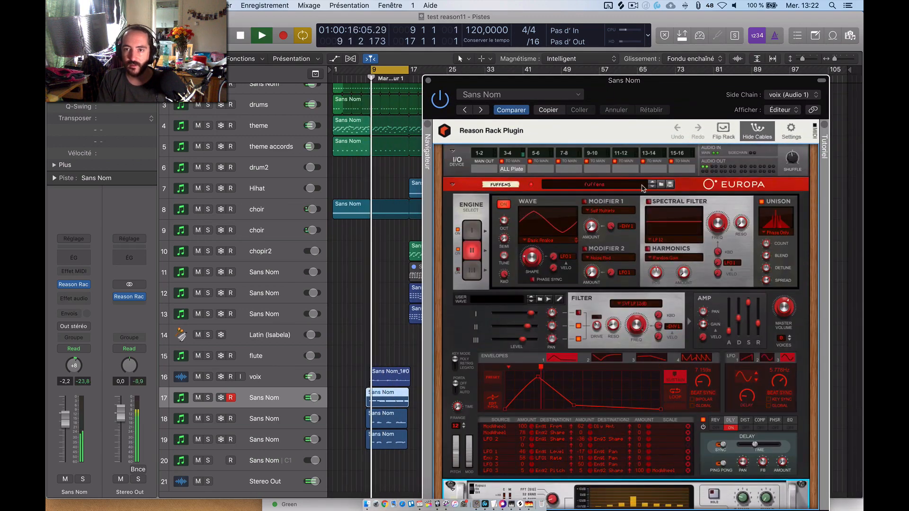
pyautogui.press('s')
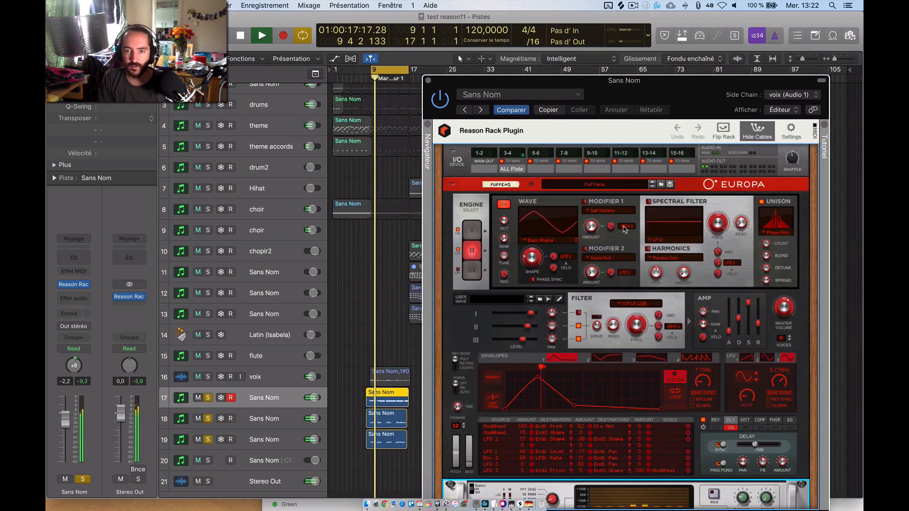
# Audition Europa's preceding patches one after another during playback, stepping back to FairClavier
pyautogui.click(653, 185)
pyautogui.click(653, 185)
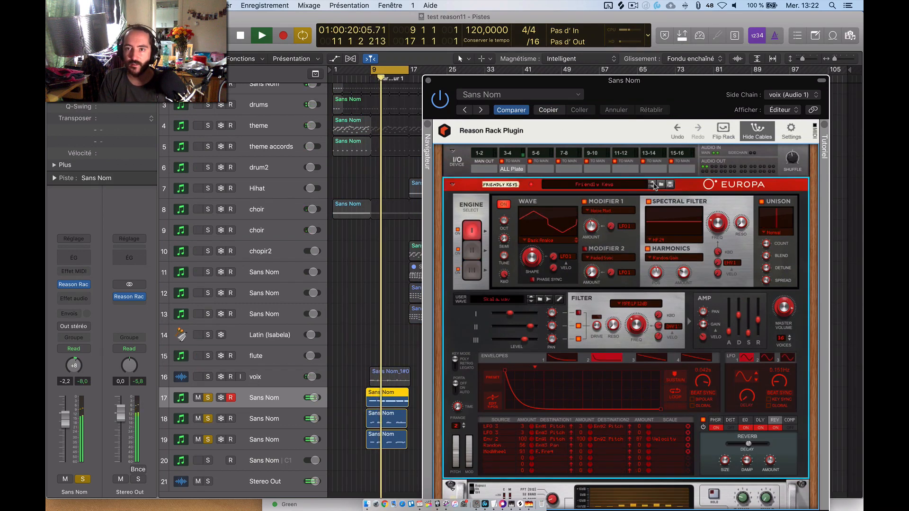
pyautogui.click(653, 186)
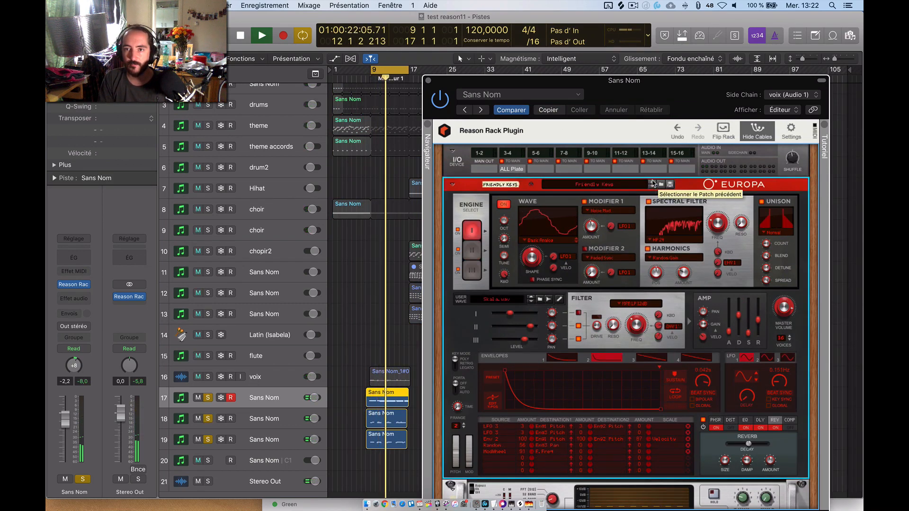
pyautogui.click(653, 183)
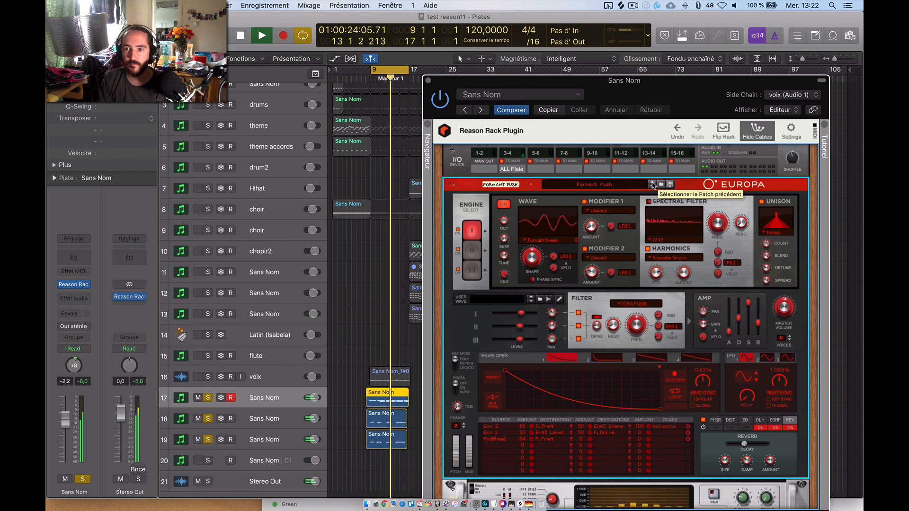
pyautogui.click(653, 185)
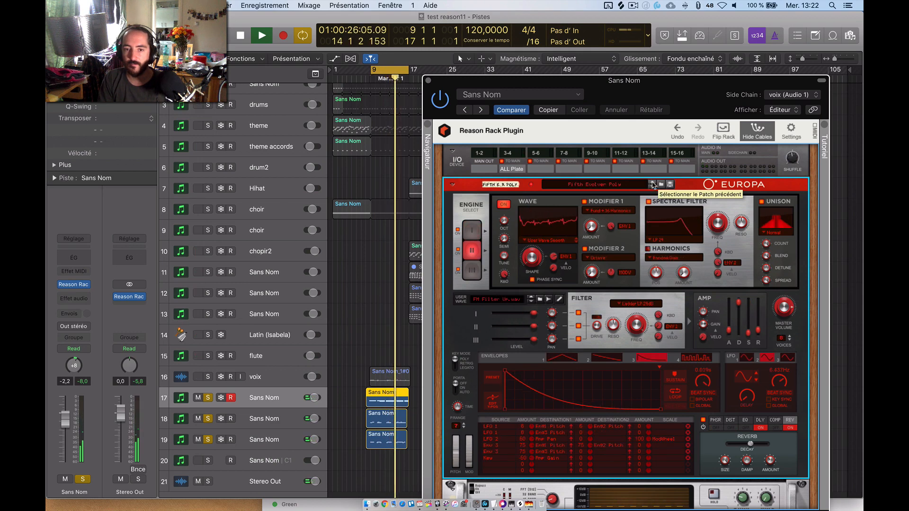
pyautogui.click(653, 185)
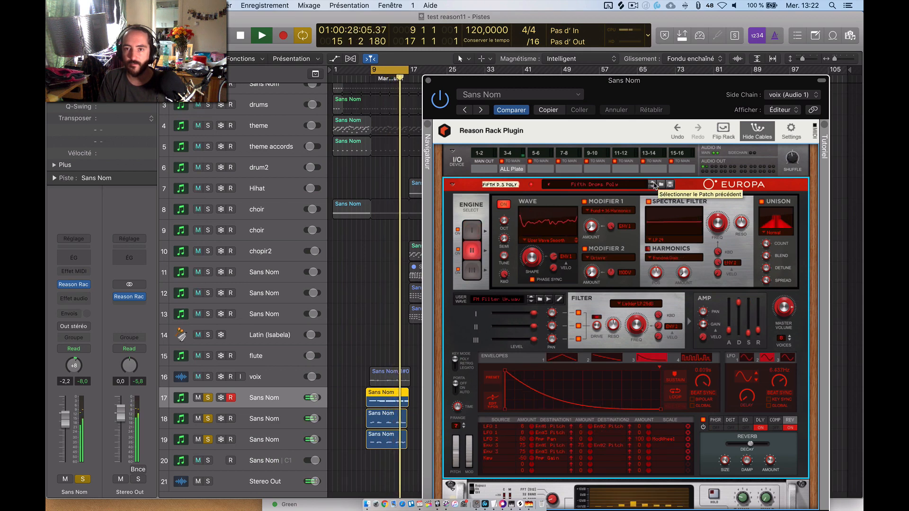
pyautogui.click(653, 184)
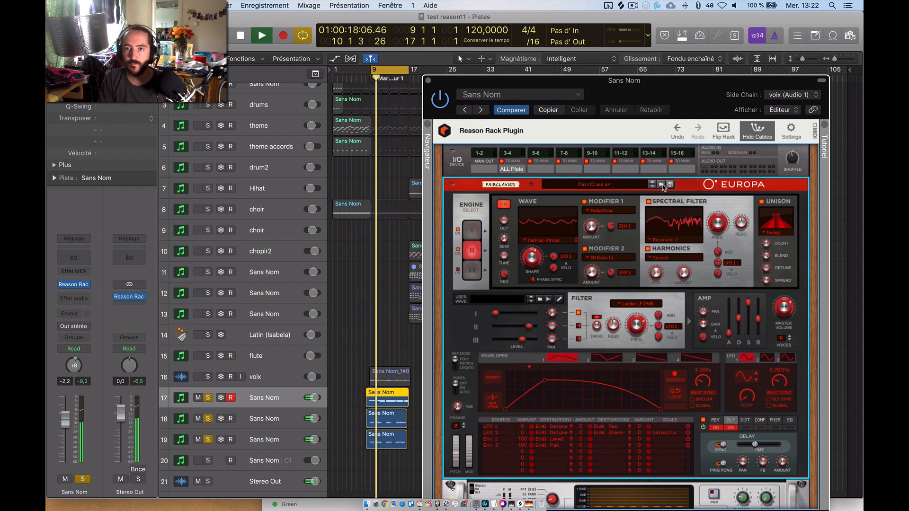
# Stop playback, browse to Europa's Pads patch folder, select Cloud Base Pad.repatch and restart playback to audition it
pyautogui.click(661, 185)
pyautogui.press('space')
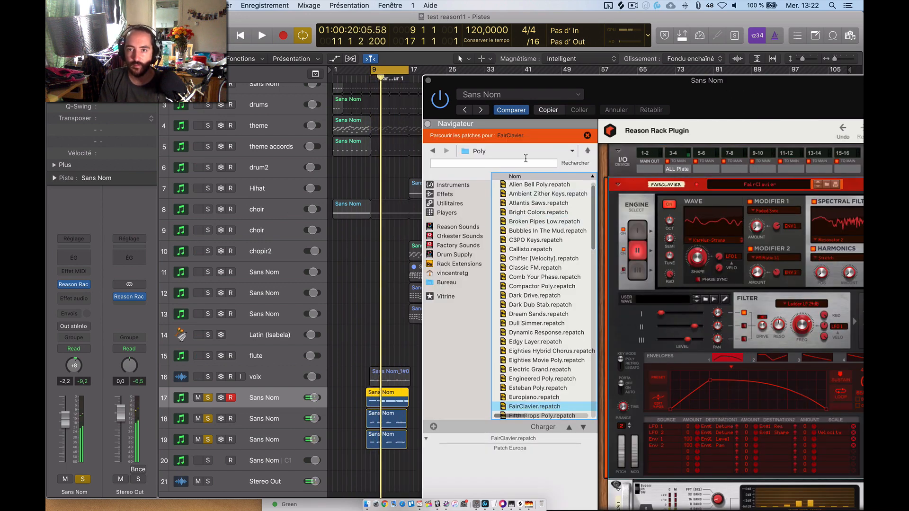
pyautogui.click(529, 152)
pyautogui.click(530, 161)
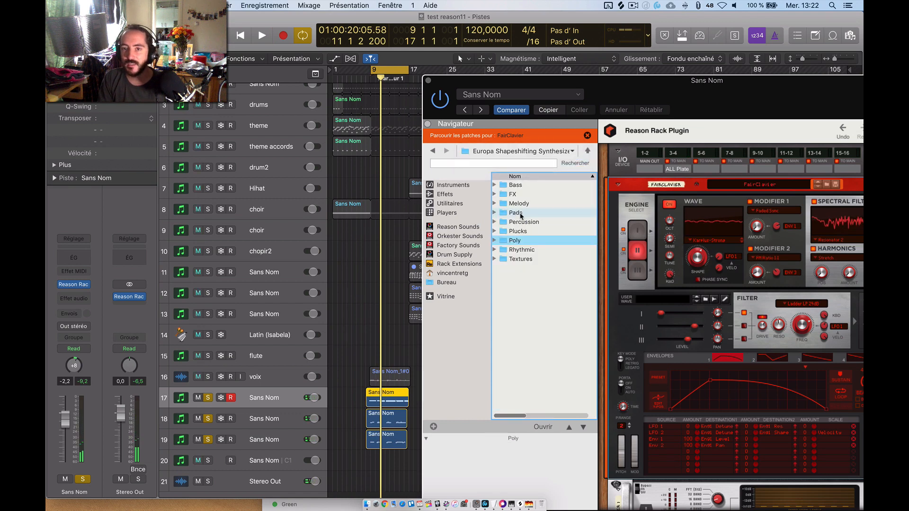
pyautogui.doubleClick(521, 212)
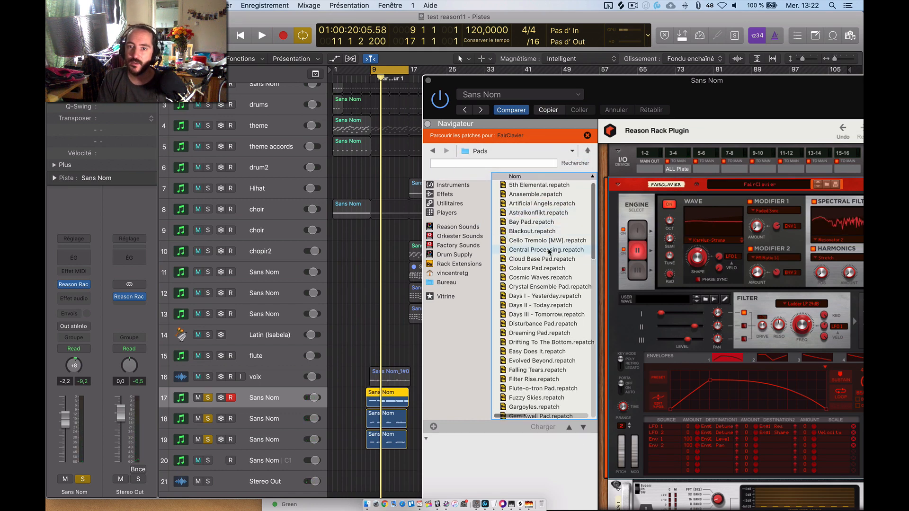
pyautogui.click(557, 259)
pyautogui.press('space')
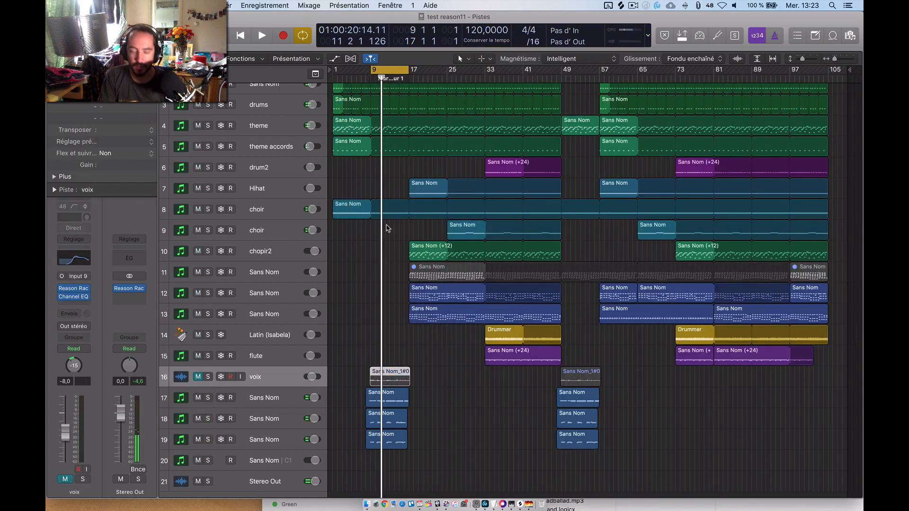
# Turn off cycle playback and open the Reason Rack instrument of track 12
pyautogui.press('c')
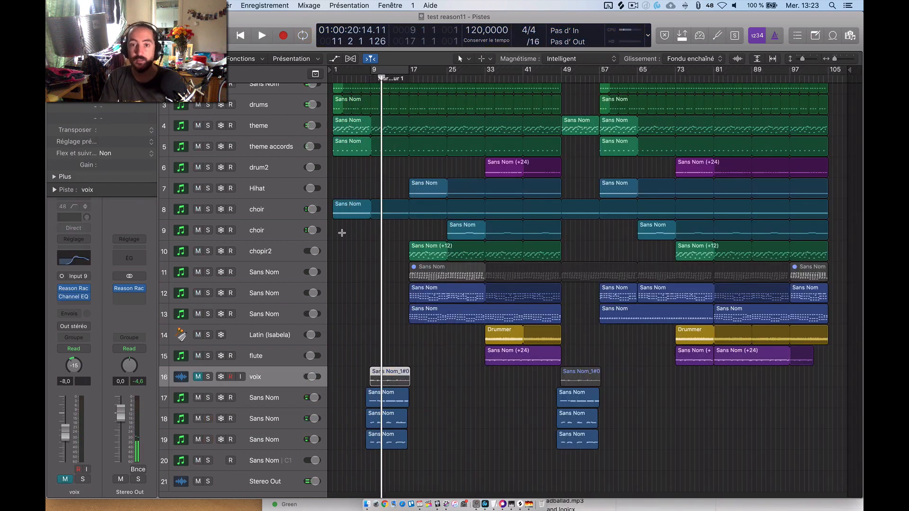
pyautogui.click(268, 229)
pyautogui.click(267, 253)
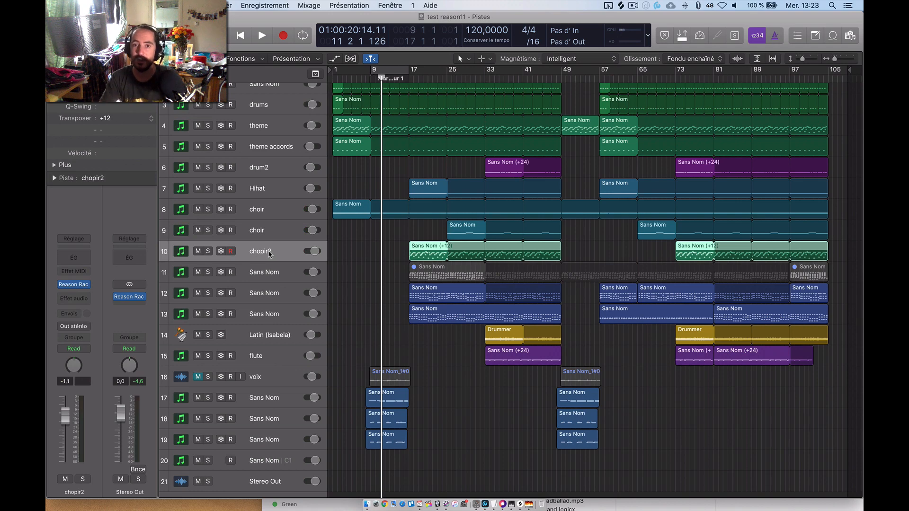
pyautogui.click(271, 297)
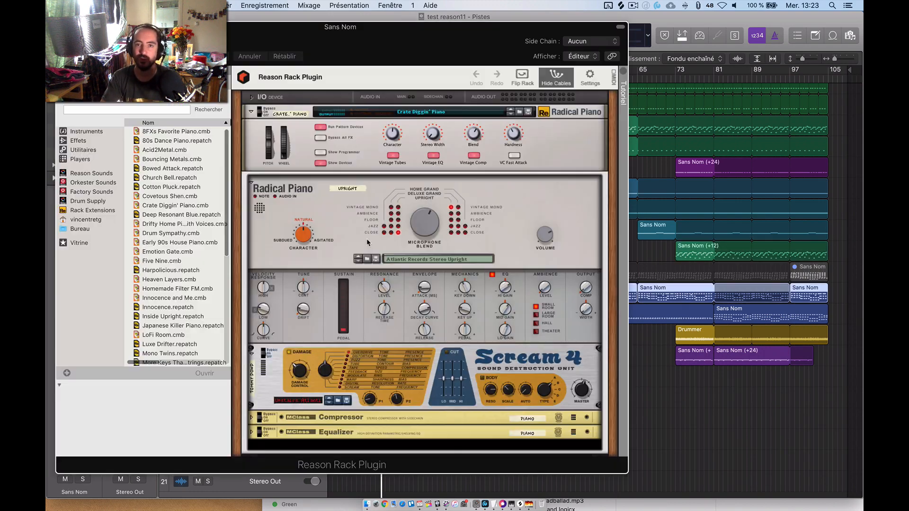
pyautogui.click(72, 289)
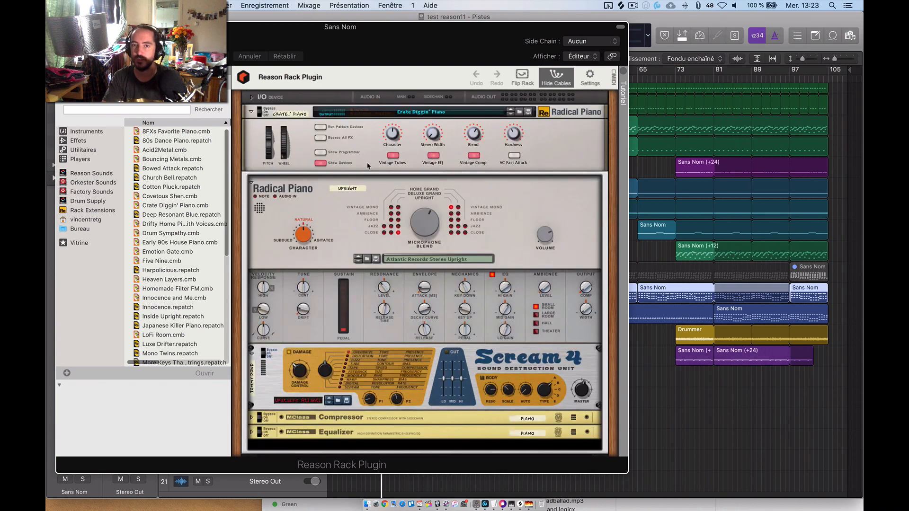
# Hide and show the devices inside the Crate Diggin' Piano Combinator, leave them hidden and close the plug-in window
pyautogui.click(321, 163)
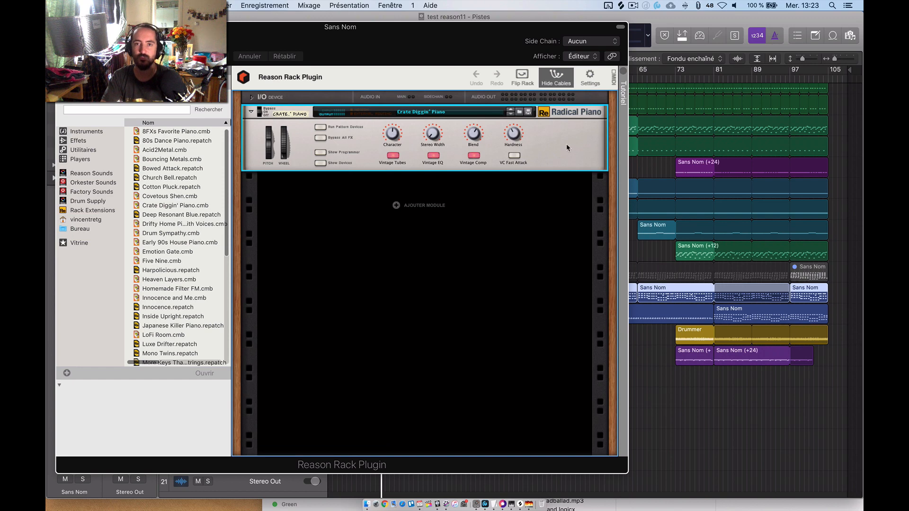
pyautogui.click(321, 163)
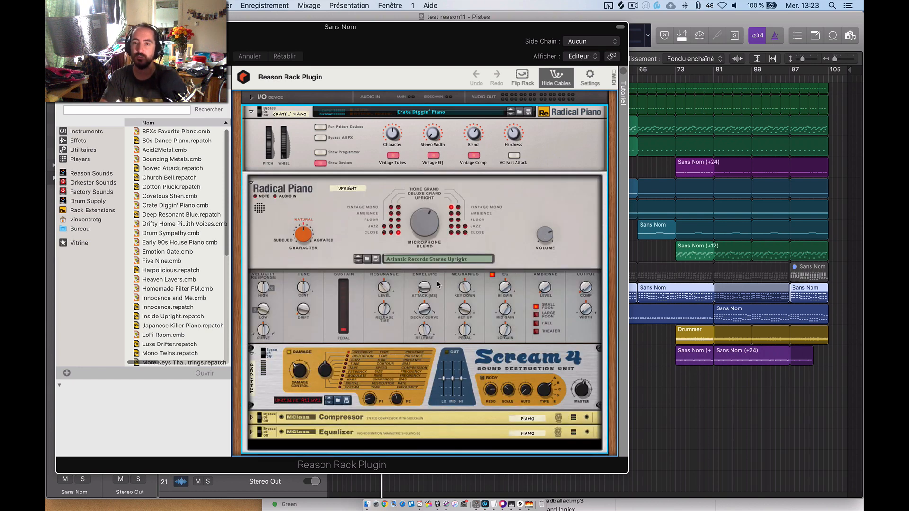
pyautogui.scroll(-4, 438, 284)
pyautogui.scroll(3, 307, 146)
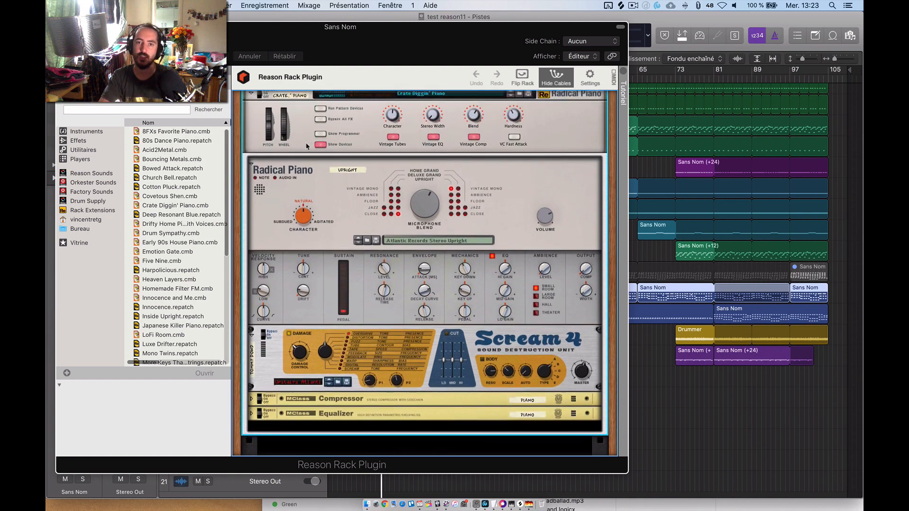
pyautogui.scroll(2, 307, 146)
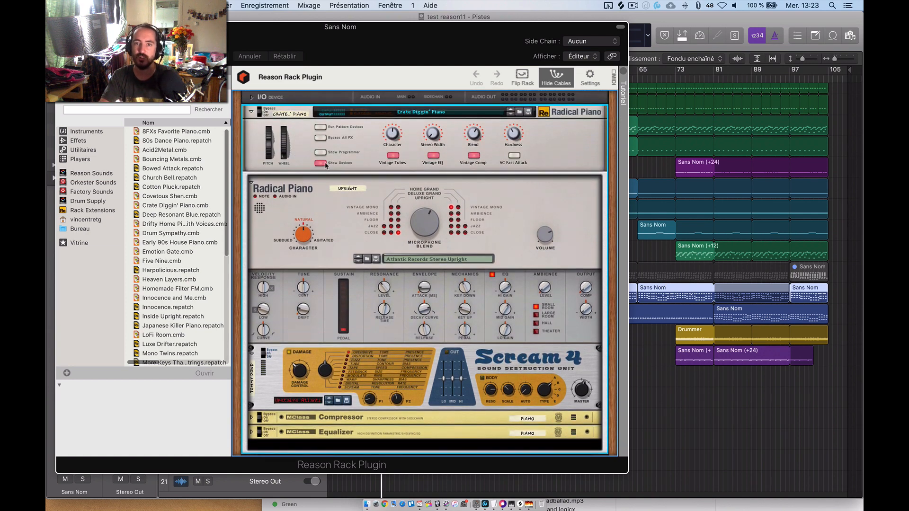
pyautogui.click(325, 163)
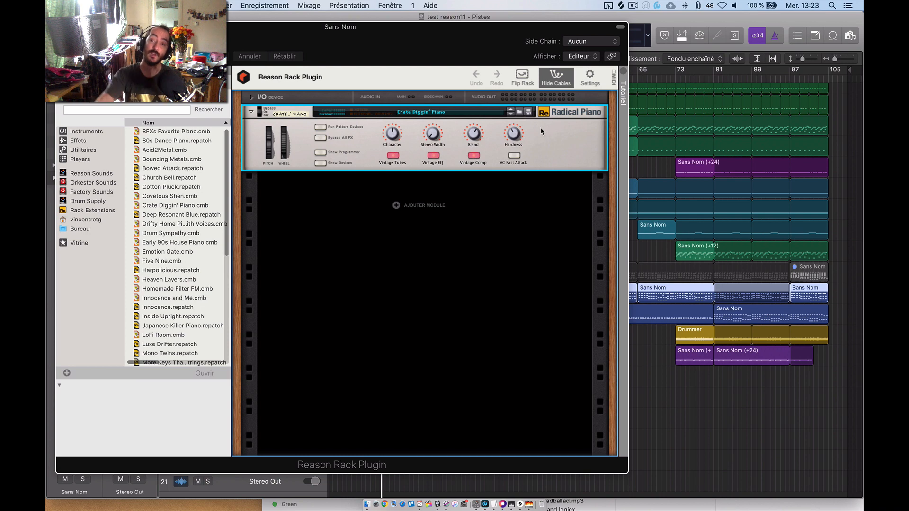
pyautogui.press('super+w')
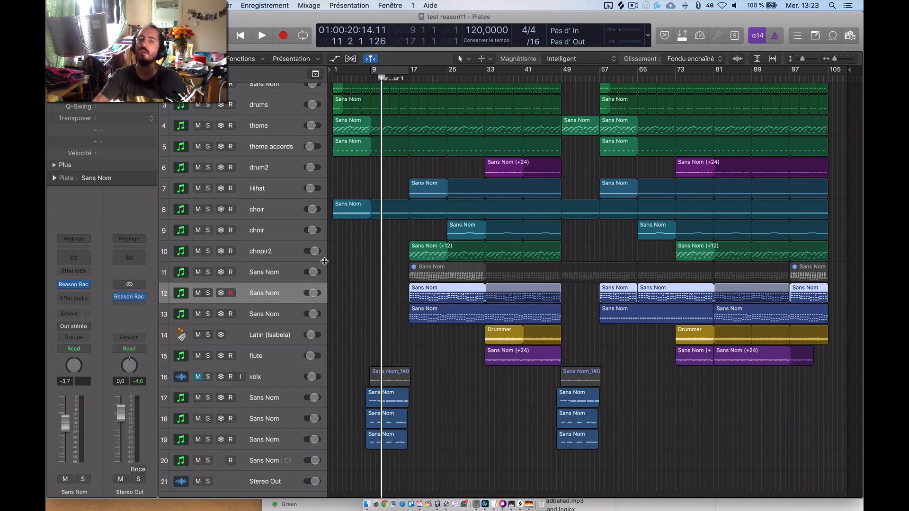
# Deselect the regions, open the theme accords track's Reason Rack instrument and look over its Thor and Audiomatic devices
pyautogui.click(381, 311)
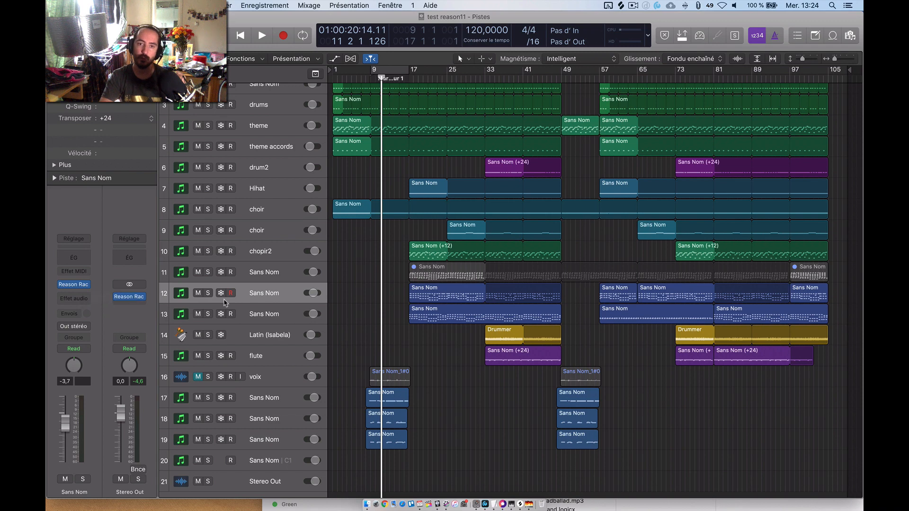
pyautogui.scroll(1, 280, 265)
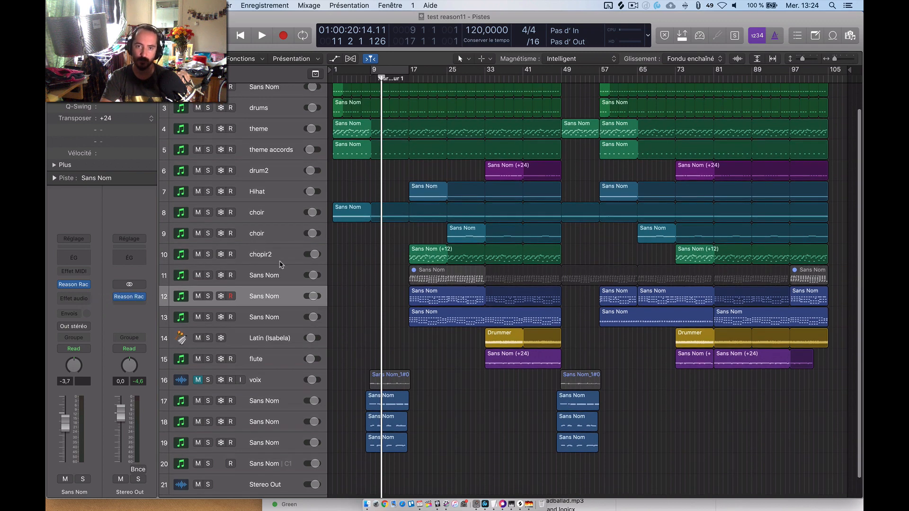
pyautogui.click(287, 155)
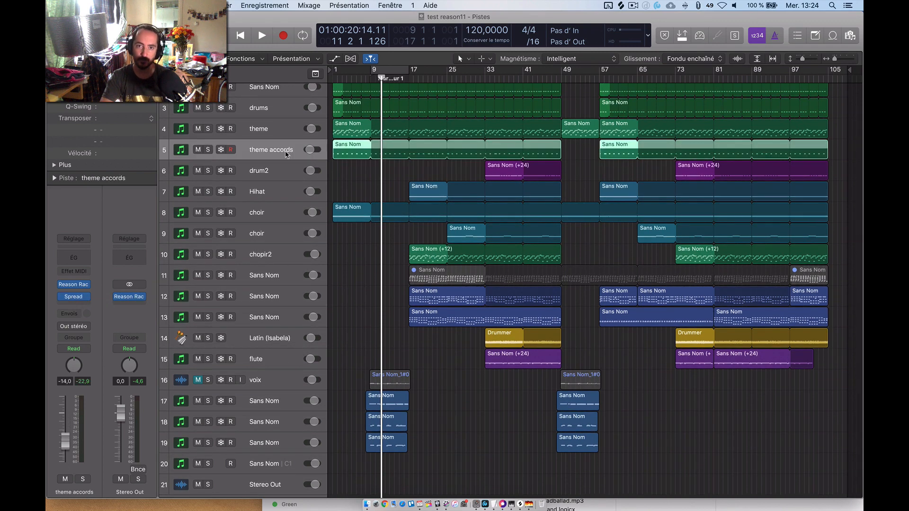
pyautogui.click(74, 286)
pyautogui.scroll(-5, 385, 320)
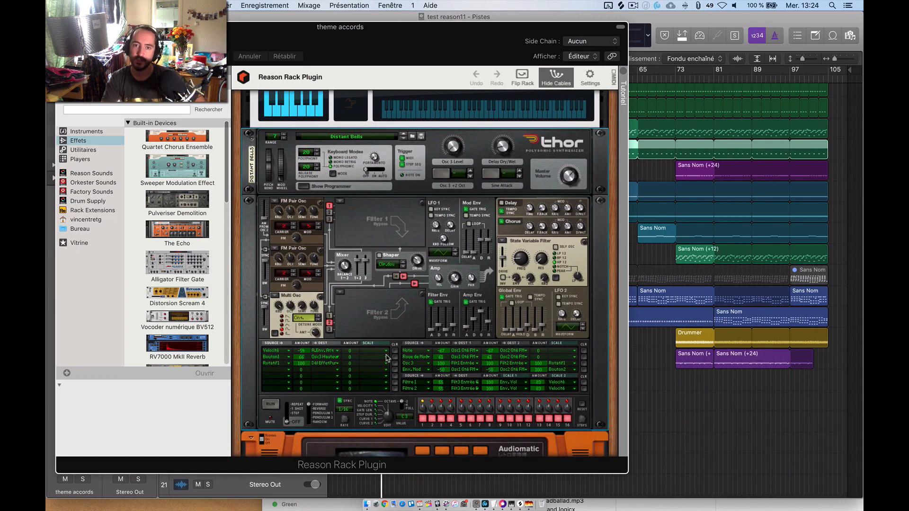
pyautogui.scroll(-3, 378, 327)
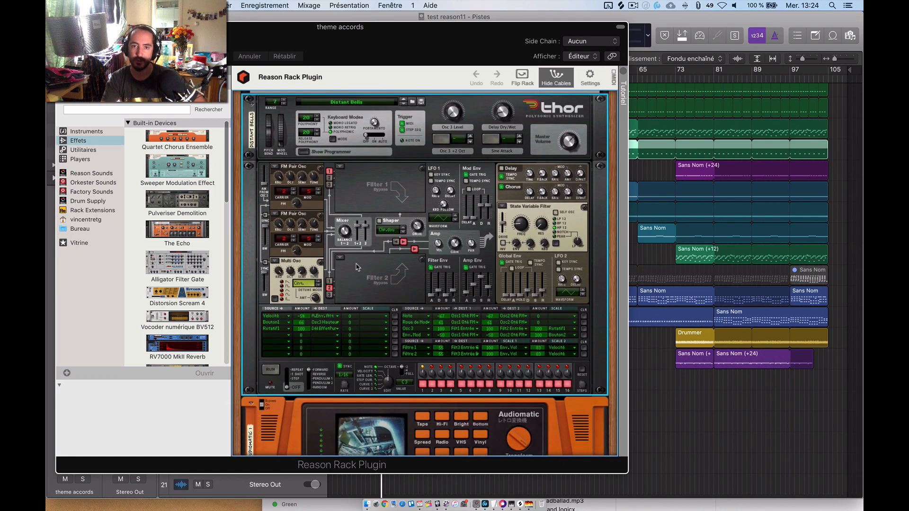
pyautogui.click(341, 258)
pyautogui.click(342, 258)
pyautogui.scroll(-1, 330, 244)
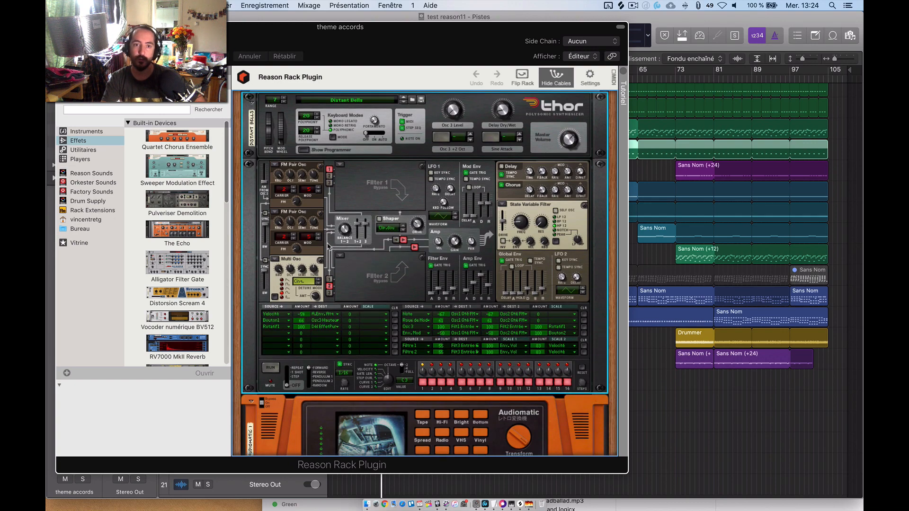
pyautogui.scroll(-10, 339, 224)
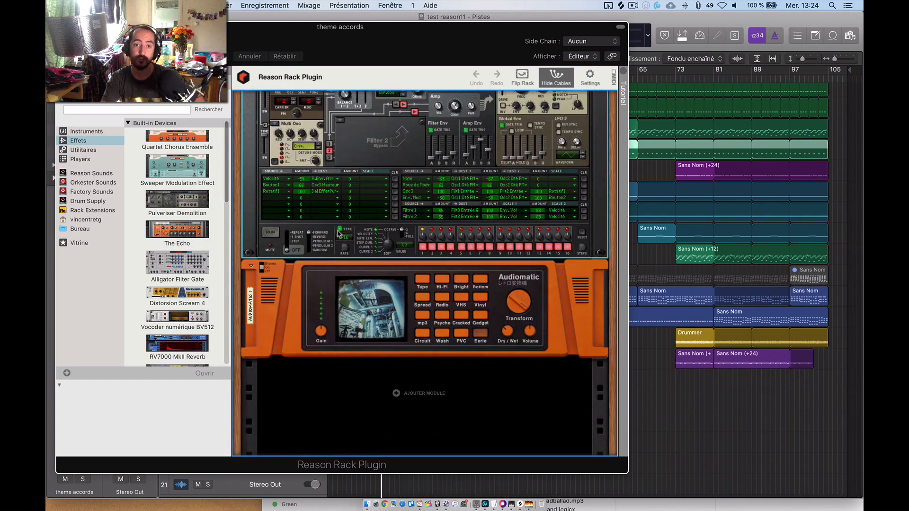
# Add a Europa Shapeshifting Synthesizer and a Grain Sample Manipulator below Audiomatic in the rack
pyautogui.rightClick(425, 393)
pyautogui.moveTo(481, 438)
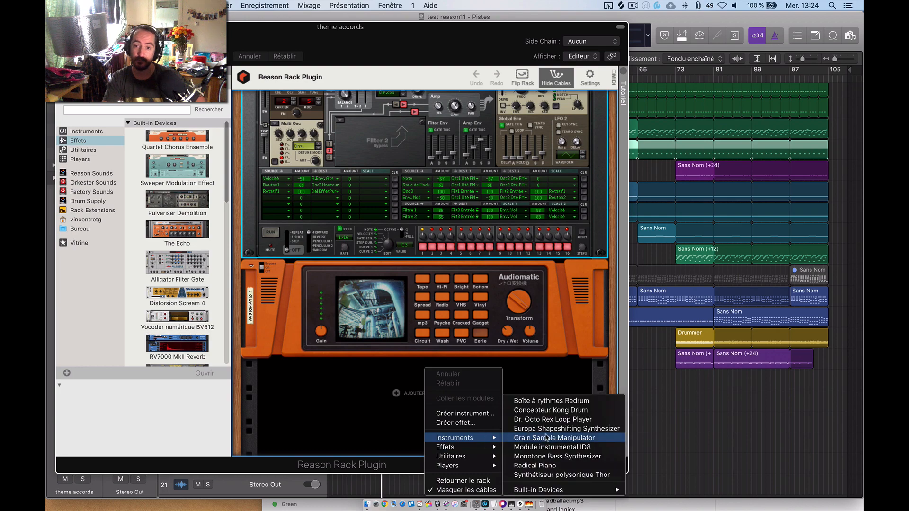
pyautogui.click(547, 432)
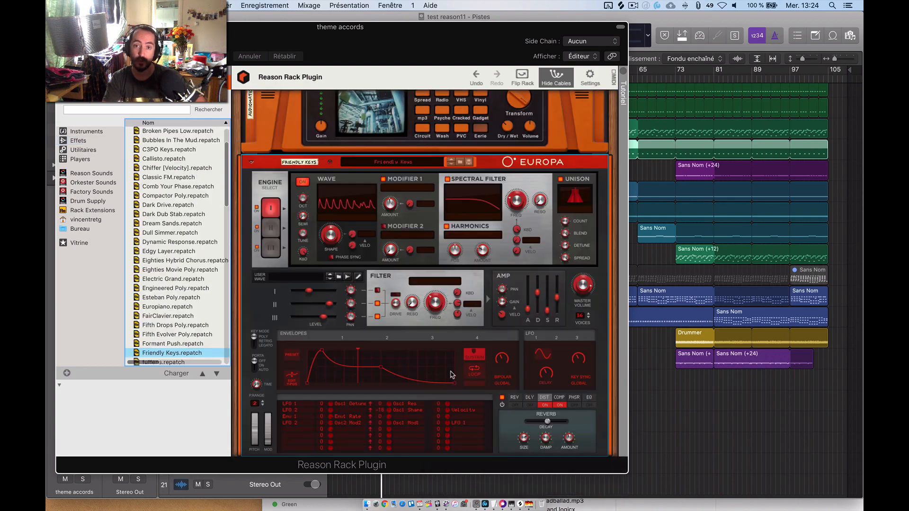
pyautogui.scroll(-5, 423, 282)
pyautogui.rightClick(420, 399)
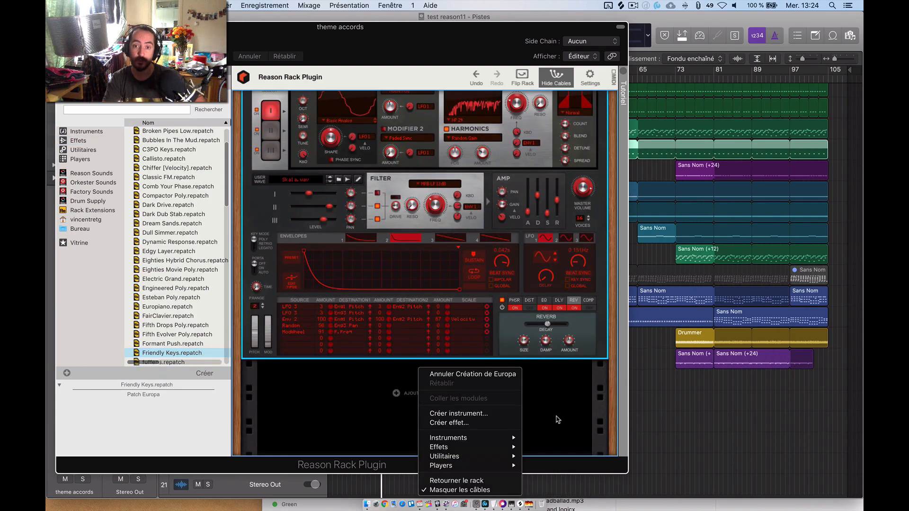
pyautogui.moveTo(495, 452)
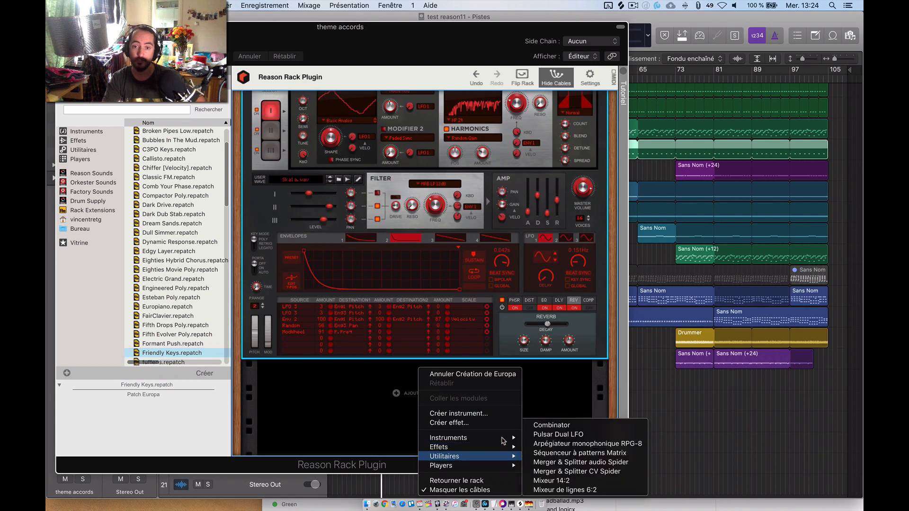
pyautogui.moveTo(506, 438)
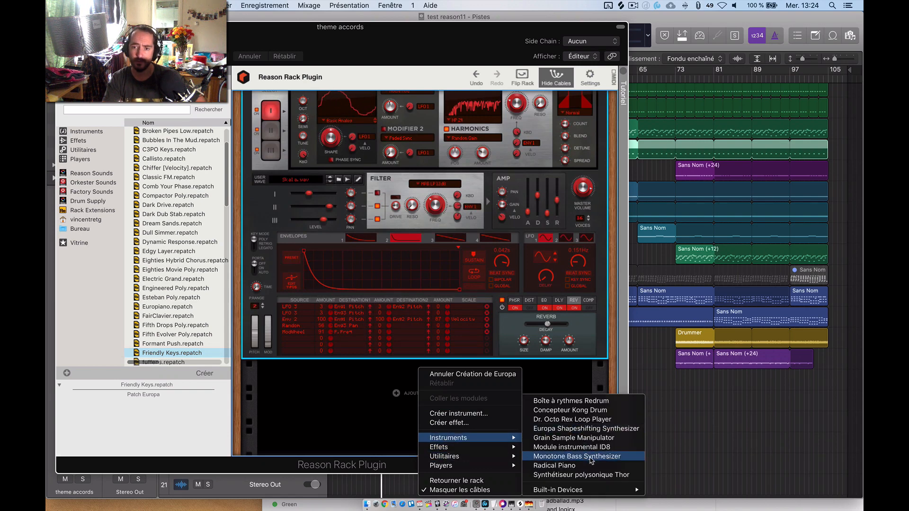
pyautogui.click(591, 438)
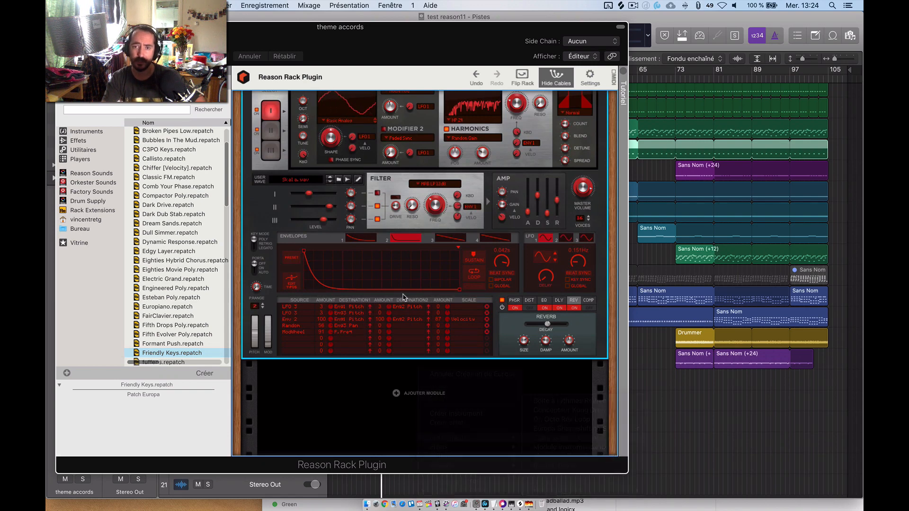
# Examine the Europa and Grain devices in the theme accords rack, and close the plug-in window
pyautogui.scroll(10, 426, 257)
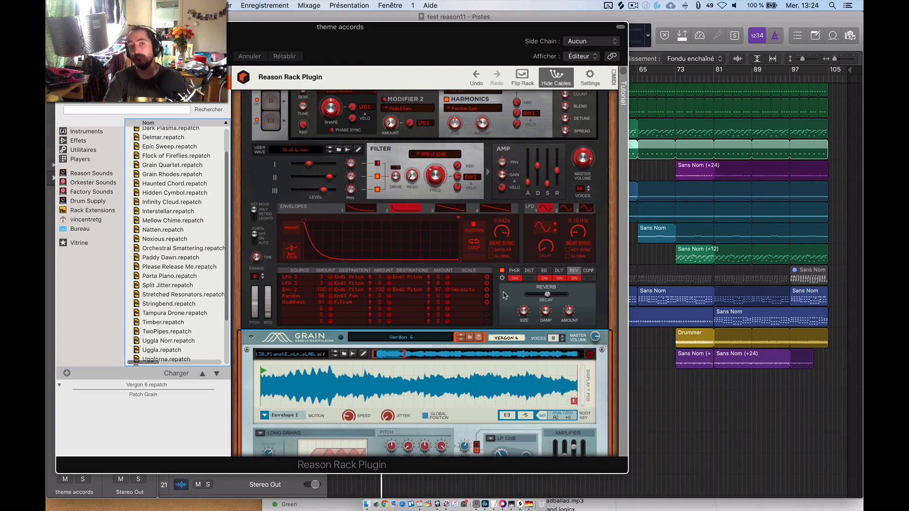
pyautogui.scroll(4, 502, 298)
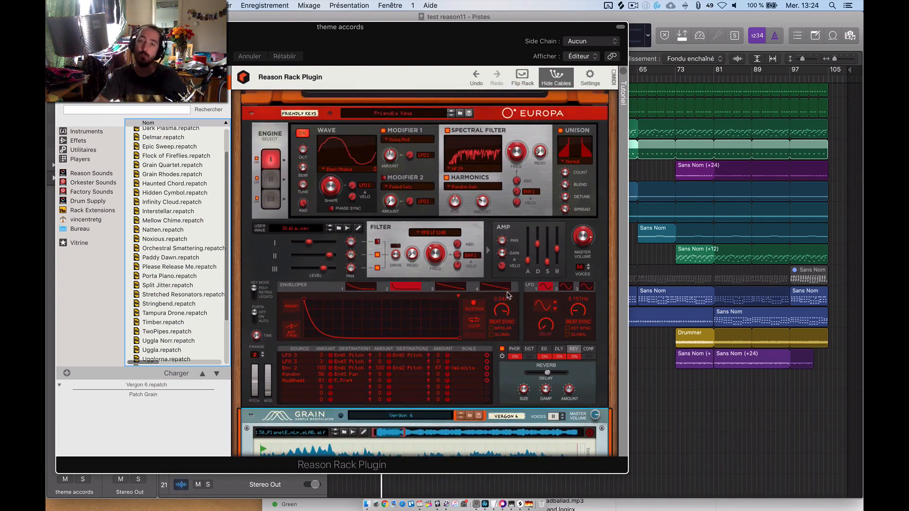
pyautogui.scroll(-10, 474, 255)
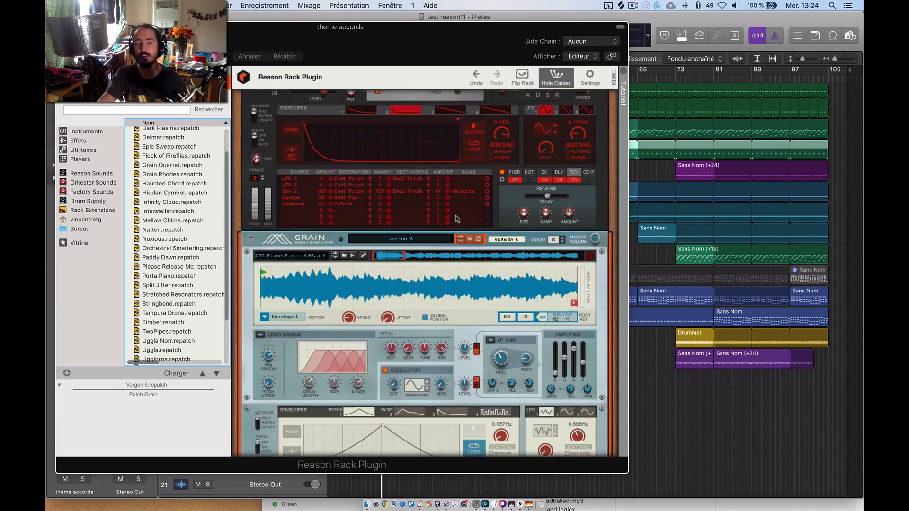
pyautogui.scroll(-3, 457, 219)
pyautogui.scroll(3, 427, 222)
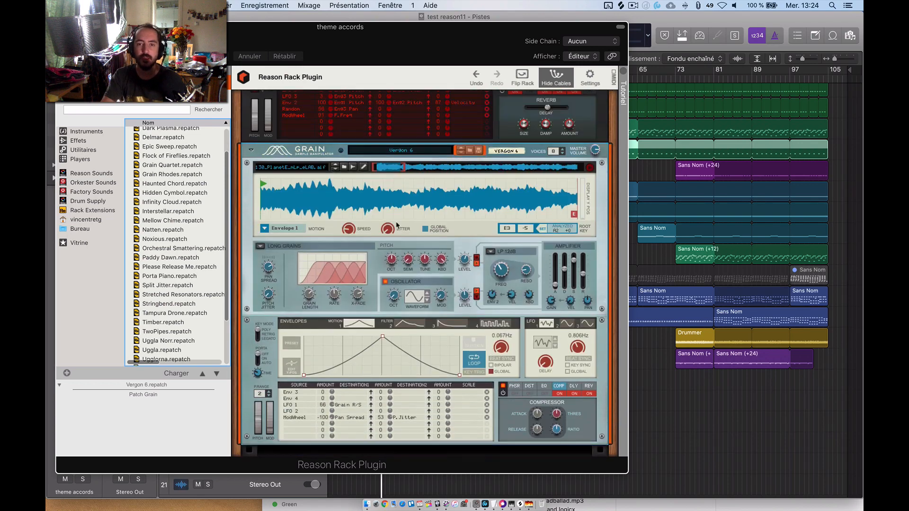
pyautogui.scroll(-1, 397, 226)
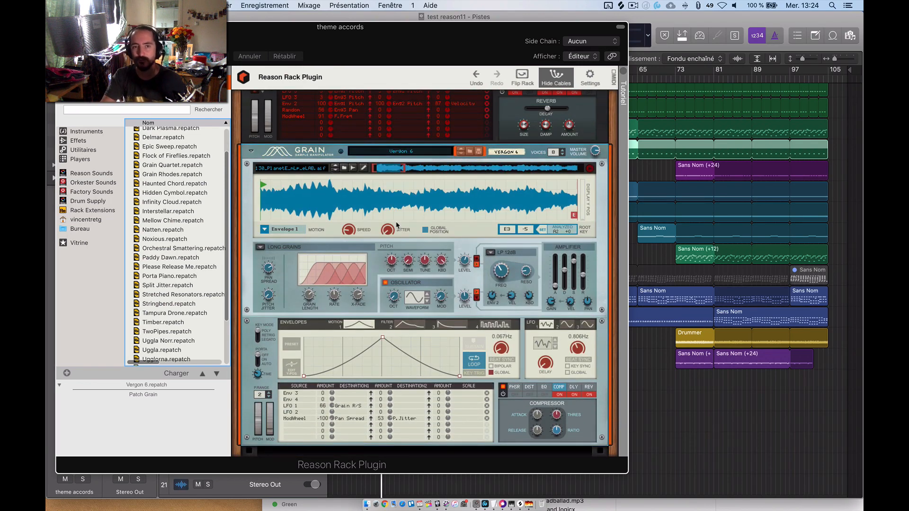
pyautogui.click(395, 156)
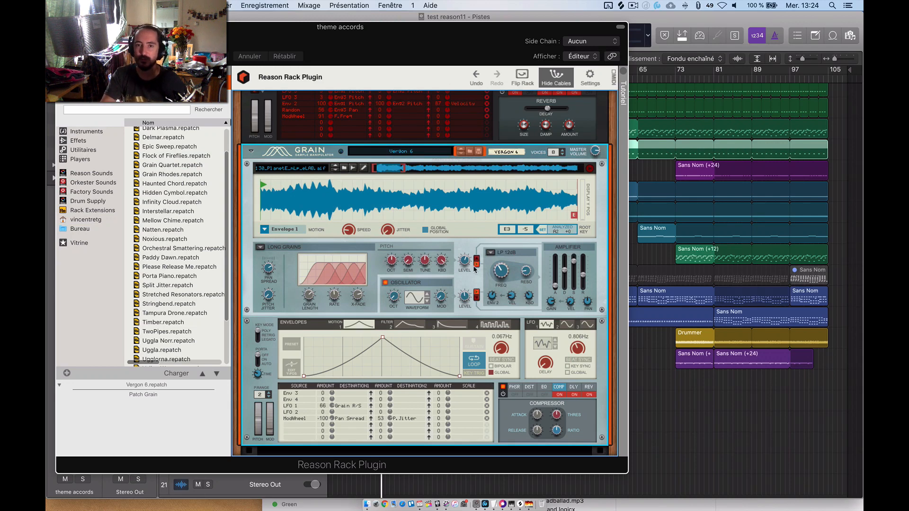
pyautogui.scroll(1, 325, 216)
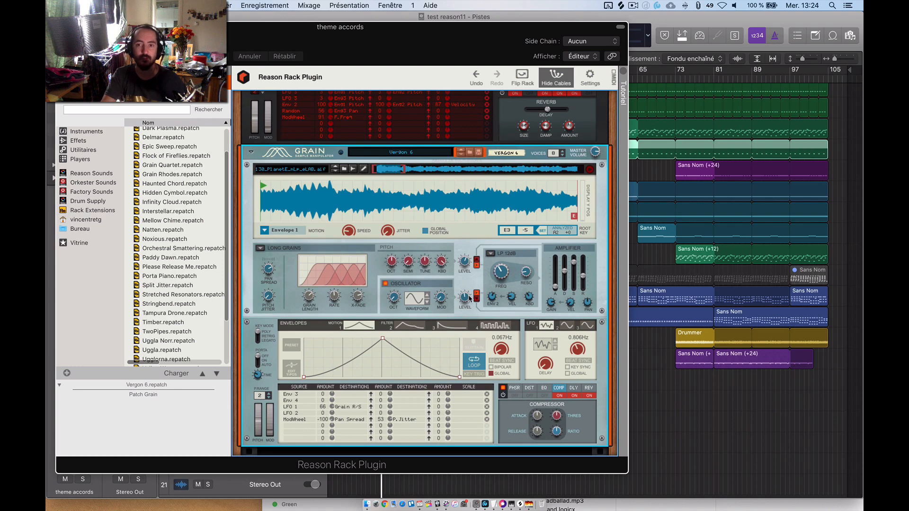
pyautogui.scroll(1, 316, 224)
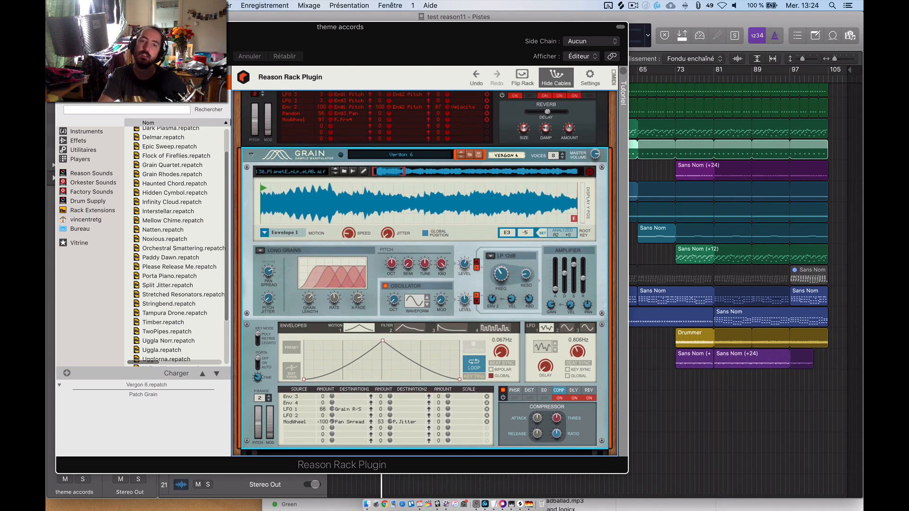
pyautogui.press('super+w')
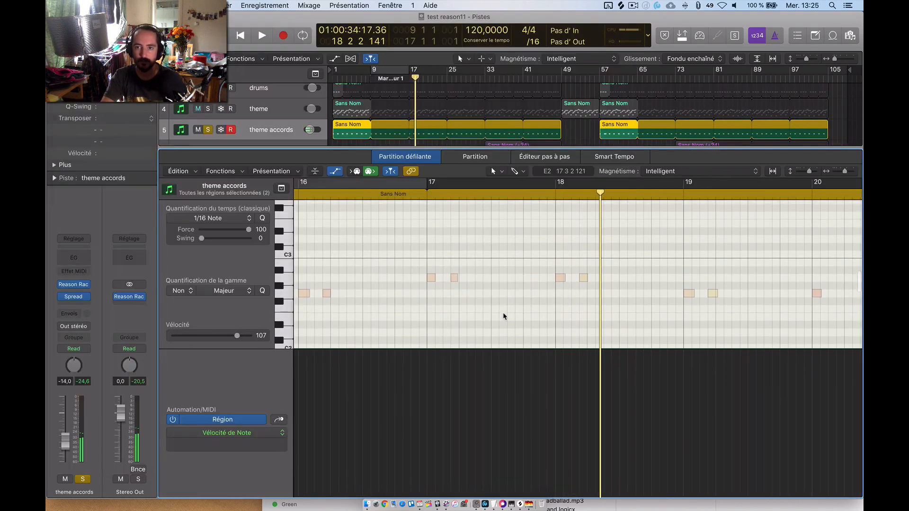
# Reopen the theme accords track's Reason Rack at the Scales & Chords device and list the available Players devices
pyautogui.scroll(1, 504, 316)
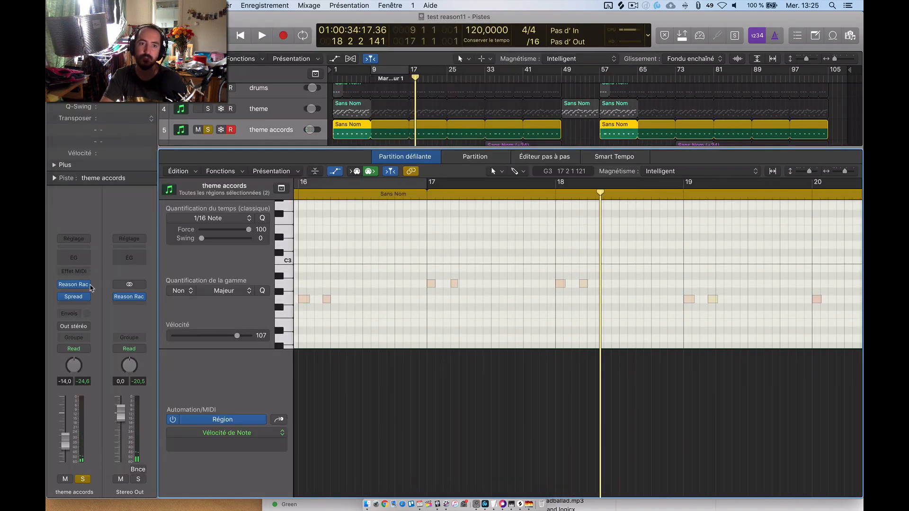
pyautogui.click(78, 285)
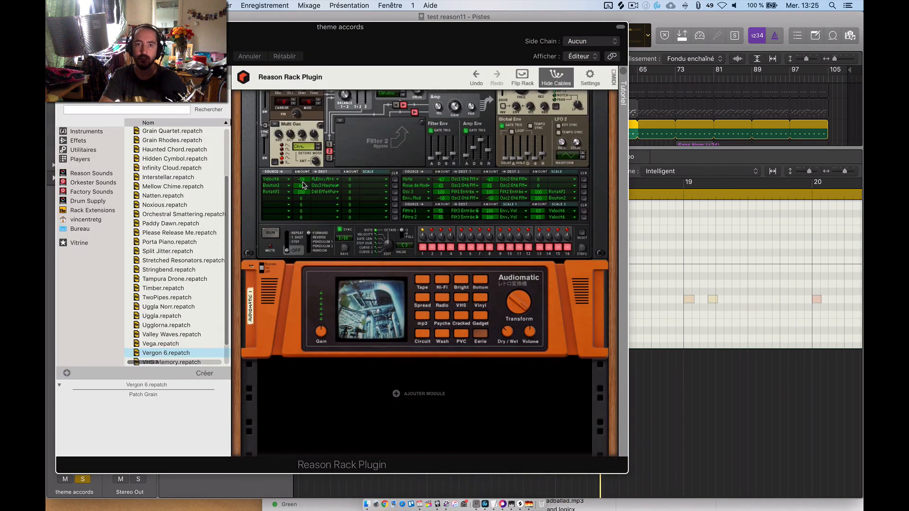
pyautogui.scroll(6, 303, 185)
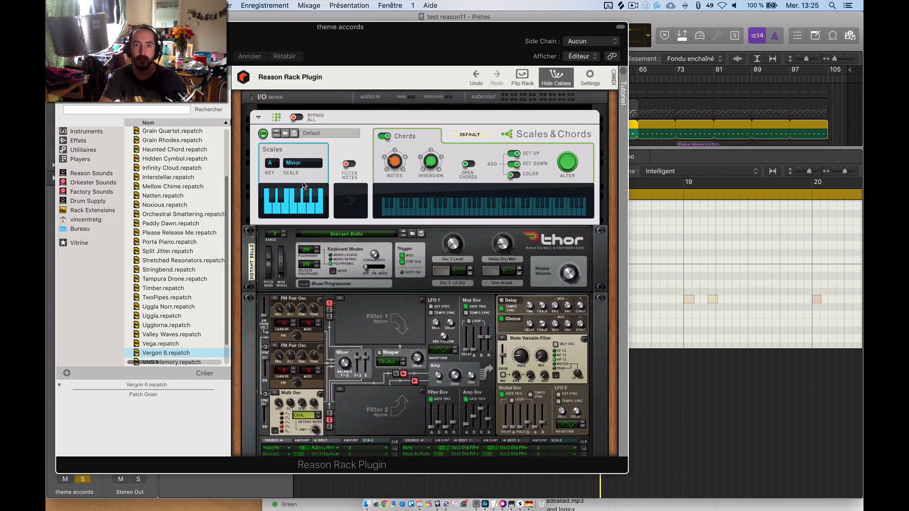
pyautogui.click(89, 159)
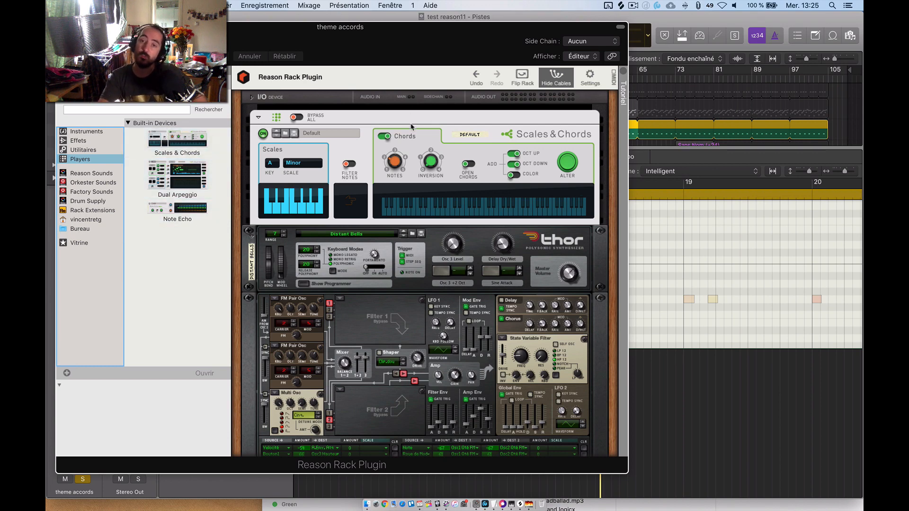
# Move the plug-in window clear of the channel strip and view Logic's available MIDI effects without choosing one
pyautogui.moveTo(366, 49); pyautogui.dragTo(482, 72)
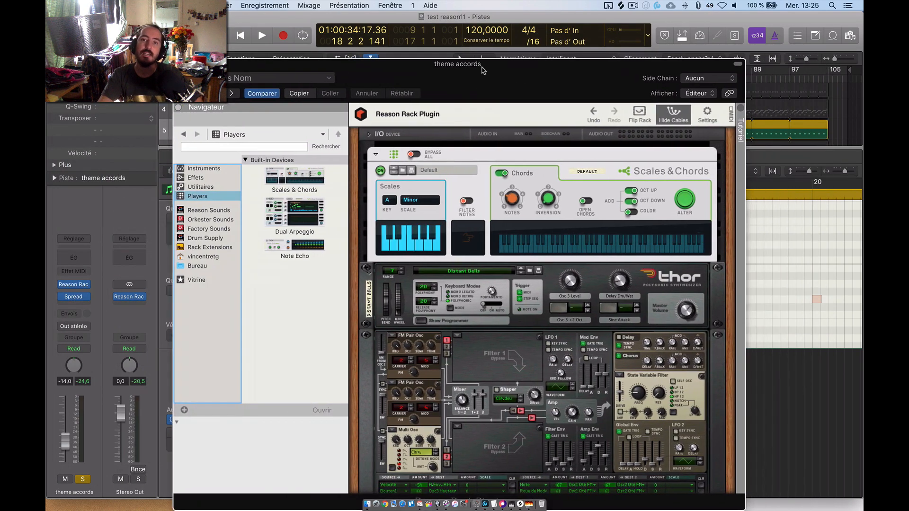
pyautogui.click(80, 273)
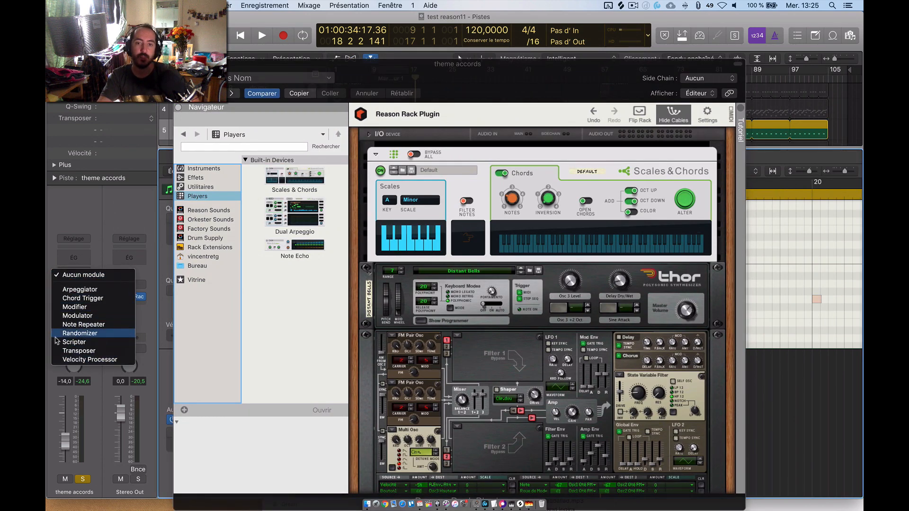
pyautogui.click(480, 167)
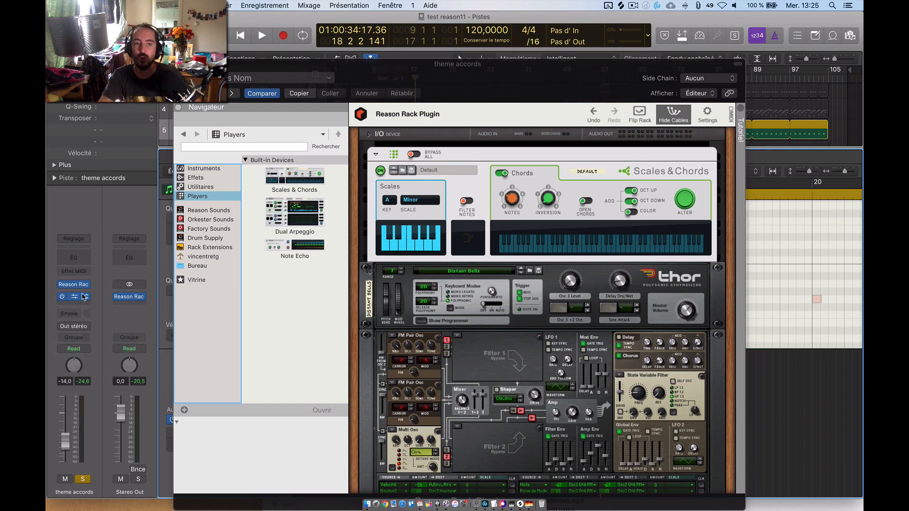
# Try Logic's Chord Trigger MIDI effect on the theme accords track, close its window and remove it
pyautogui.click(74, 271)
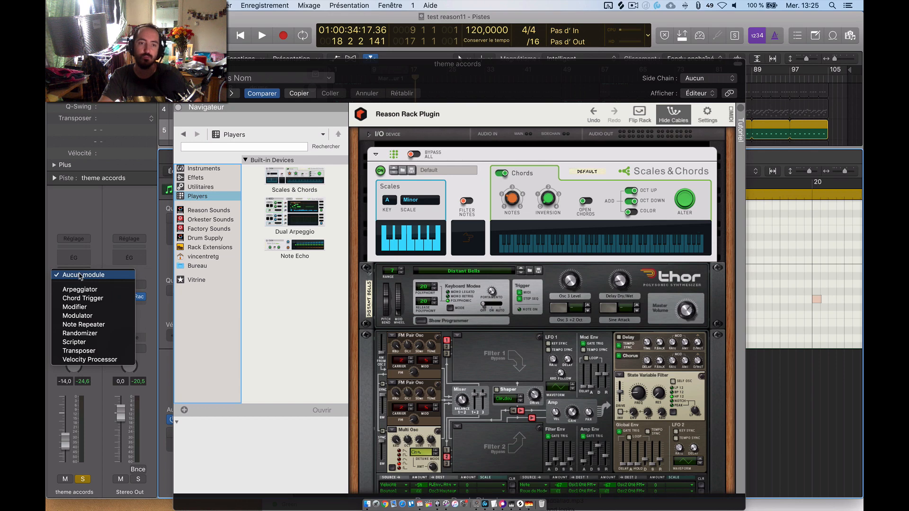
pyautogui.click(103, 299)
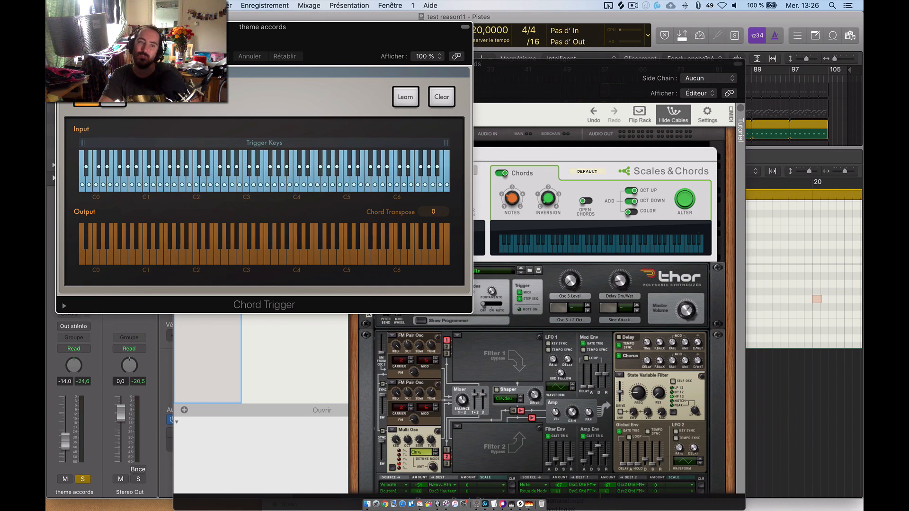
pyautogui.press('super+w')
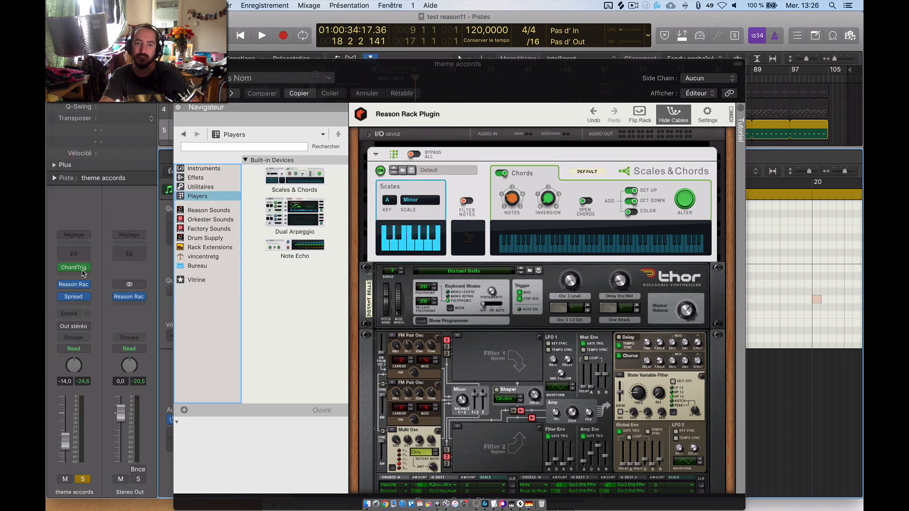
pyautogui.click(84, 271)
pyautogui.click(109, 249)
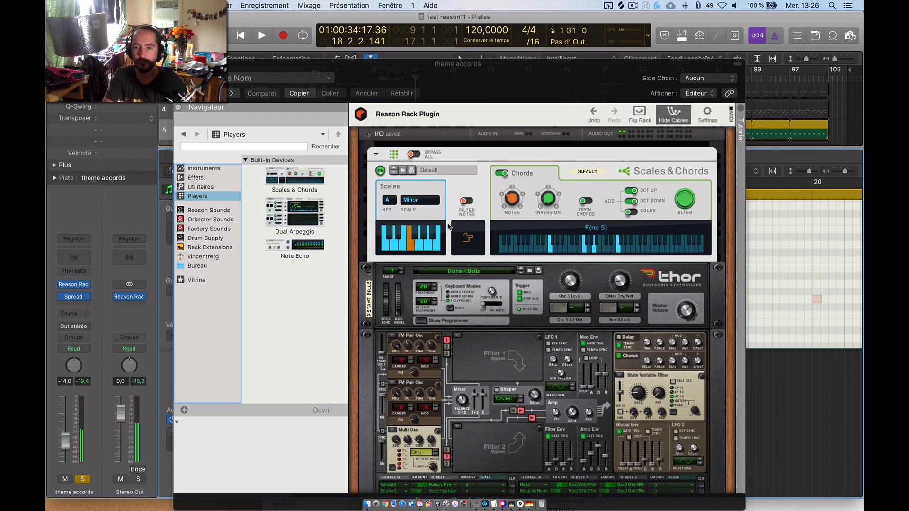
# Compare the Scales & Chords output with Oct Up and Oct Down switched off, and switch both back on
pyautogui.click(632, 205)
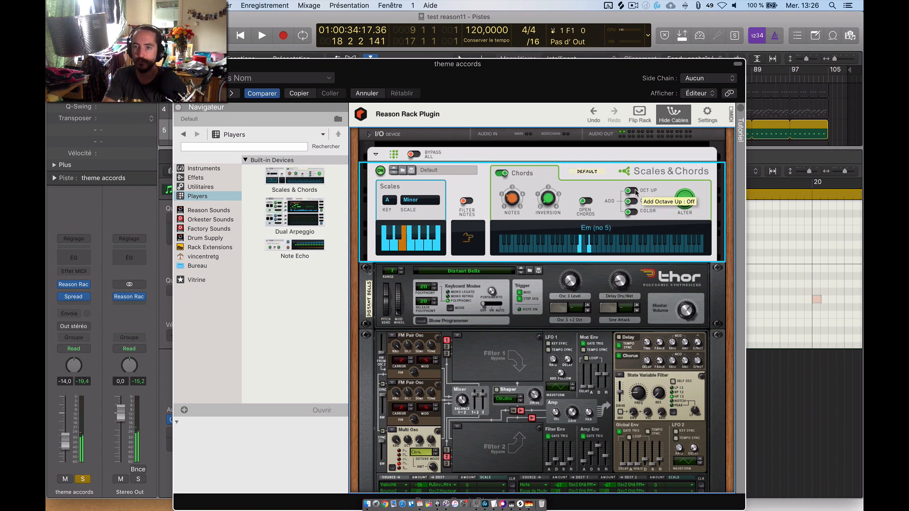
pyautogui.click(634, 191)
pyautogui.click(632, 202)
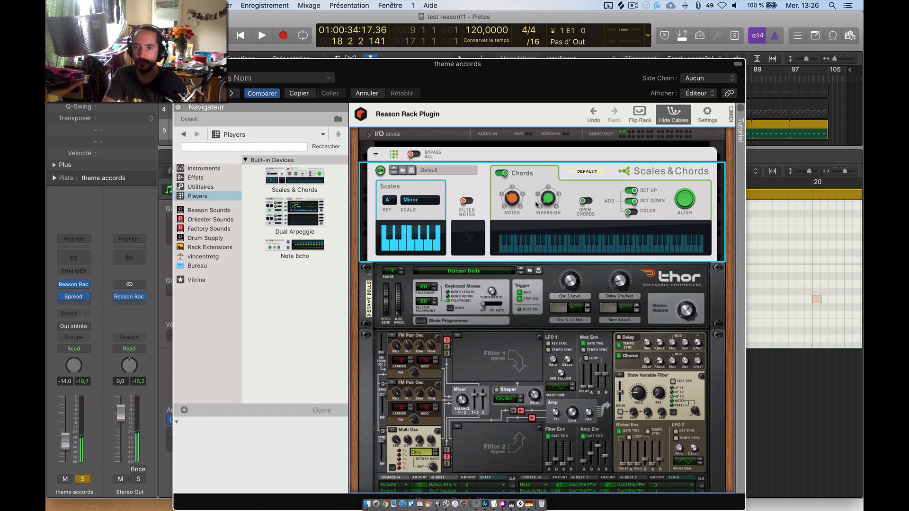
# Audition more chord notes and the added Color in Scales & Chords, restoring each setting after listening
pyautogui.moveTo(511, 201)
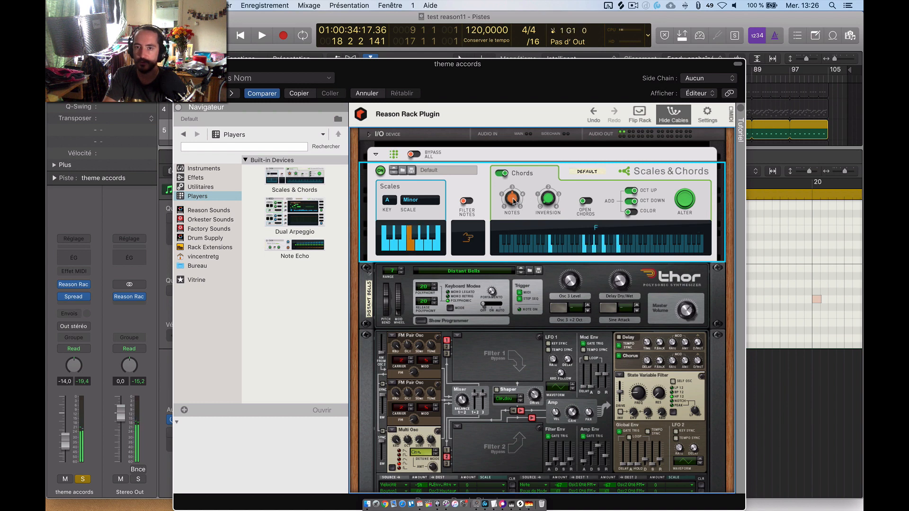
pyautogui.moveTo(514, 200); pyautogui.dragTo(515, 194)
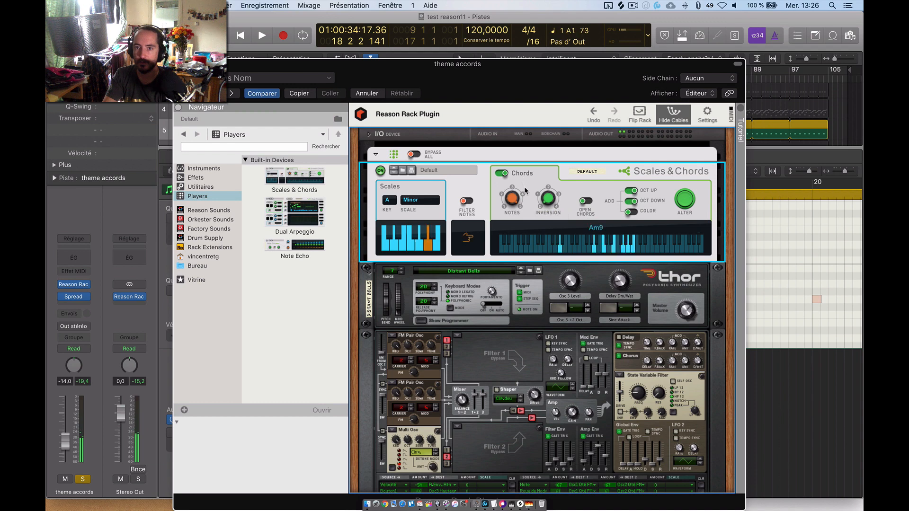
pyautogui.moveTo(514, 195); pyautogui.dragTo(508, 213)
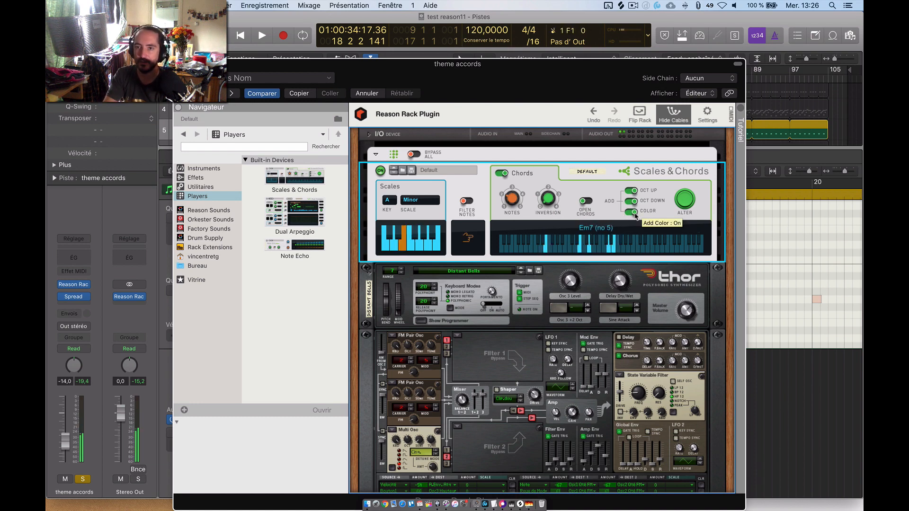
pyautogui.click(635, 214)
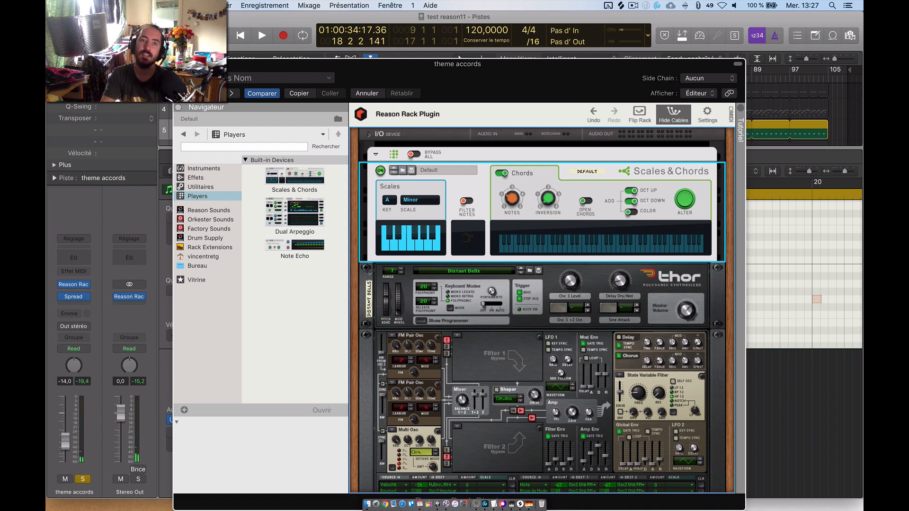
# Close the theme accords plug-in window and the lower editor, and take the track out of solo
pyautogui.click(179, 64)
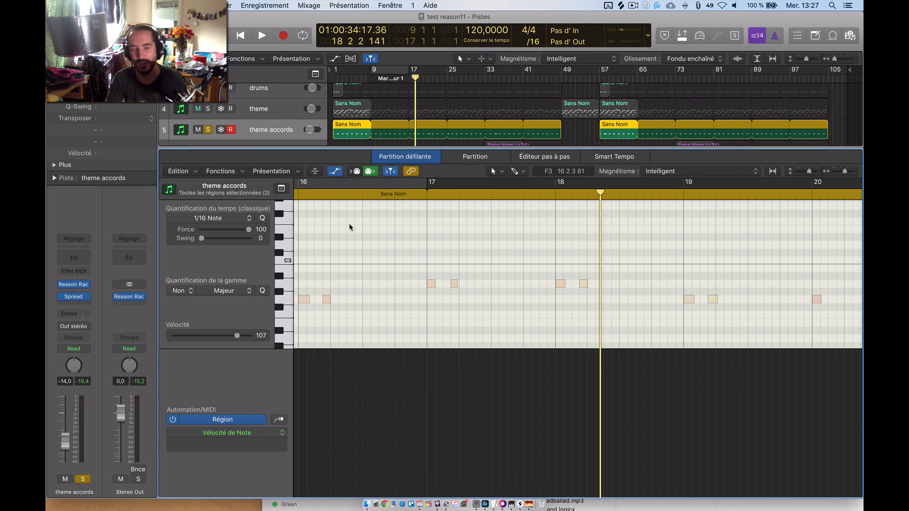
pyautogui.press('a')
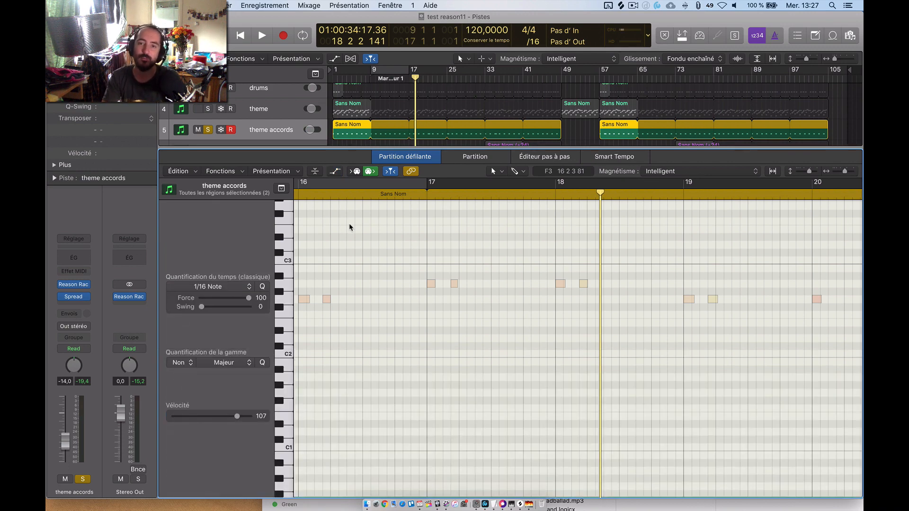
pyautogui.press('x')
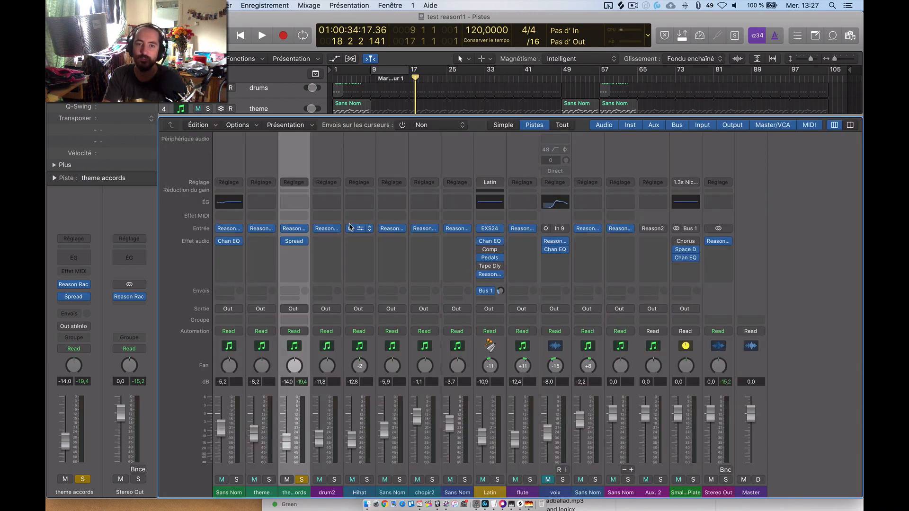
pyautogui.press('x')
pyautogui.scroll(3, 365, 212)
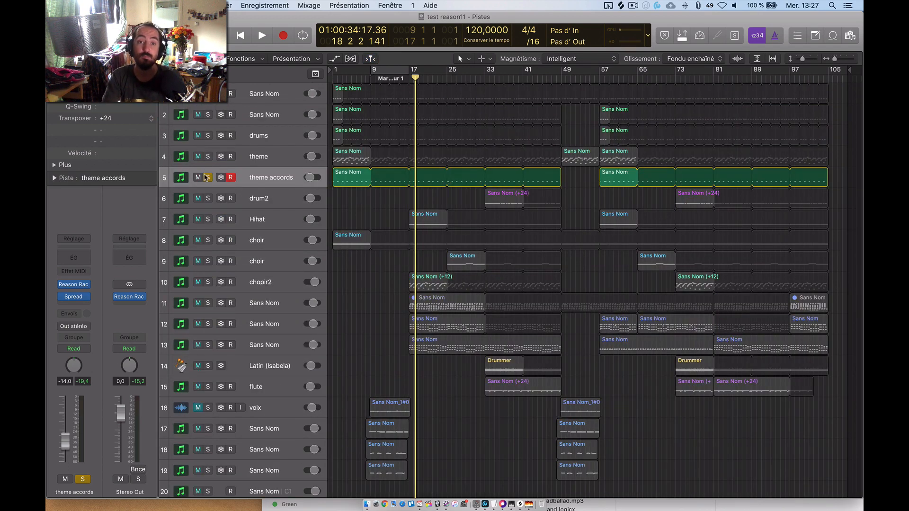
pyautogui.click(207, 177)
# Open the Hihat track's Reason Rack at the Dual Arpeggio device and solo the track
pyautogui.click(273, 224)
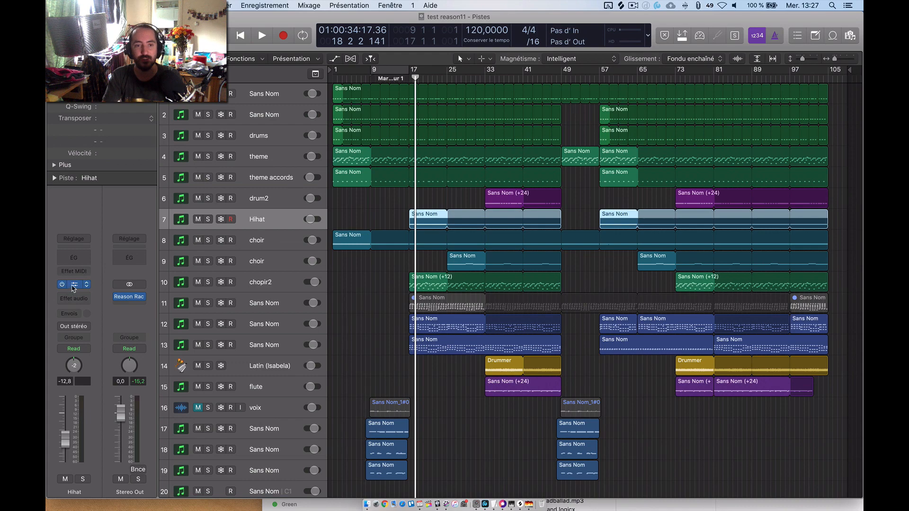
pyautogui.scroll(5, 401, 226)
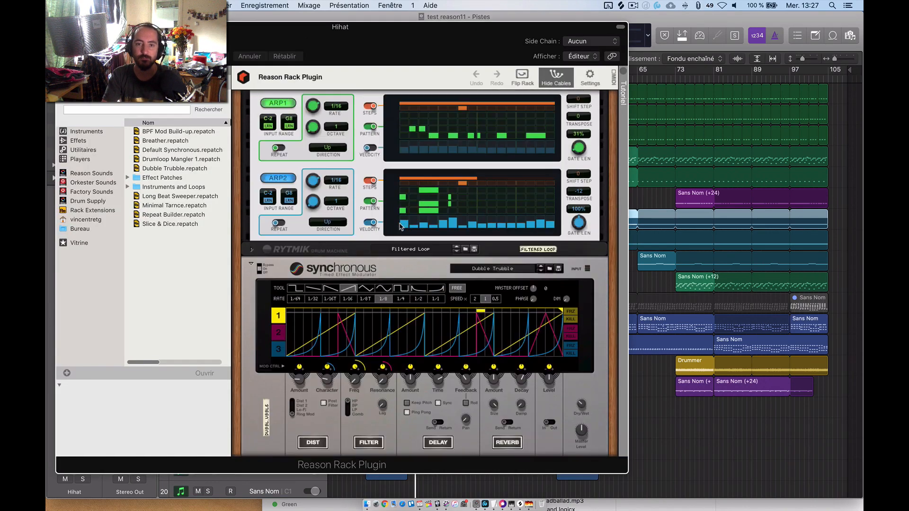
pyautogui.moveTo(312, 62); pyautogui.dragTo(369, 274)
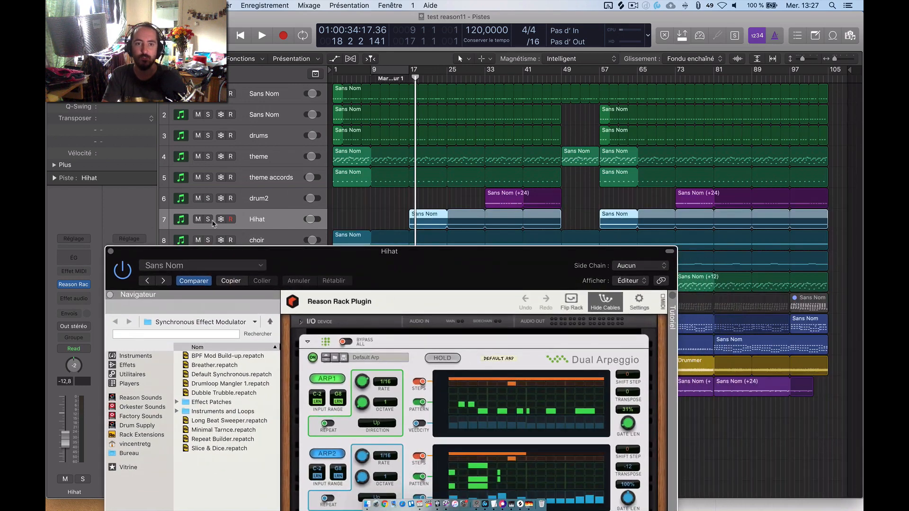
pyautogui.click(208, 219)
pyautogui.moveTo(476, 252); pyautogui.dragTo(478, 112)
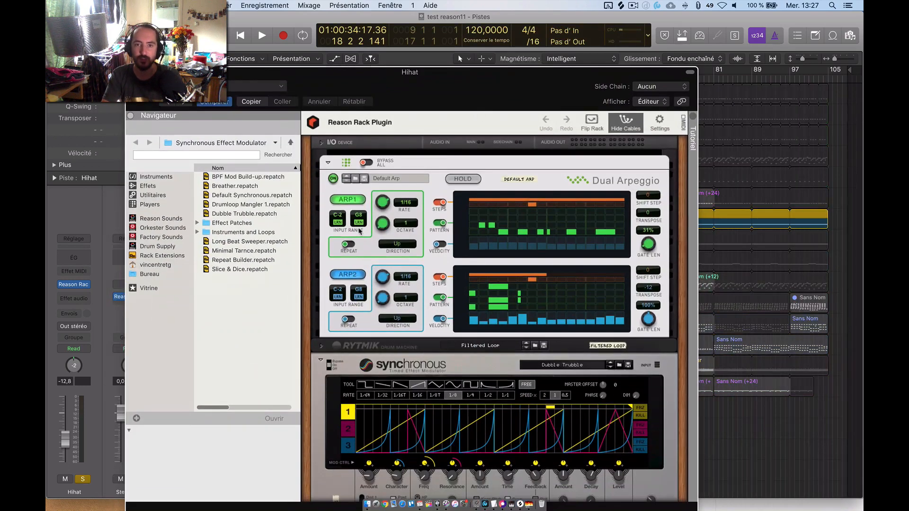
# Bypass all players and the Synchronous effect in the Hihat rack, and briefly play the unprocessed track
pyautogui.click(365, 164)
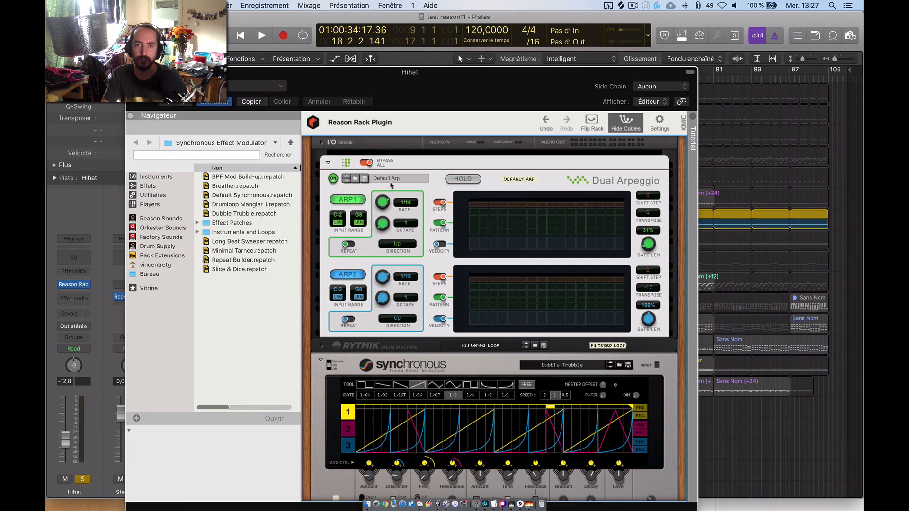
pyautogui.click(333, 369)
pyautogui.press('space')
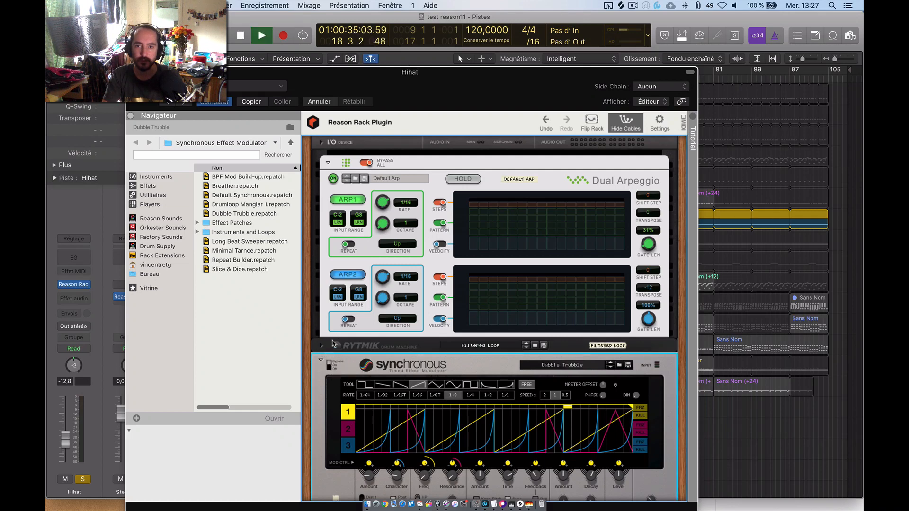
pyautogui.moveTo(466, 94); pyautogui.dragTo(444, 252)
pyautogui.press('space')
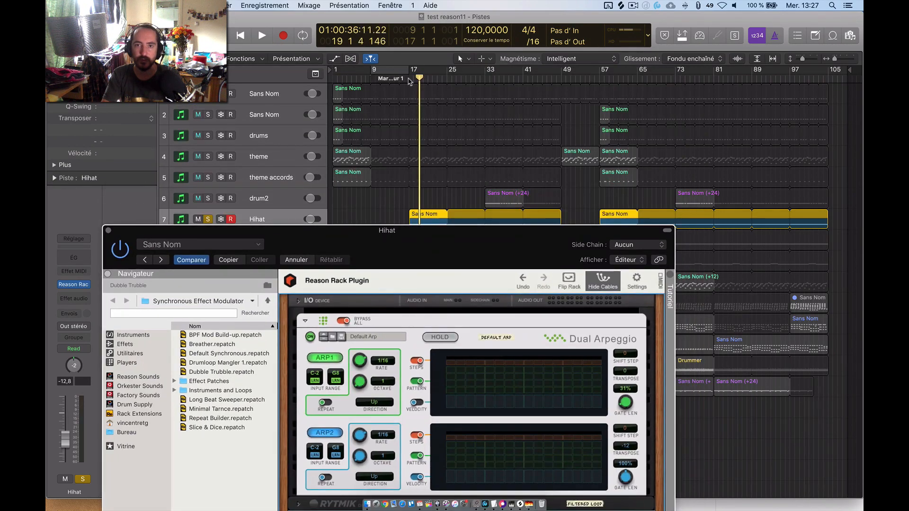
# Open the Hihat piano roll, enable cycling, and play the bypassed Hihat part from bar 17
pyautogui.click(409, 80)
pyautogui.press('space')
pyautogui.moveTo(457, 252); pyautogui.dragTo(465, 49)
pyautogui.press('p')
pyautogui.press('space')
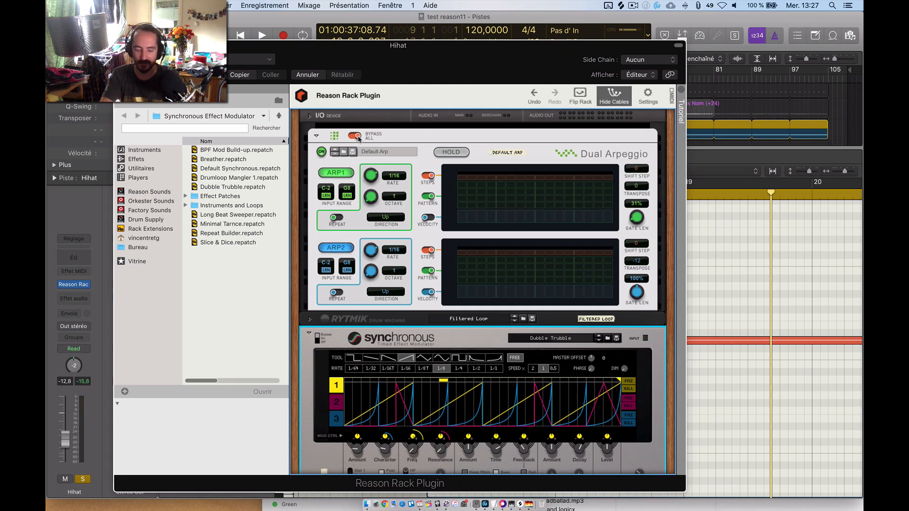
pyautogui.press('c')
pyautogui.press('space')
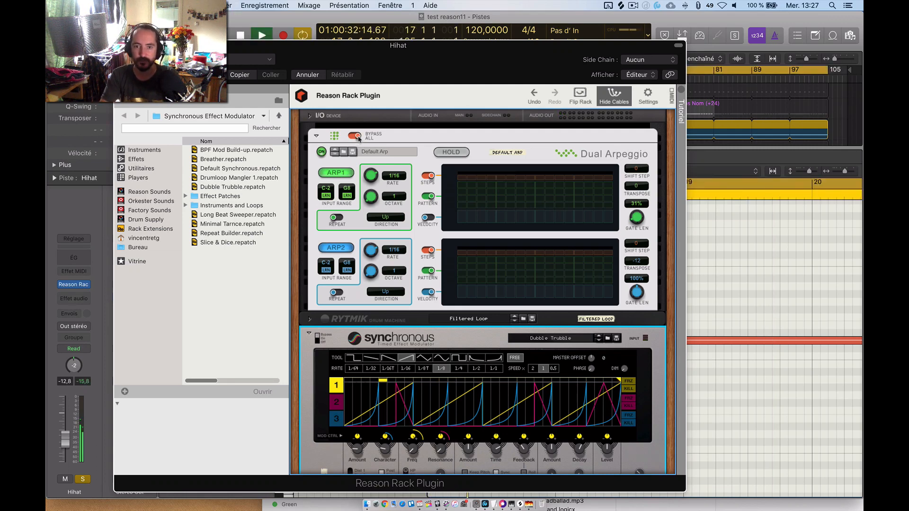
pyautogui.press('space')
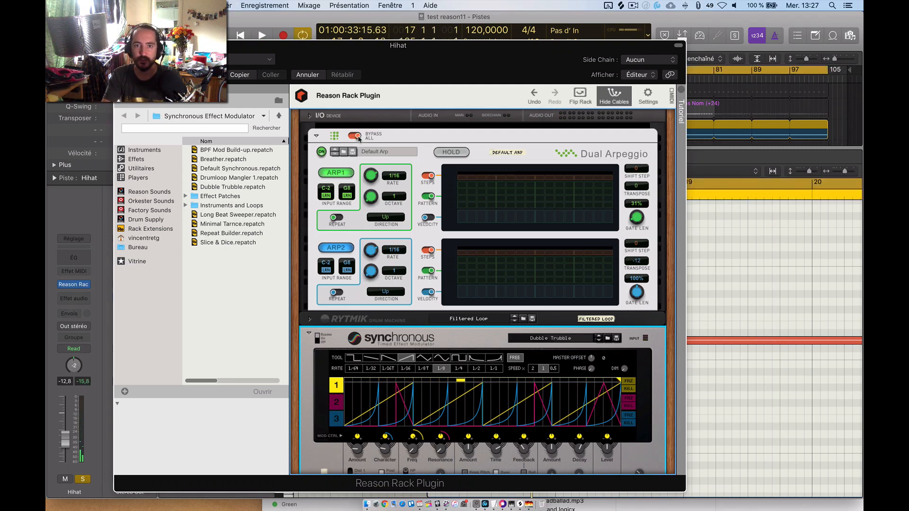
# Re-enable the players and play the Hihat part, auditioning it with ARP1 and ARP2 switched off in turn
pyautogui.click(356, 137)
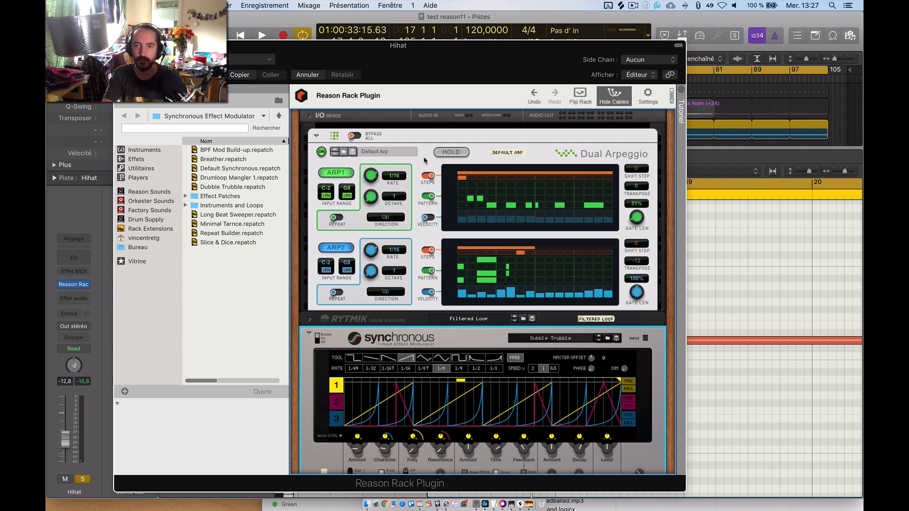
pyautogui.press('space')
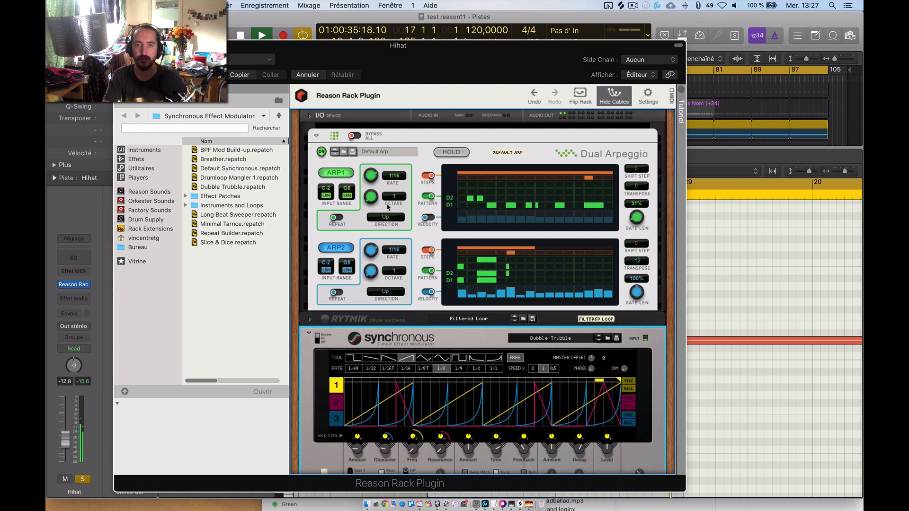
pyautogui.click(337, 173)
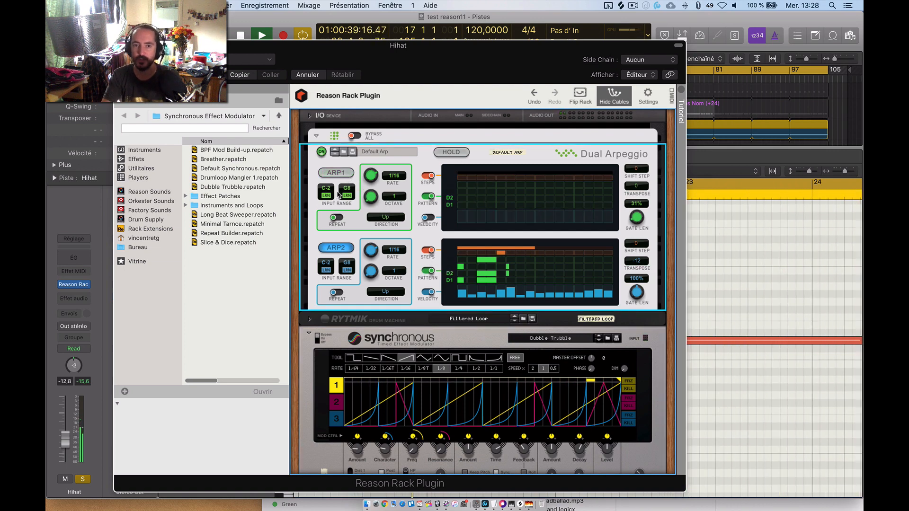
pyautogui.click(336, 173)
pyautogui.click(336, 248)
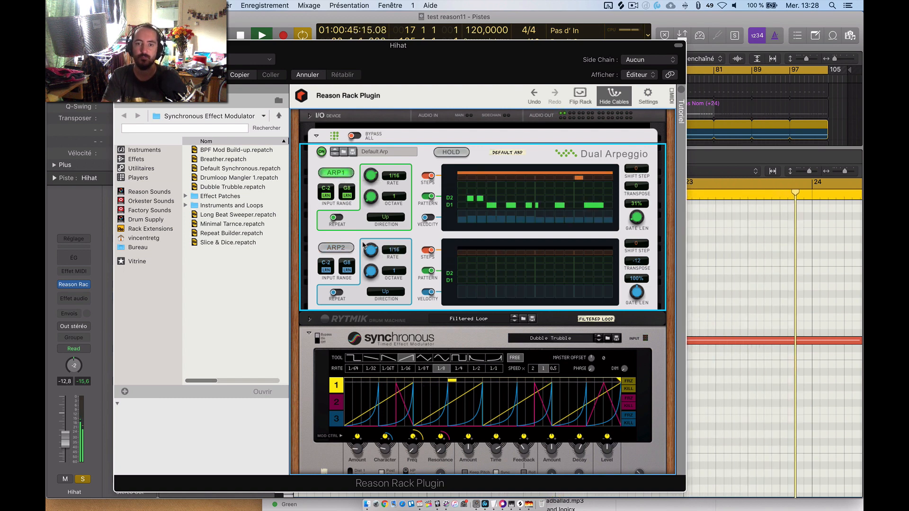
pyautogui.click(336, 248)
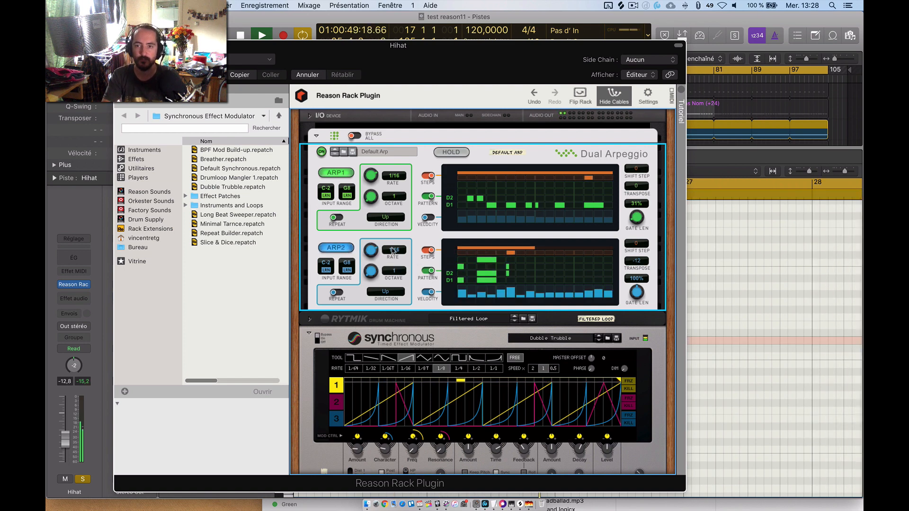
pyautogui.press('space')
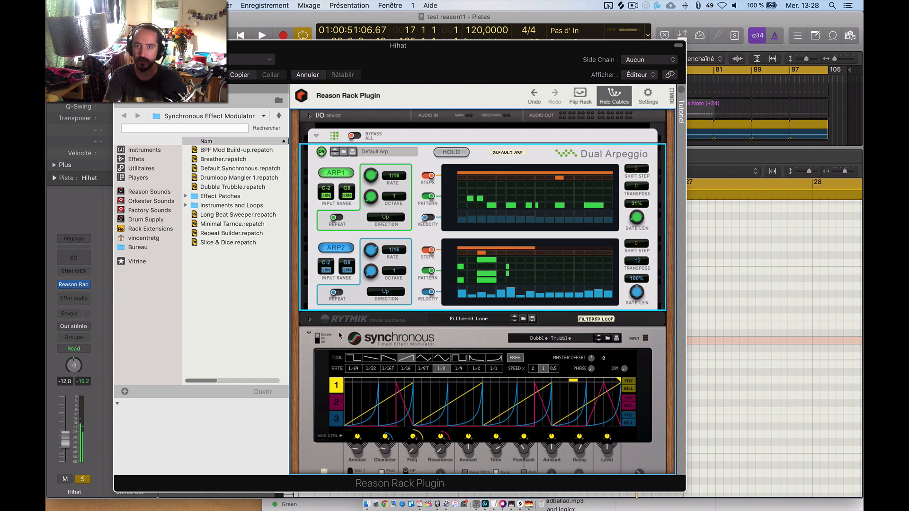
# Switch the Synchronous effect back on and play the Hihat part while examining its modulation curves and effect sections
pyautogui.scroll(-3, 413, 320)
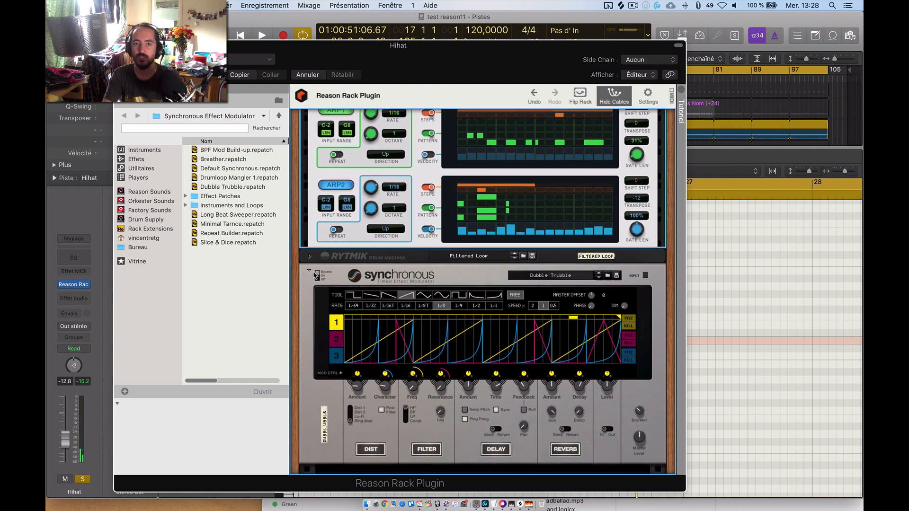
pyautogui.click(316, 276)
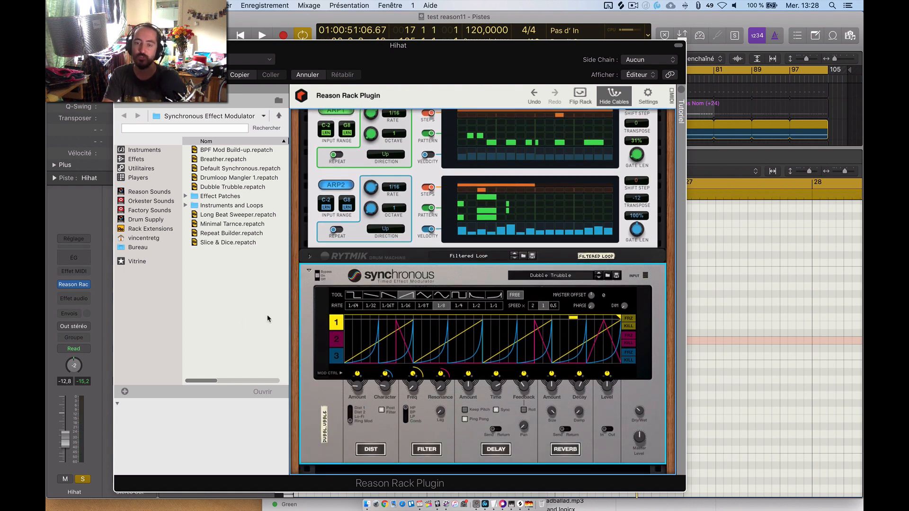
pyautogui.press('space')
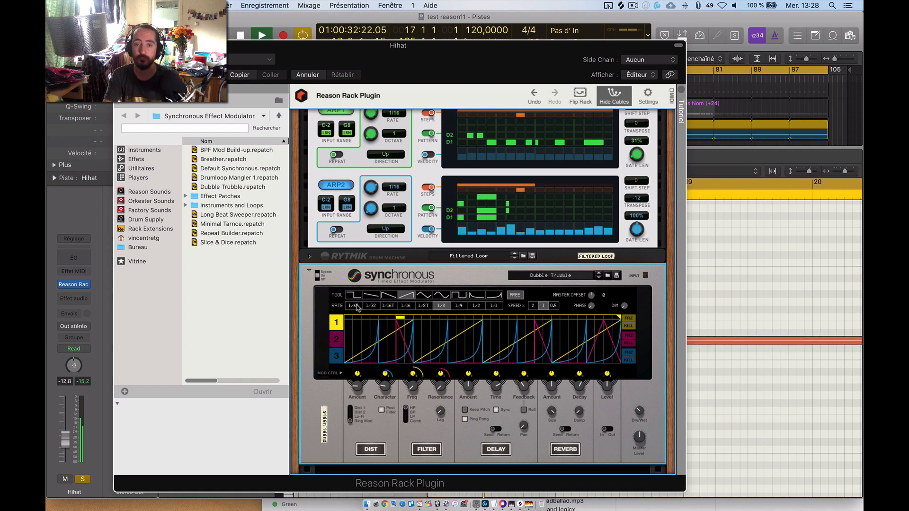
pyautogui.scroll(-4, 387, 305)
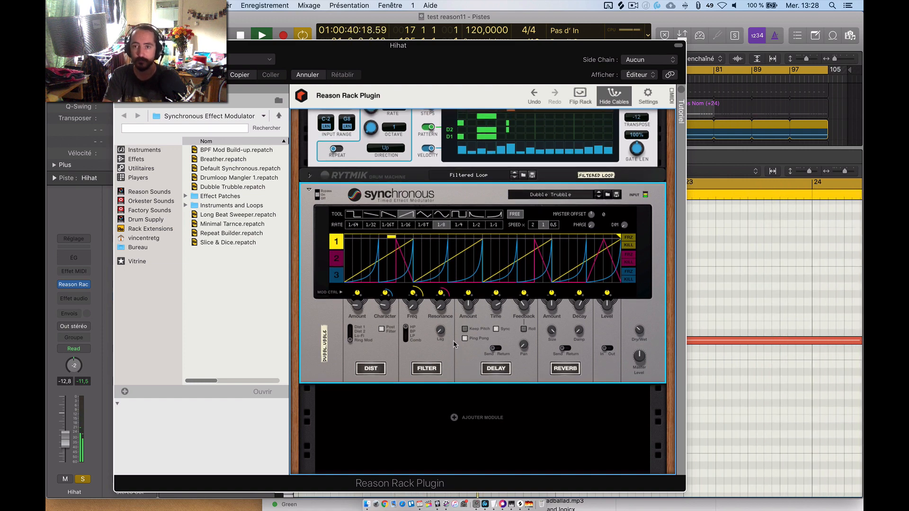
pyautogui.scroll(6, 426, 330)
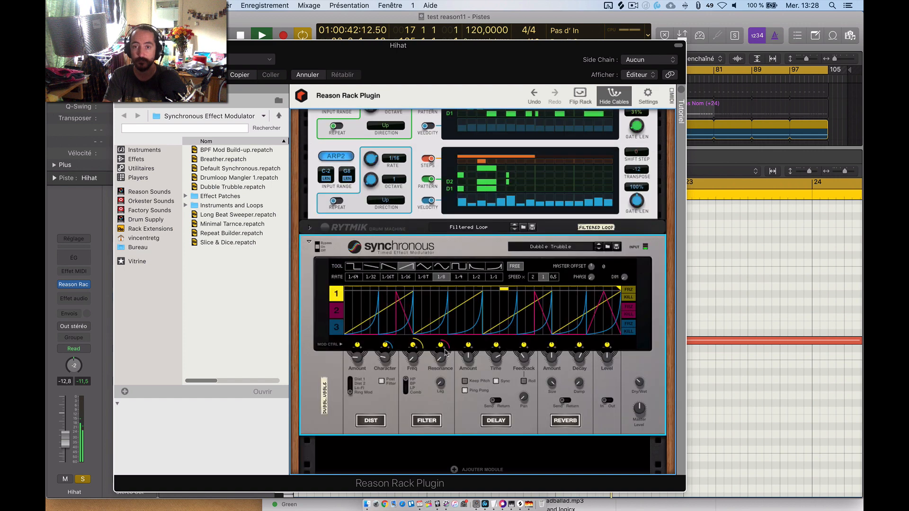
# Stop playback and examine the rear panels of the Hihat rack, including Synchronous's CV and audio connections
pyautogui.press('space')
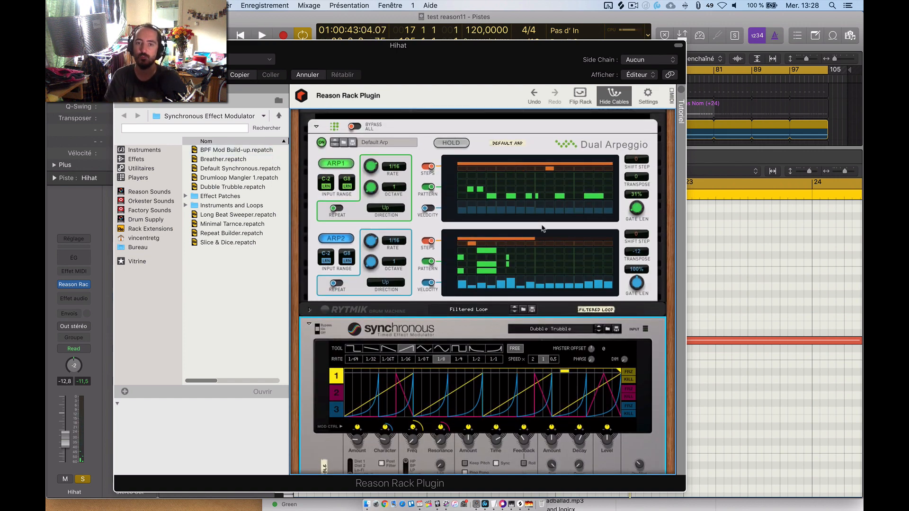
pyautogui.press('Tab')
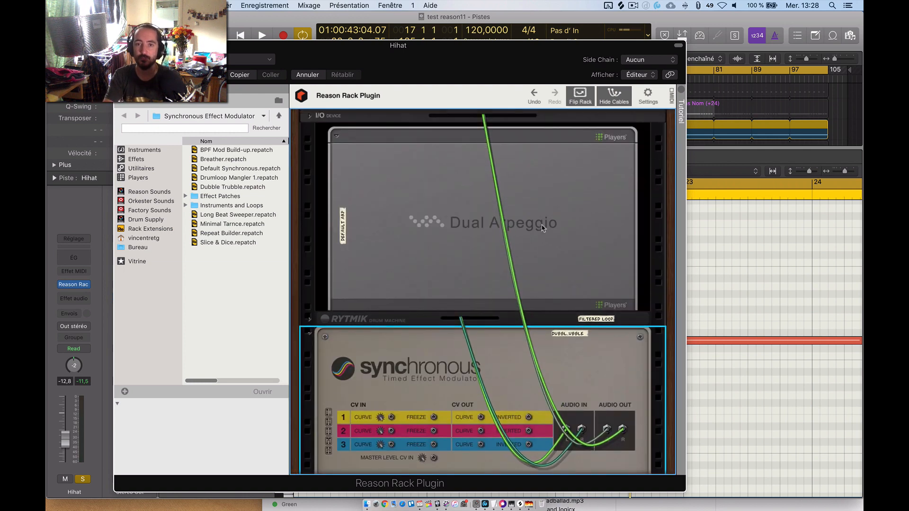
pyautogui.scroll(-3, 540, 228)
pyautogui.scroll(-3, 541, 228)
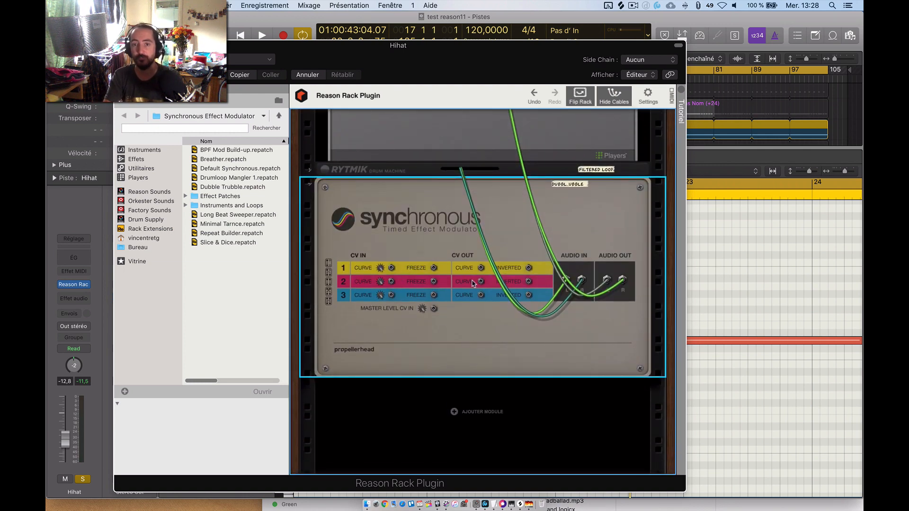
pyautogui.press('Tab')
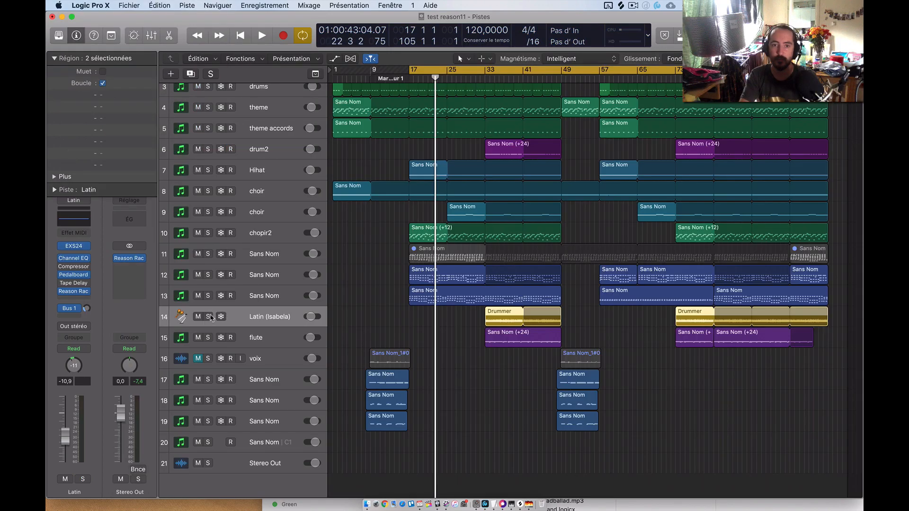
# Solo the Latin (Isabela) track and play it with cycling around the Drummer region starting at bar 33
pyautogui.press('s')
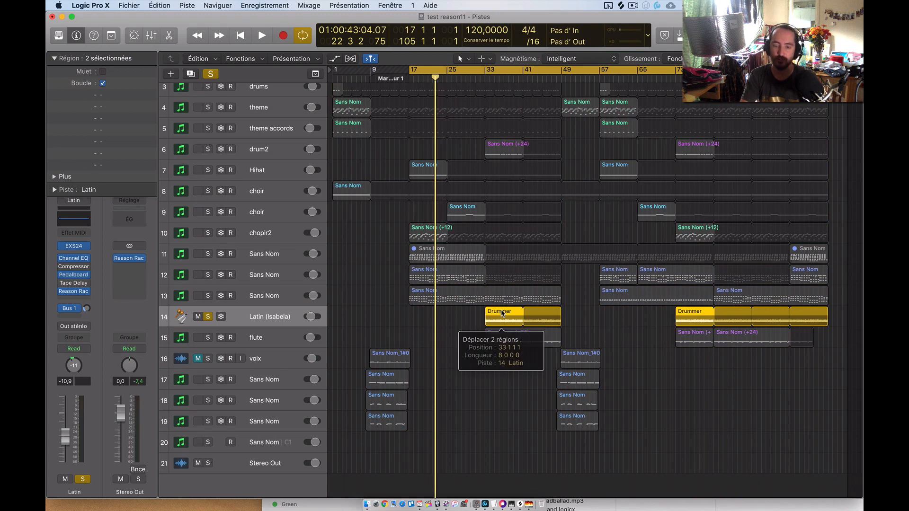
pyautogui.press('u')
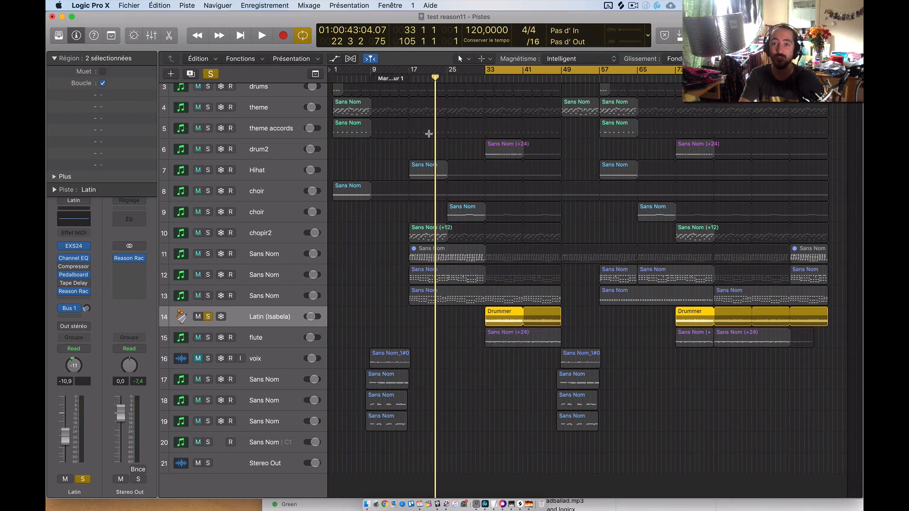
pyautogui.press('space')
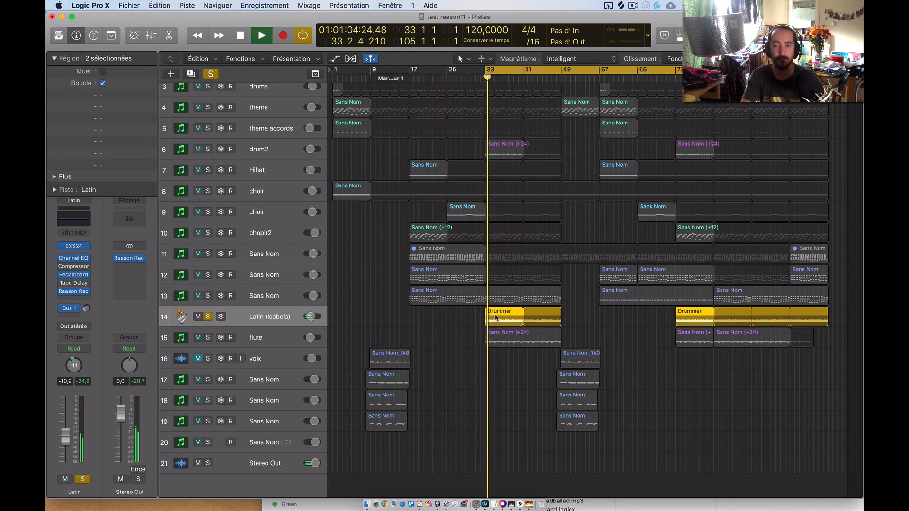
pyautogui.press('c')
pyautogui.click(506, 316)
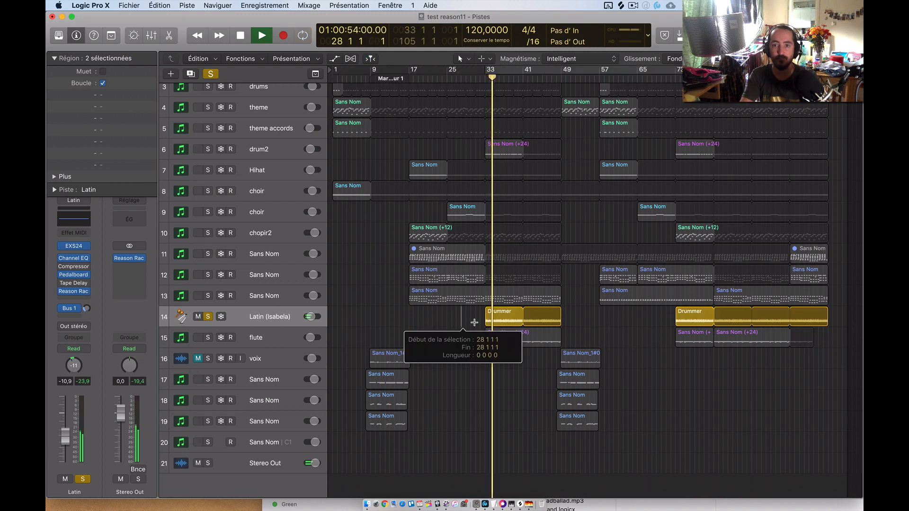
pyautogui.press('u')
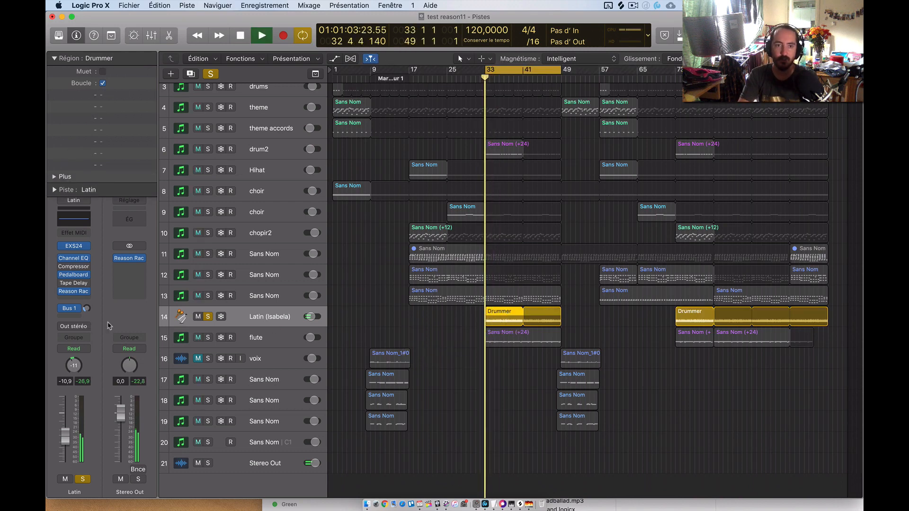
# Open the Latin track's Reason Rack effect and add a Pulsar Dual LFO below the Softube Amp
pyautogui.click(67, 291)
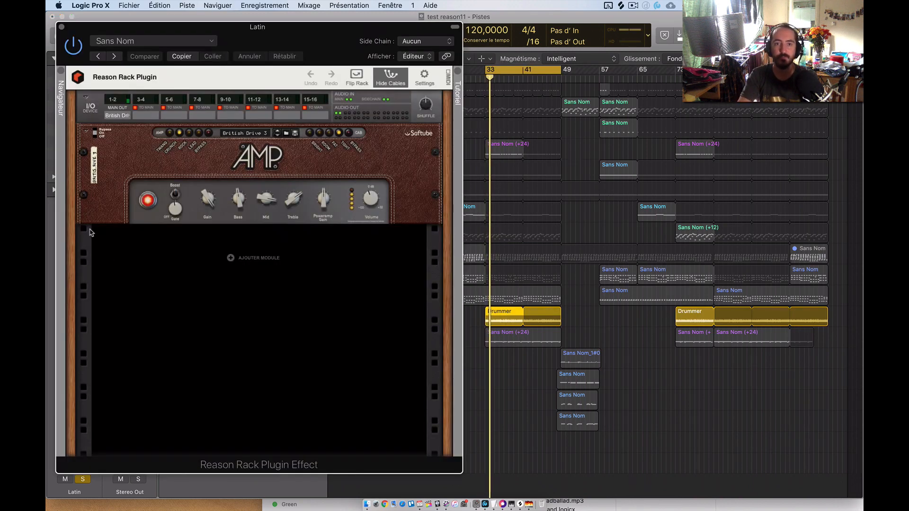
pyautogui.click(267, 256)
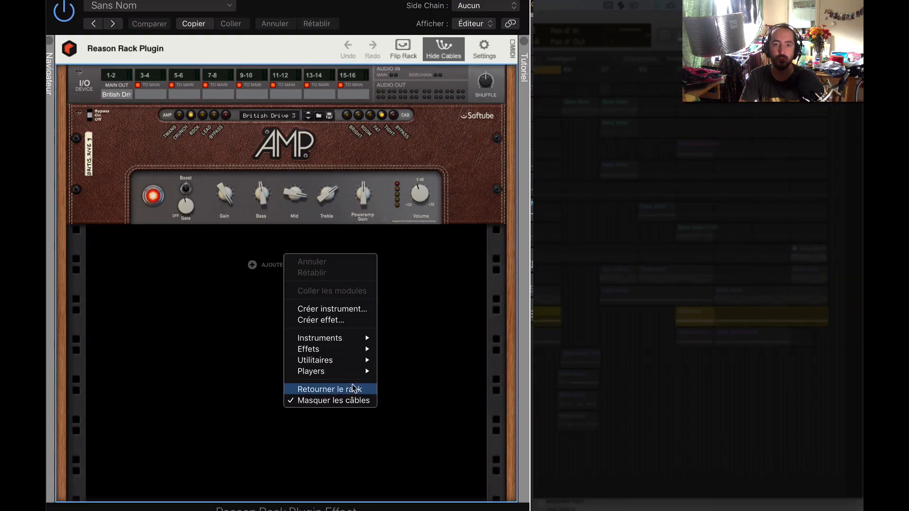
pyautogui.moveTo(318, 340)
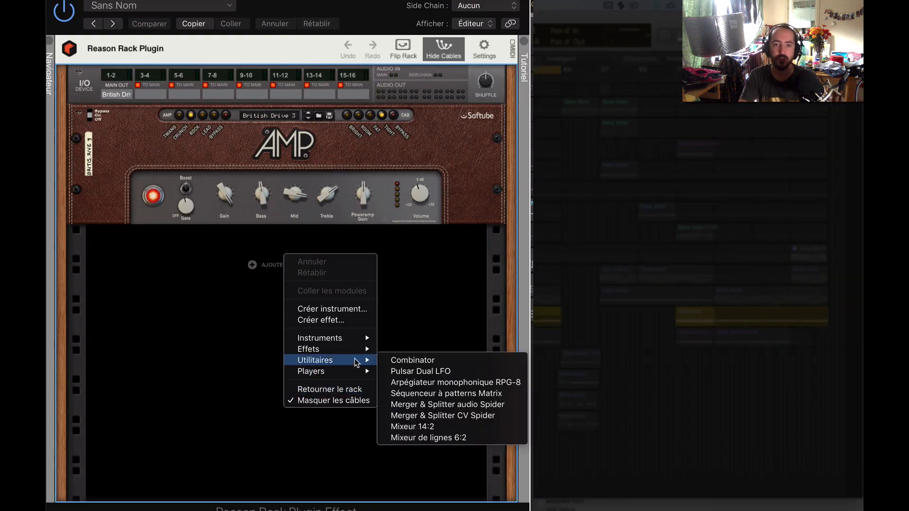
pyautogui.click(420, 371)
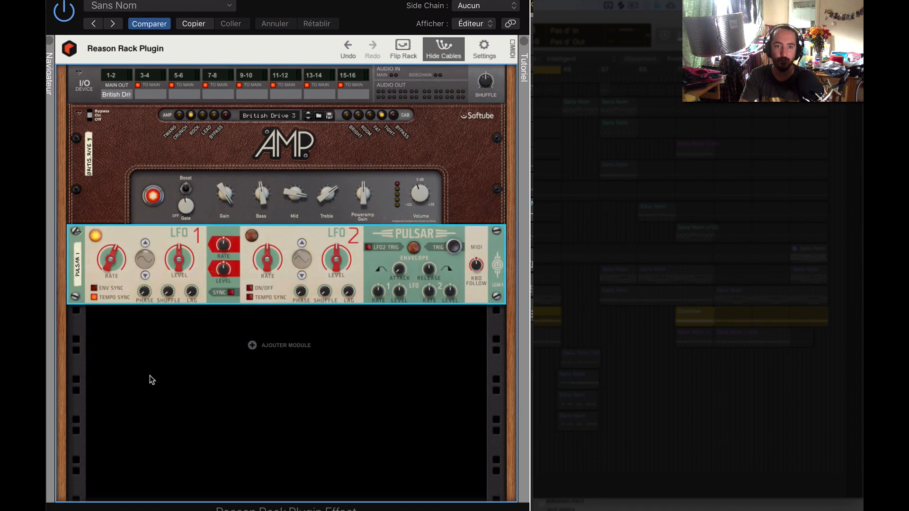
# Patch Pulsar's first LFO 1 CV output to the Amp's Gain CV input and set LFO 1's synced rate to 1/8
pyautogui.press('Tab')
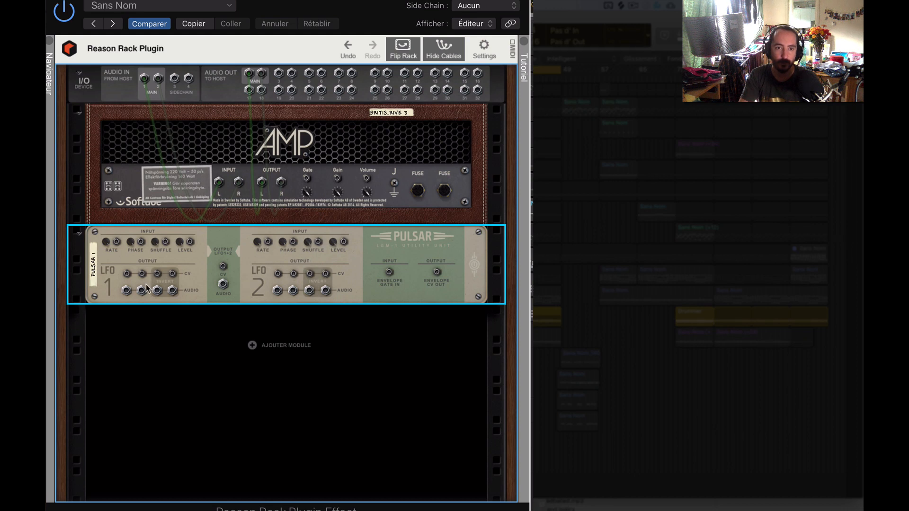
pyautogui.moveTo(127, 274); pyautogui.dragTo(339, 186)
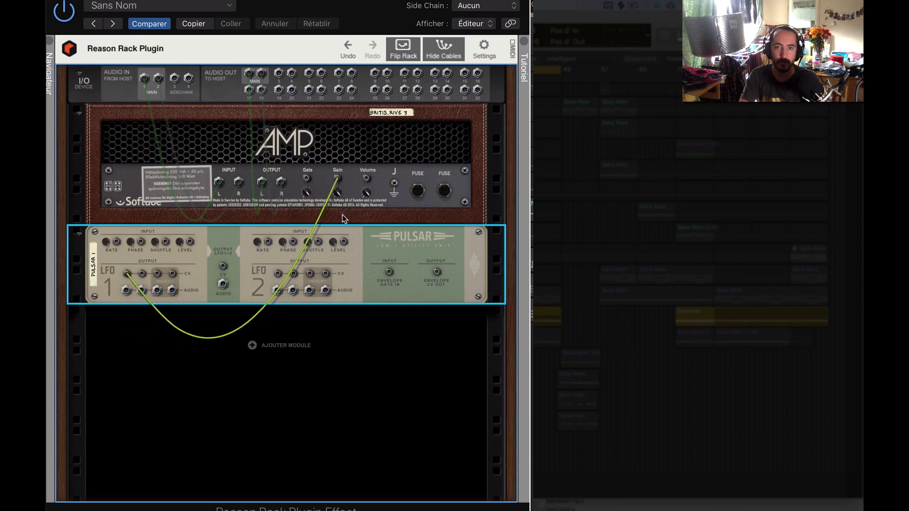
pyautogui.press('Tab')
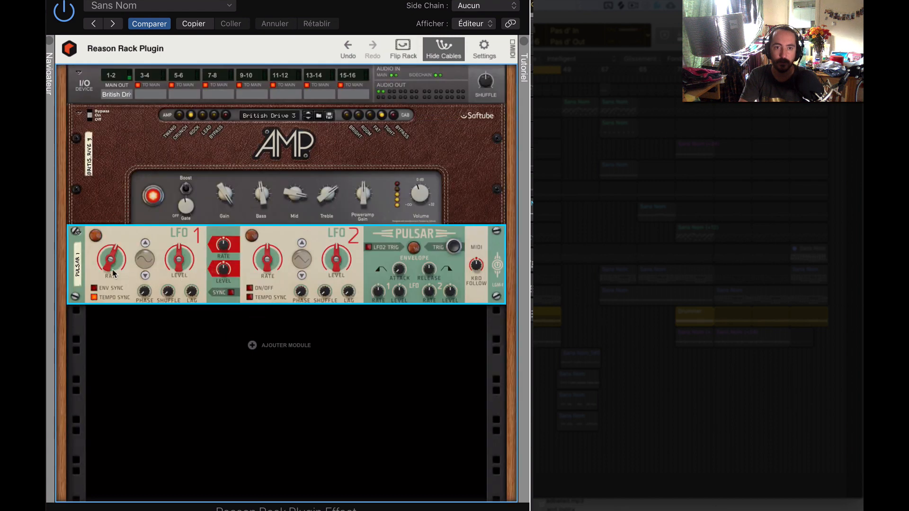
pyautogui.moveTo(113, 273); pyautogui.dragTo(116, 262)
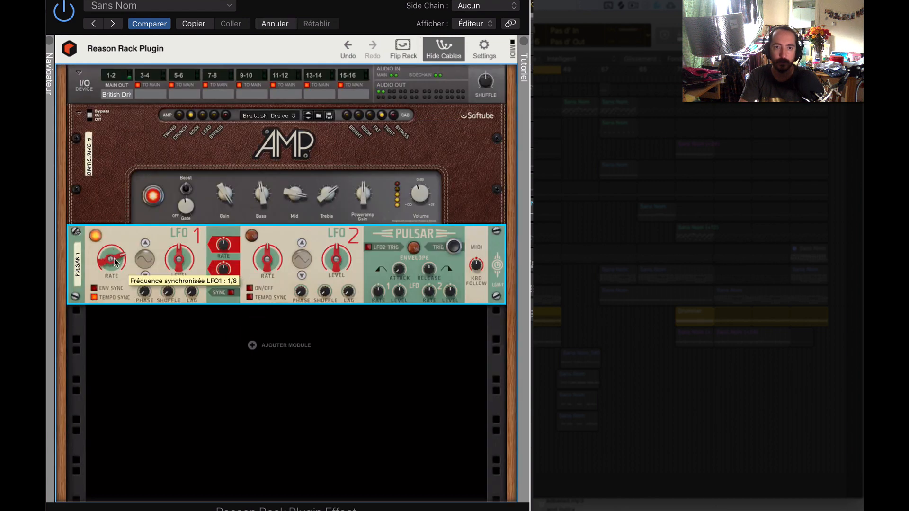
# Check the modulation cable behind the rack and raise Pulsar's LFO 1 level
pyautogui.press('Tab')
pyautogui.click(339, 213)
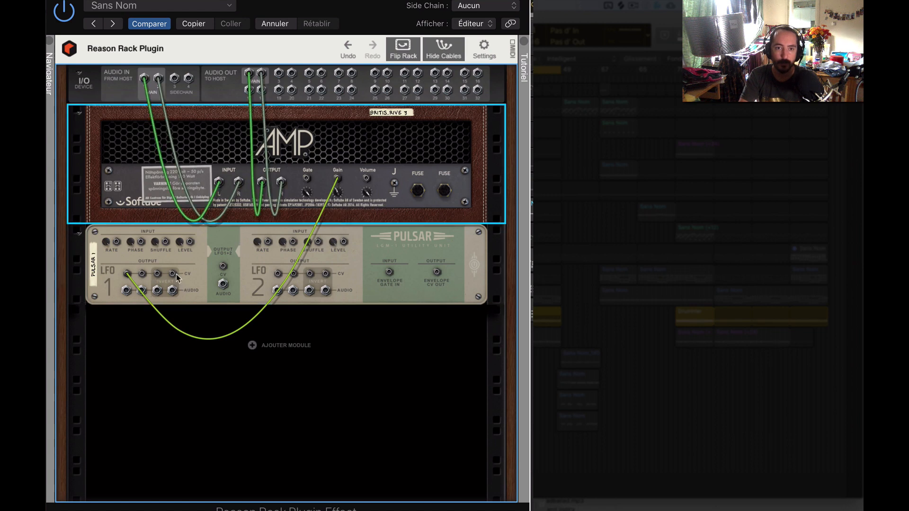
pyautogui.press('Tab')
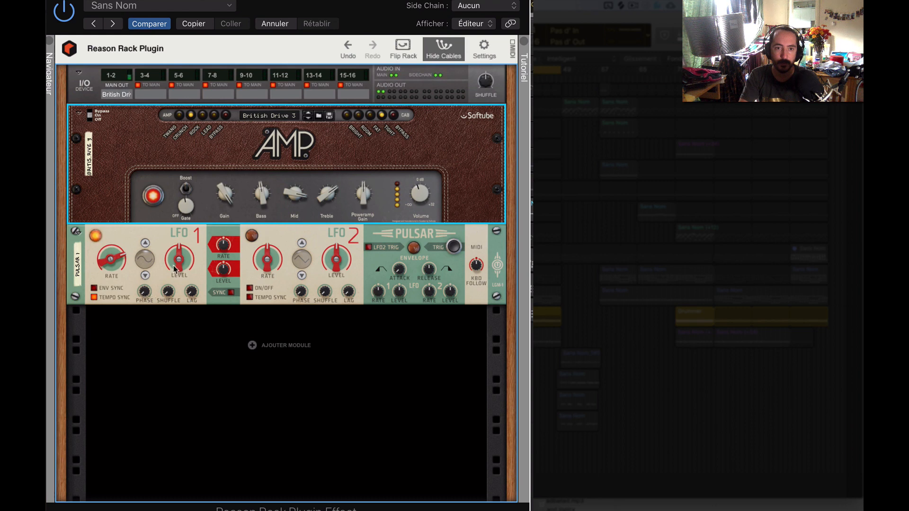
pyautogui.moveTo(174, 269); pyautogui.dragTo(188, 239)
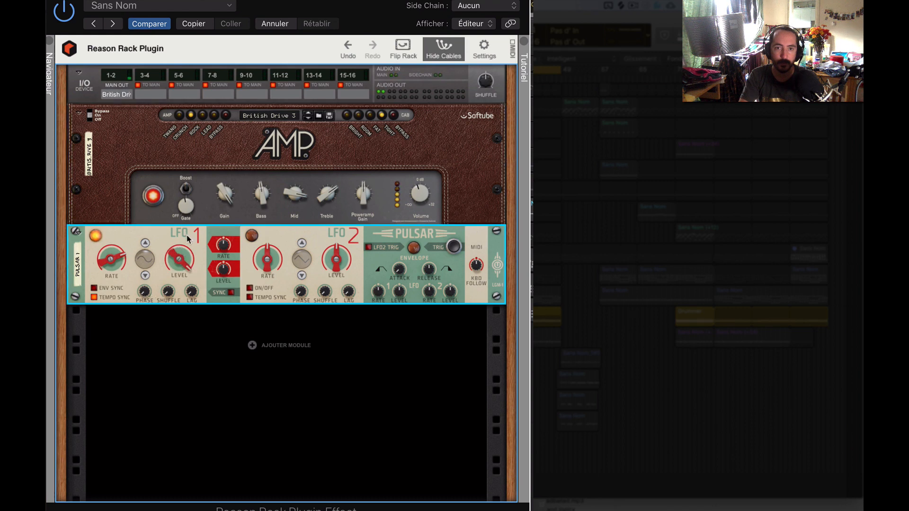
# Compare the Amp's front Gain knob with its rear Gain CV input while the modulated Drummer part plays
pyautogui.press('Tab')
pyautogui.press('Tab')
pyautogui.click(217, 218)
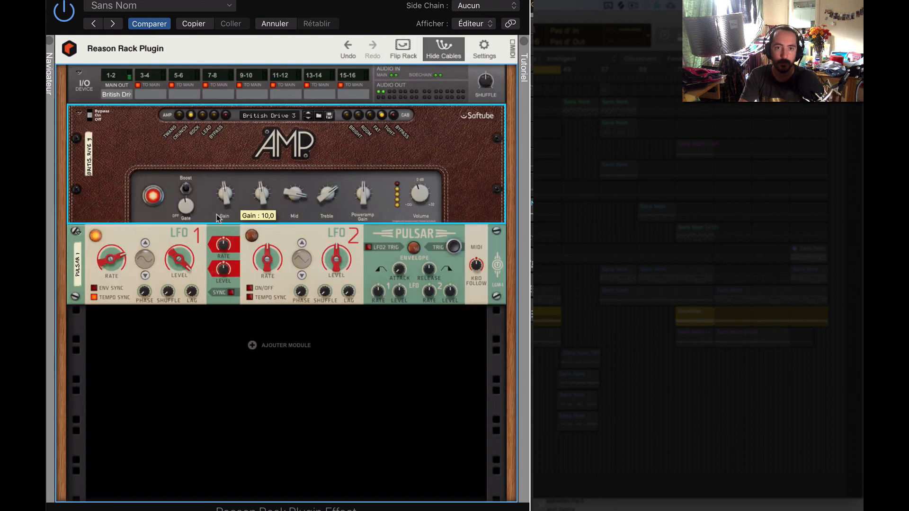
pyautogui.moveTo(217, 214); pyautogui.dragTo(216, 217)
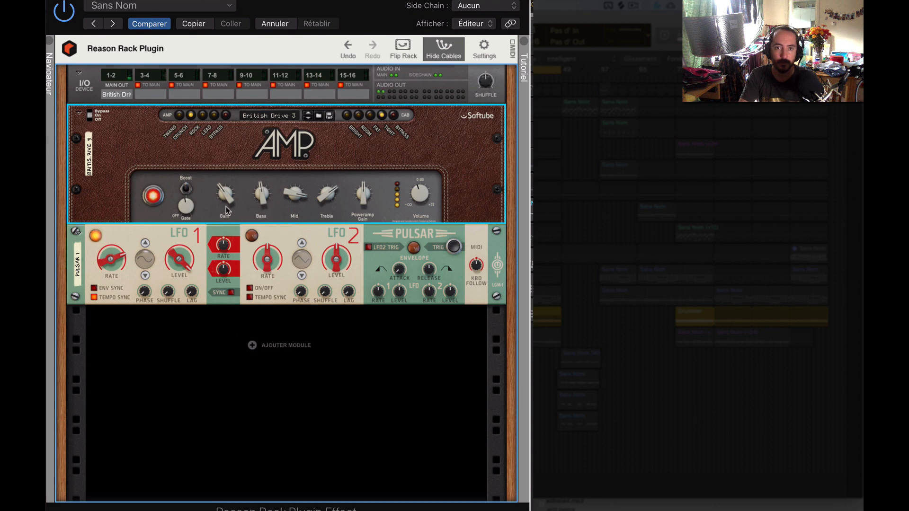
pyautogui.moveTo(226, 211)
pyautogui.press('Tab')
pyautogui.press('Tab')
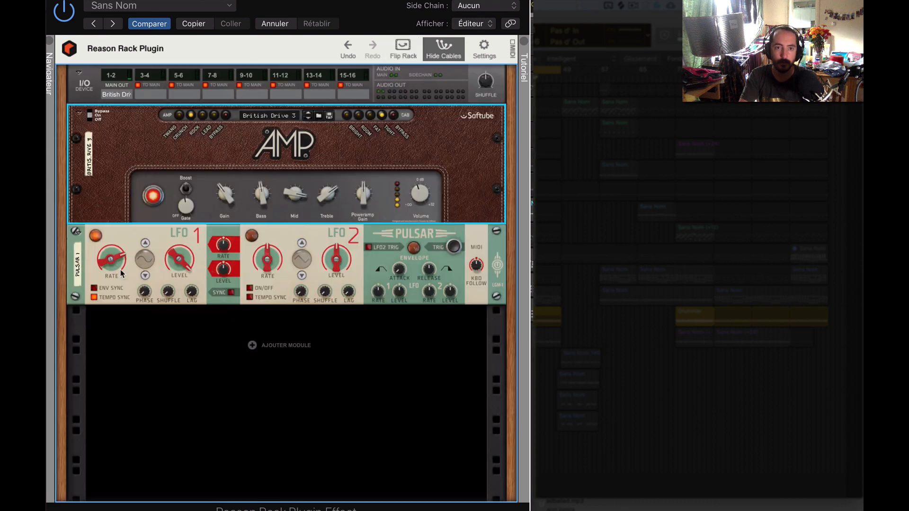
# Unplug Pulsar's LFO 1 cable from the Amp's Gain input to hear the unmodulated sound, and reconnect it
pyautogui.click(104, 242)
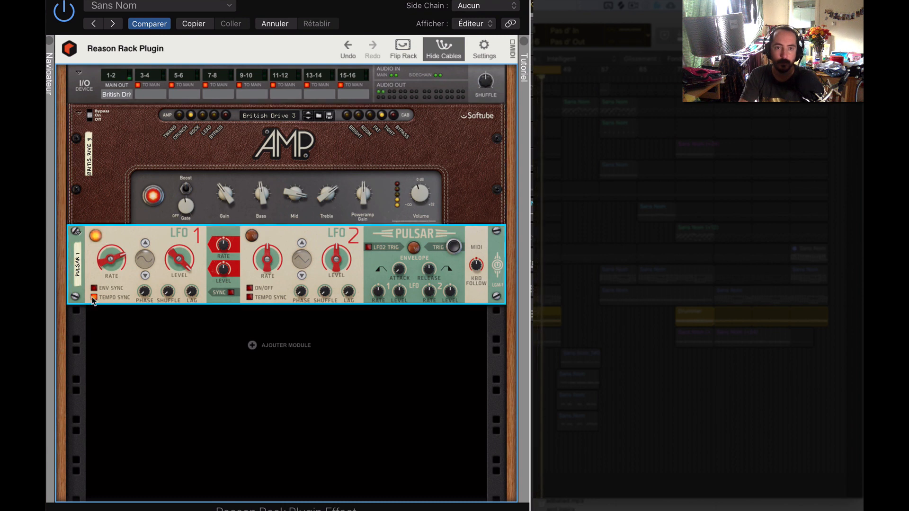
pyautogui.press('Tab')
pyautogui.moveTo(127, 273); pyautogui.dragTo(322, 219)
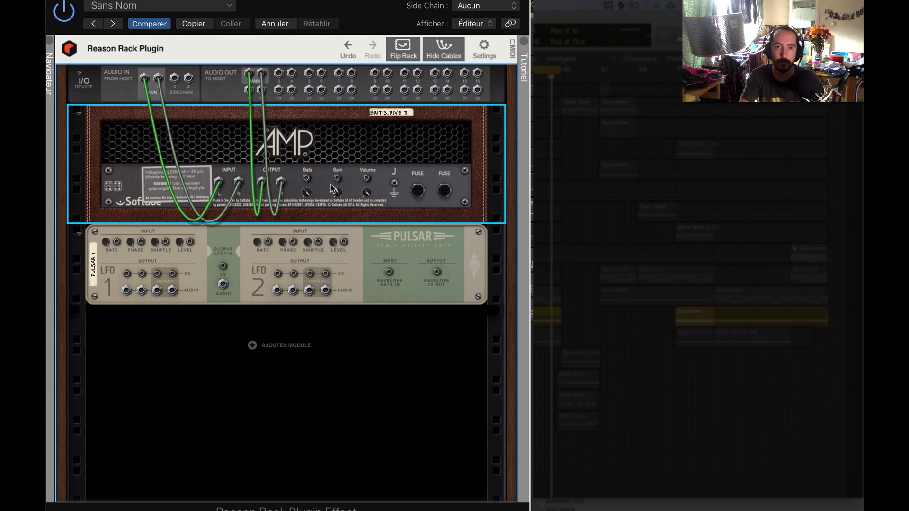
pyautogui.moveTo(127, 273); pyautogui.dragTo(337, 179)
pyautogui.press('Tab')
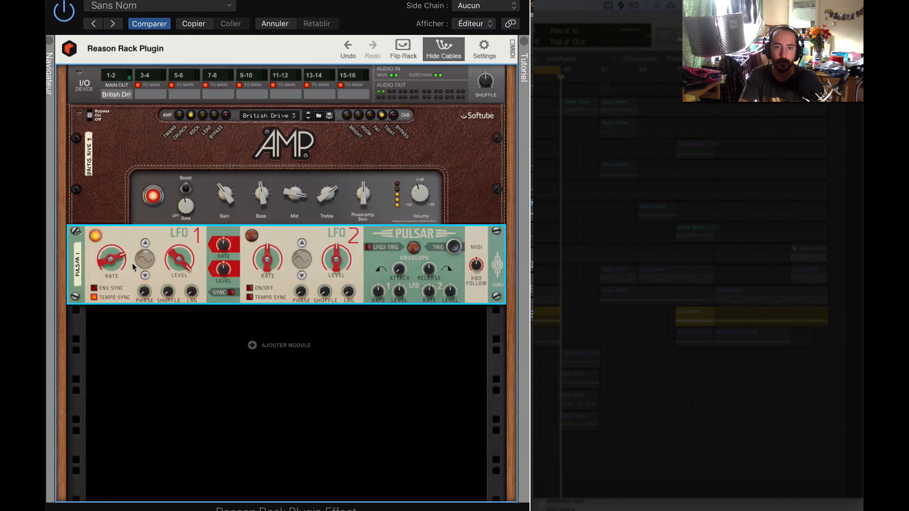
# Try slower LFO 1 rates on Pulsar, including a synced rate of 2/4, while the part plays
pyautogui.moveTo(114, 255); pyautogui.dragTo(140, 261)
pyautogui.click(145, 243)
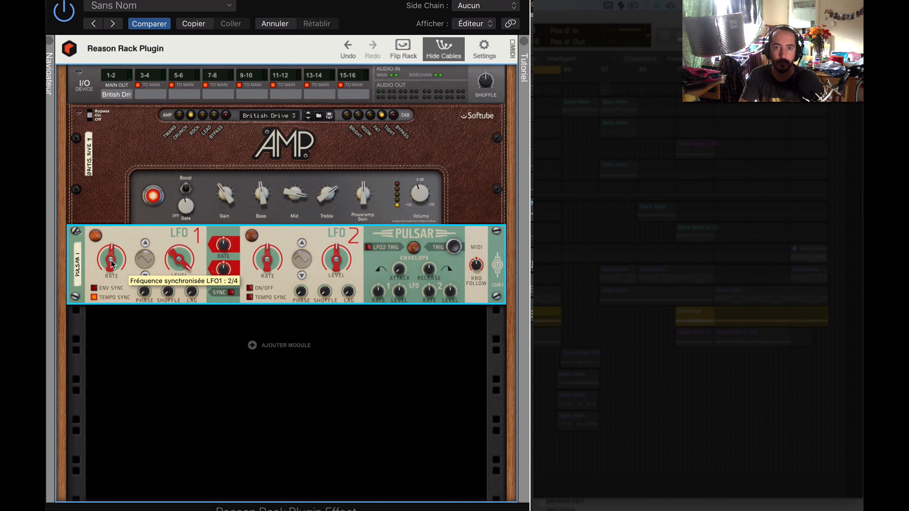
pyautogui.moveTo(112, 264); pyautogui.dragTo(232, 296)
# Patch Pulsar's second and third LFO 1 CV outputs to the Amp's Gate and Volume CV inputs
pyautogui.press('Tab')
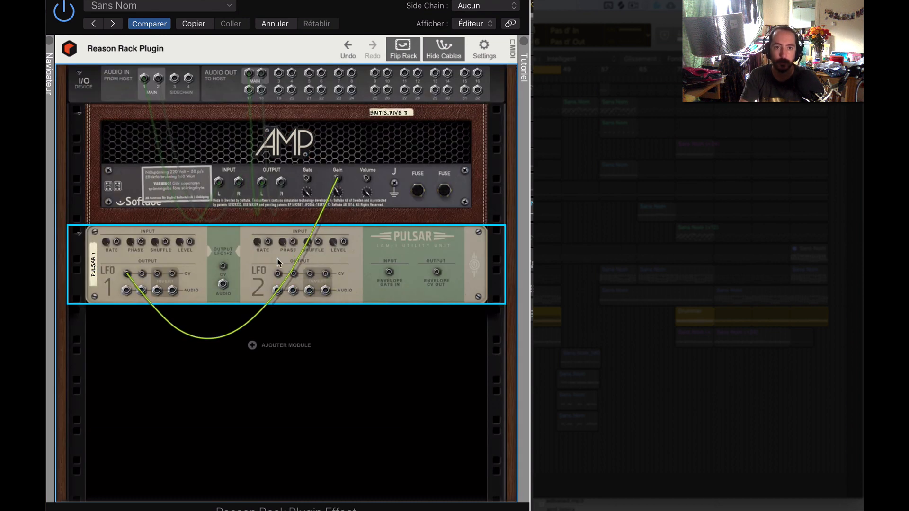
pyautogui.moveTo(143, 278); pyautogui.dragTo(306, 179)
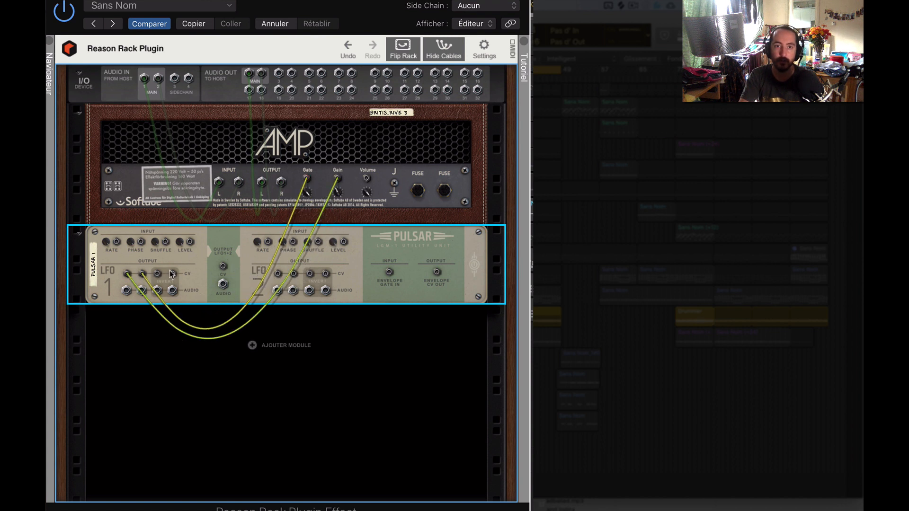
pyautogui.moveTo(160, 275); pyautogui.dragTo(366, 178)
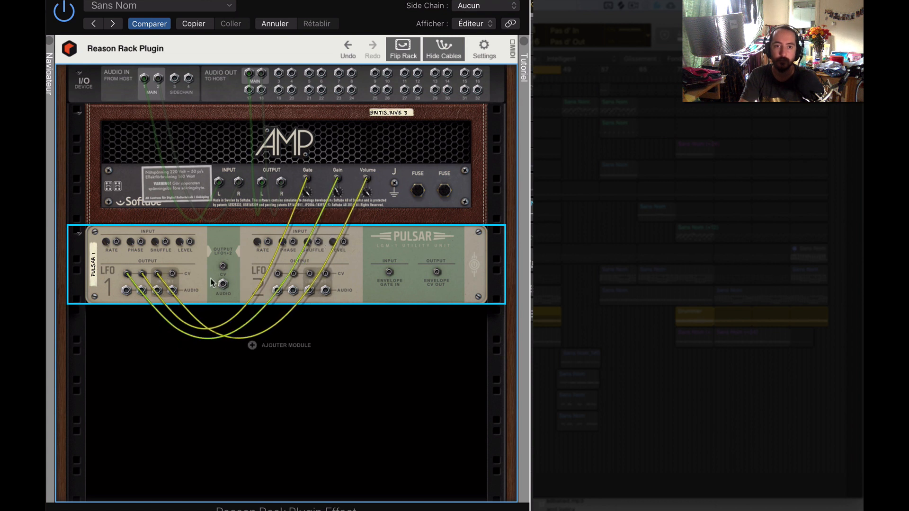
pyautogui.click(358, 207)
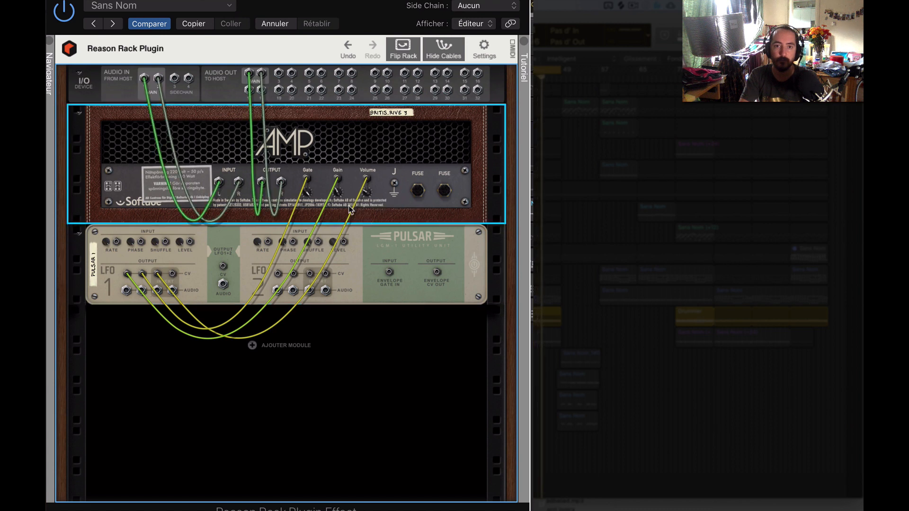
# Set Pulsar's LFO 1 to a synced rate of 3/8 with a square waveform and reduce its level
pyautogui.press('Tab')
pyautogui.click(109, 292)
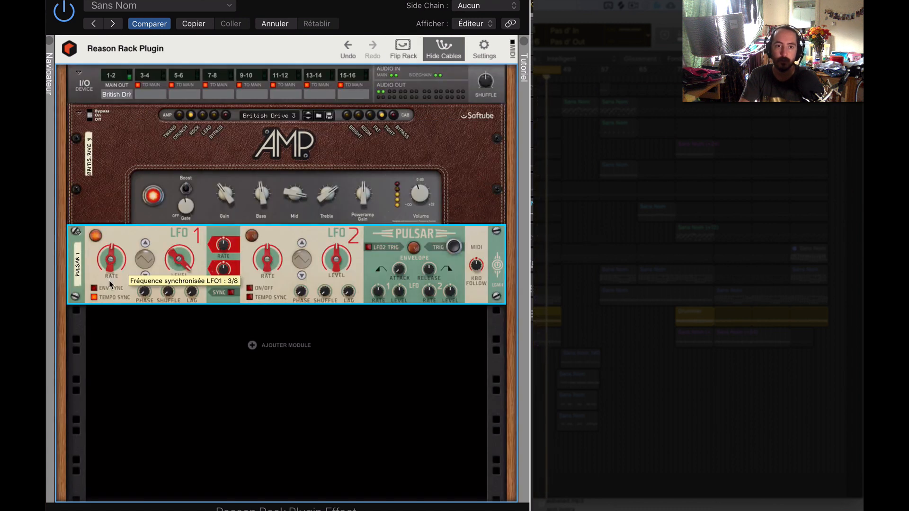
pyautogui.moveTo(109, 291); pyautogui.dragTo(109, 292)
pyautogui.click(146, 243)
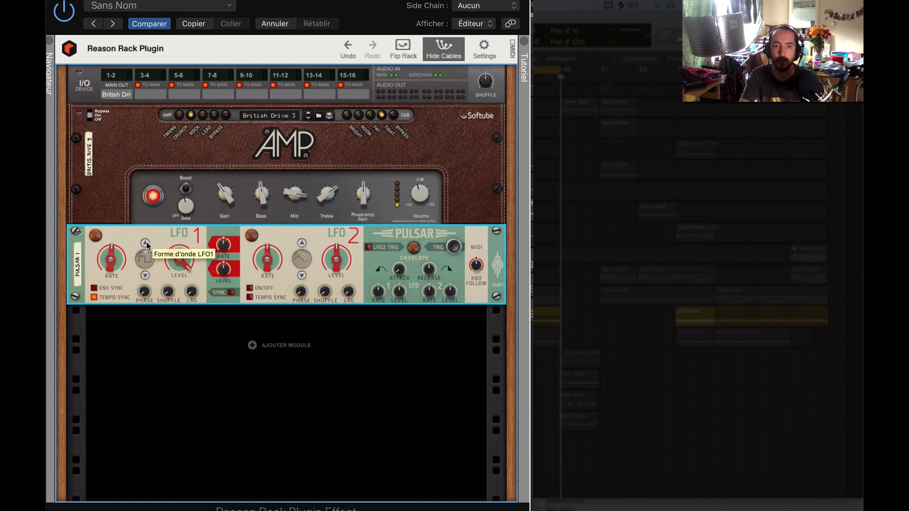
pyautogui.moveTo(180, 260); pyautogui.dragTo(182, 272)
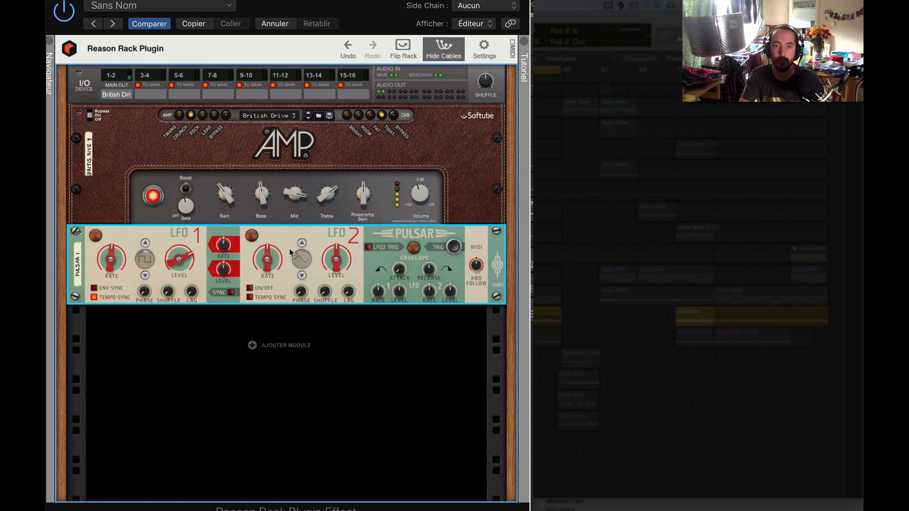
pyautogui.press('Tab')
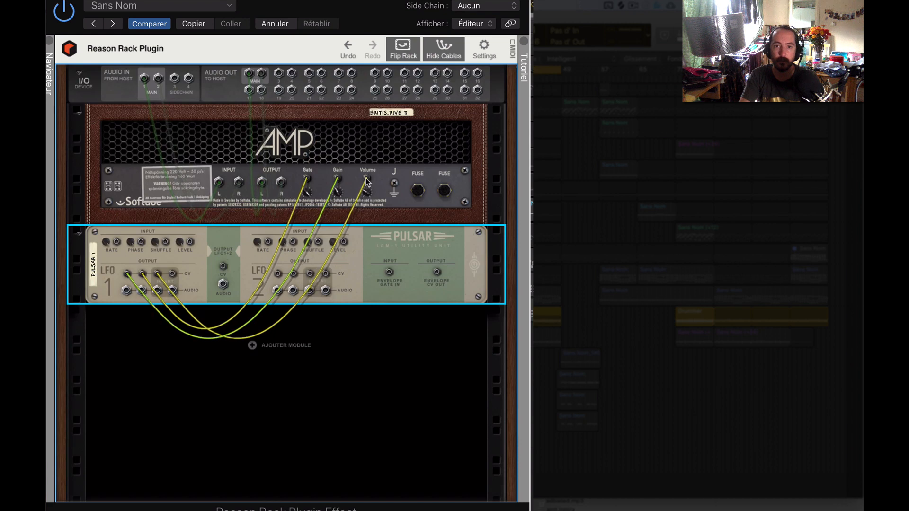
# Unplug Pulsar's CV cables from the Amp's Volume and Gate inputs, keeping only the Gain connection
pyautogui.press('Up')
pyautogui.moveTo(339, 183)
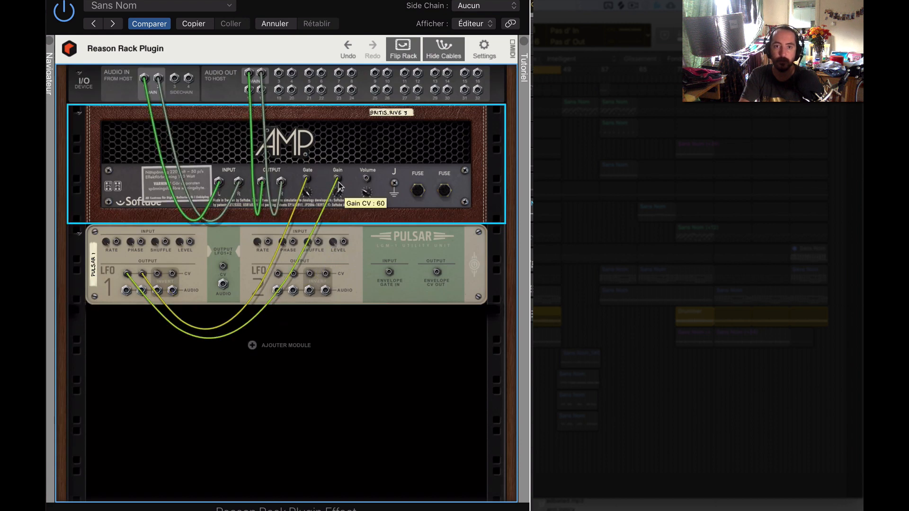
pyautogui.press('Tab')
pyautogui.press('Tab')
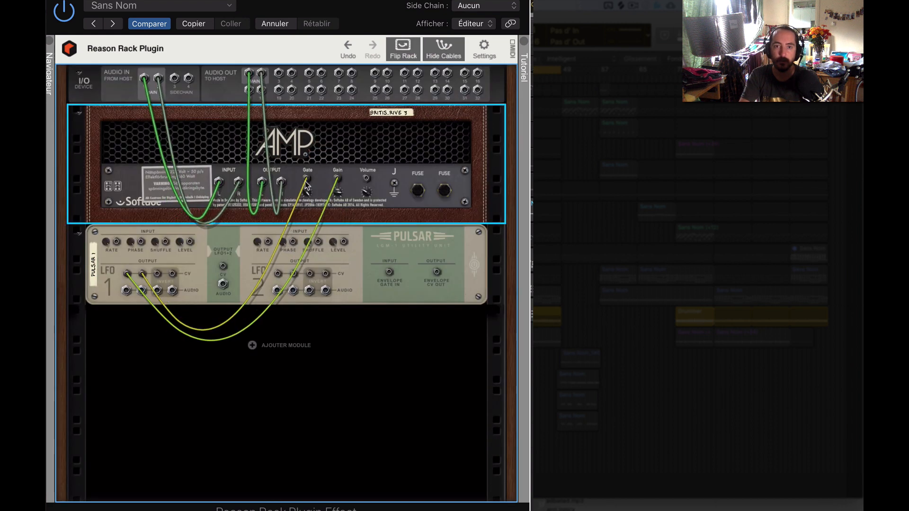
pyautogui.moveTo(307, 179); pyautogui.dragTo(337, 179)
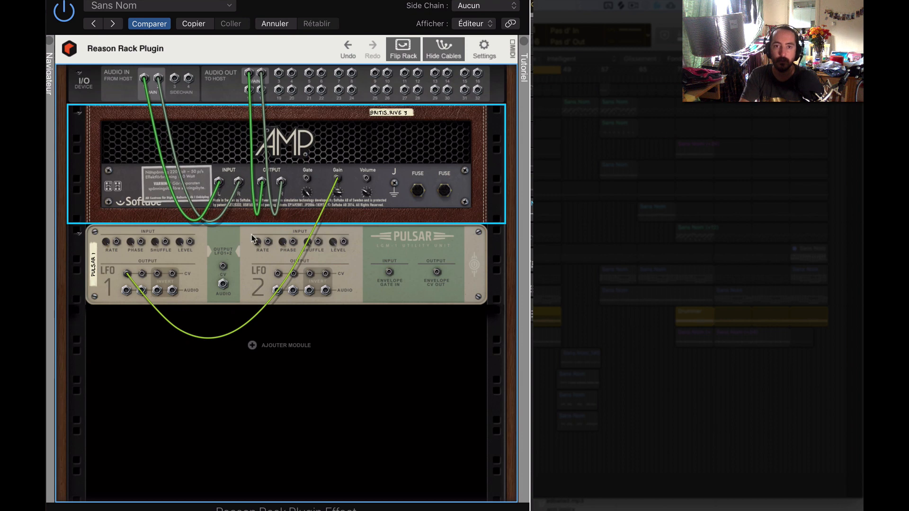
# Set Pulsar's LFO 1 level to 33% on the front of the rack
pyautogui.press('Tab')
pyautogui.click(111, 263)
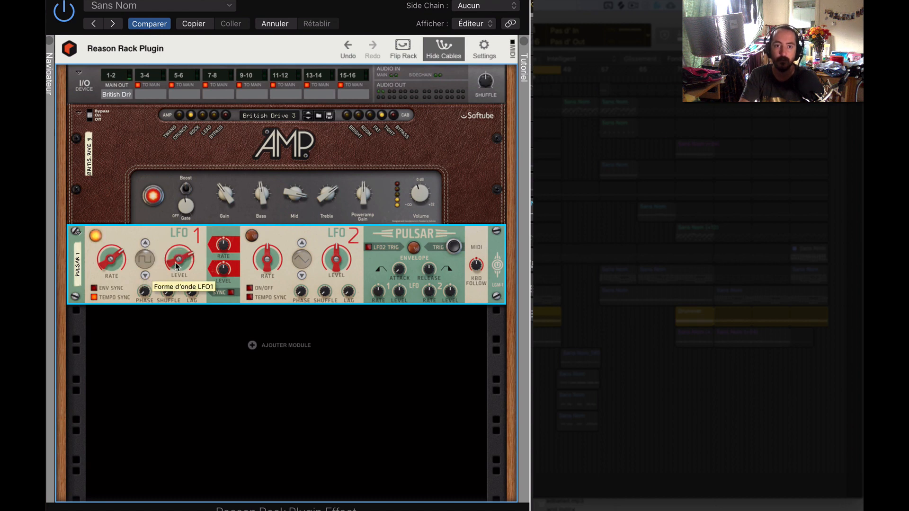
pyautogui.moveTo(176, 266); pyautogui.dragTo(178, 277)
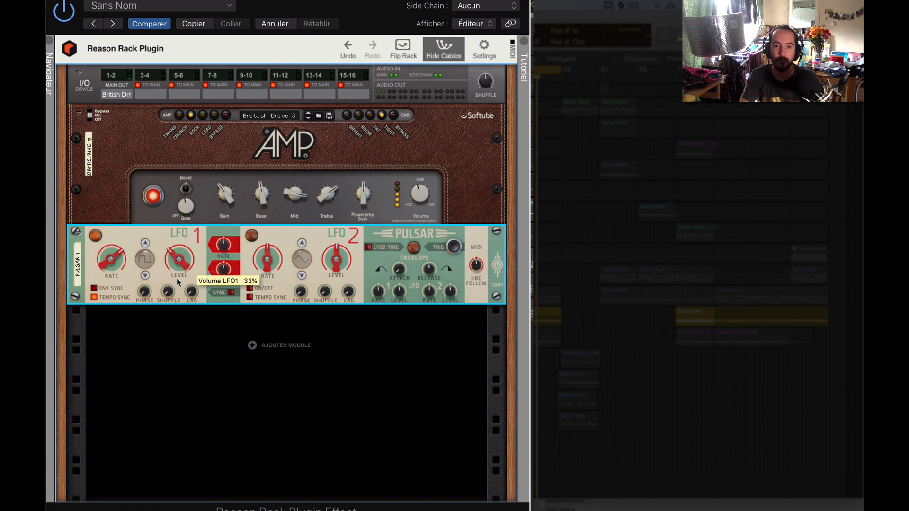
pyautogui.moveTo(177, 278); pyautogui.dragTo(176, 258)
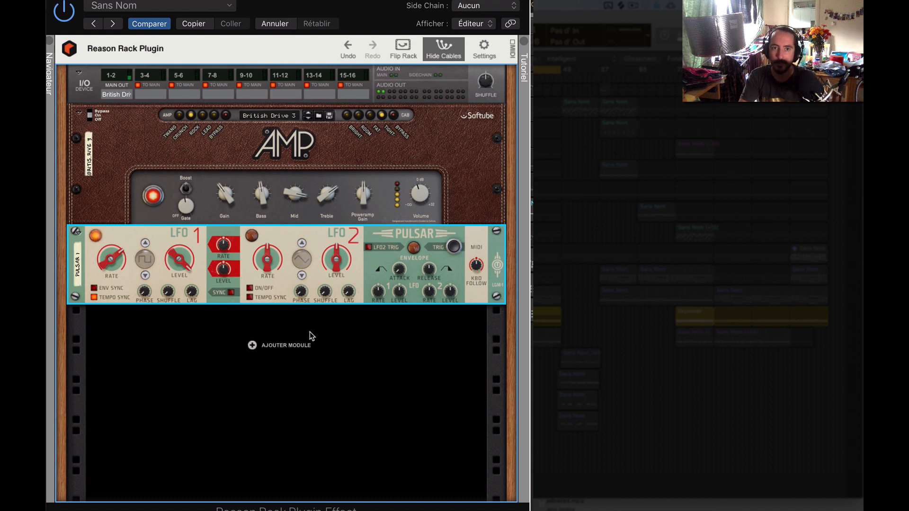
# Play the loop with Pulsar modulating the Amp's gain and set the Amp's Volume to 11.3 dB
pyautogui.press('Tab')
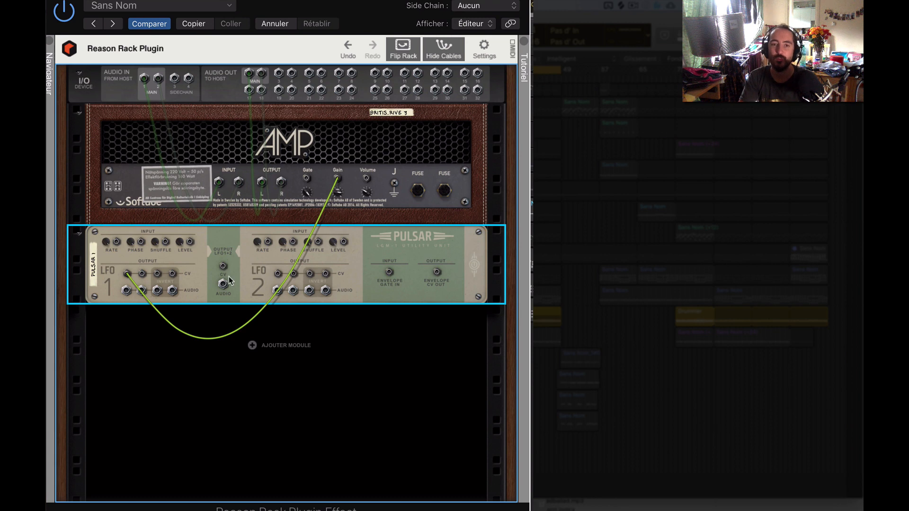
pyautogui.press('Tab')
pyautogui.press('Tab')
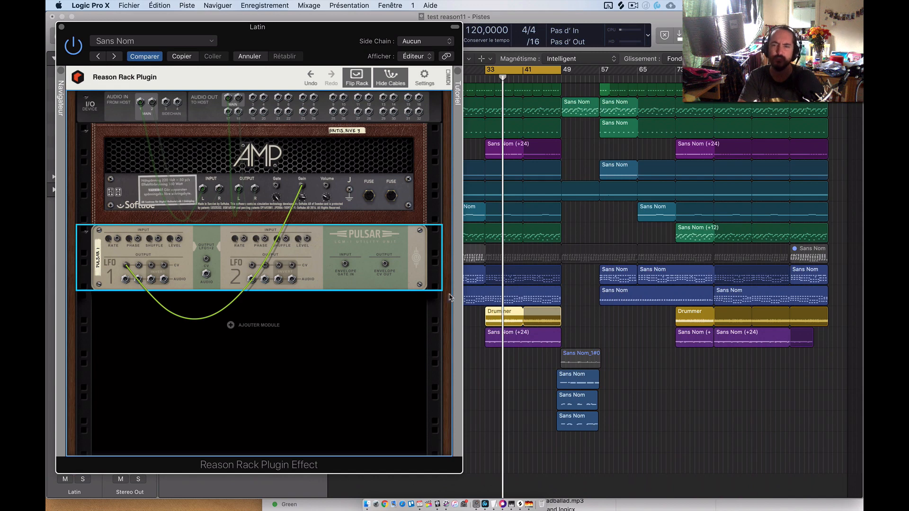
pyautogui.press('space')
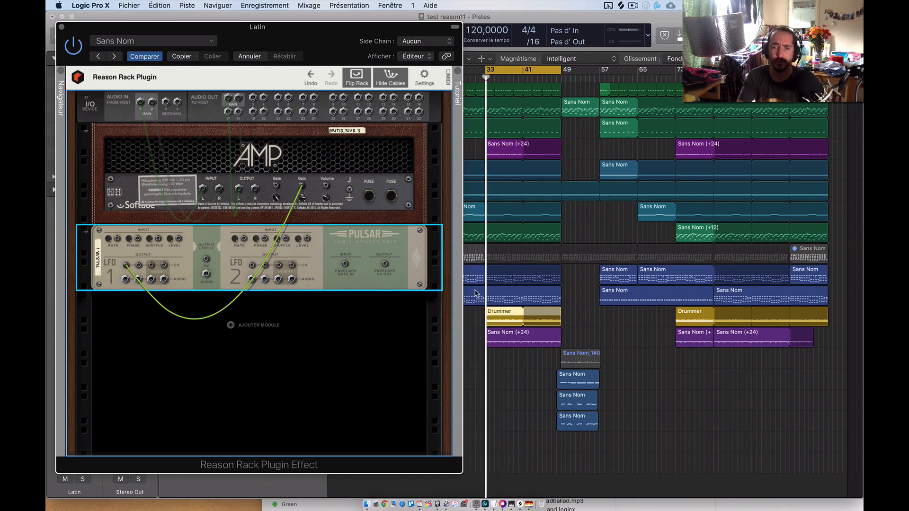
pyautogui.press('Tab')
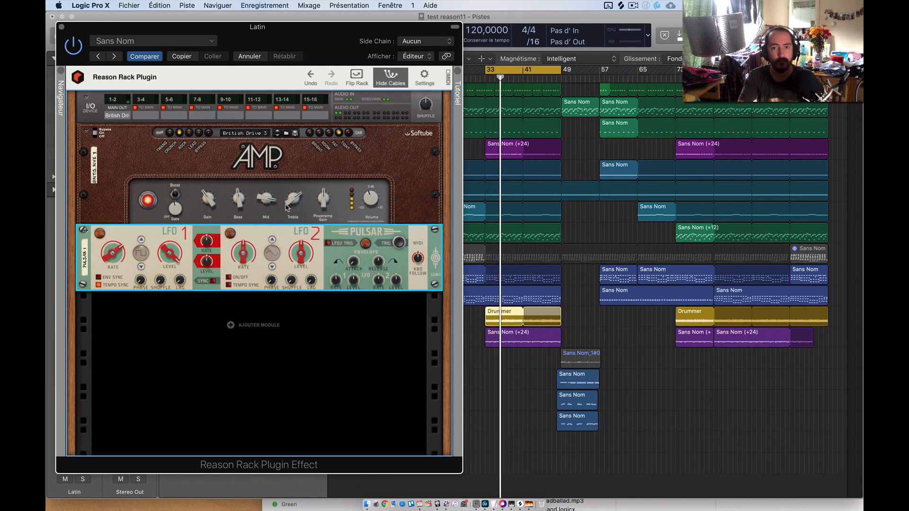
pyautogui.moveTo(375, 203)
pyautogui.mouseDown()
pyautogui.moveTo(376, 191)
pyautogui.moveTo(374, 201)
pyautogui.mouseUp()
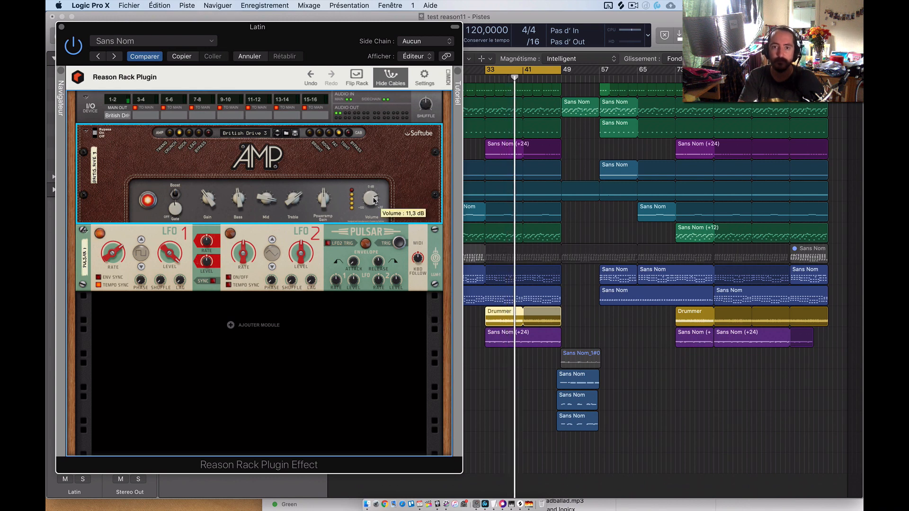
# Add The Echo effect to the rack below Pulsar
pyautogui.rightClick(265, 330)
pyautogui.moveTo(303, 406)
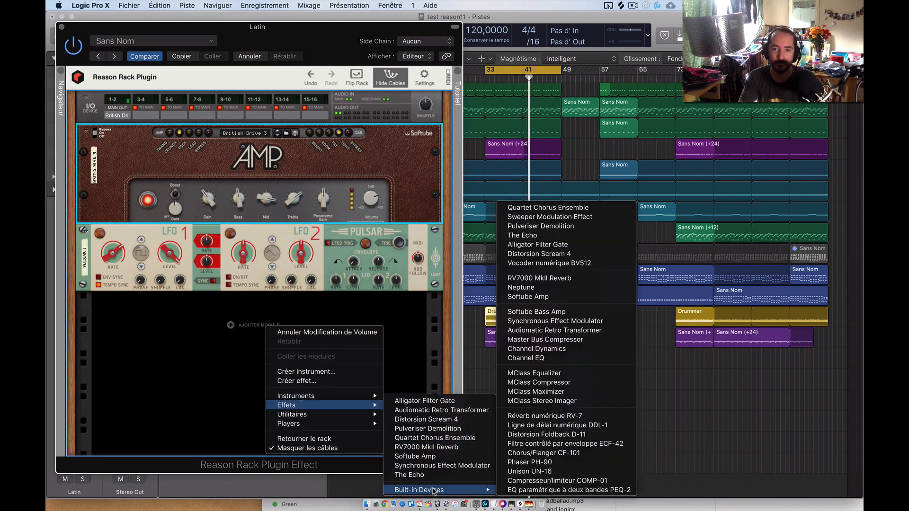
pyautogui.click(410, 475)
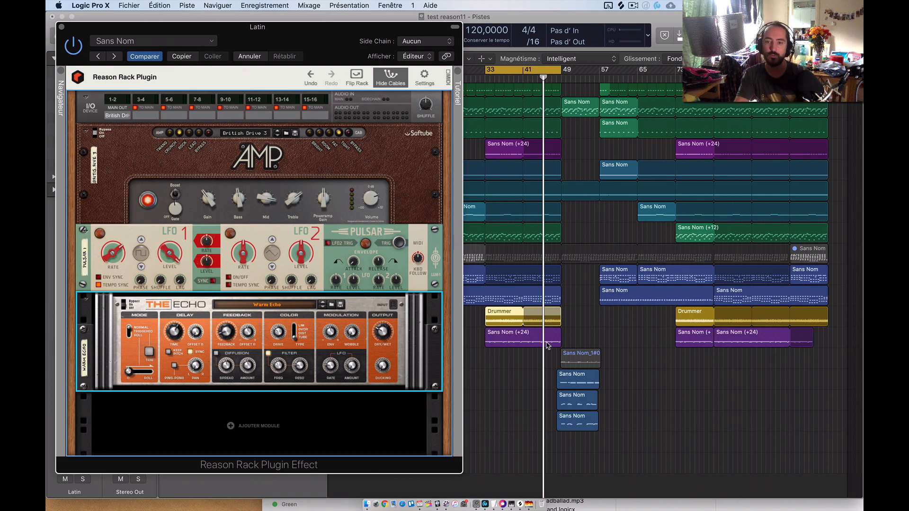
# Launch the standalone Reason application in demo mode and view the default song's rack
pyautogui.press('F4')
pyautogui.click(270, 322)
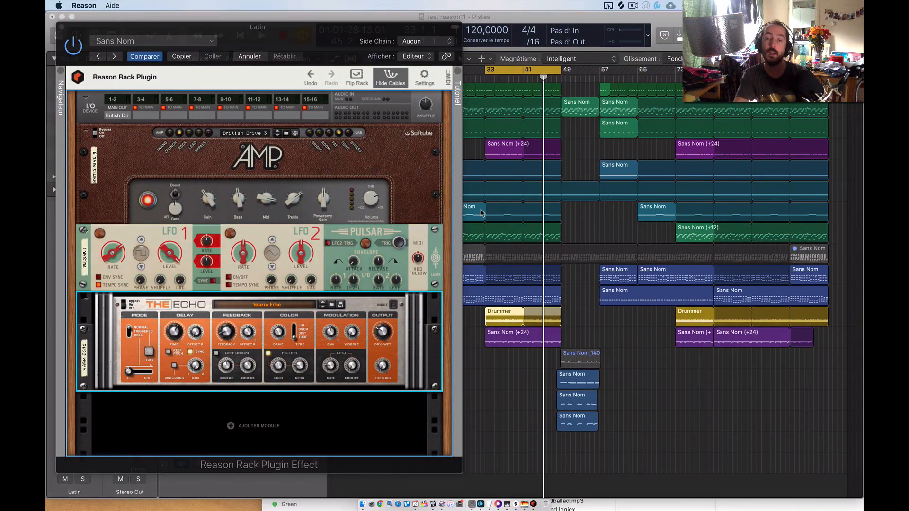
pyautogui.click(512, 282)
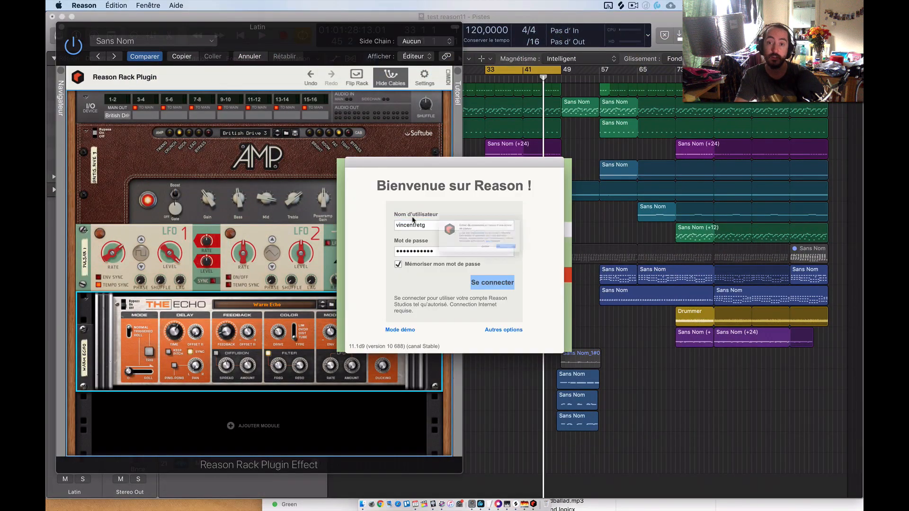
pyautogui.click(538, 266)
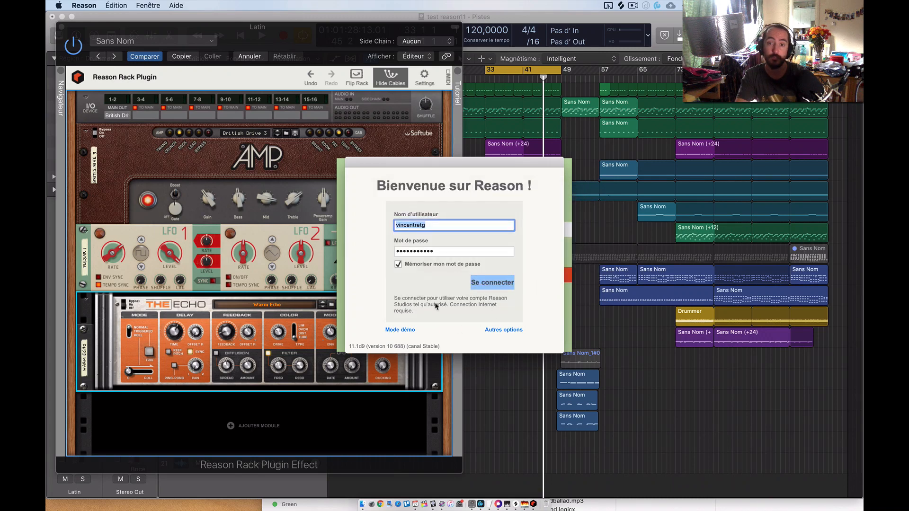
pyautogui.click(400, 331)
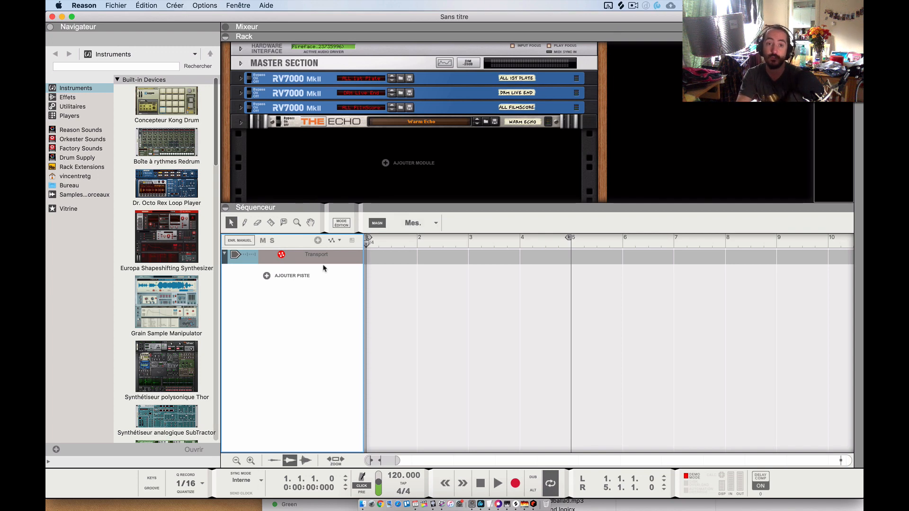
pyautogui.scroll(-2, 351, 140)
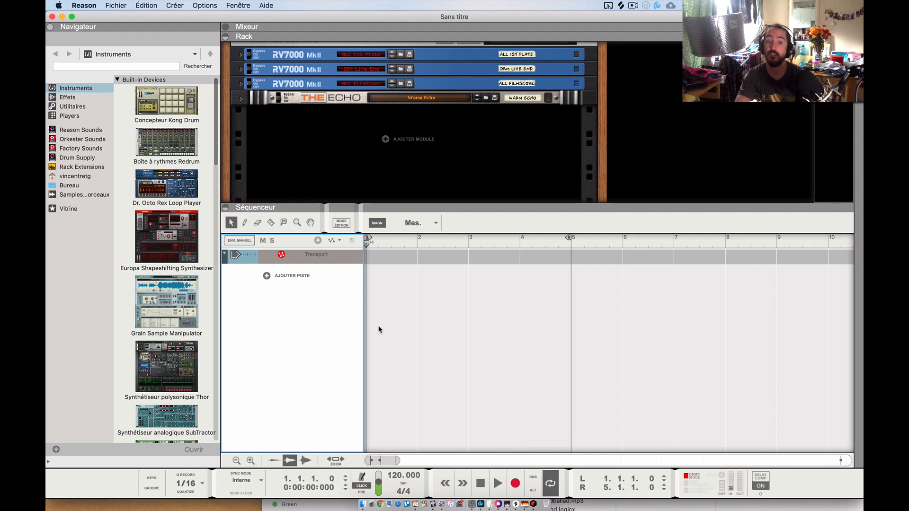
# Switch back to Logic Pro X and close the Latin track's Reason Rack effect window
pyautogui.press('super+Tab')
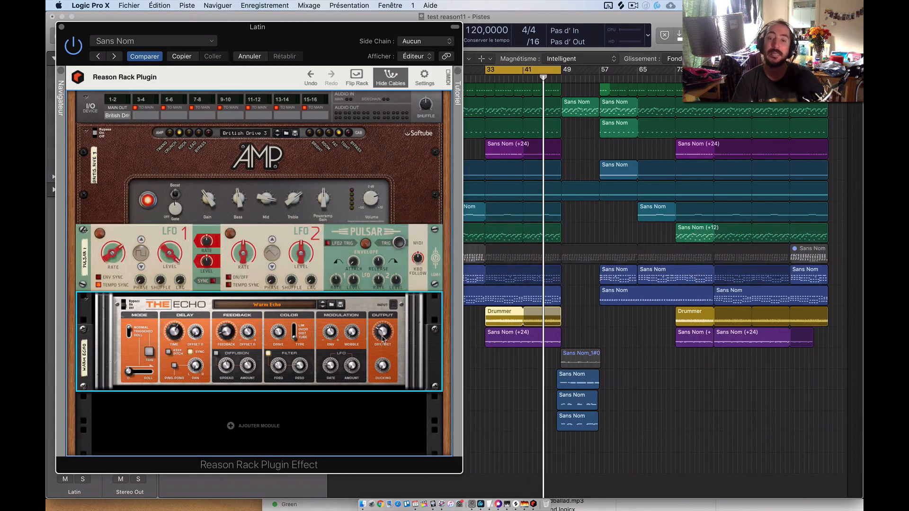
pyautogui.scroll(-1, 378, 381)
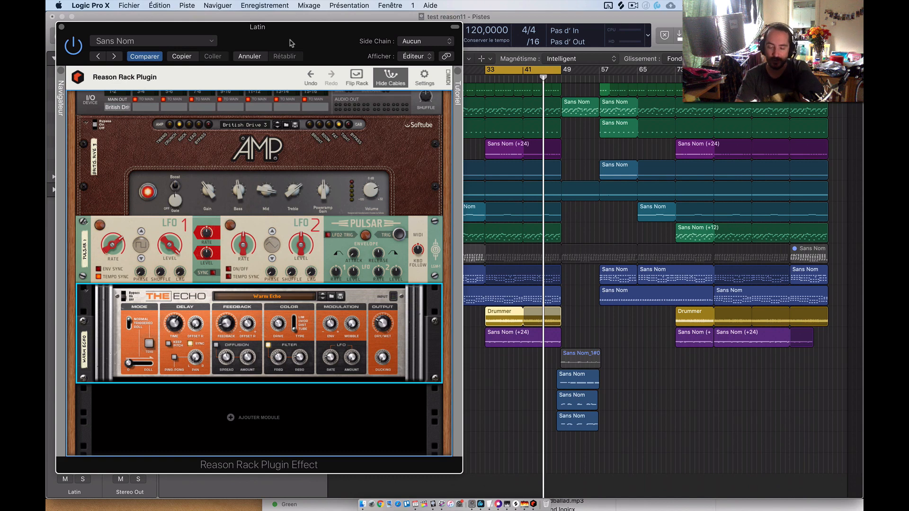
pyautogui.click(61, 28)
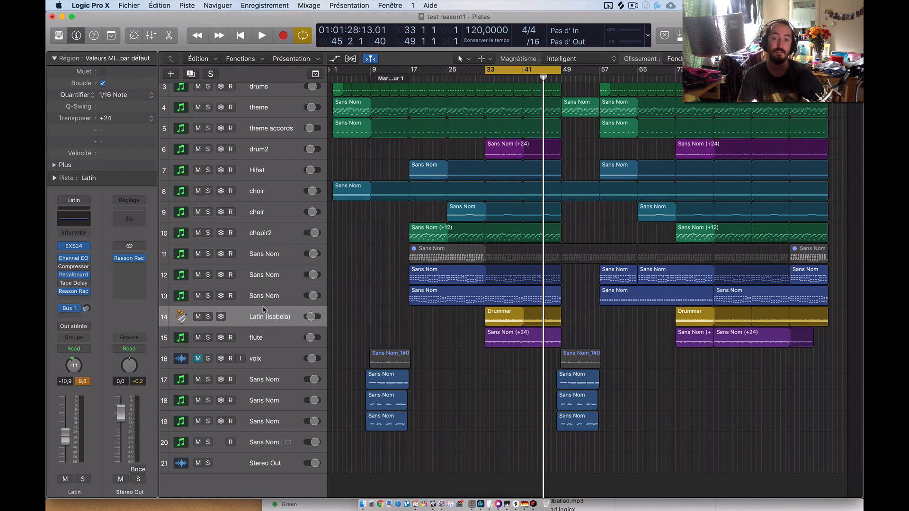
# Open the Reason Rack instrument on track 13 and show the devices inside the Crate Diggin' Piano Combinator
pyautogui.click(271, 299)
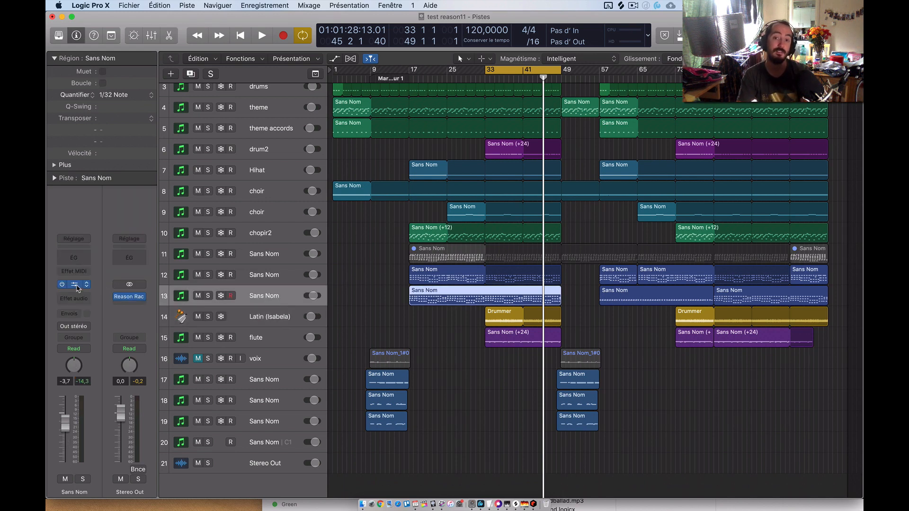
pyautogui.click(78, 289)
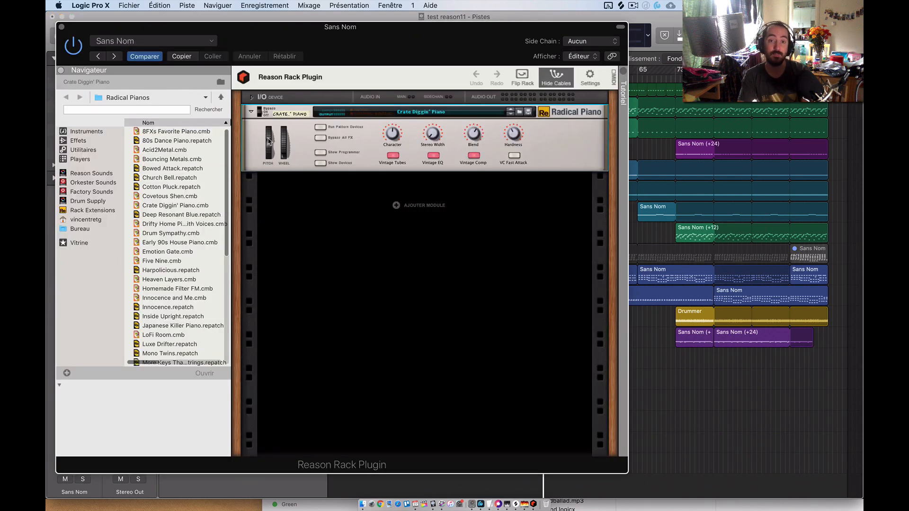
pyautogui.click(323, 164)
# Examine the Combinator's rear wiring through Radical Piano and Scream 4, with the MClass Compressor and Equalizer unfolded
pyautogui.press('Tab')
pyautogui.scroll(-5, 288, 302)
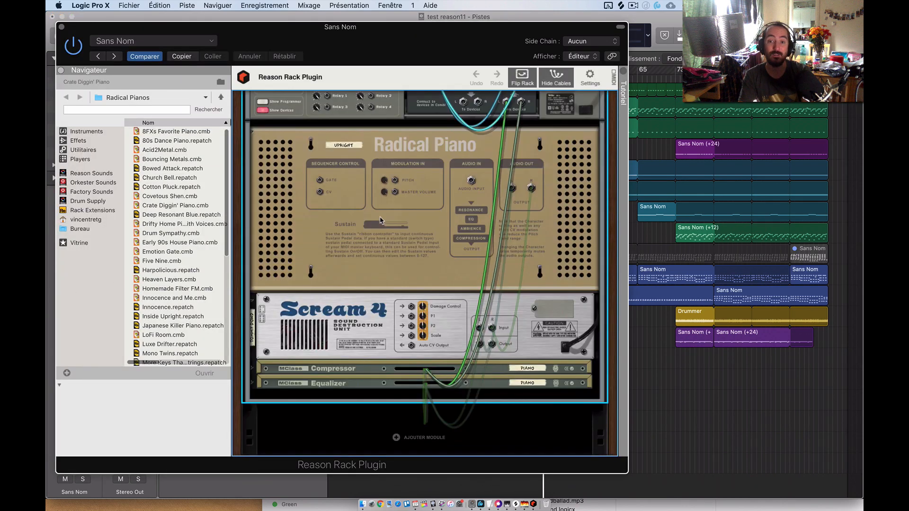
pyautogui.click(253, 324)
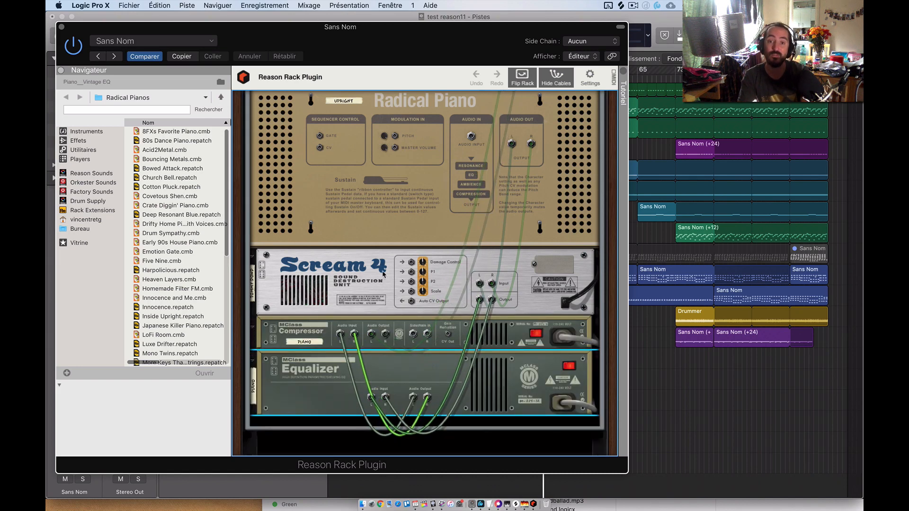
pyautogui.scroll(4, 383, 275)
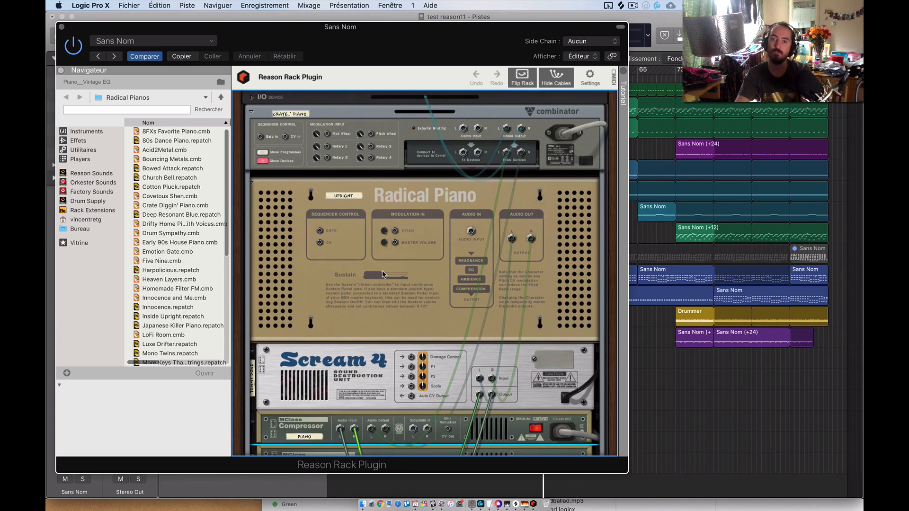
# Look over the front panels of the Combinator's devices and close track 13's Reason Rack window
pyautogui.press('Tab')
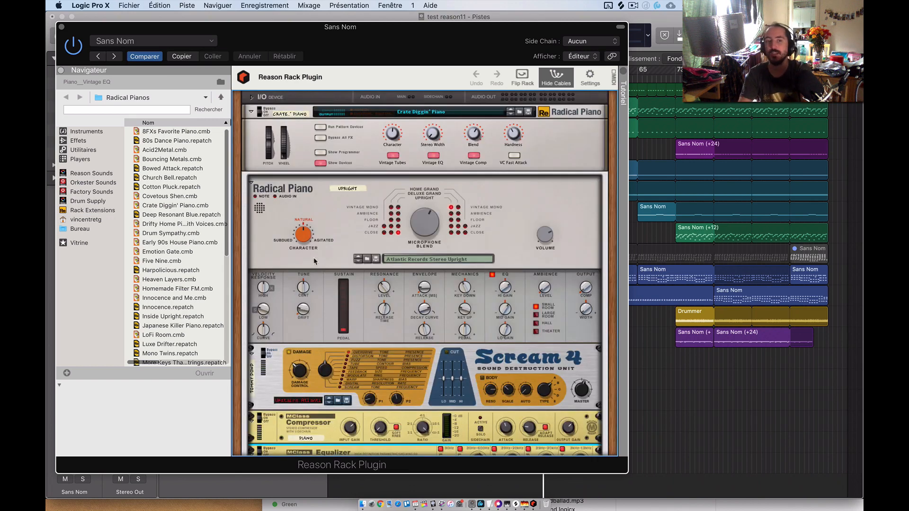
pyautogui.scroll(-4, 315, 261)
pyautogui.scroll(-8, 315, 260)
pyautogui.scroll(10, 315, 260)
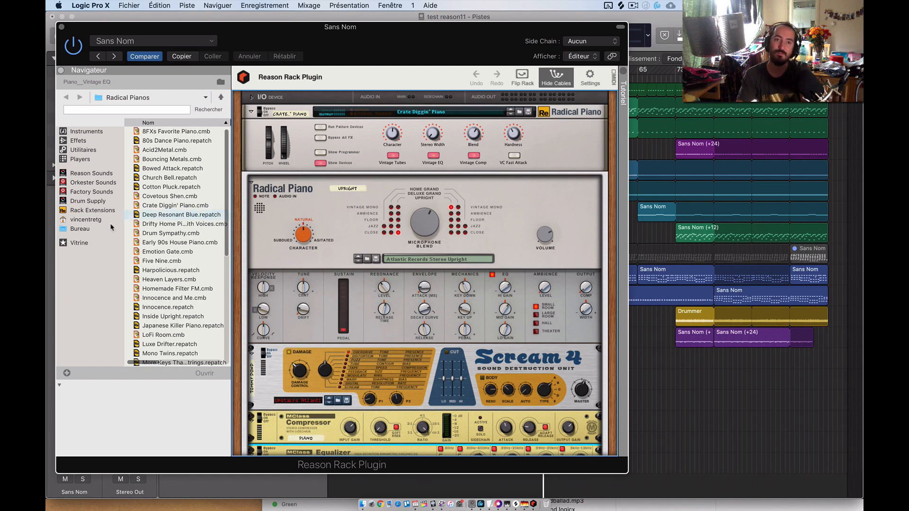
pyautogui.click(62, 27)
pyautogui.click(371, 228)
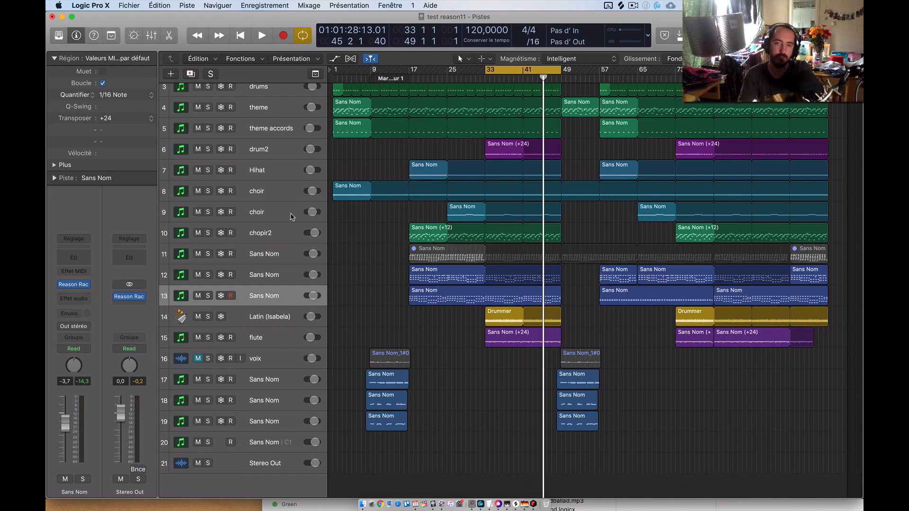
# Switch to Reason and try its transport and tool shortcuts in the empty song, including playback, return to start and the Razor tool
pyautogui.press('super+Tab')
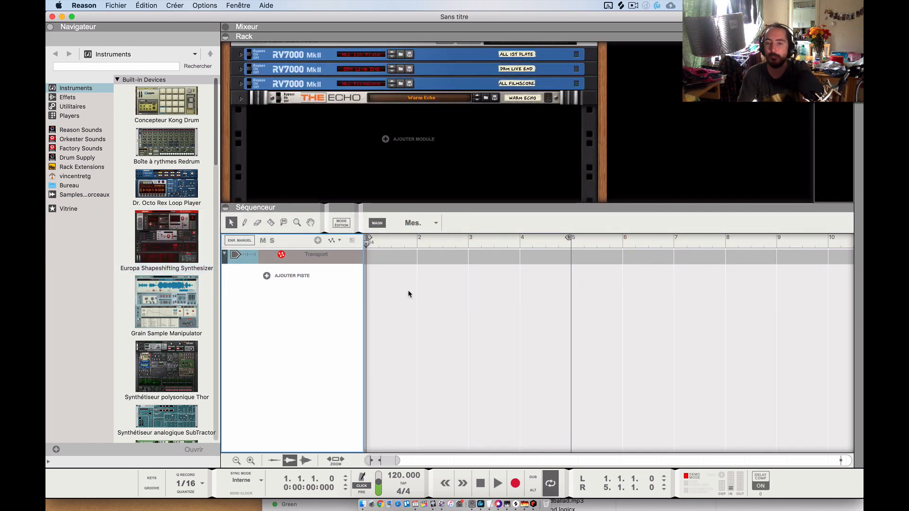
pyautogui.press('space')
pyautogui.press('space')
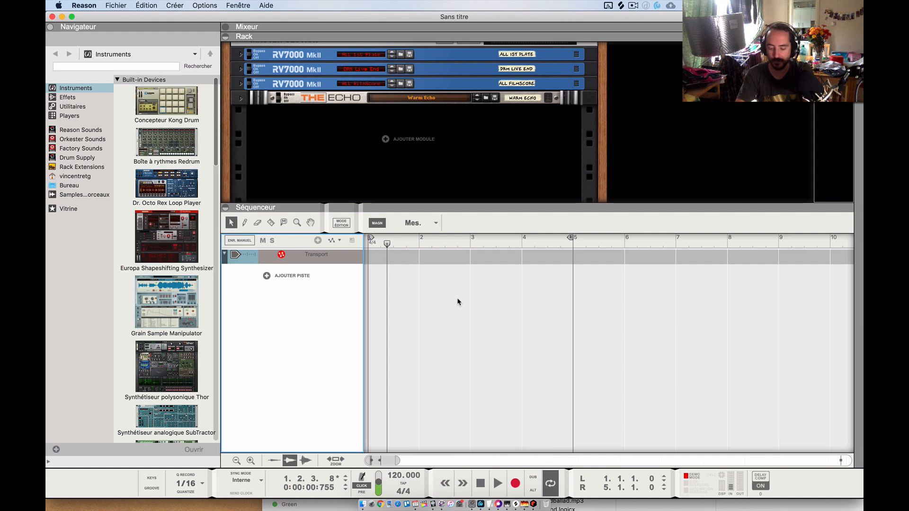
pyautogui.press('KP_0')
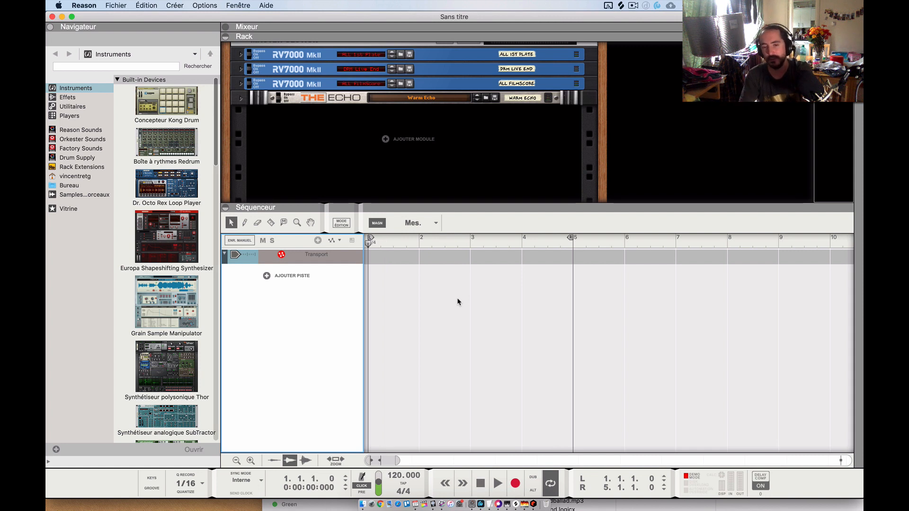
pyautogui.press('r')
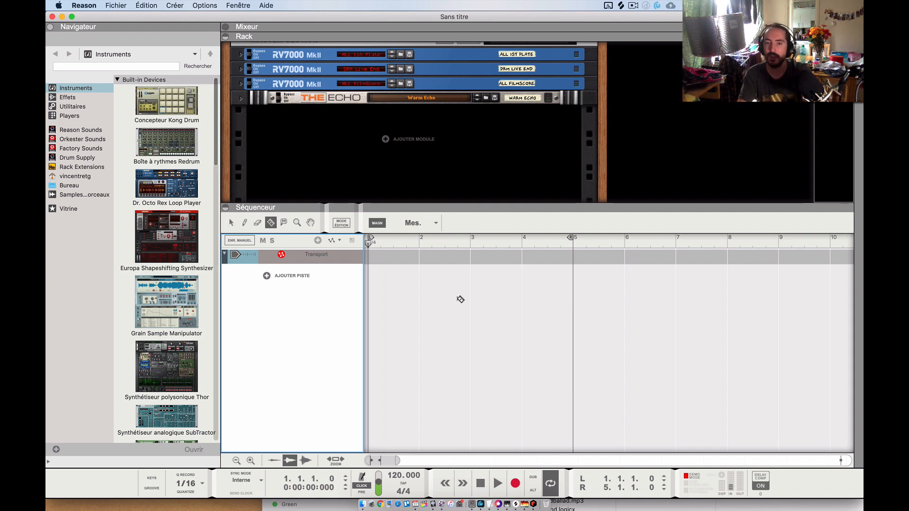
pyautogui.press('space')
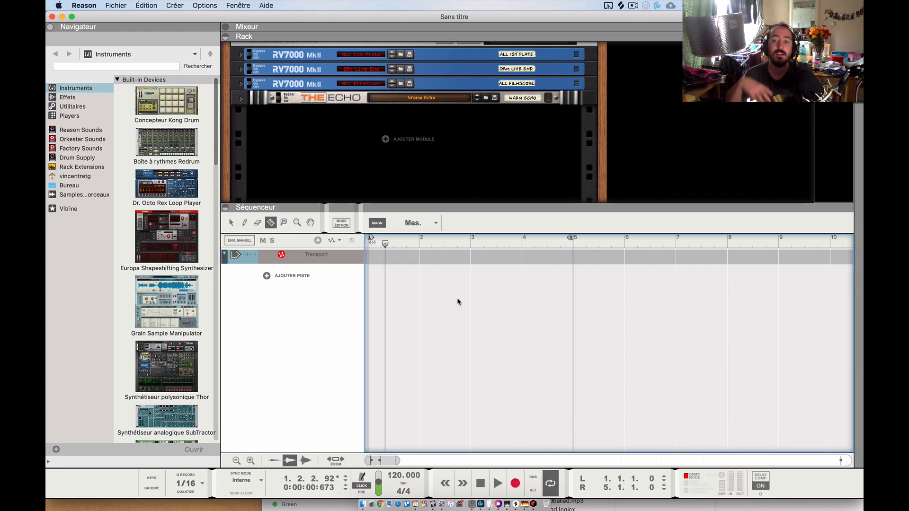
# Switch back to Logic Pro X, play the loop from bar 33 and fine-tune the Latin track's volume
pyautogui.press('super+Tab')
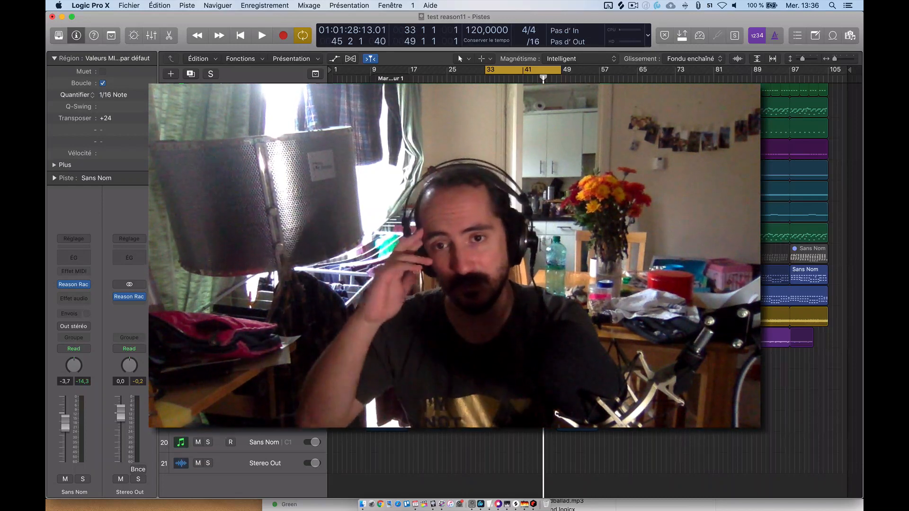
pyautogui.press('space')
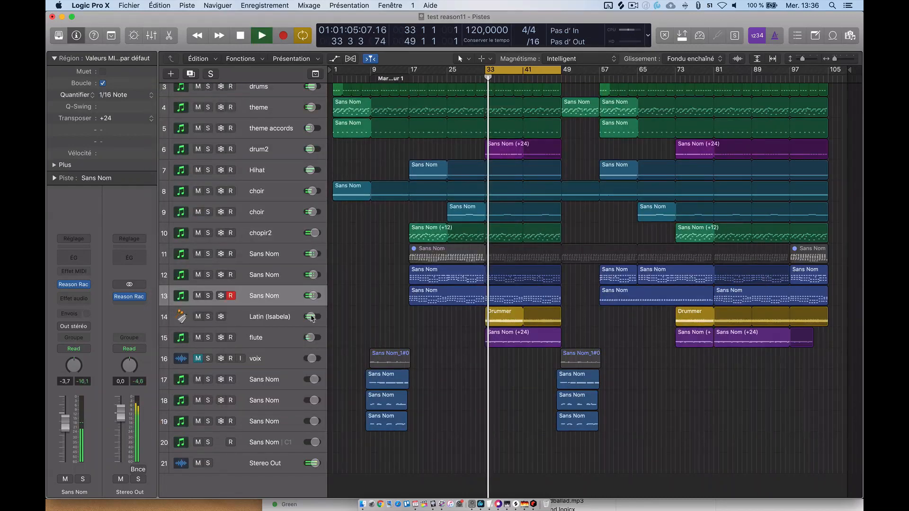
pyautogui.moveTo(309, 317); pyautogui.dragTo(310, 317)
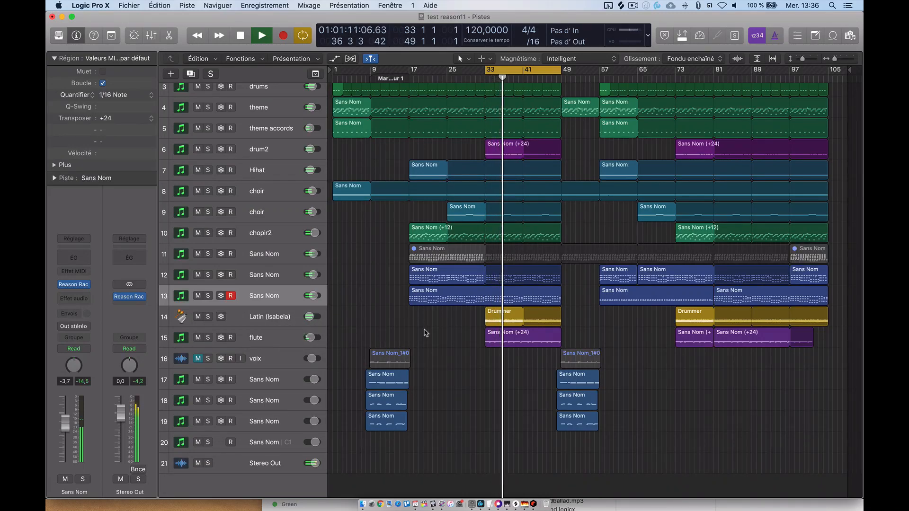
# Show the mixer during playback to view all channels, hide it and return to the full track list
pyautogui.press('x')
pyautogui.press('x')
pyautogui.press('x')
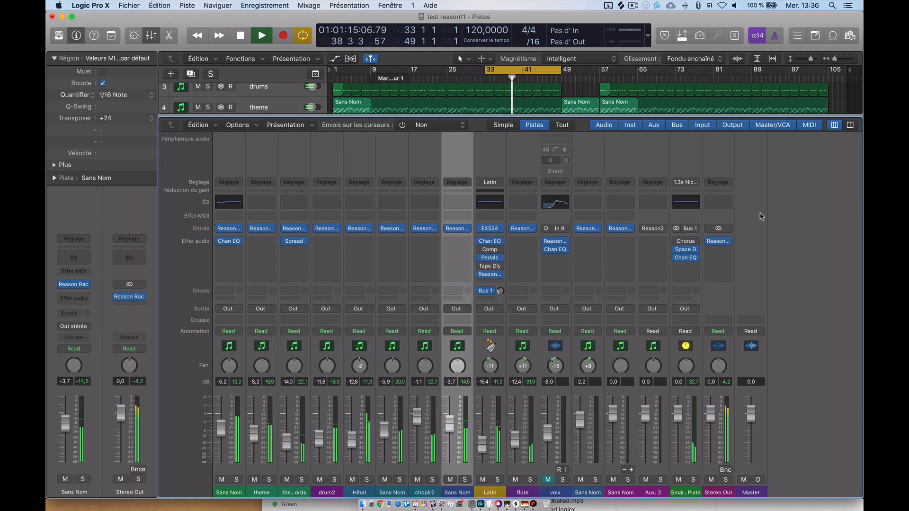
pyautogui.press('x')
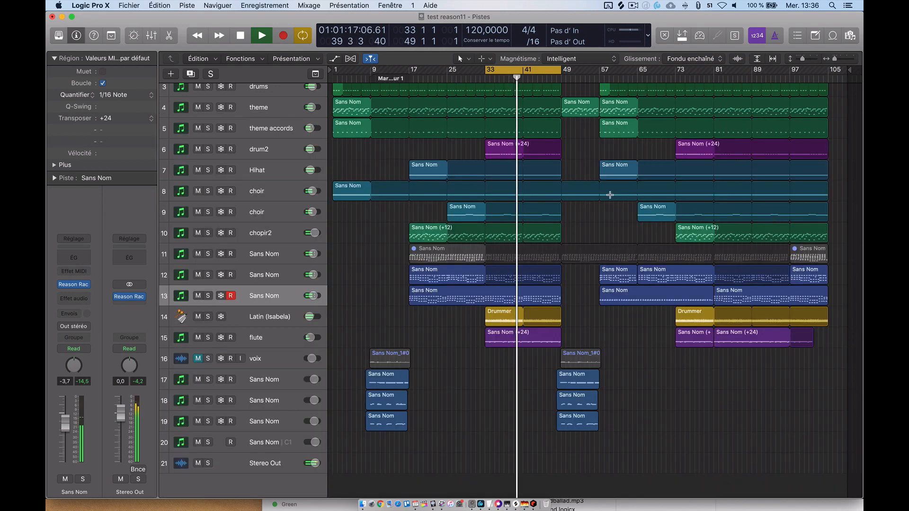
pyautogui.scroll(2, 609, 195)
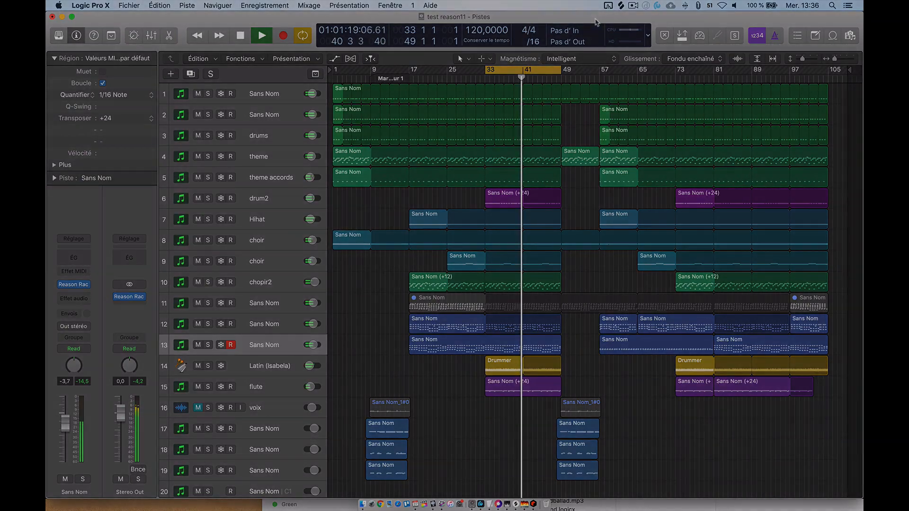